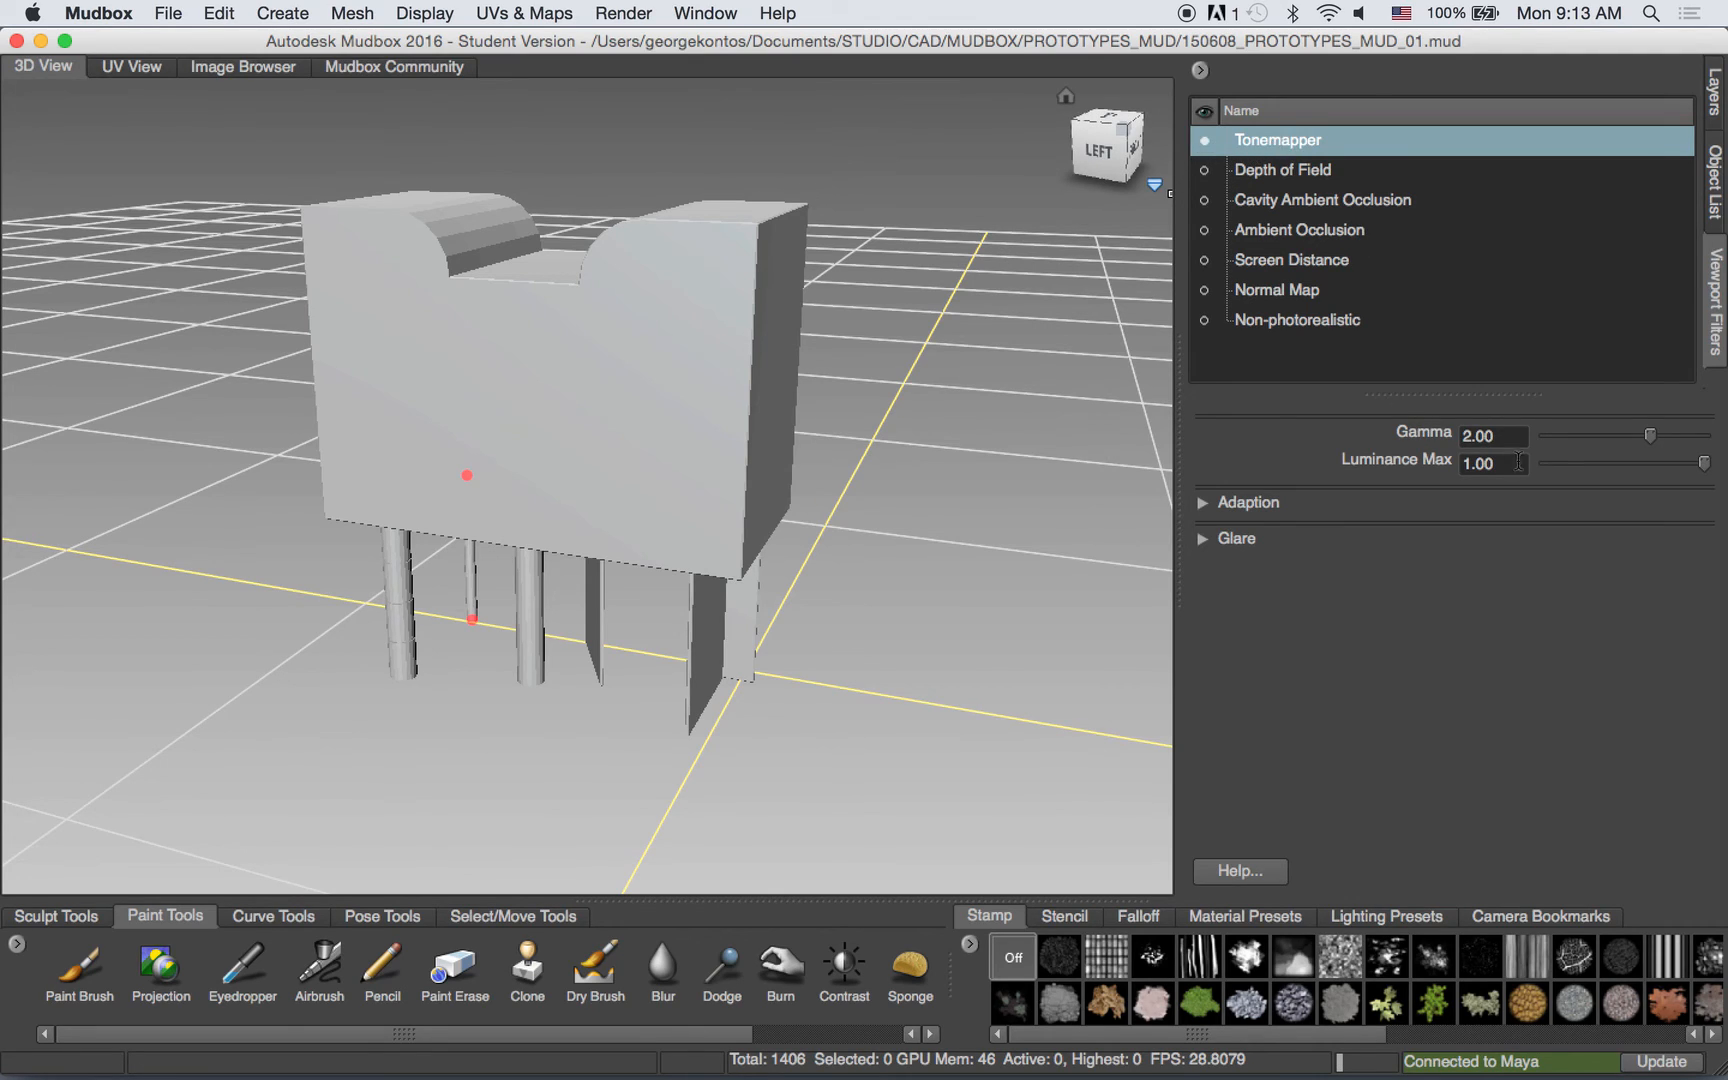
Set the Tonemapper gamma to 1.63.
drag(1648, 436, 1630, 446)
alt+drag(742, 264, 637, 451)
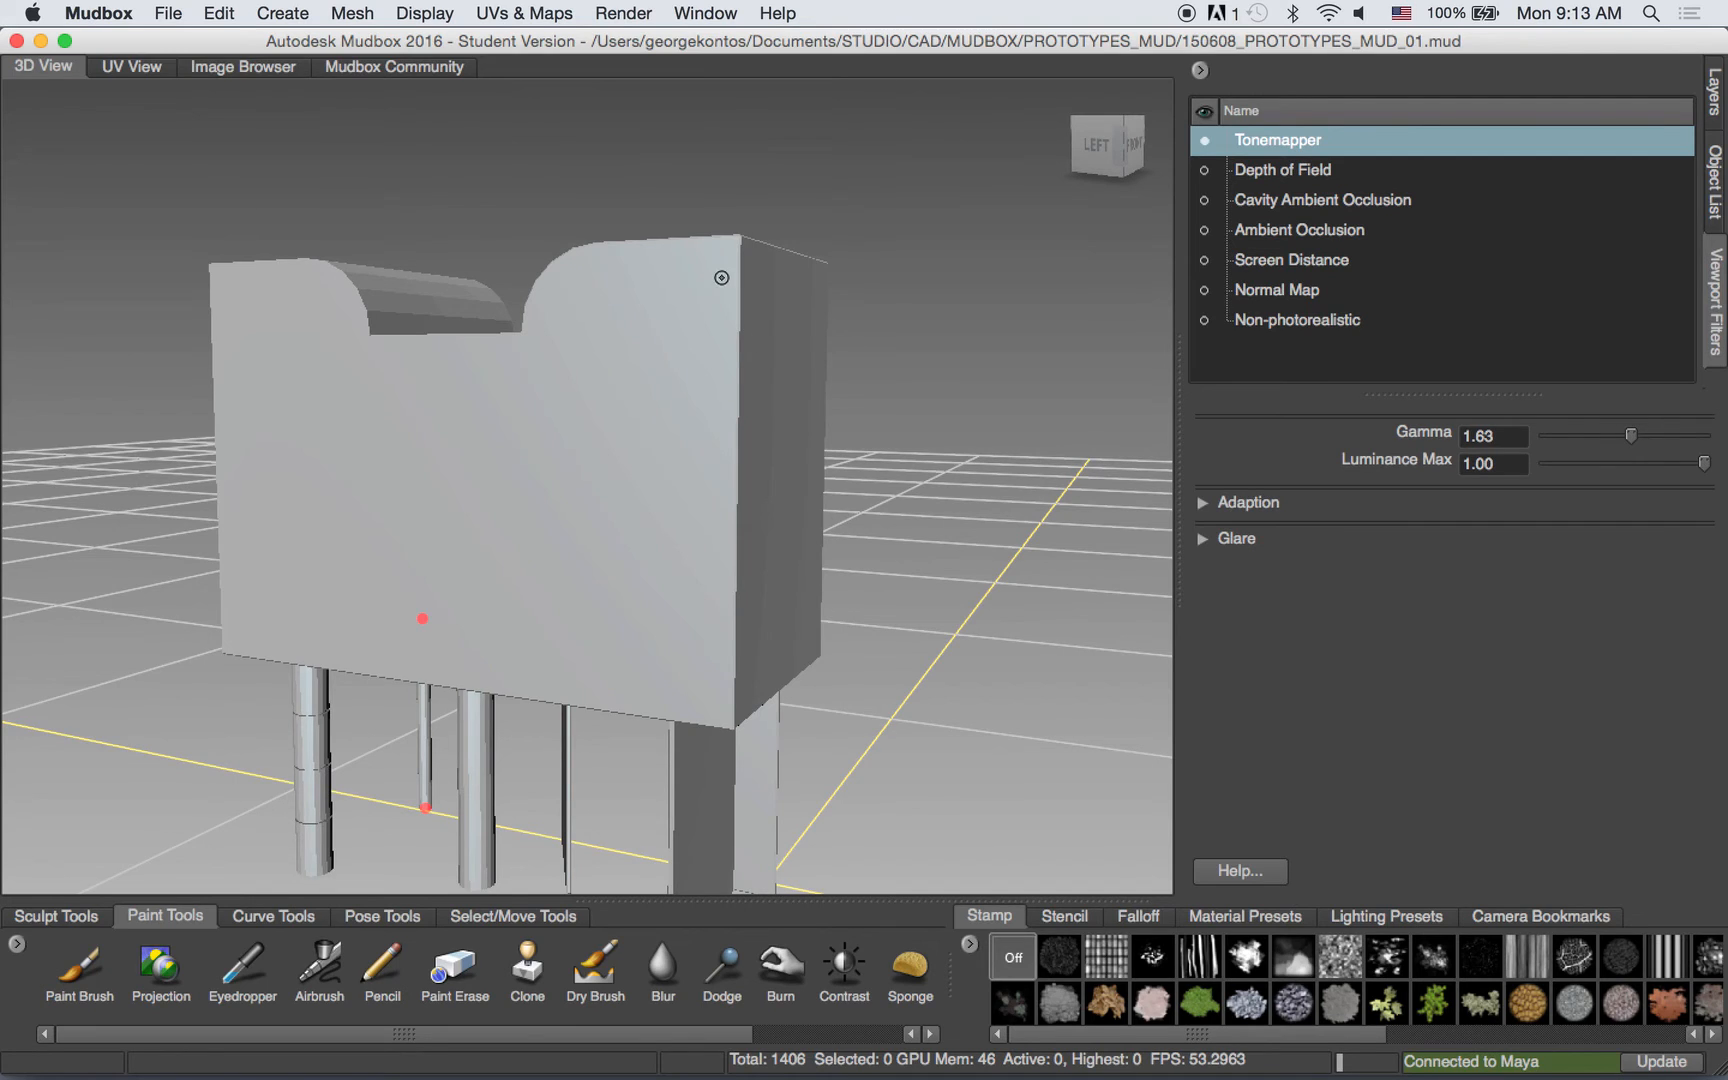
alt+middle_drag(722, 447, 756, 420)
alt+right_drag(756, 420, 663, 386)
alt+drag(663, 386, 667, 398)
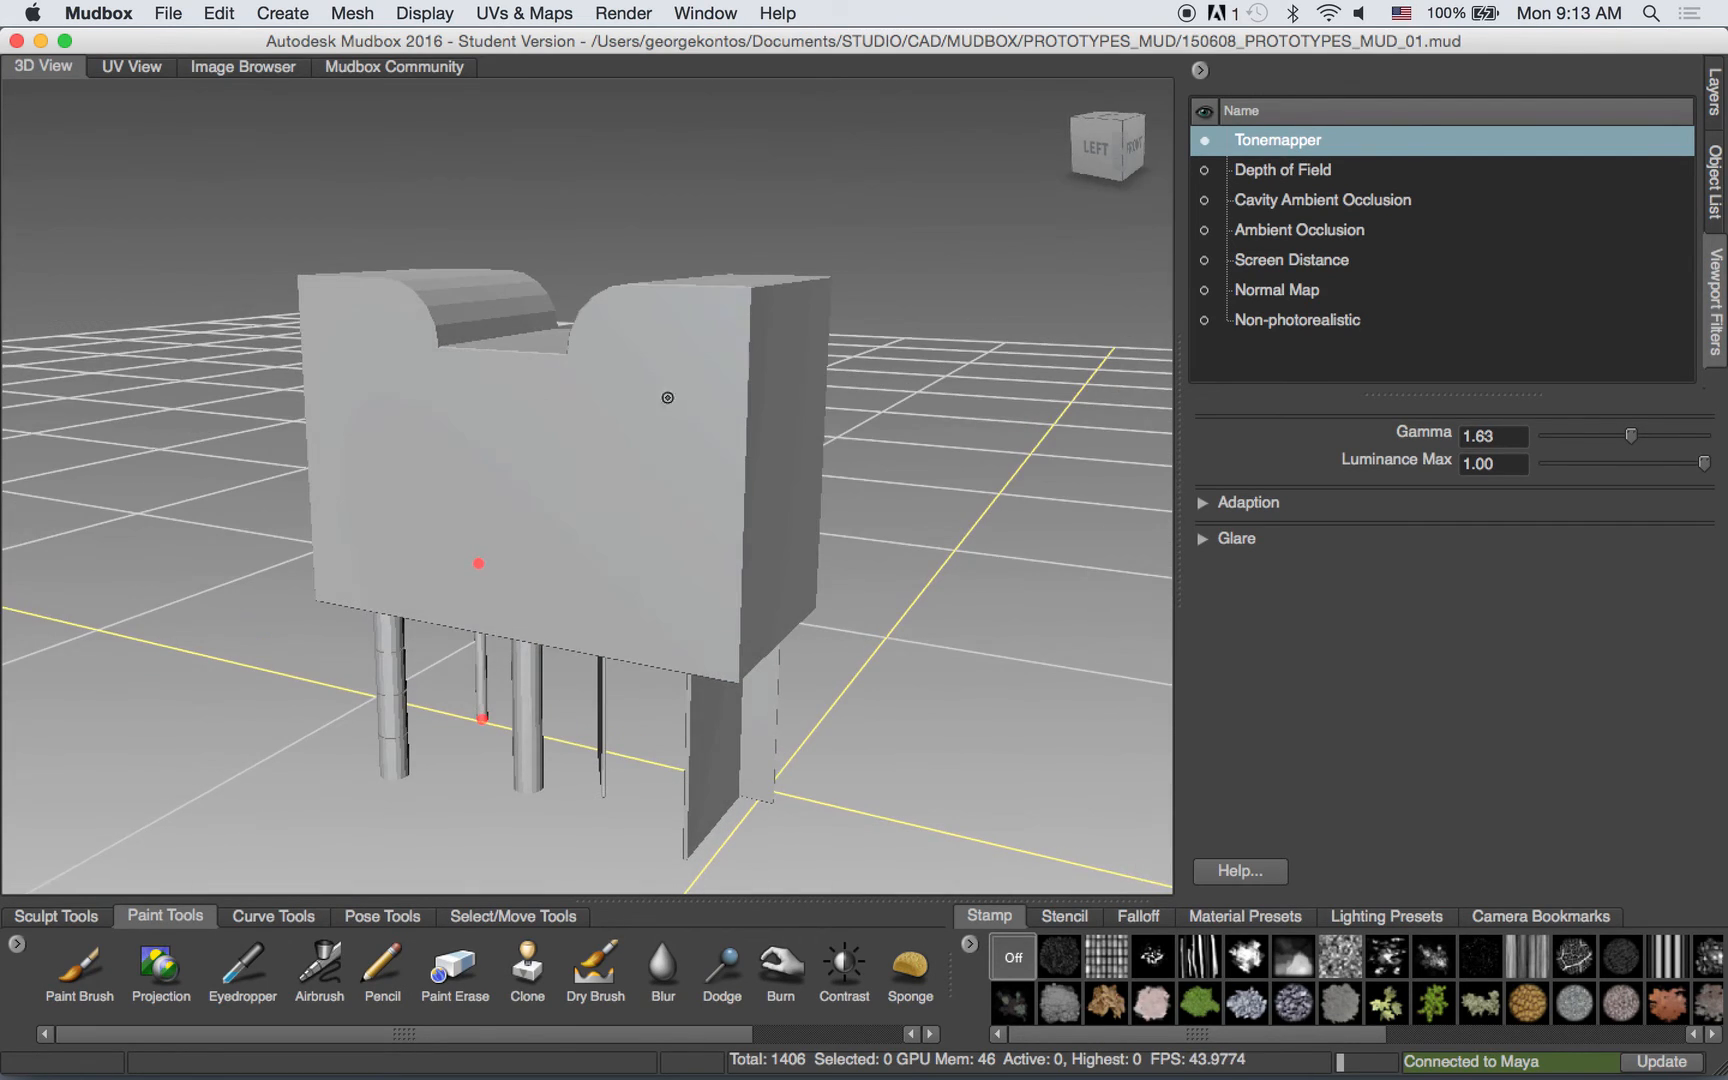
Bring up the scene's object list and enlarge it until all geometry entries can be reached.
click(1714, 182)
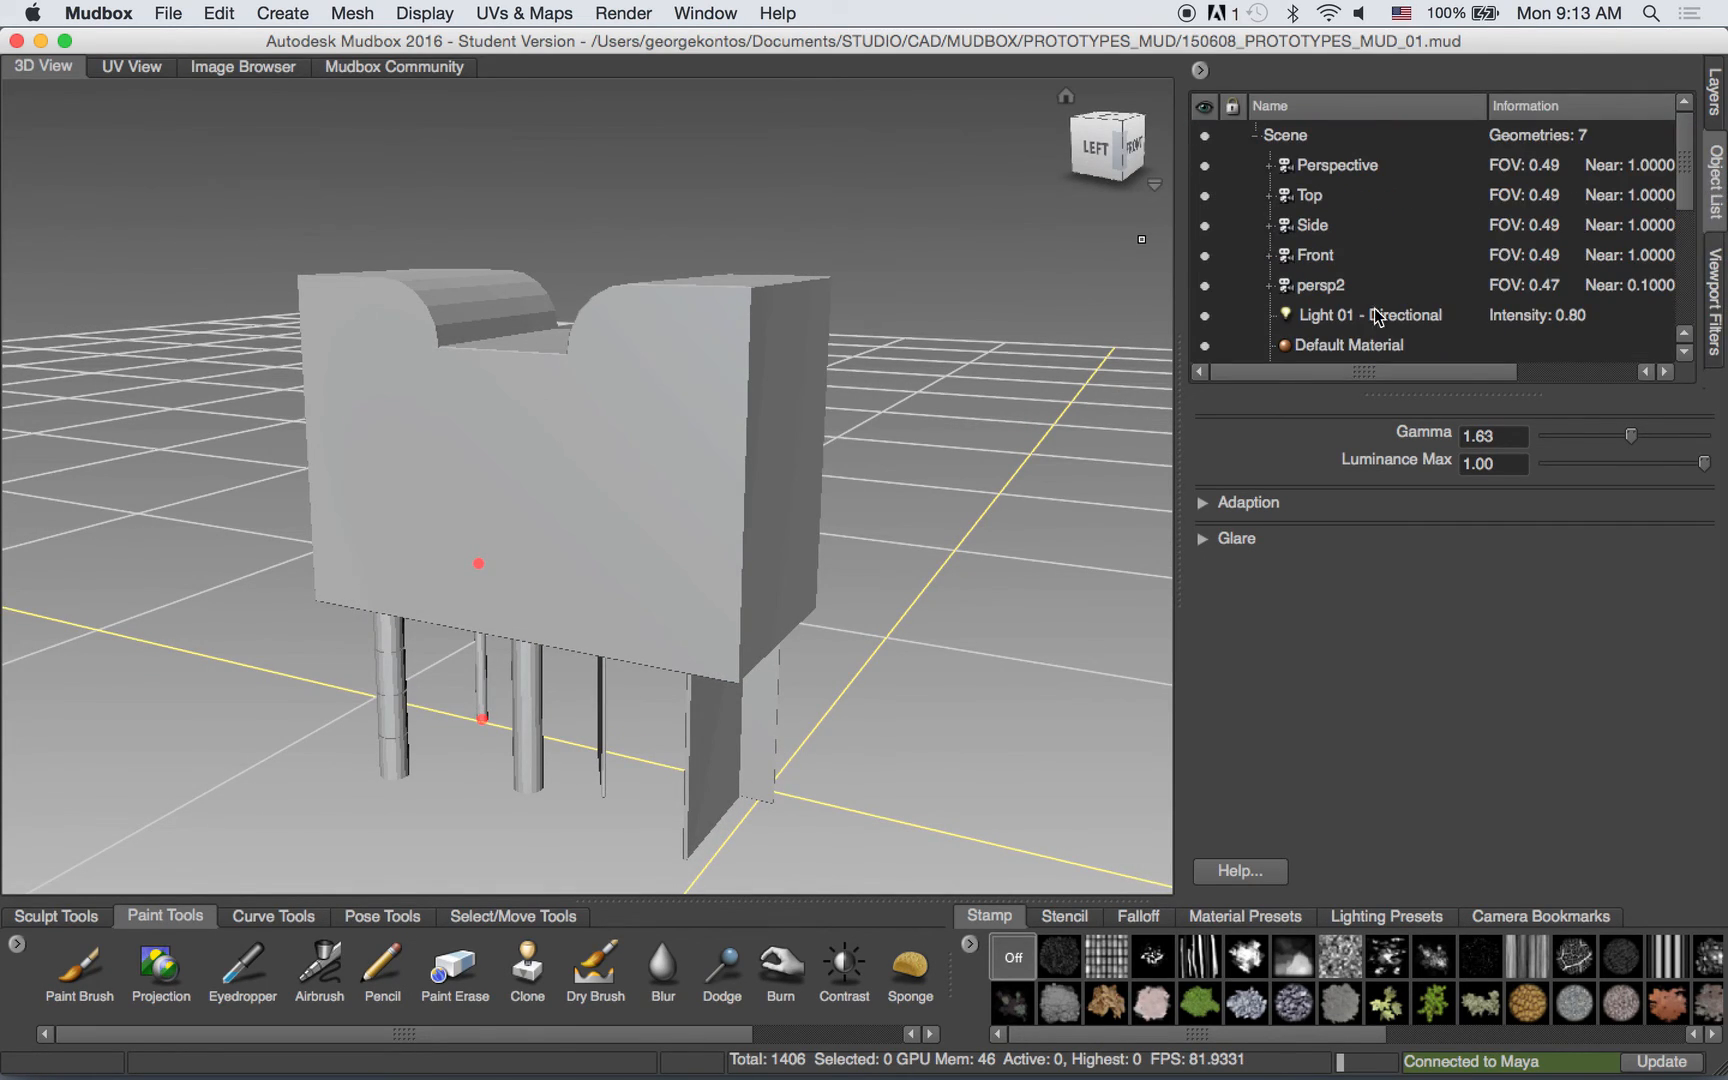
drag(1404, 397, 1388, 657)
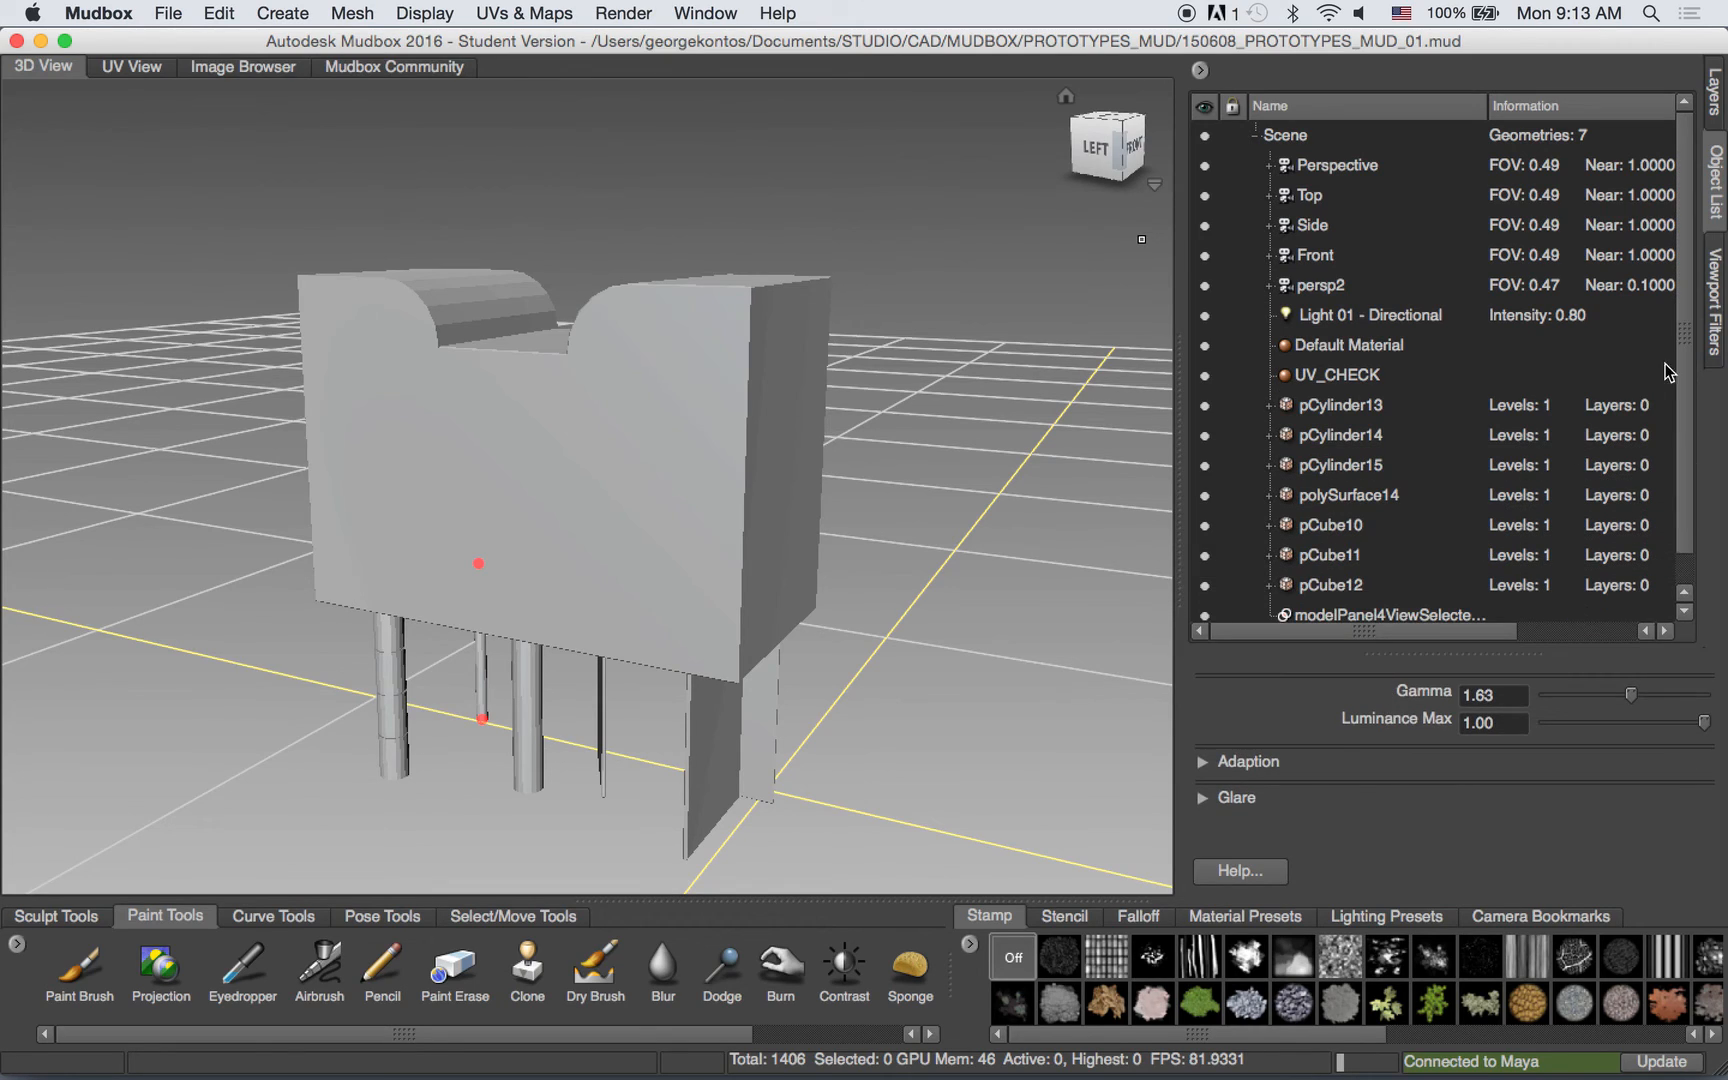
scroll(1684, 340, down, 1)
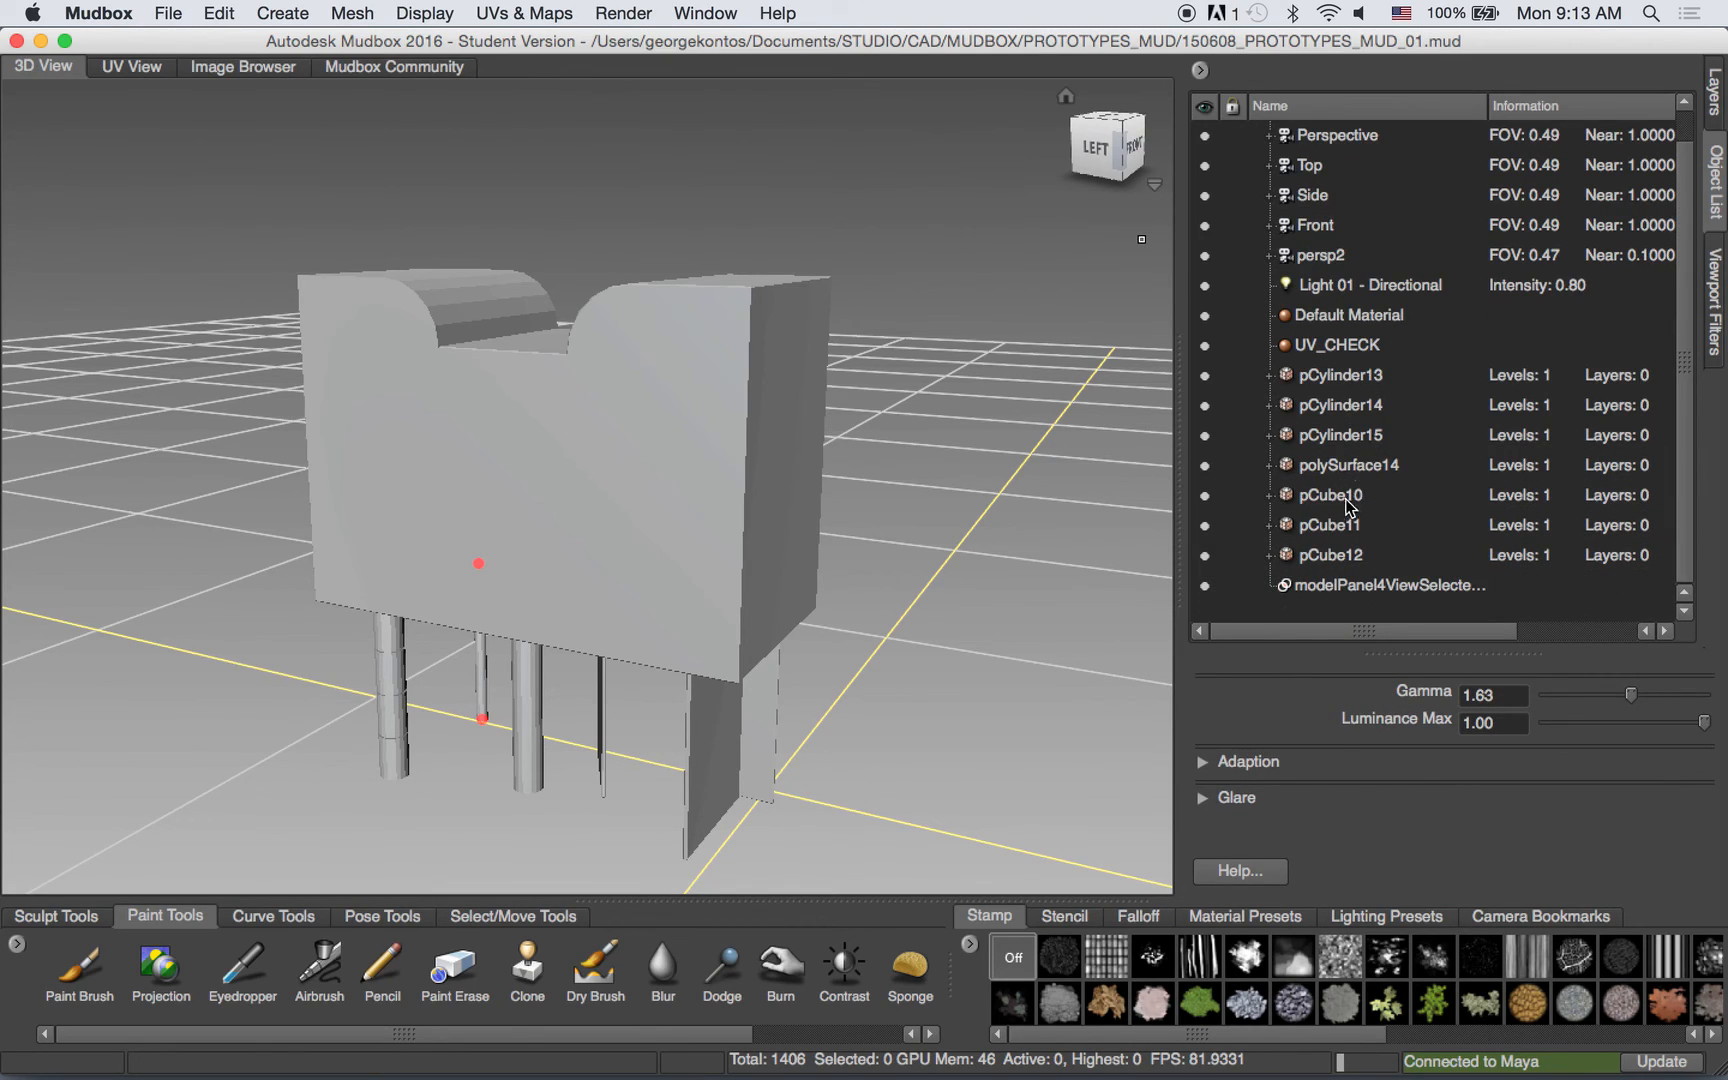
Hide pCube10, pCube11, pCube12, pCylinder13, pCylinder14 and pCylinder15, leaving only polySurface14 visible.
click(1318, 556)
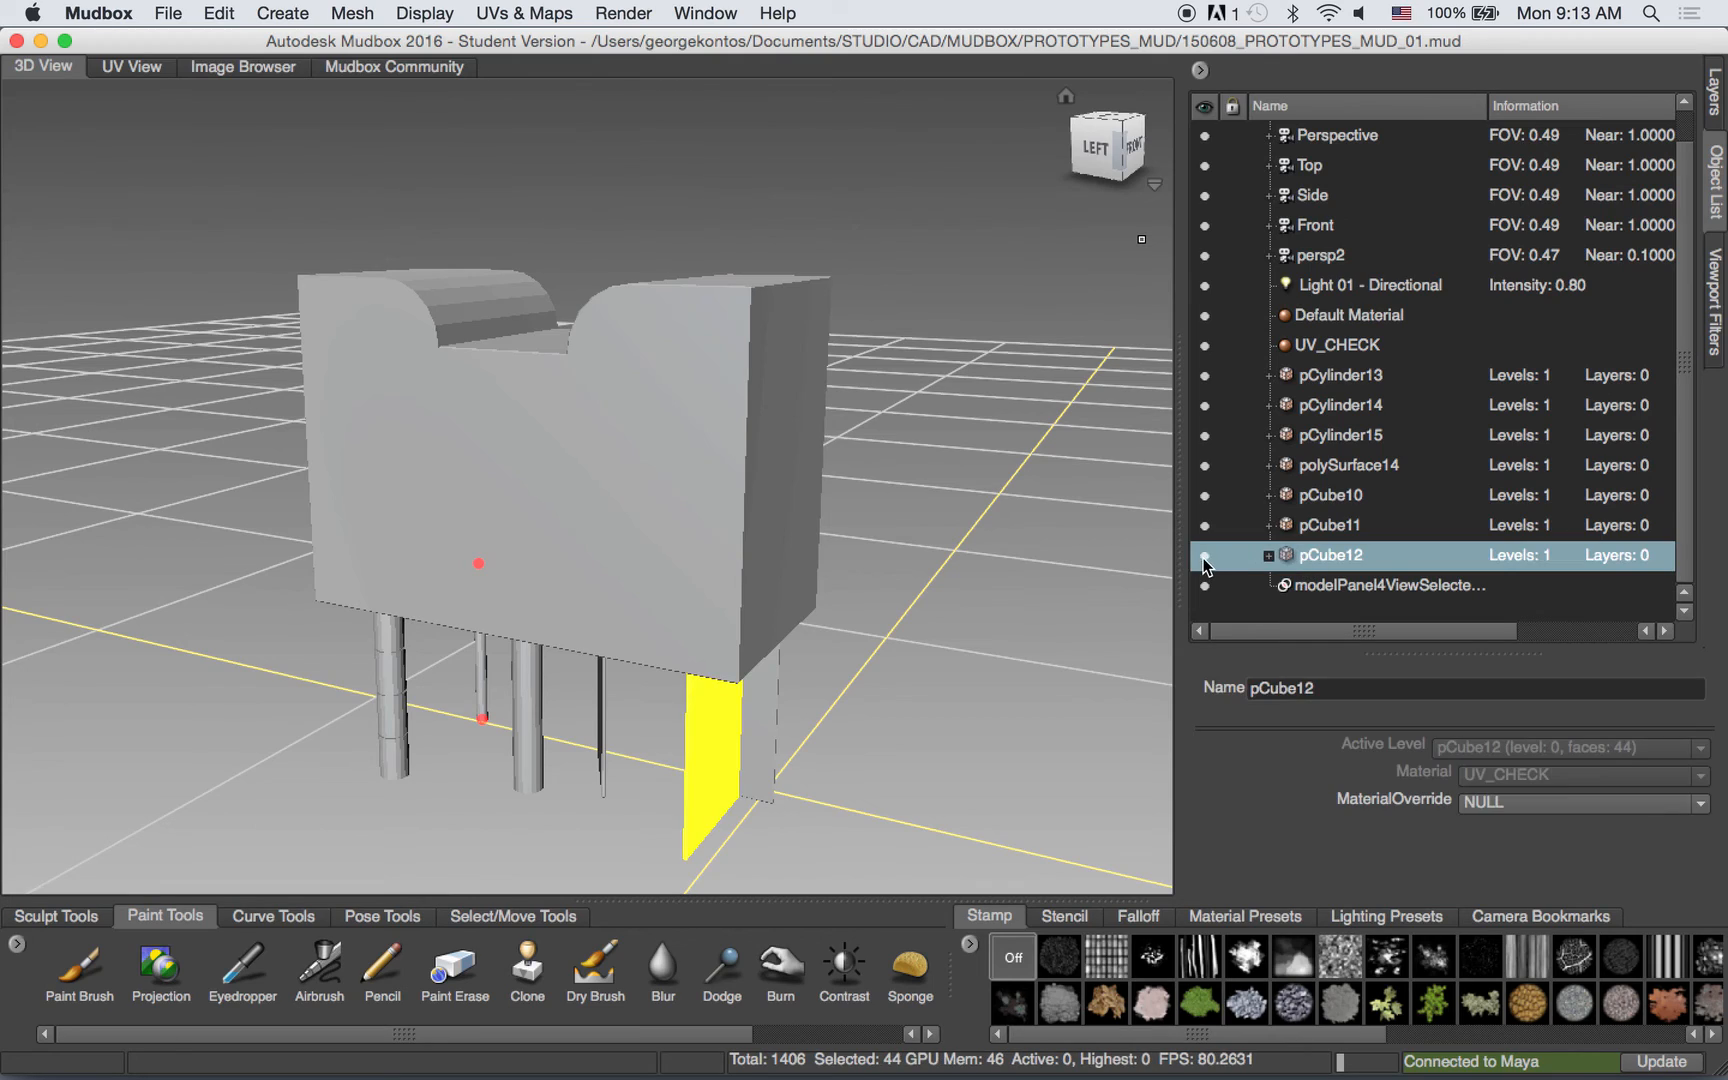
click(1205, 556)
click(1205, 526)
click(1205, 496)
click(1205, 466)
click(1205, 436)
click(1205, 466)
click(1207, 436)
click(1206, 433)
click(1206, 406)
click(1206, 376)
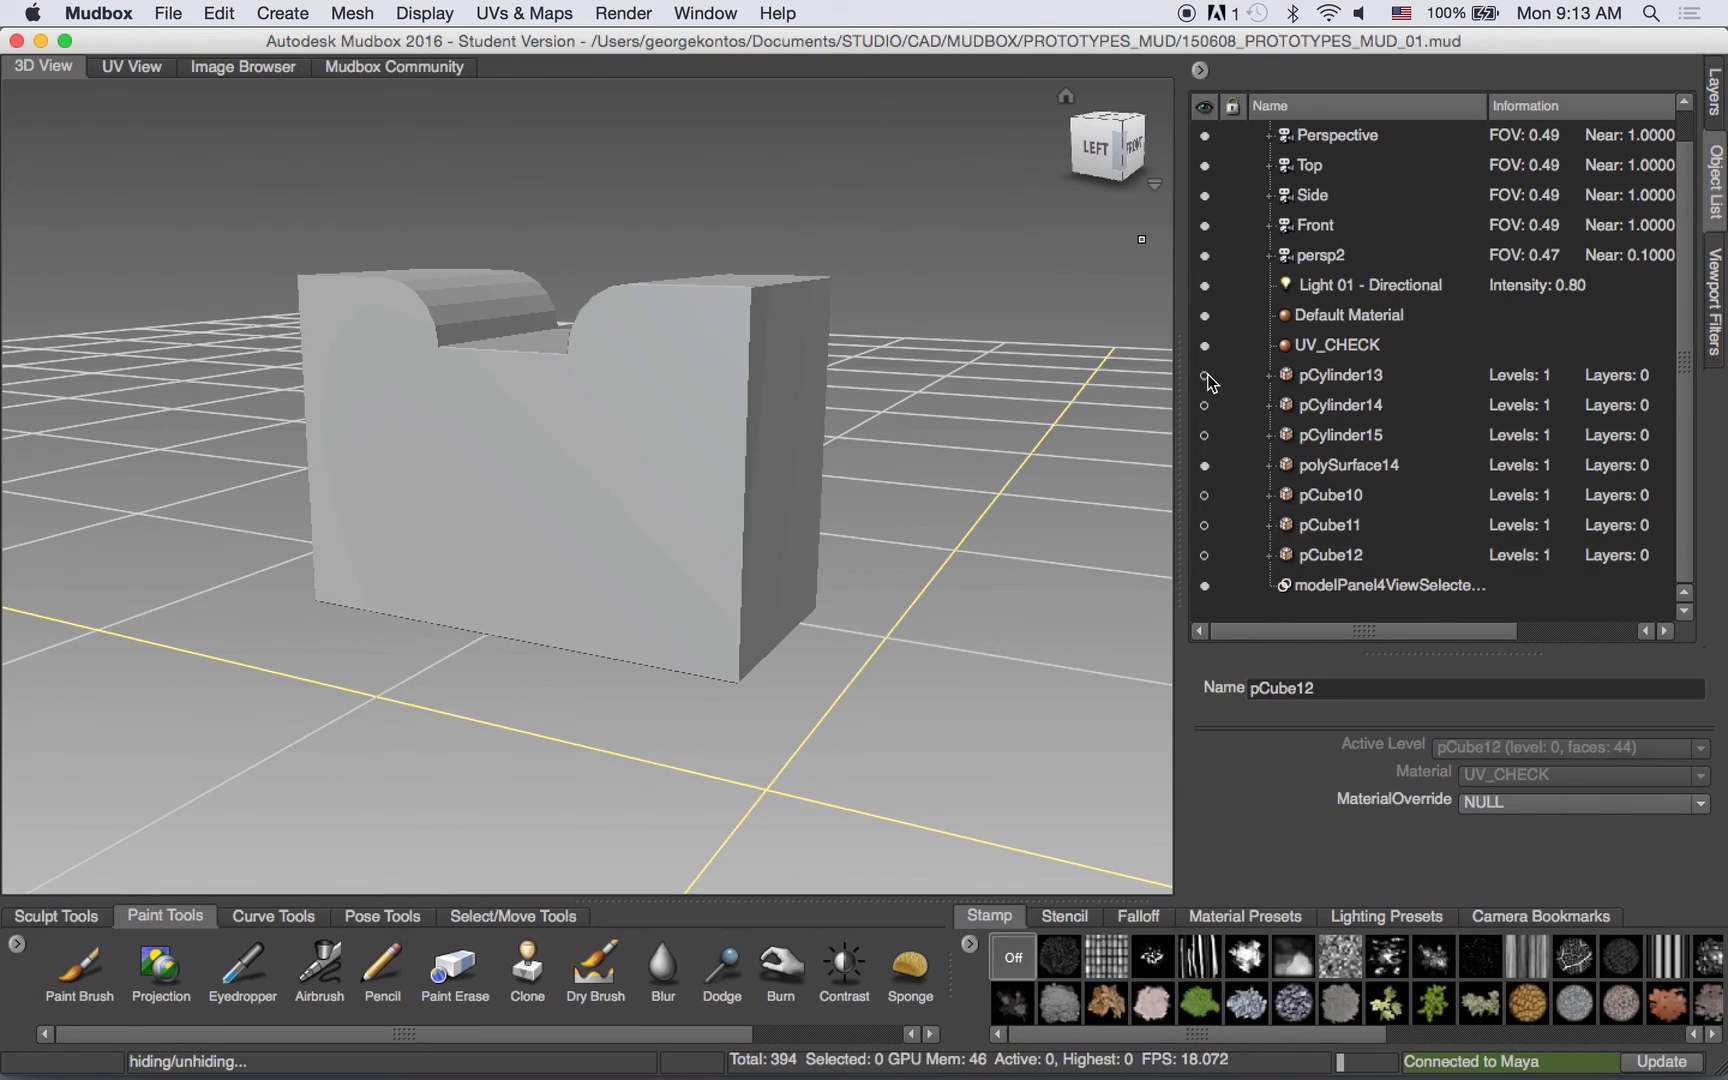
Highlight polySurface14 to check which geometry it is, and deselect it.
alt+drag(733, 486, 688, 428)
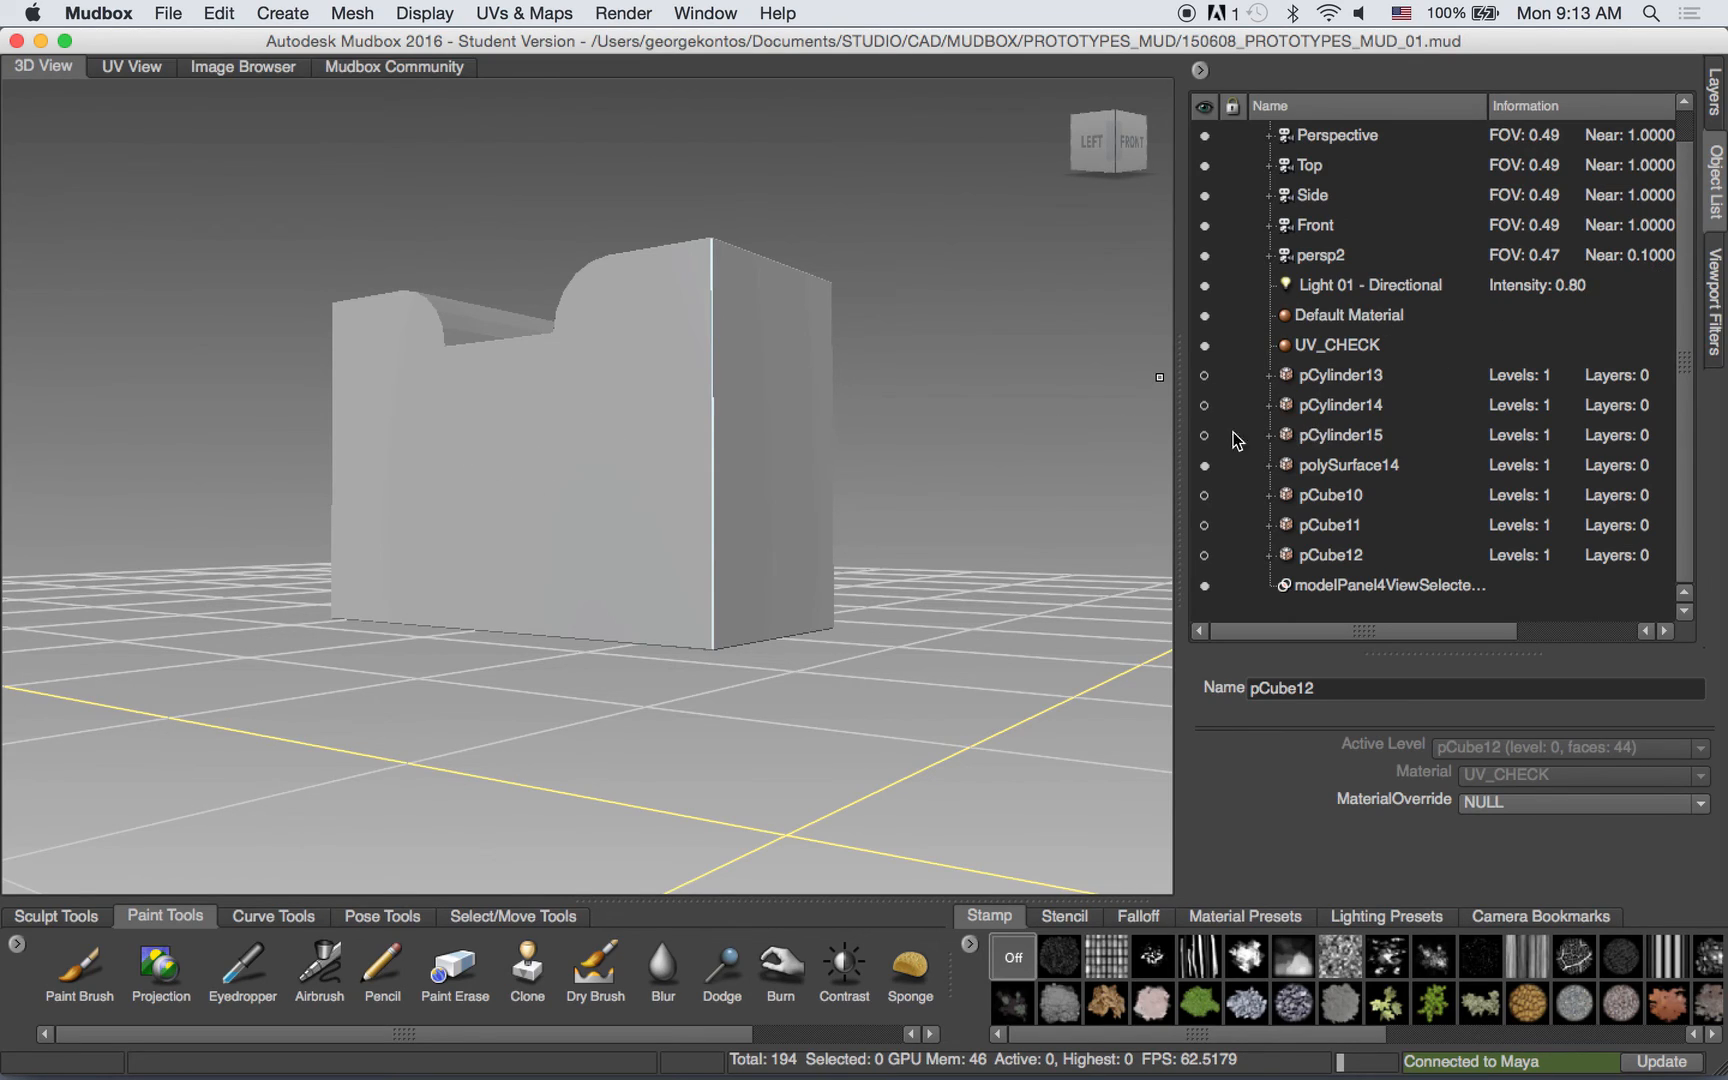
click(1337, 467)
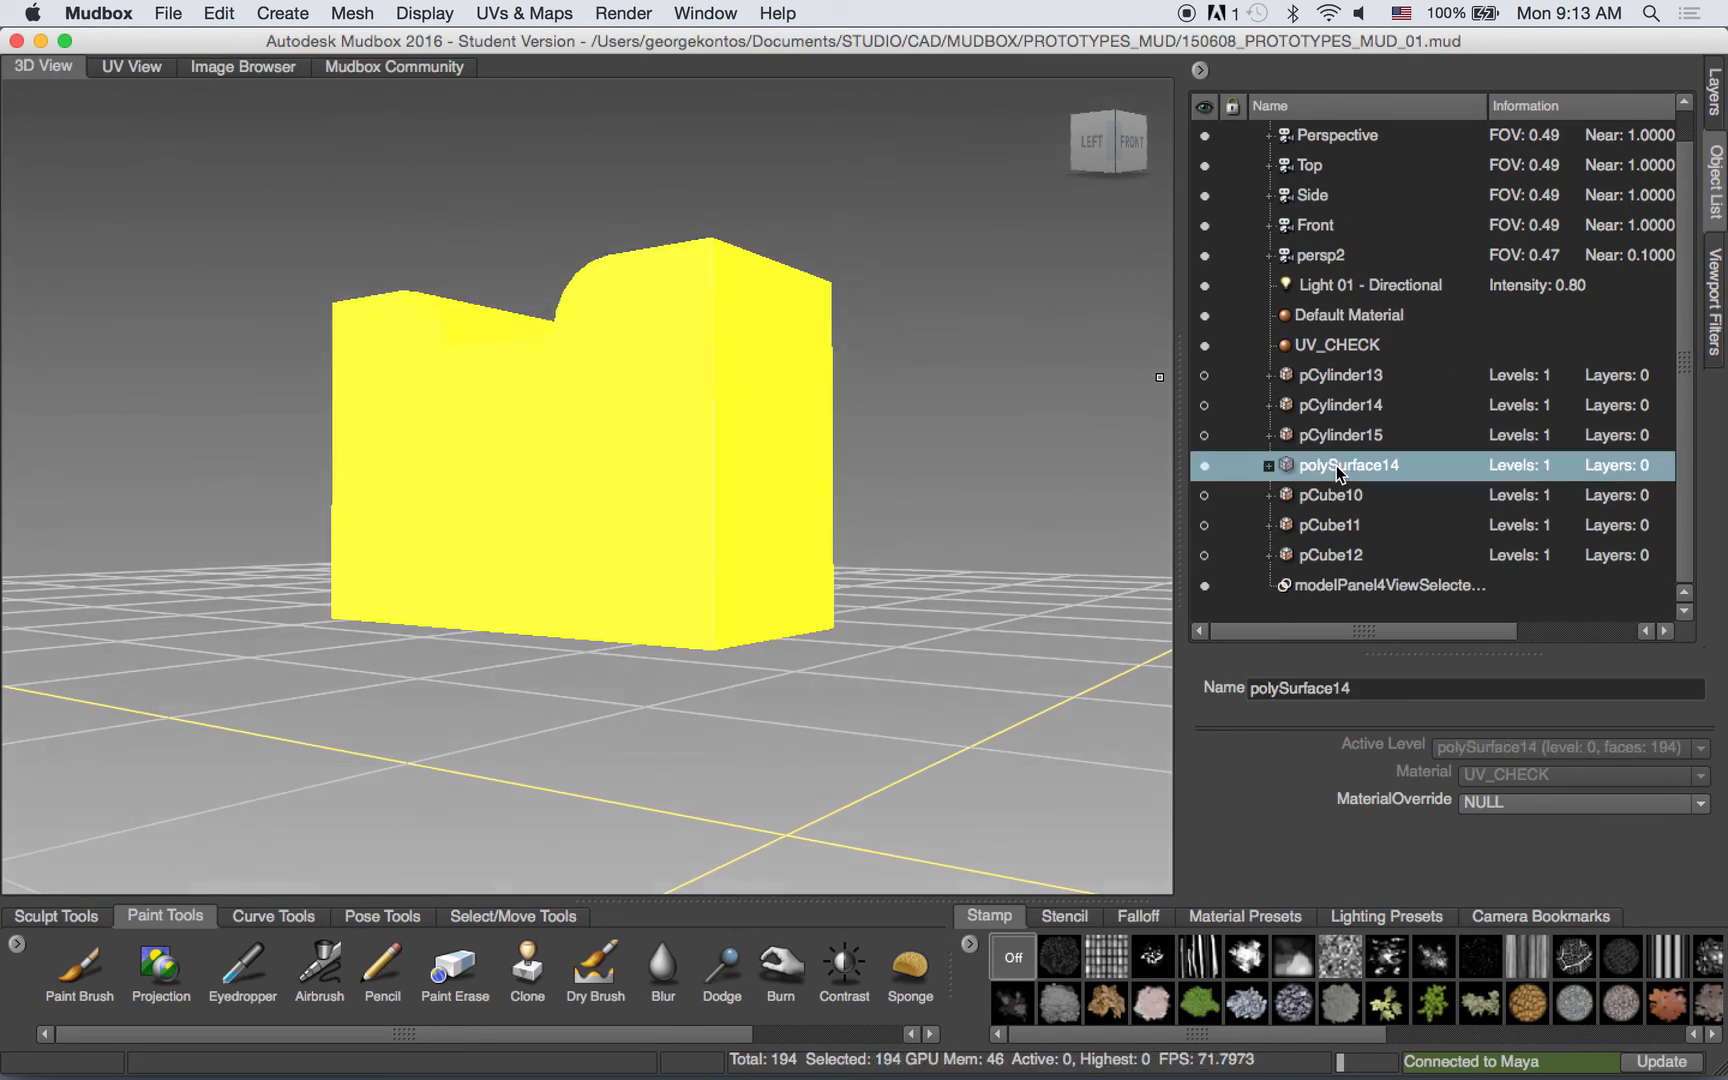
right_click(593, 447)
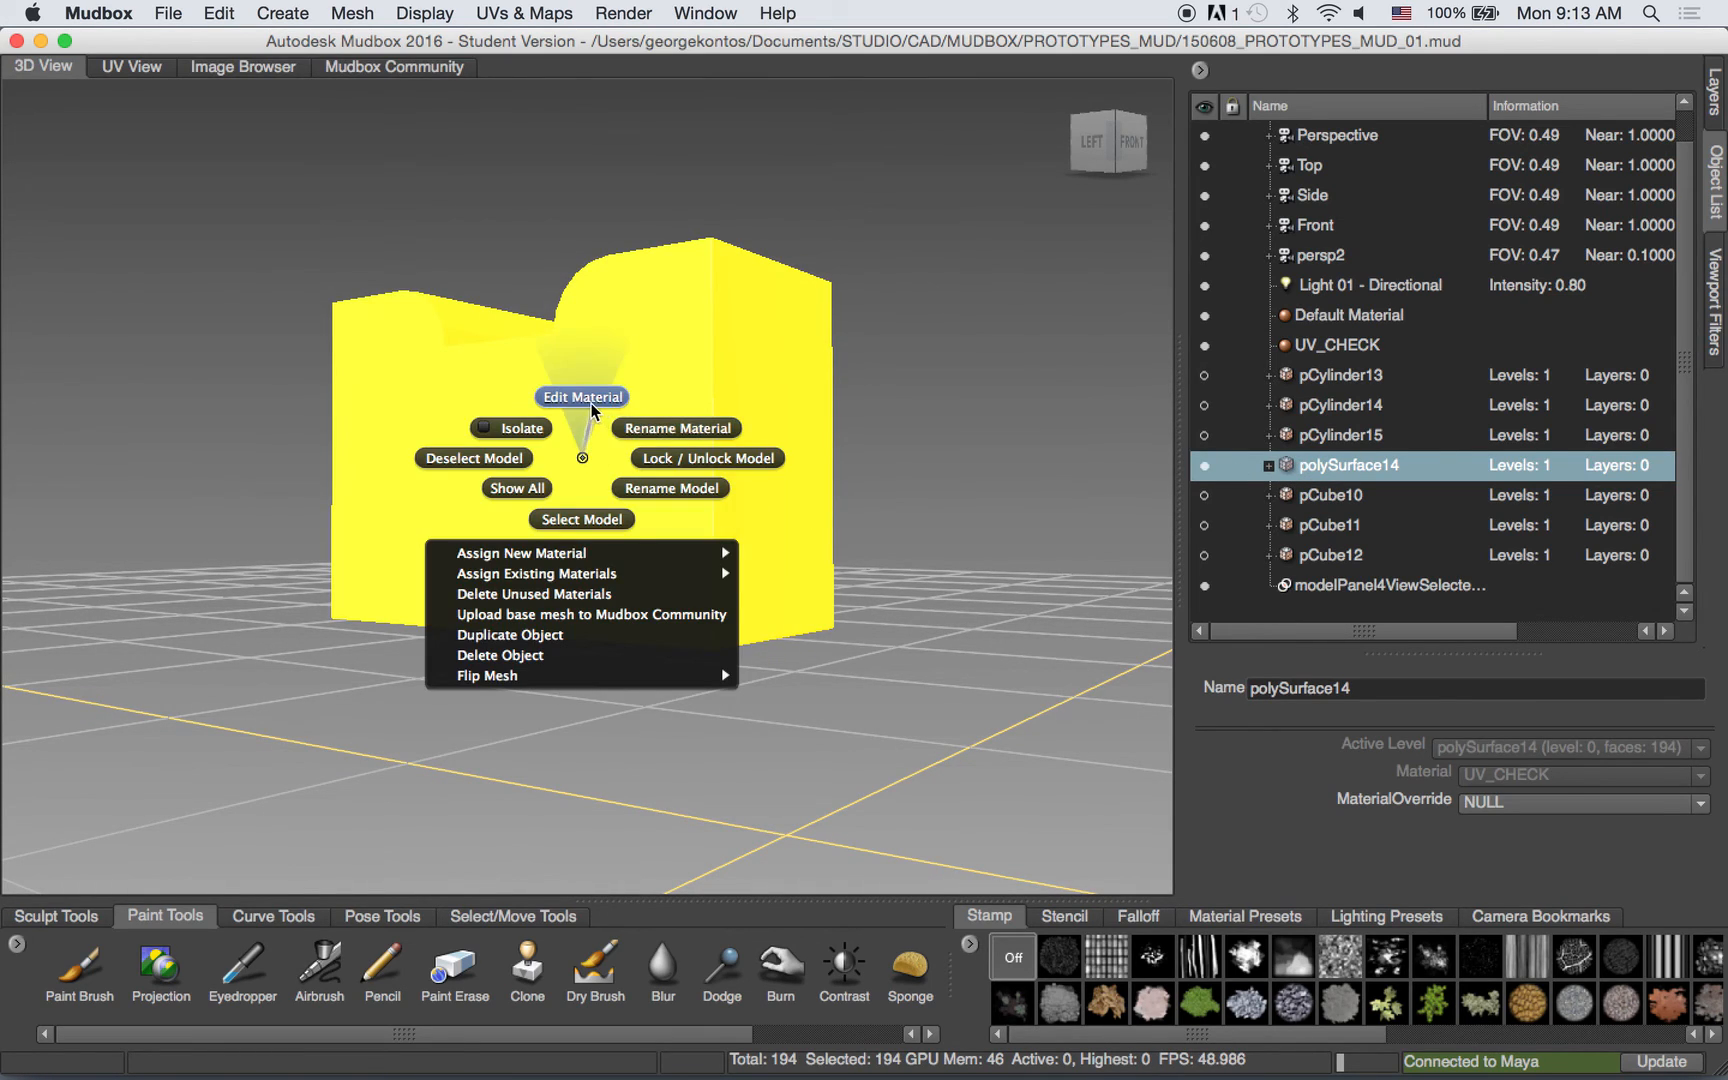
click(530, 458)
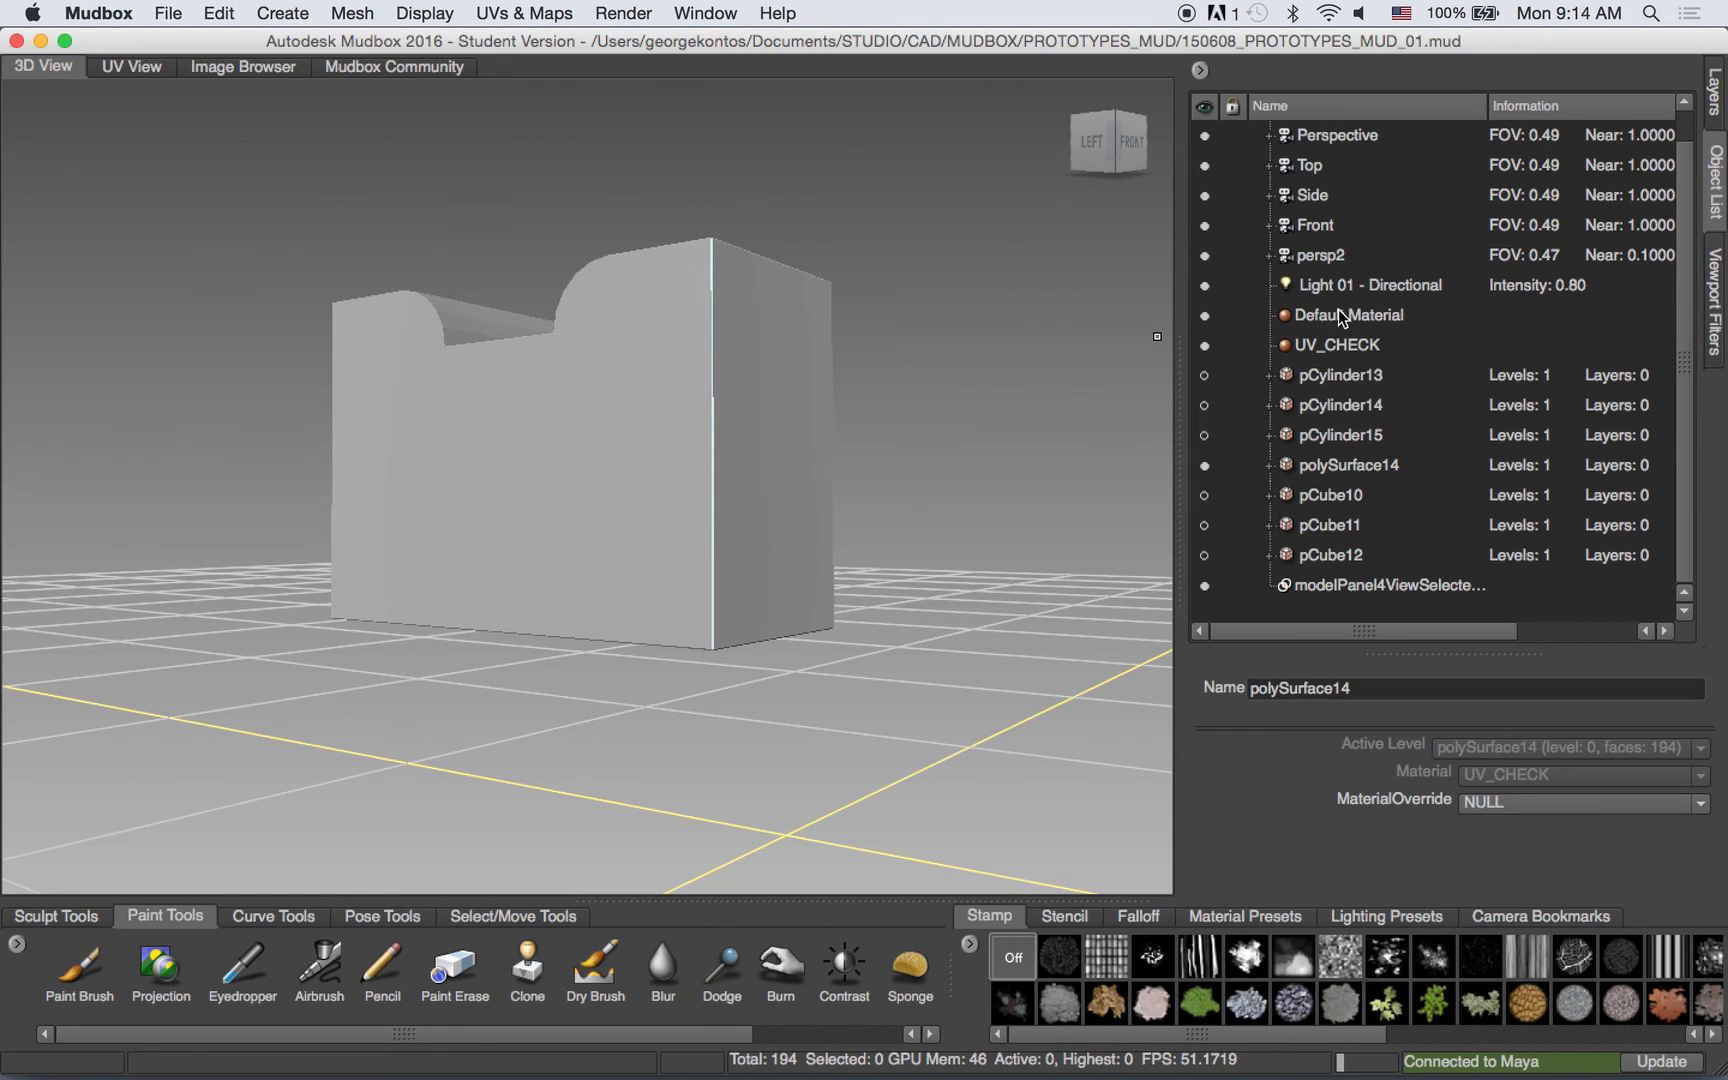
Assign a new Mudbox Material to polySurface14 and enlarge the material's properties window.
right_click(613, 401)
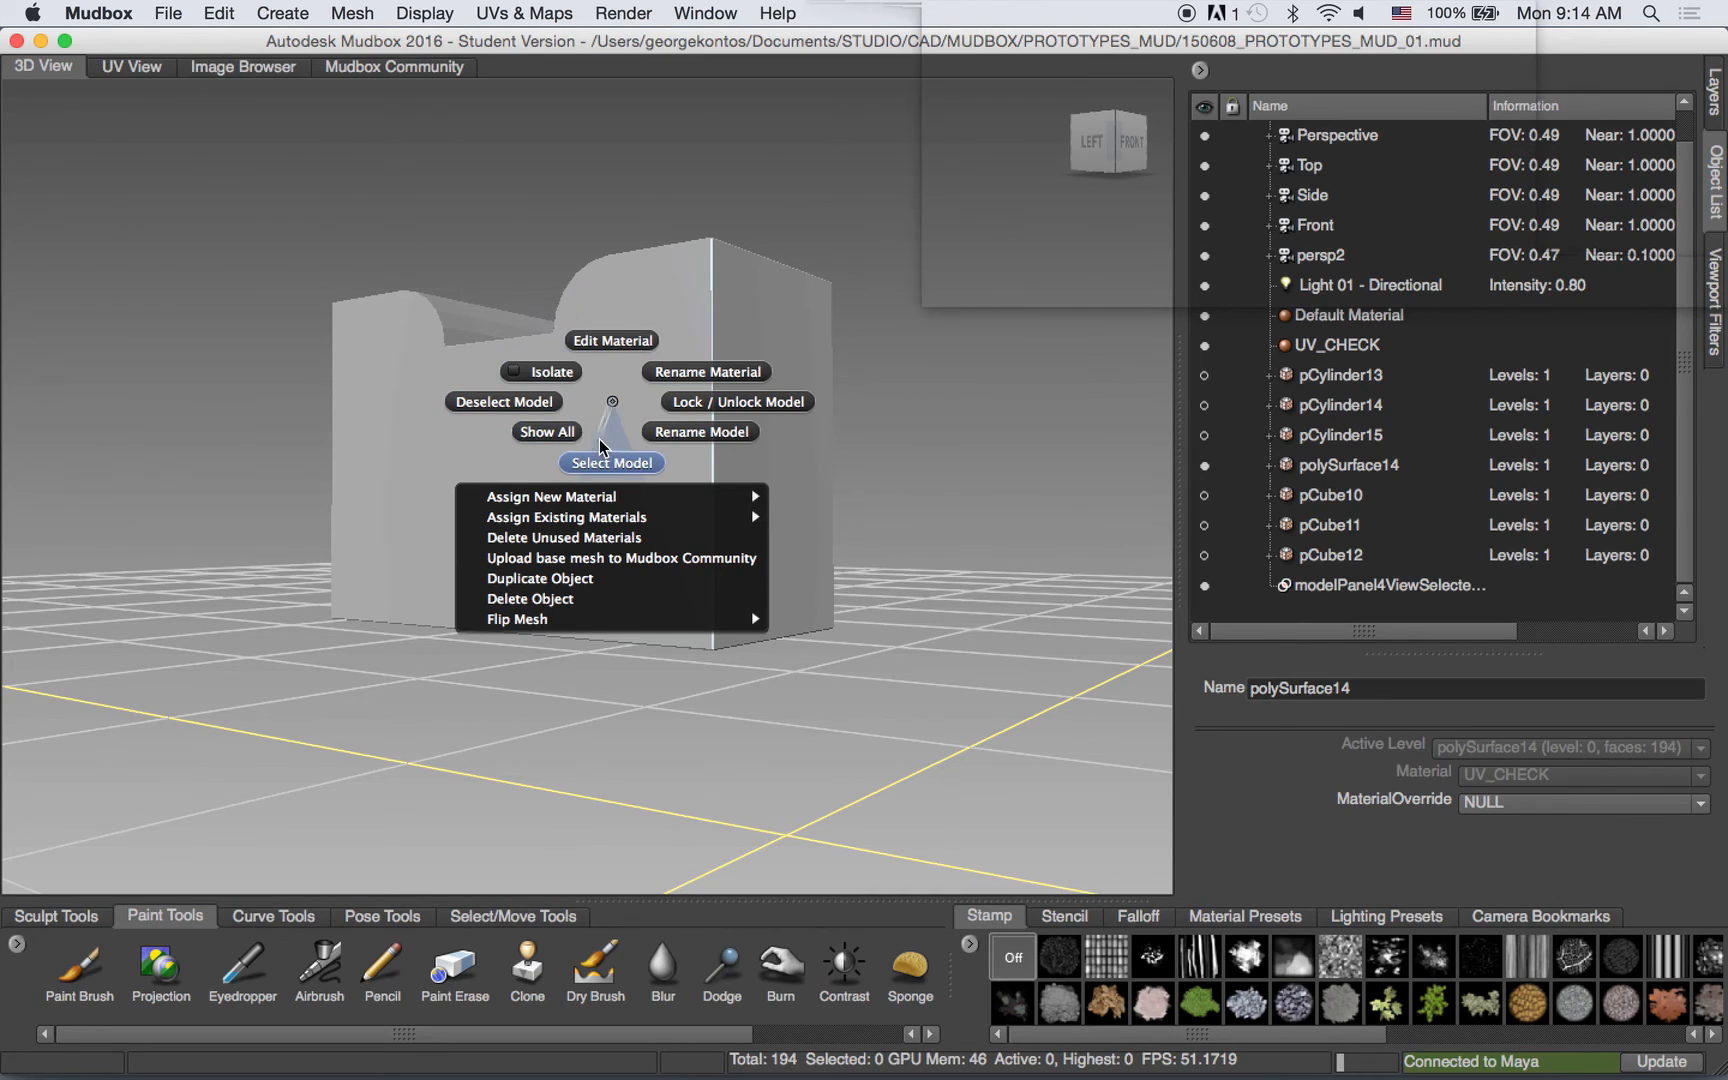
mouse_move(668, 503)
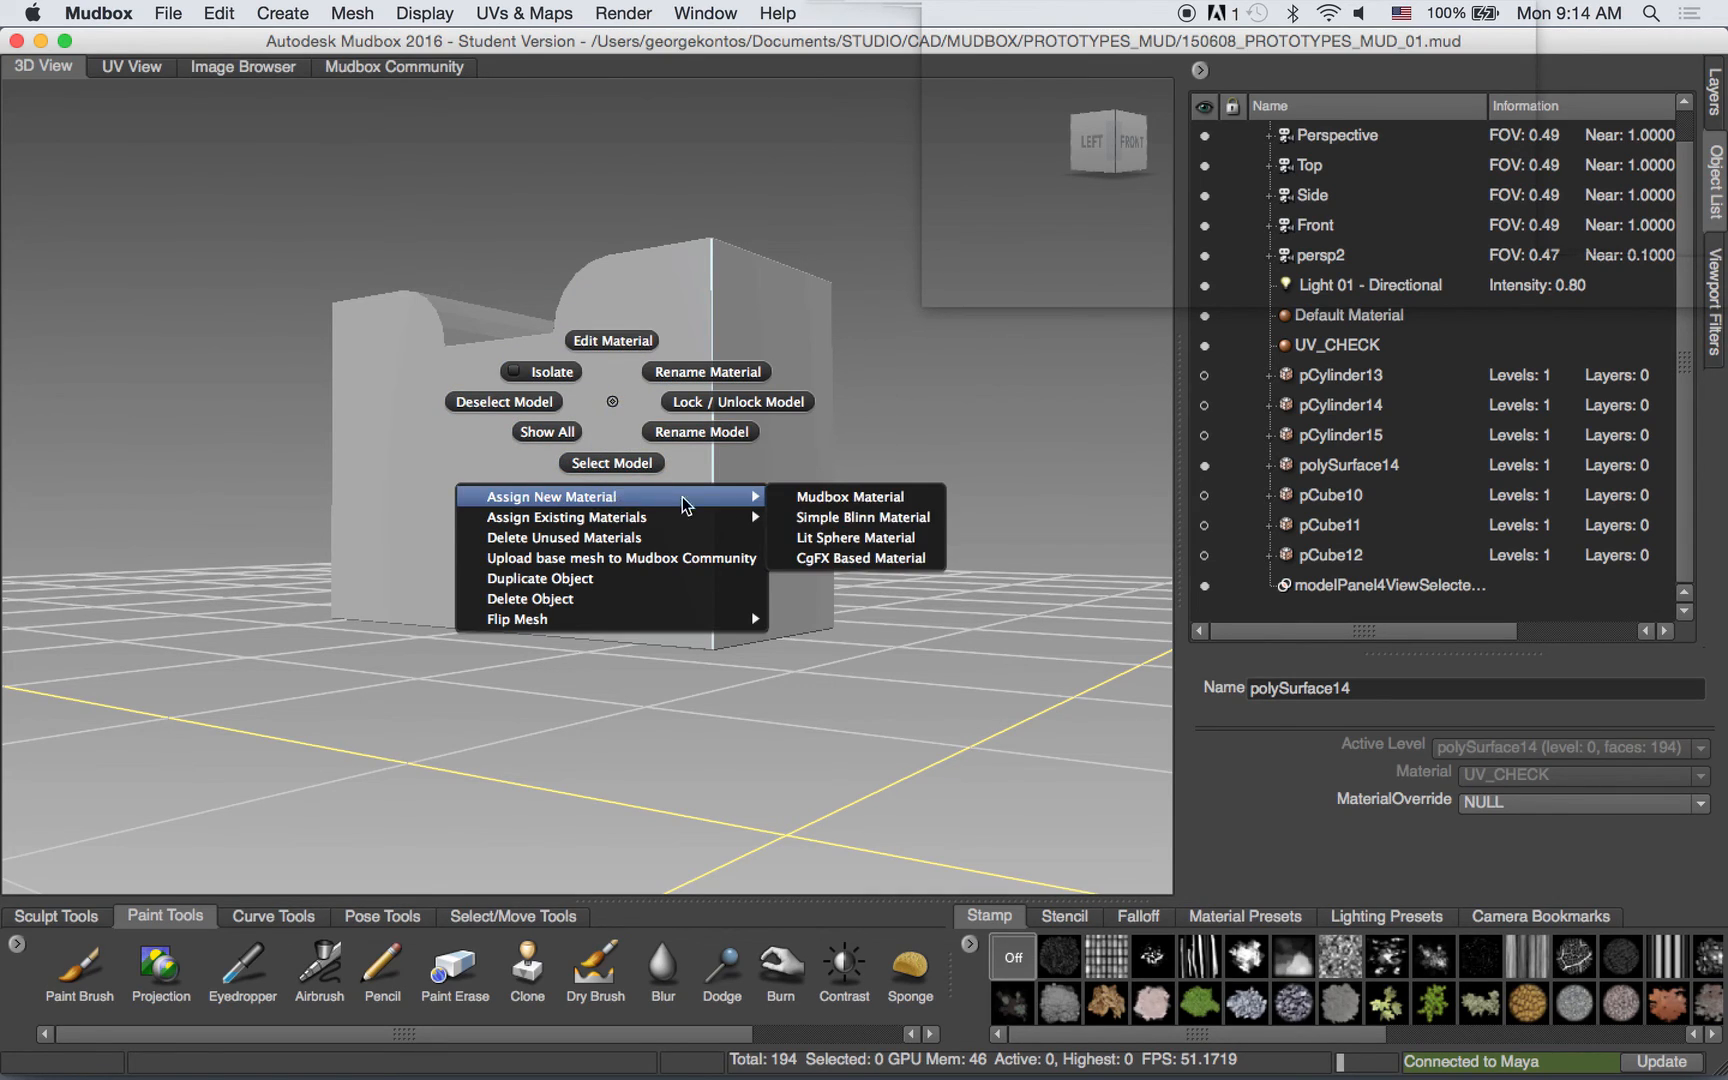
click(852, 497)
drag(863, 343, 1073, 255)
drag(917, 273, 880, 104)
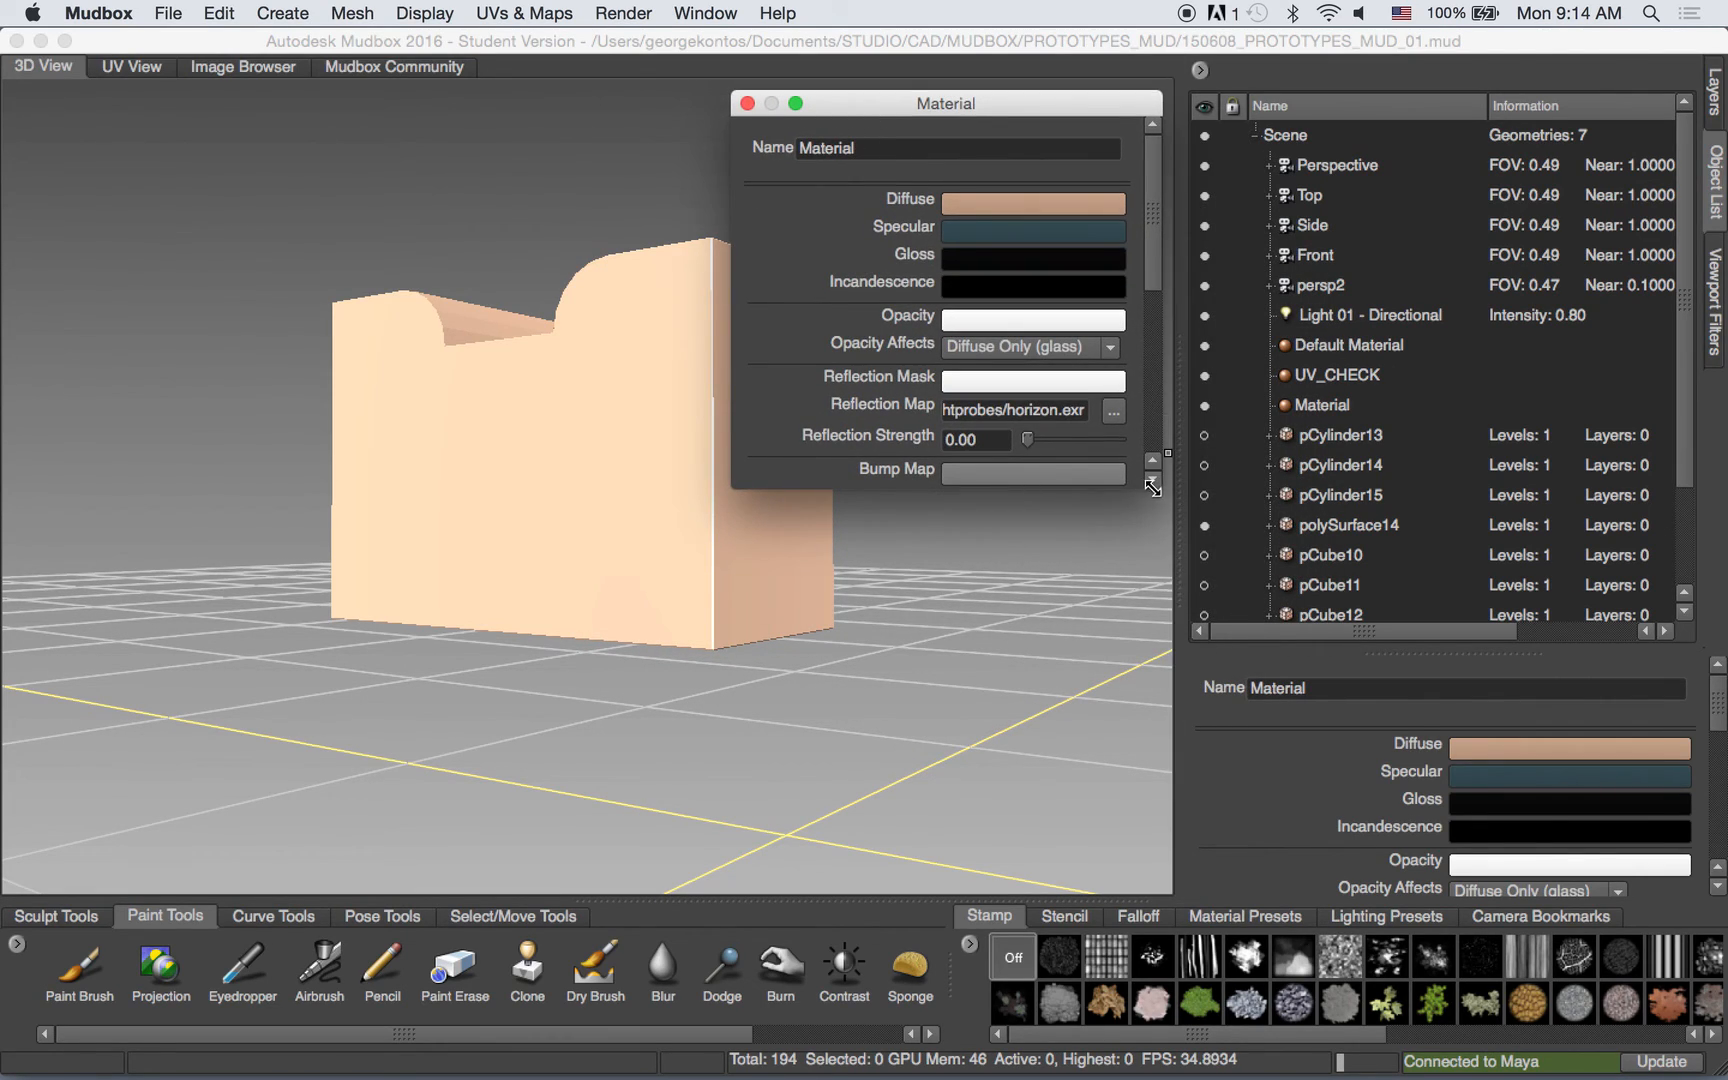
drag(1158, 490, 1157, 782)
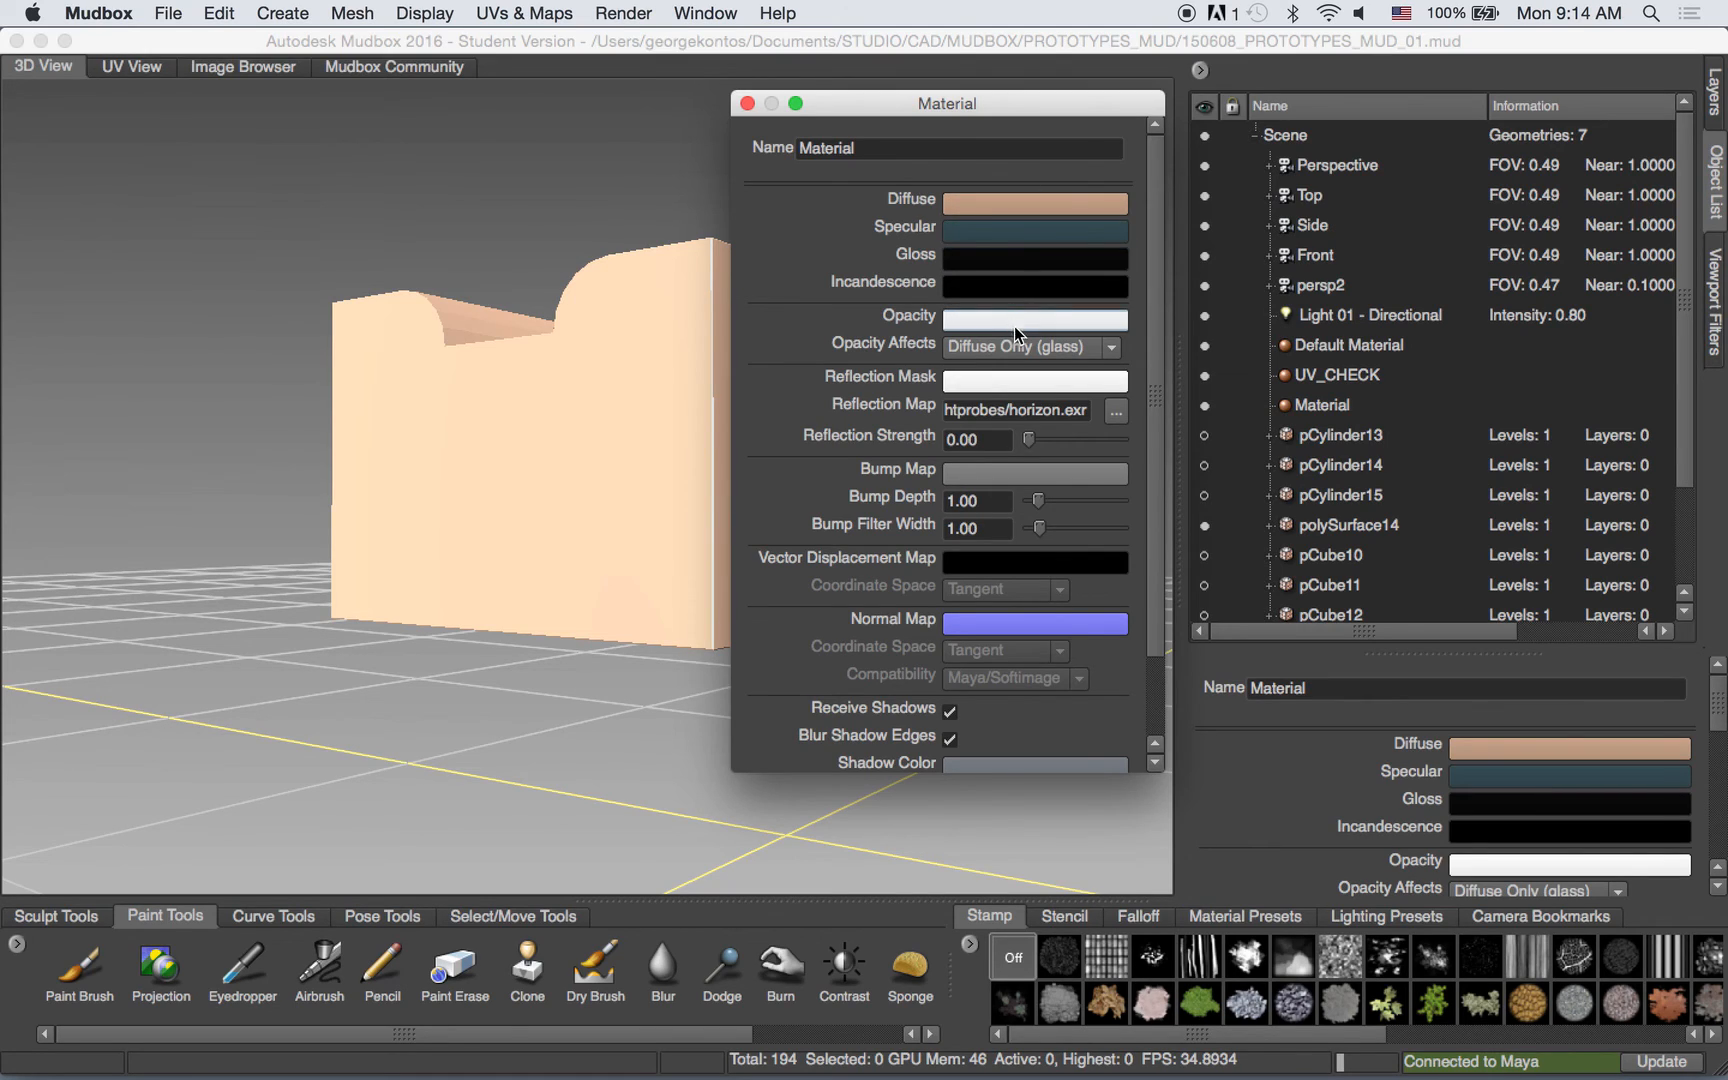
drag(1157, 502, 1157, 305)
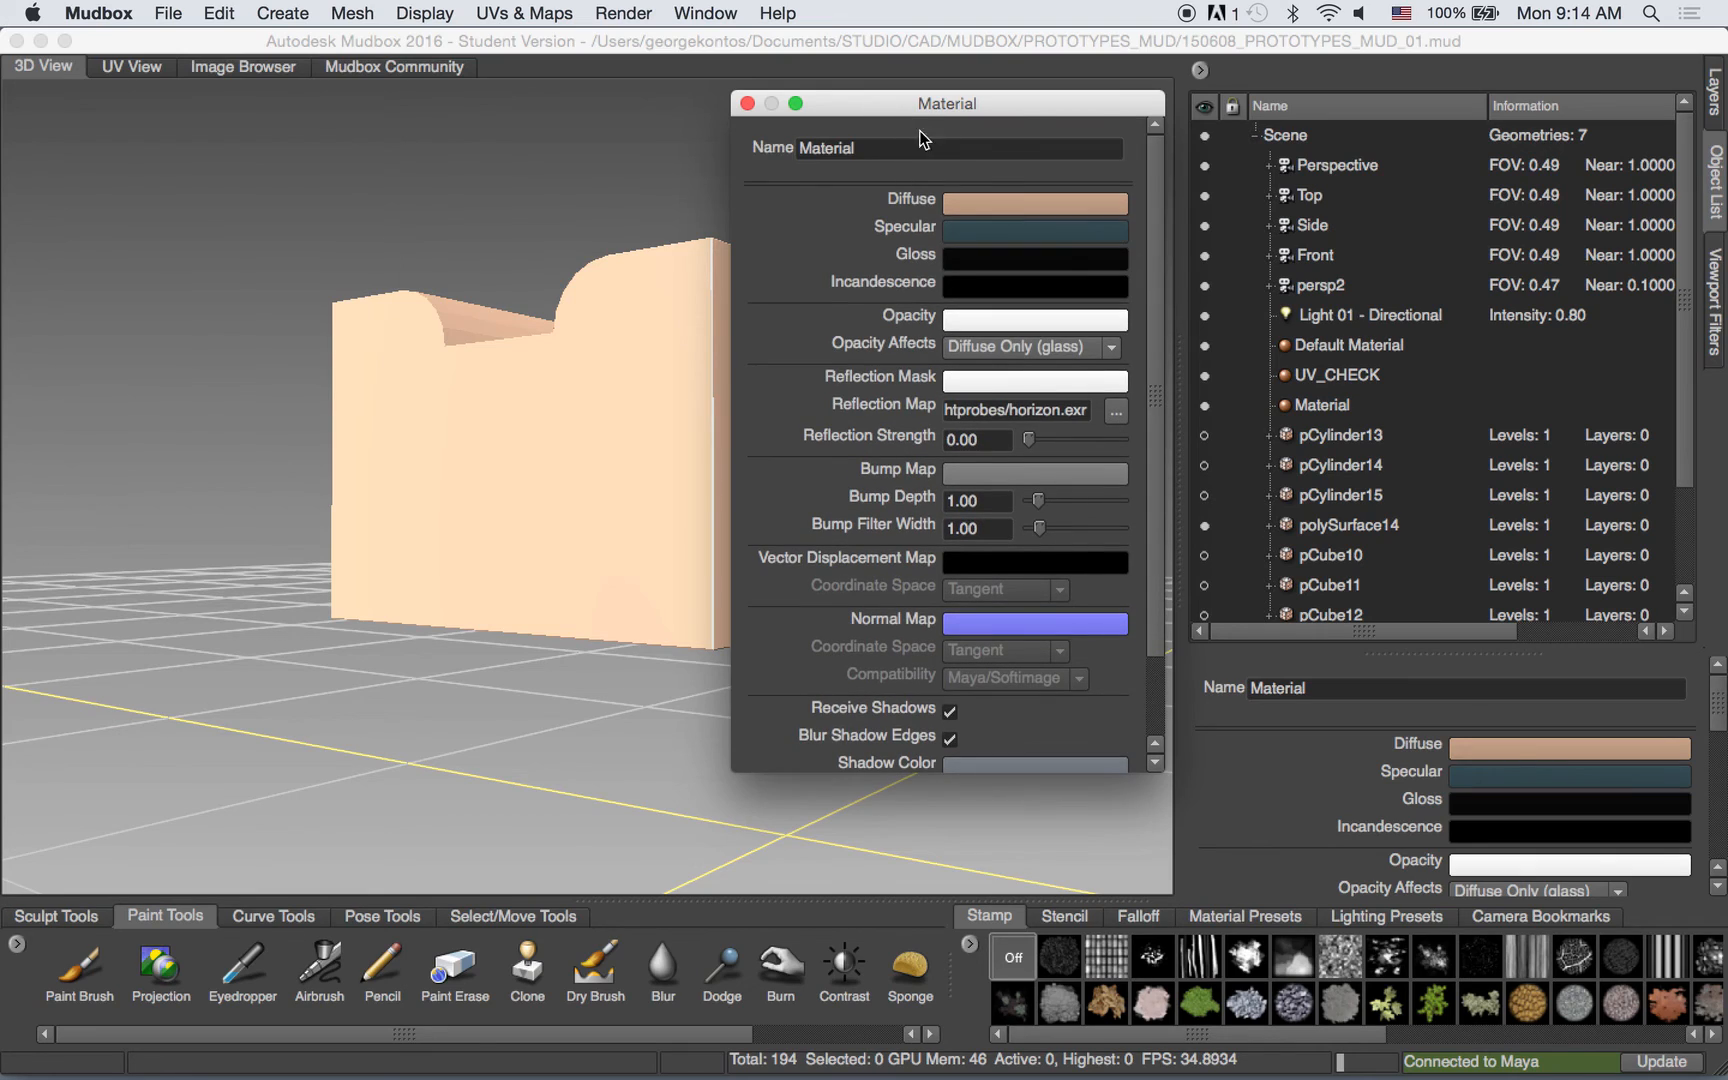
Change the new material's diffuse color to a dark, muted brownish gray.
drag(1026, 104, 1018, 125)
click(1008, 225)
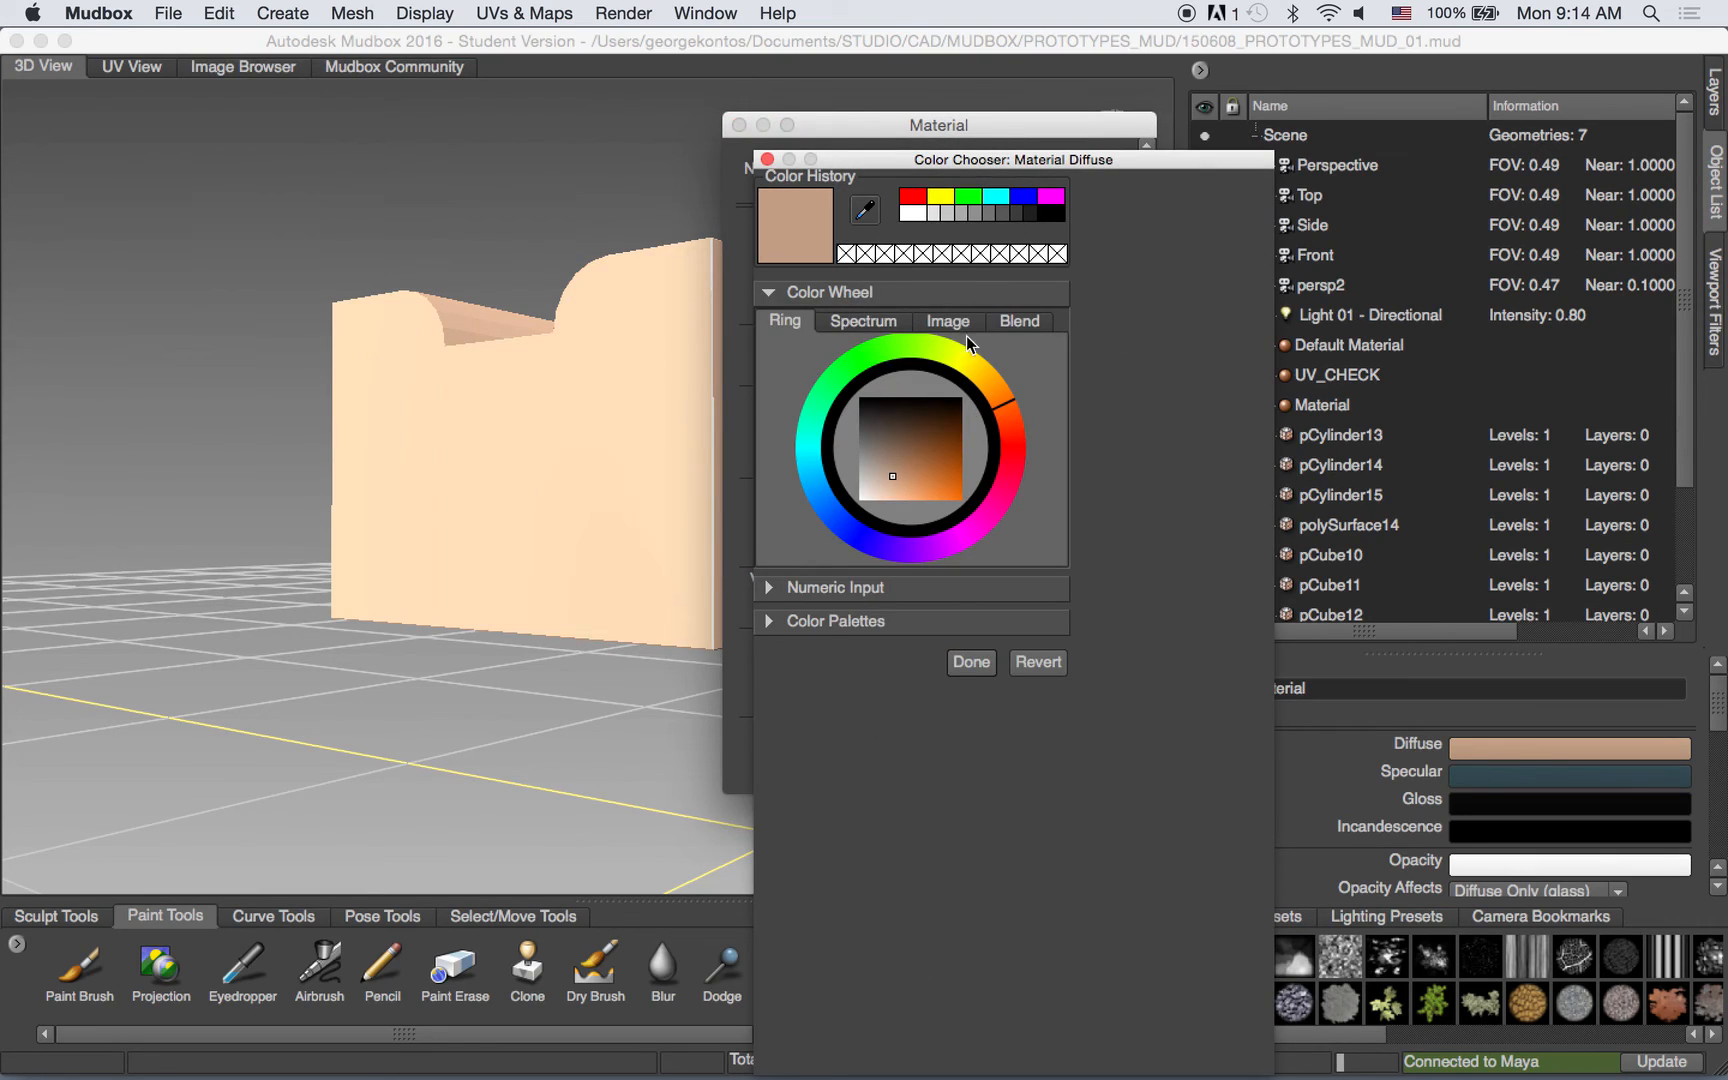
mouse_move(922, 437)
mouse_down()
mouse_move(894, 433)
mouse_move(869, 482)
mouse_up()
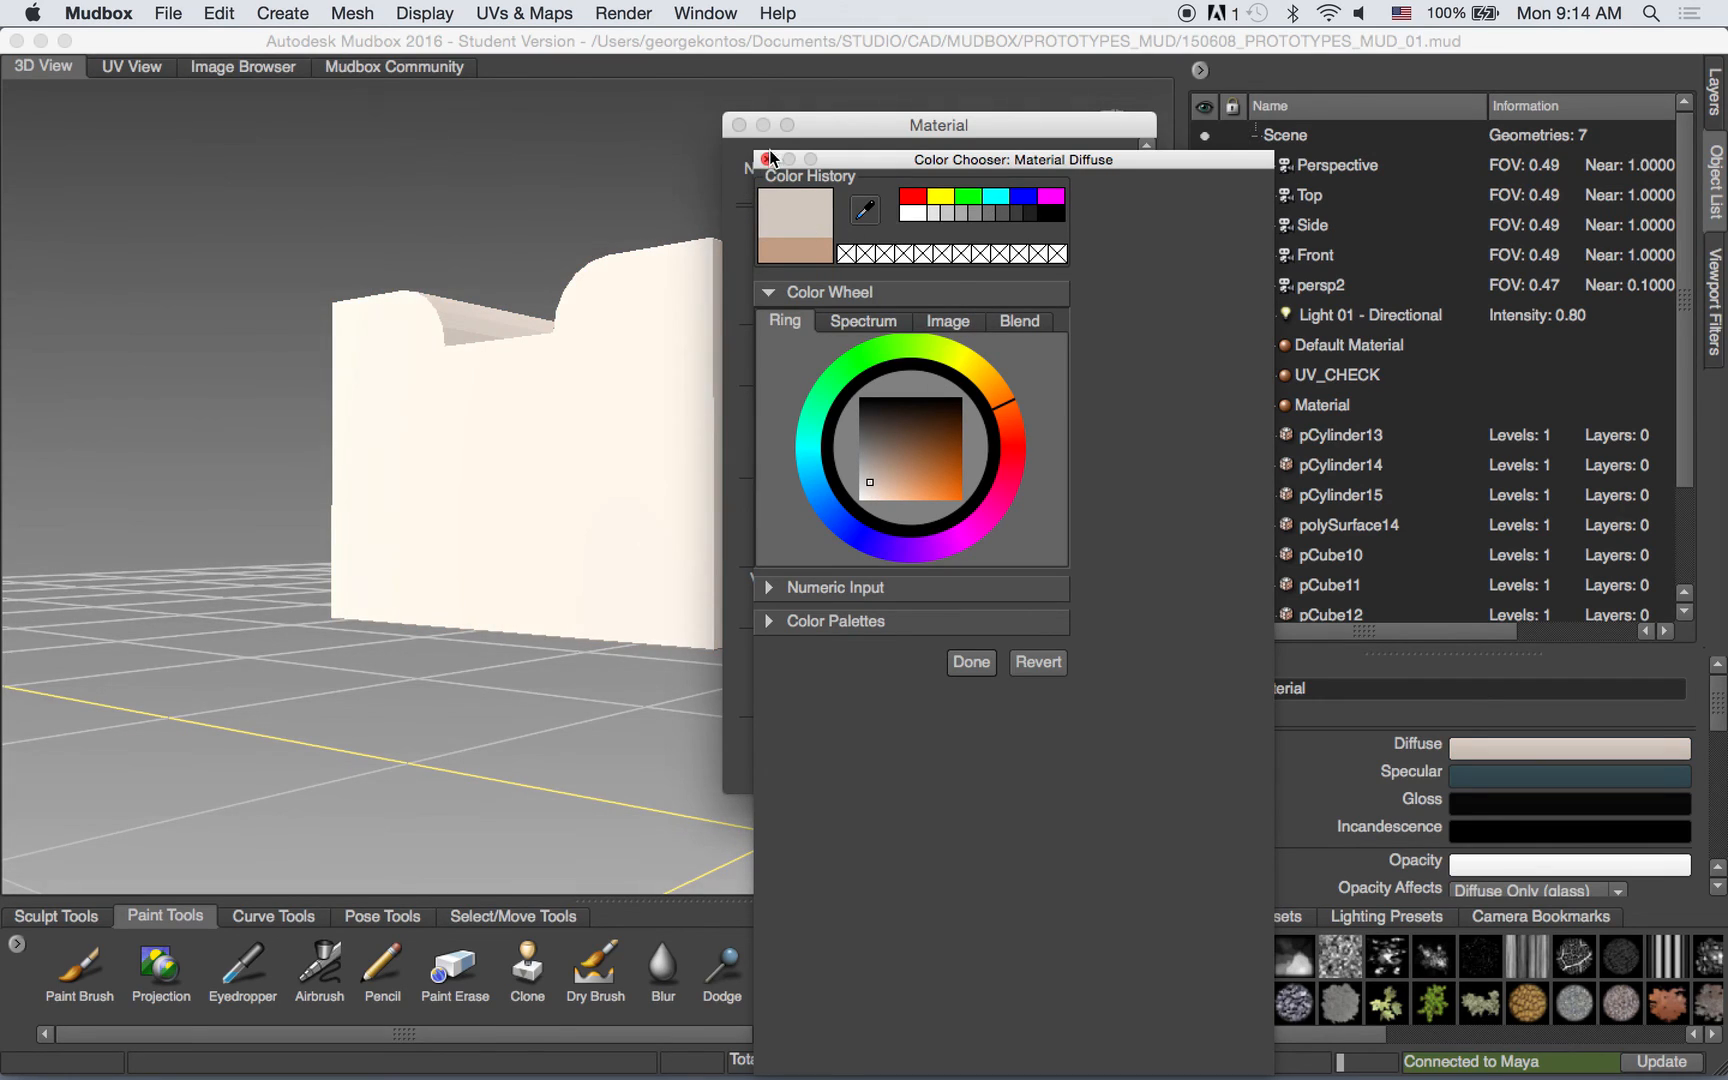
drag(1013, 424, 1013, 432)
drag(890, 476, 899, 458)
click(875, 441)
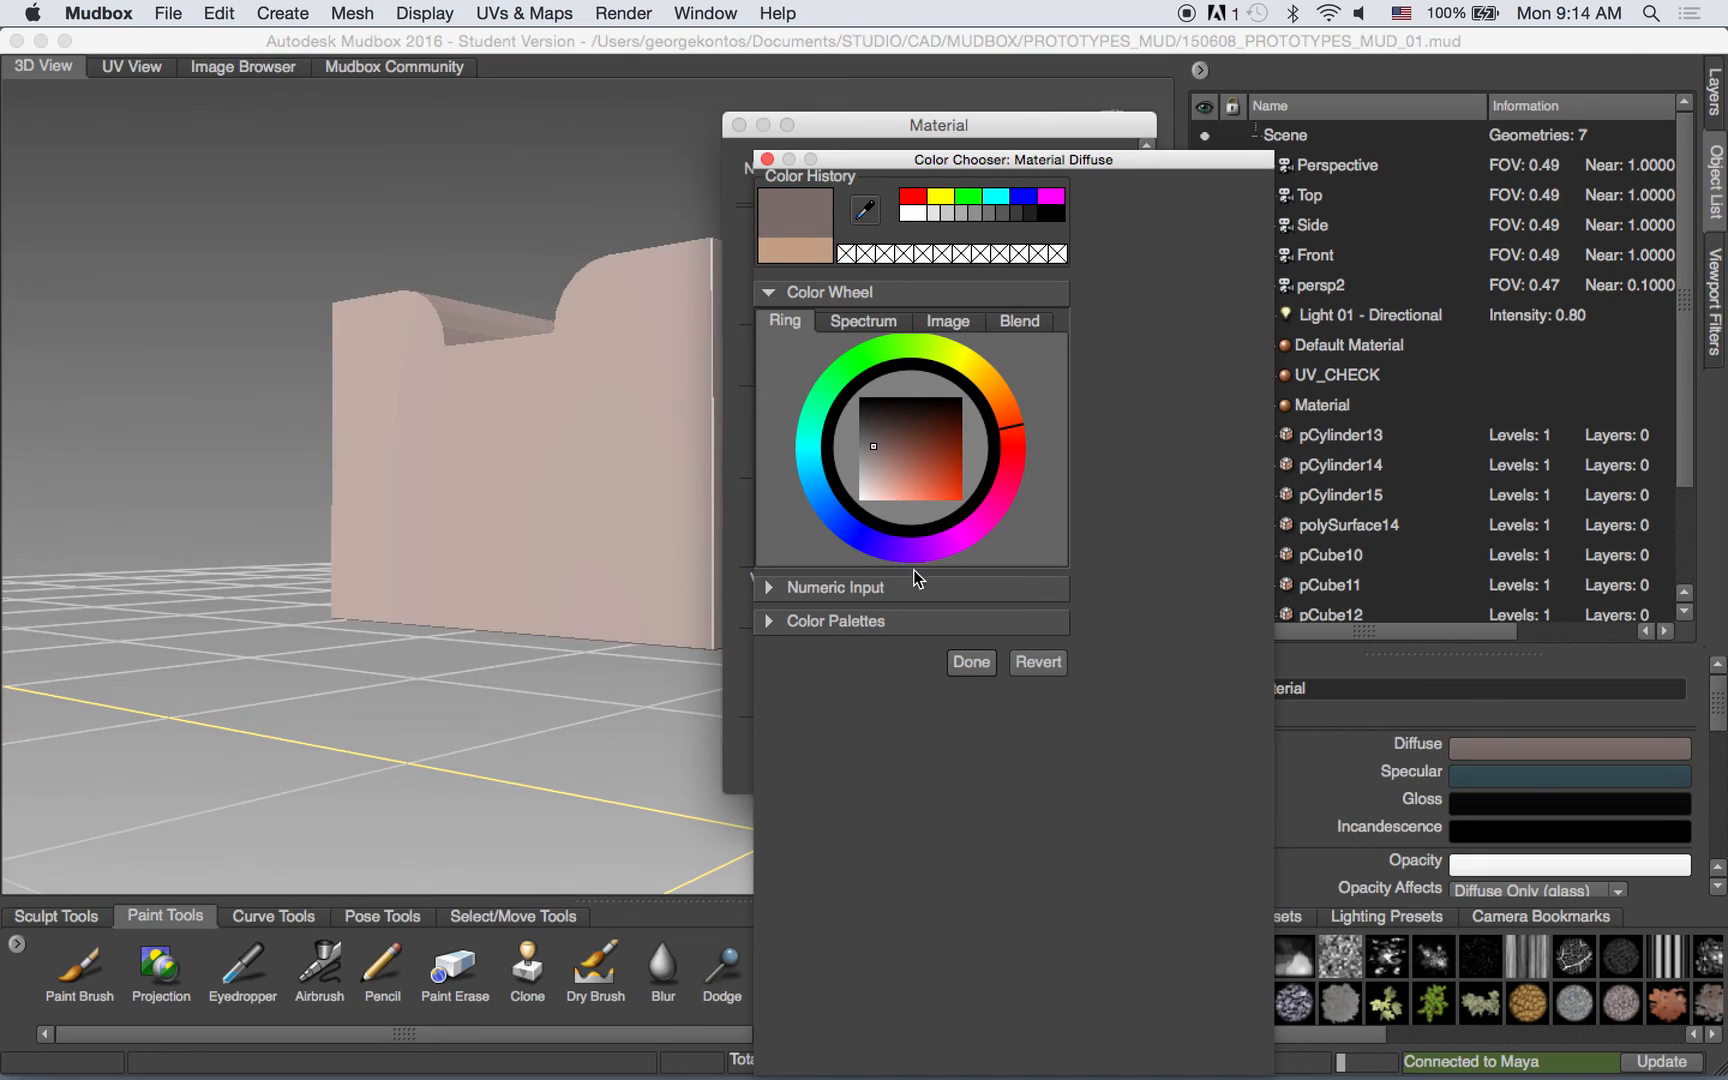
click(968, 661)
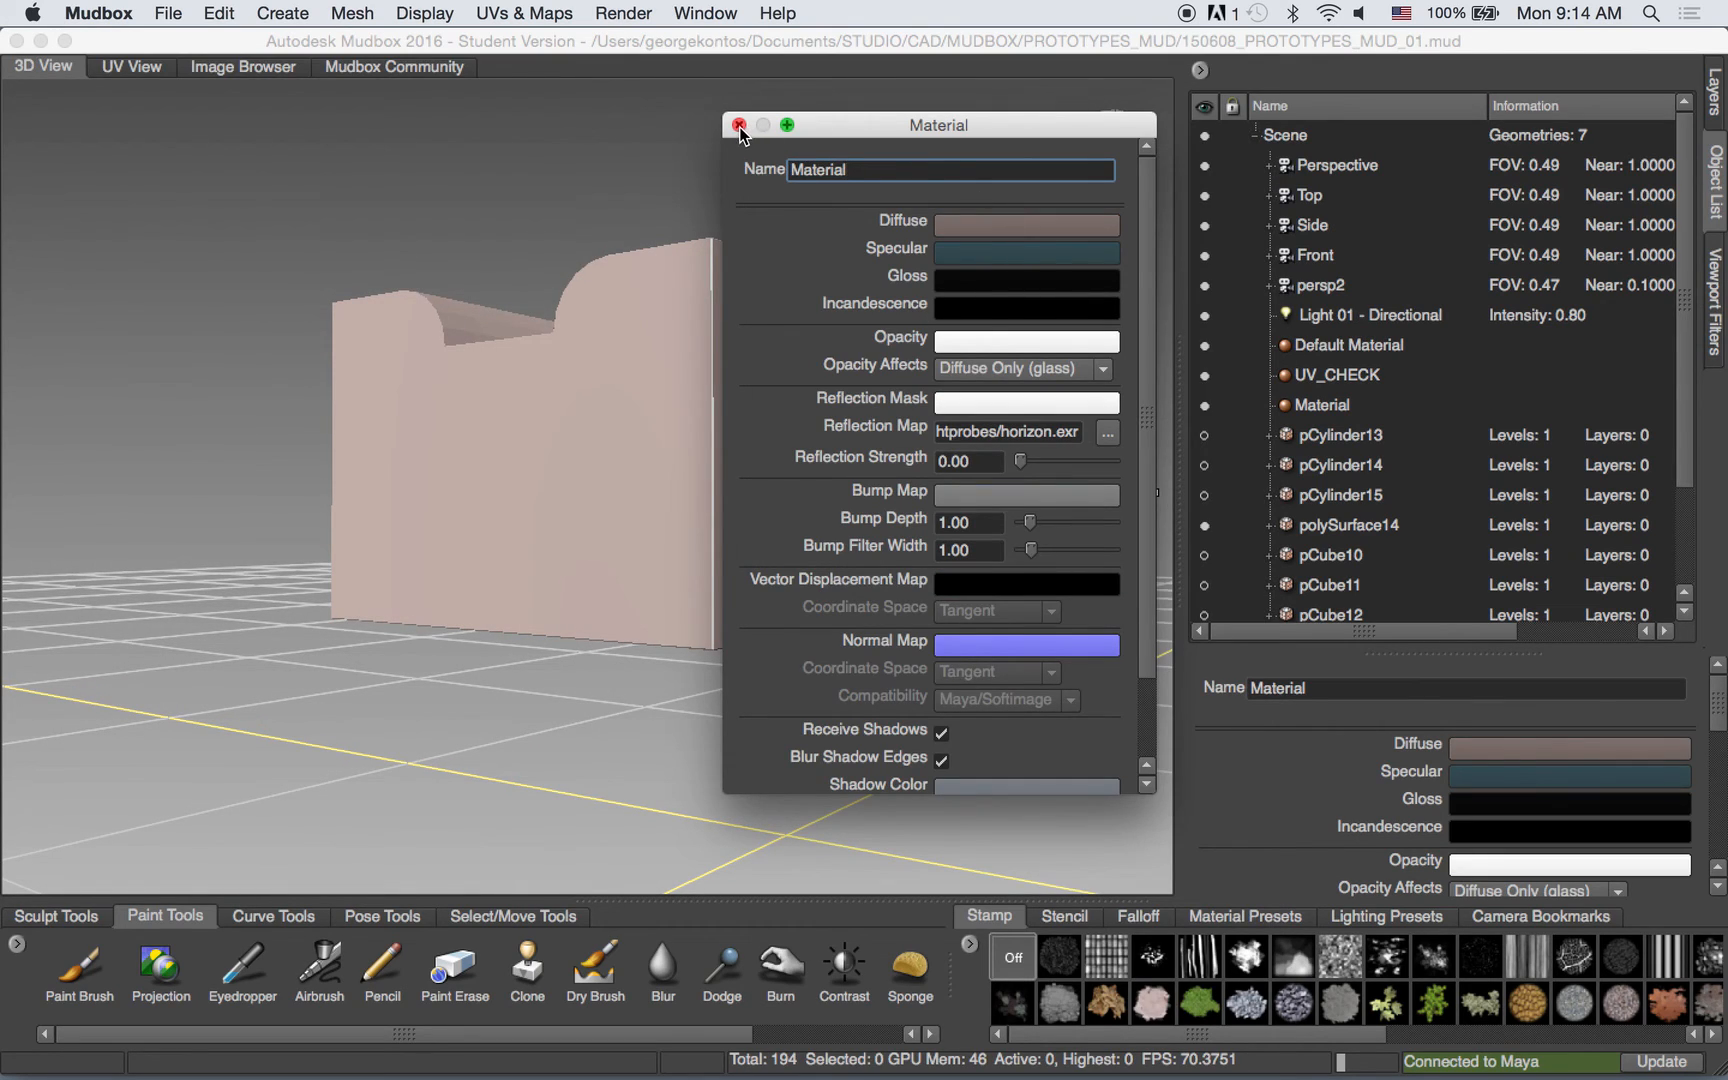
Rename the new material to BUILDING and close its properties window.
double_click(869, 180)
text(BUILDING)
key(Return)
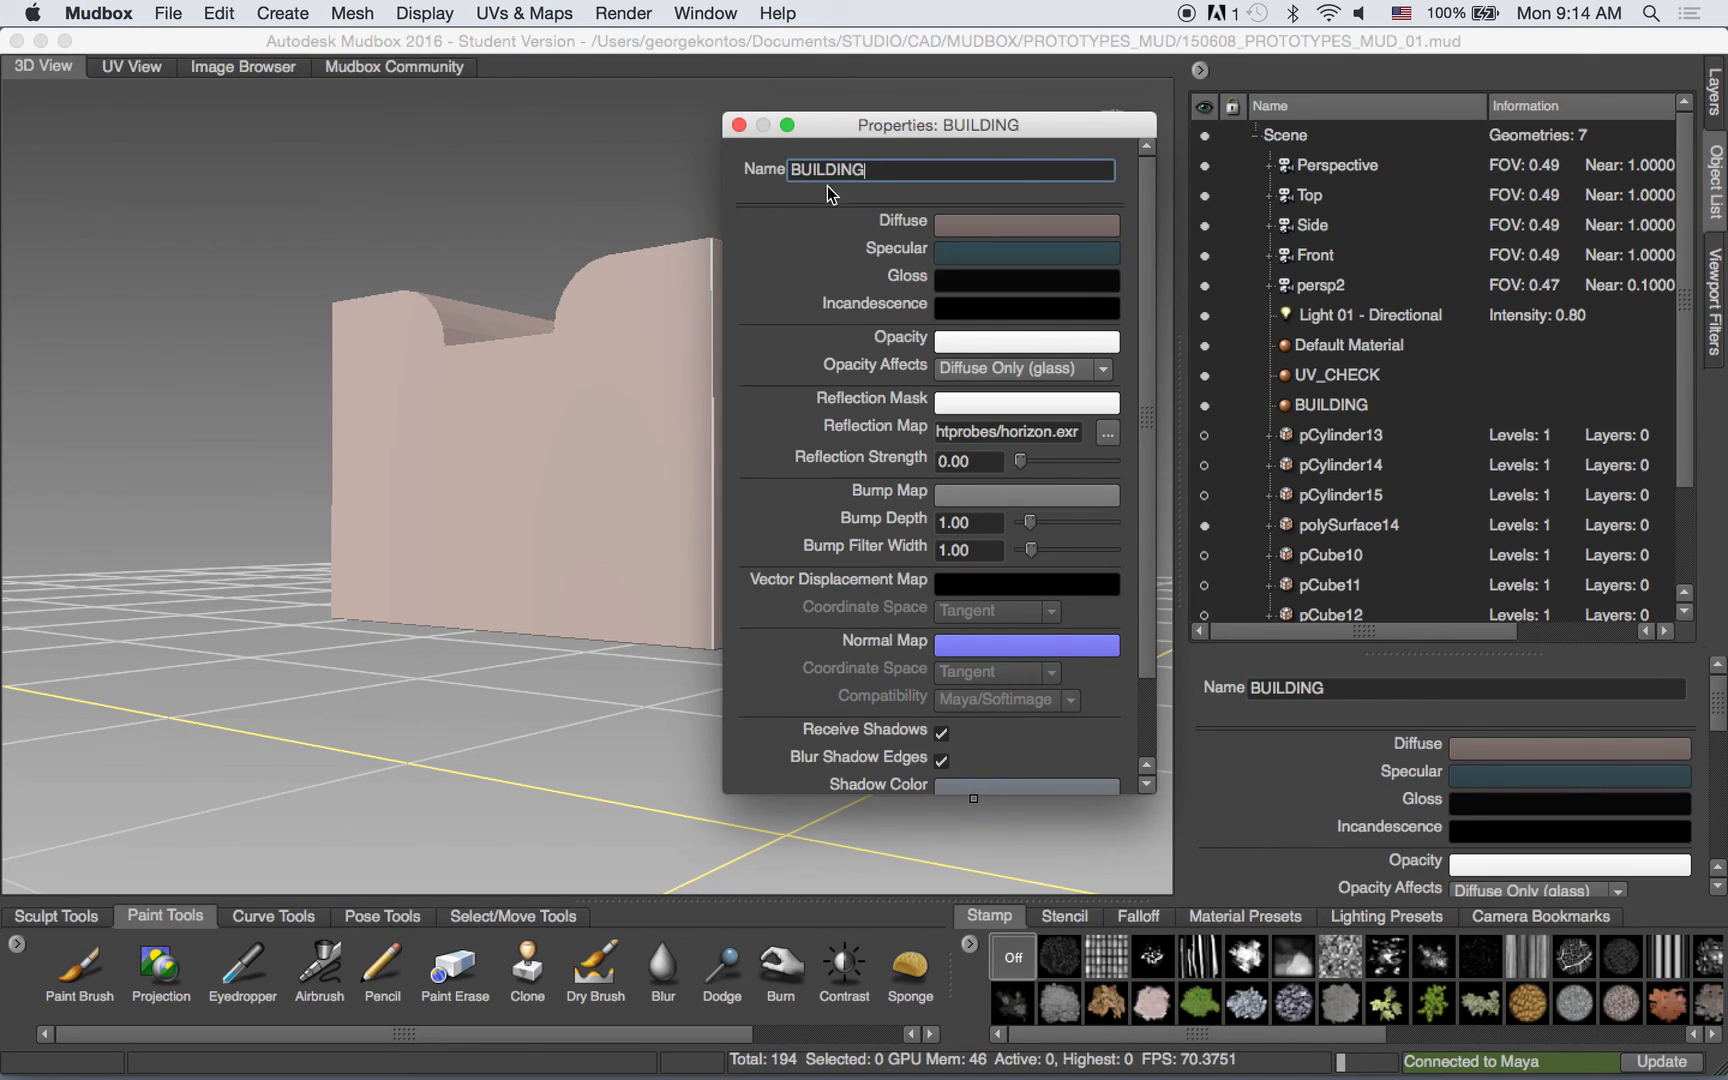
click(737, 127)
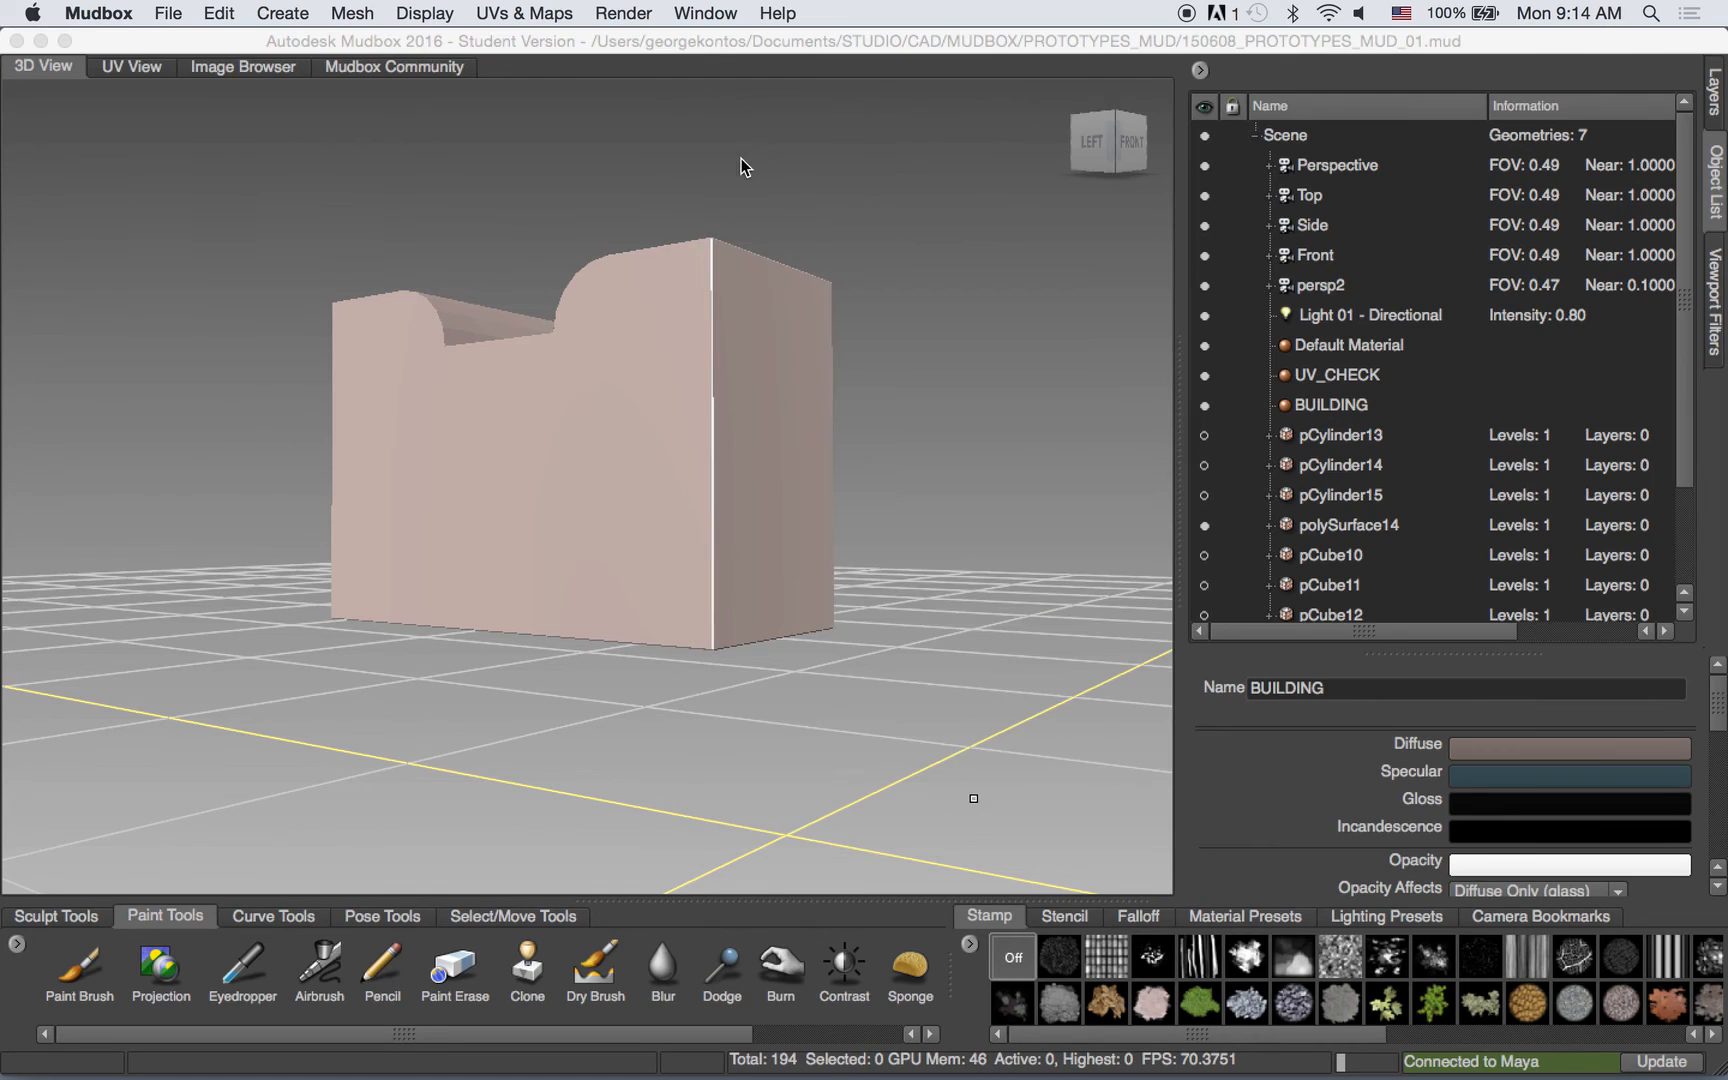
Select the BUILDING material in the object list and enlarge the area showing its properties.
key(f)
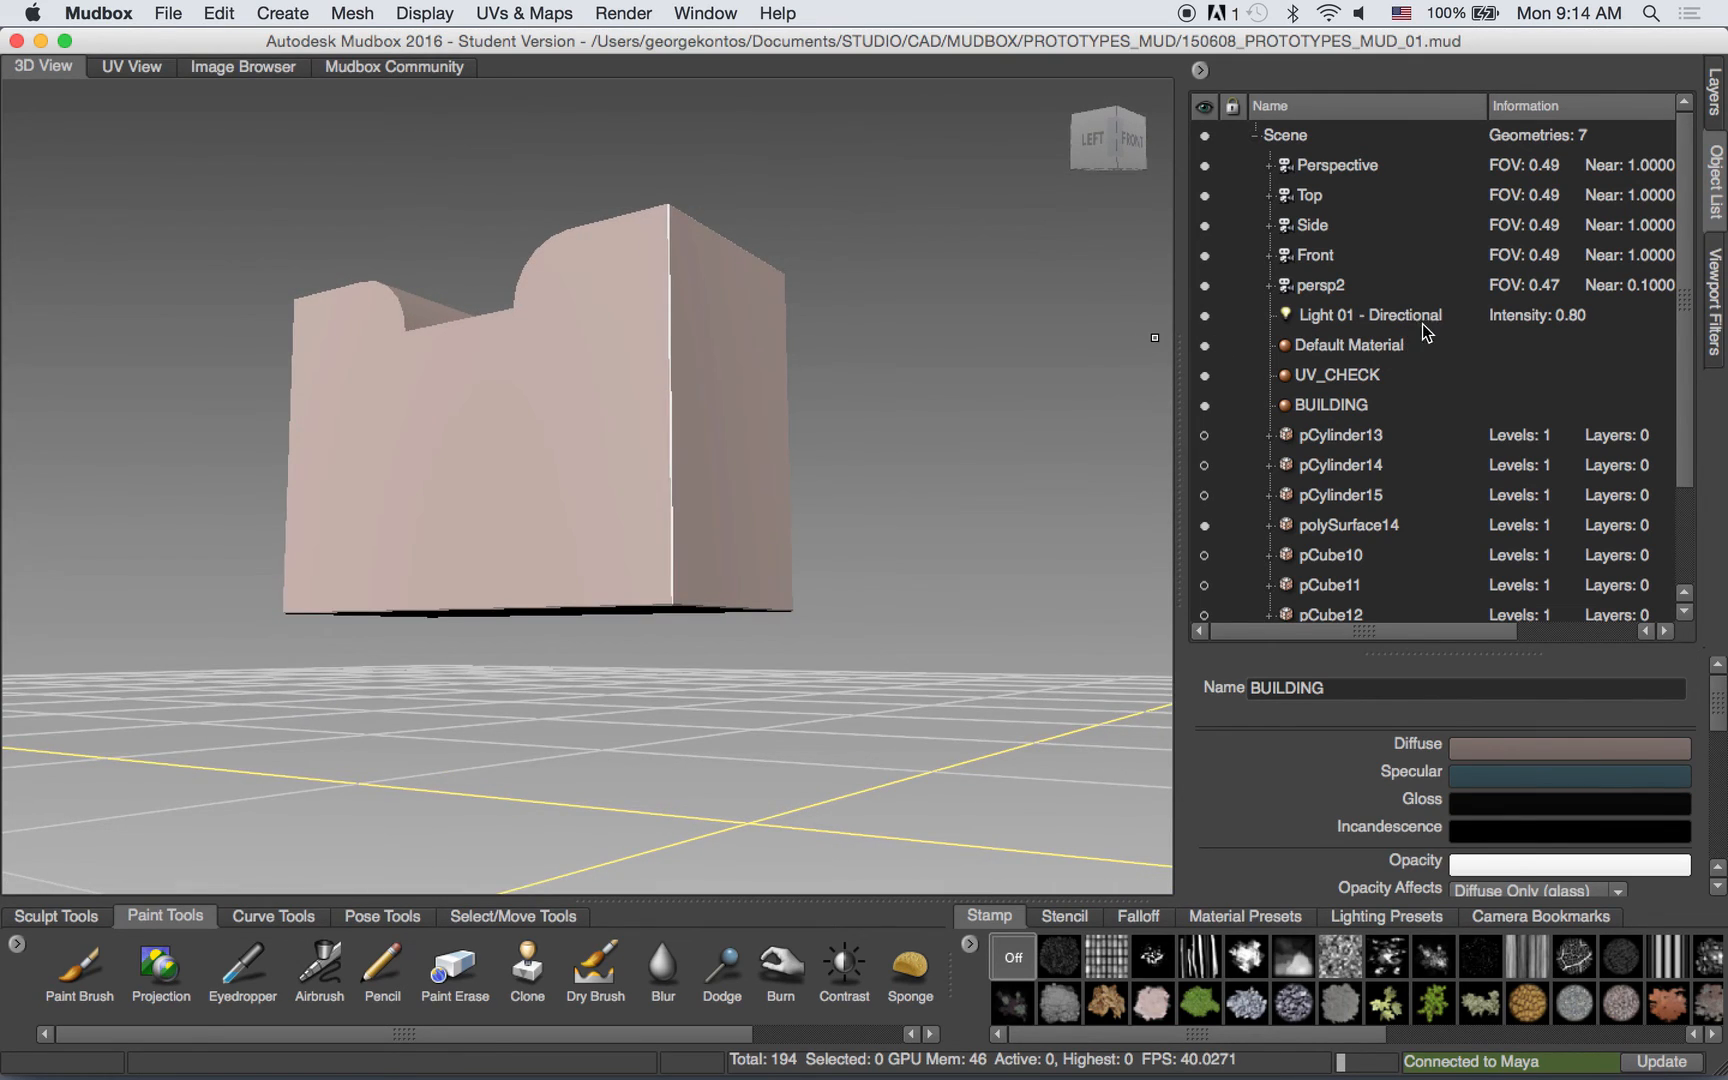
click(1335, 415)
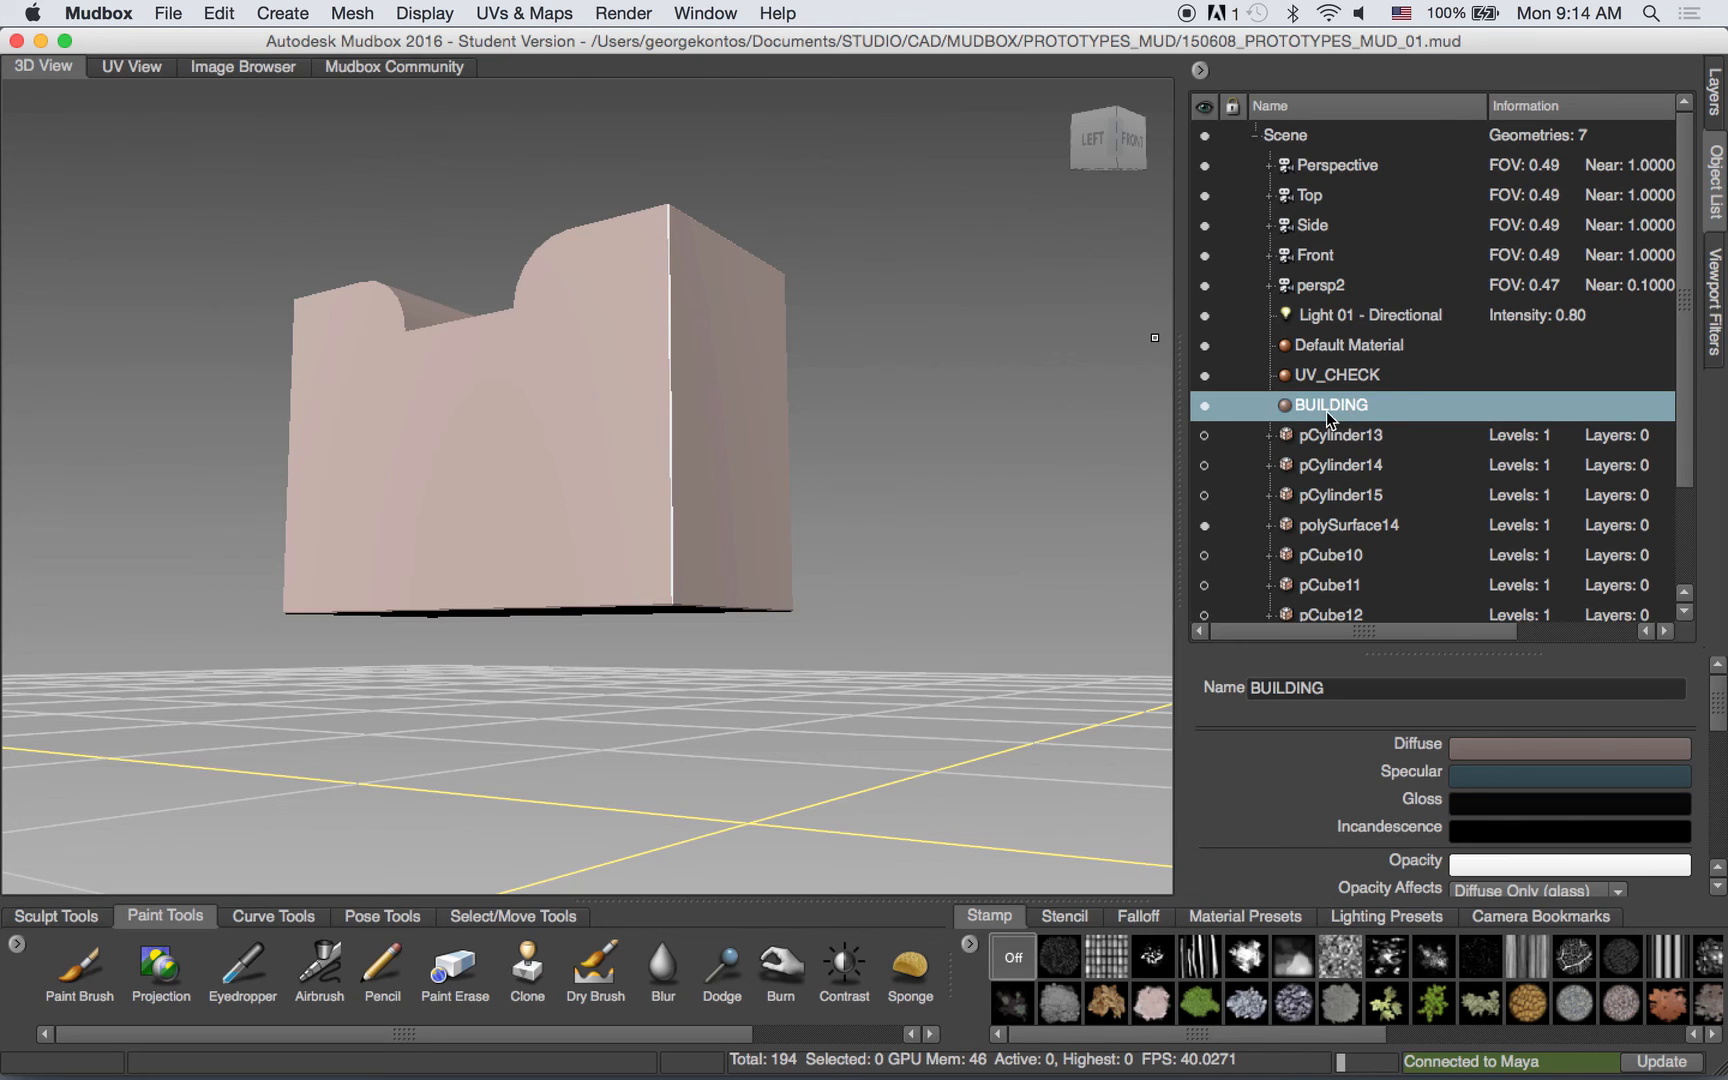
alt+drag(616, 277, 712, 442)
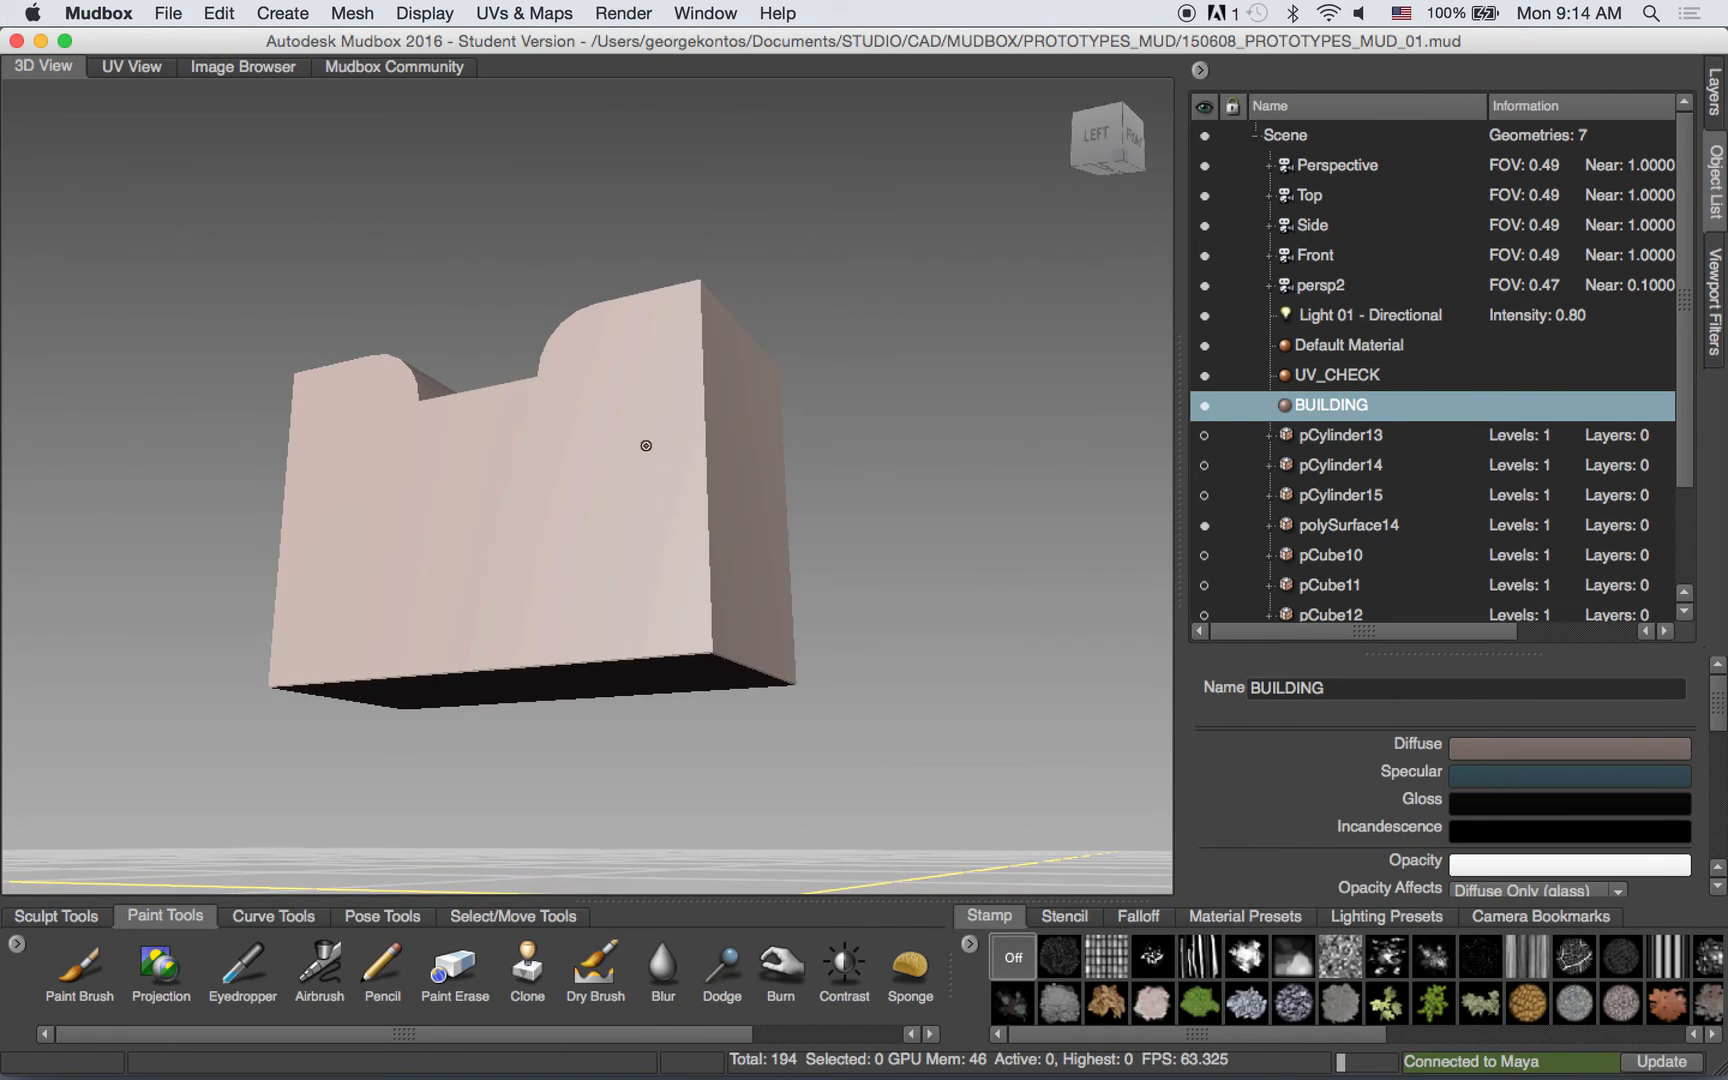
alt+drag(587, 427, 1050, 603)
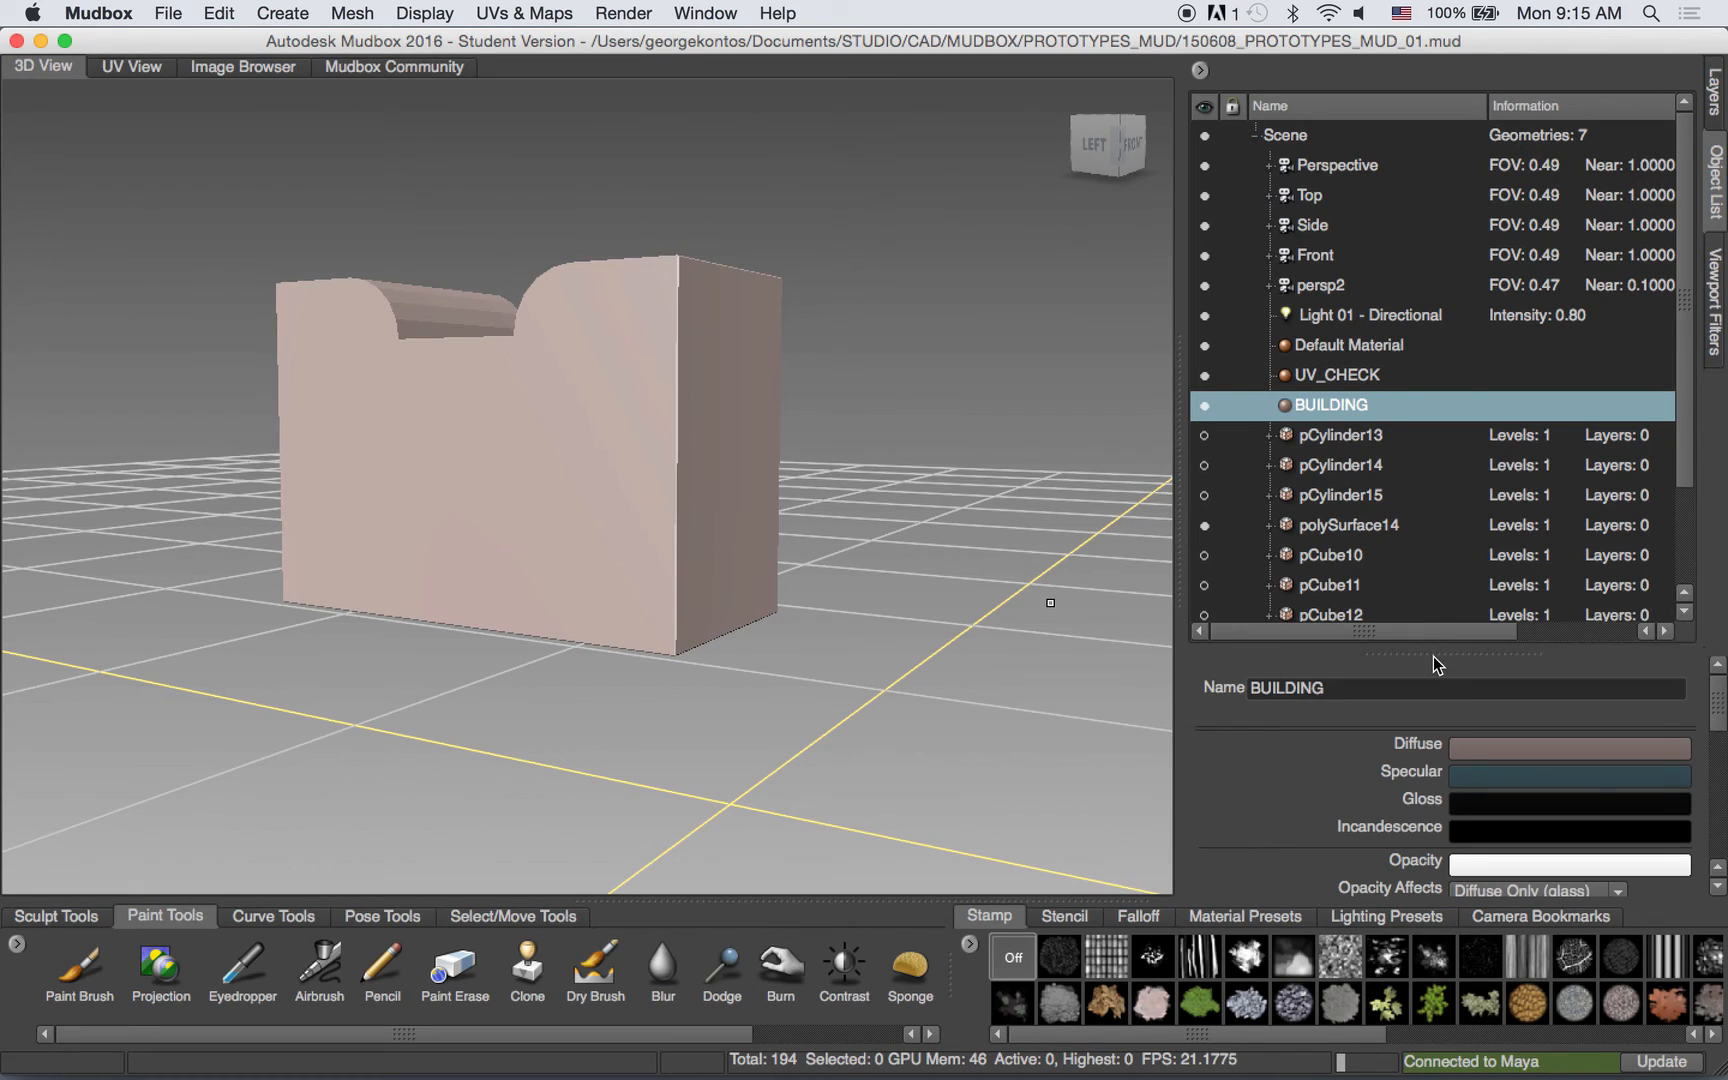
drag(1440, 655, 1460, 492)
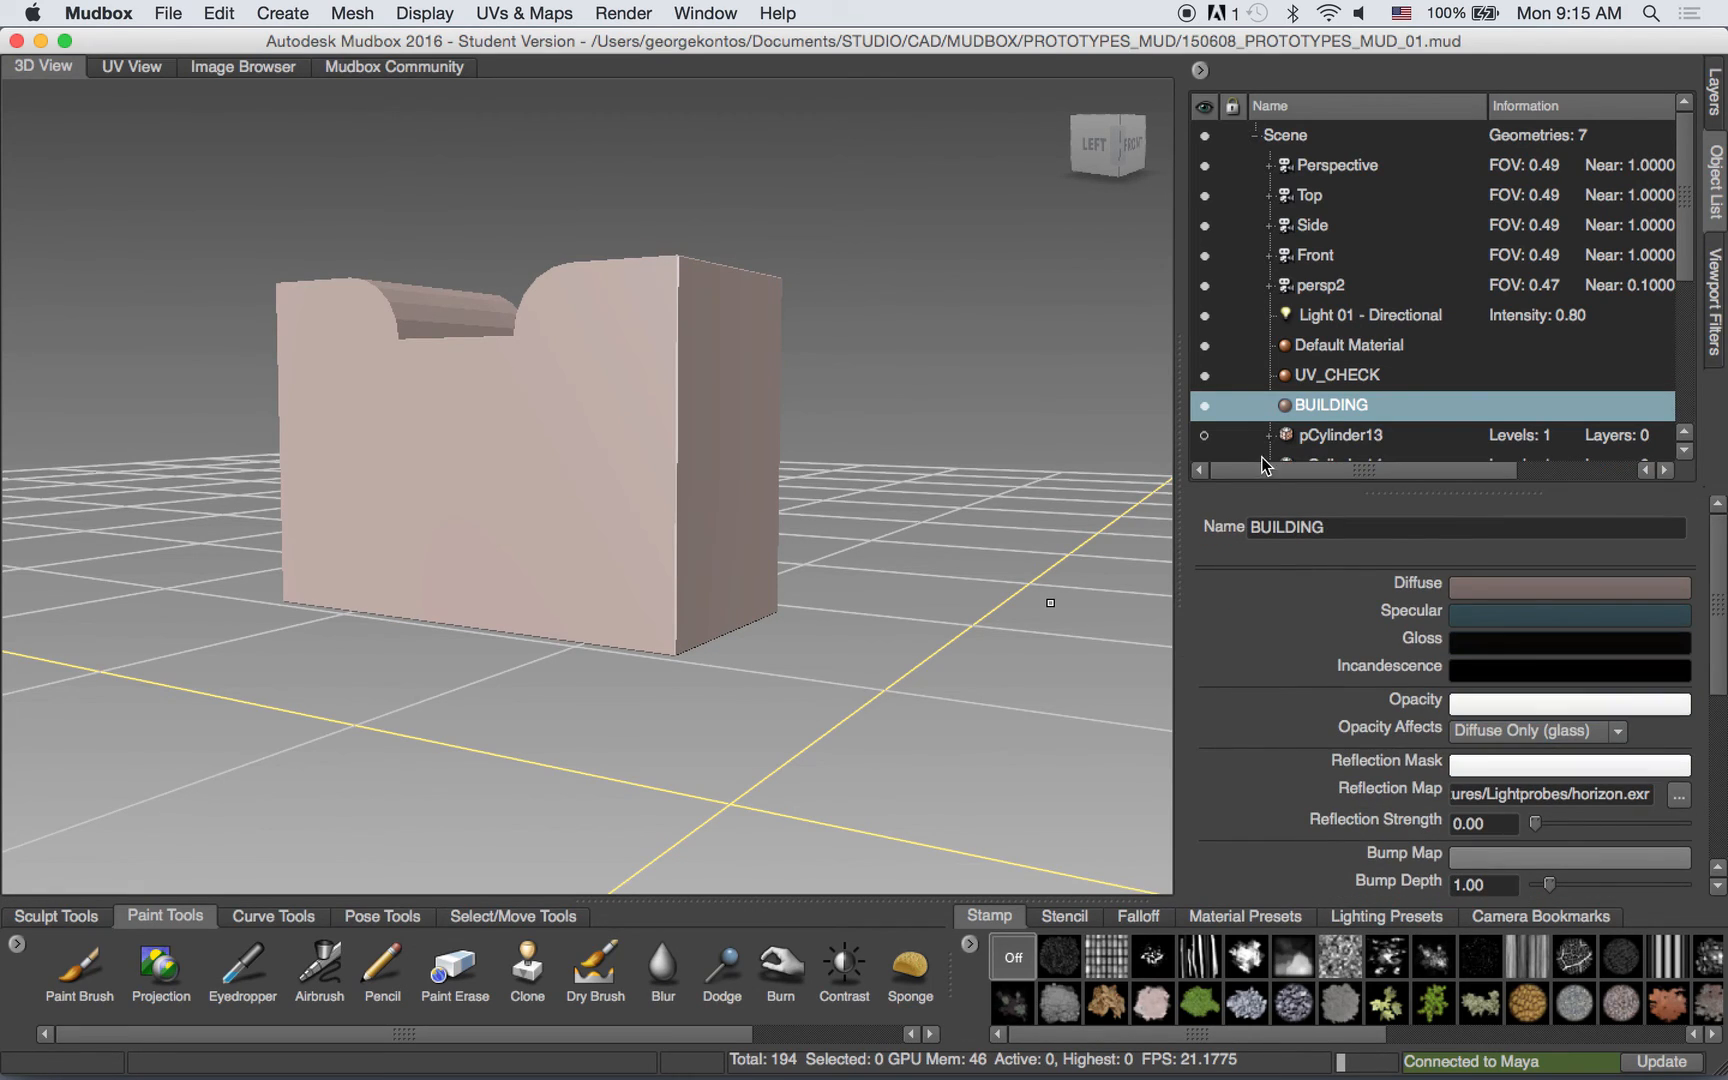
drag(1405, 492, 1405, 570)
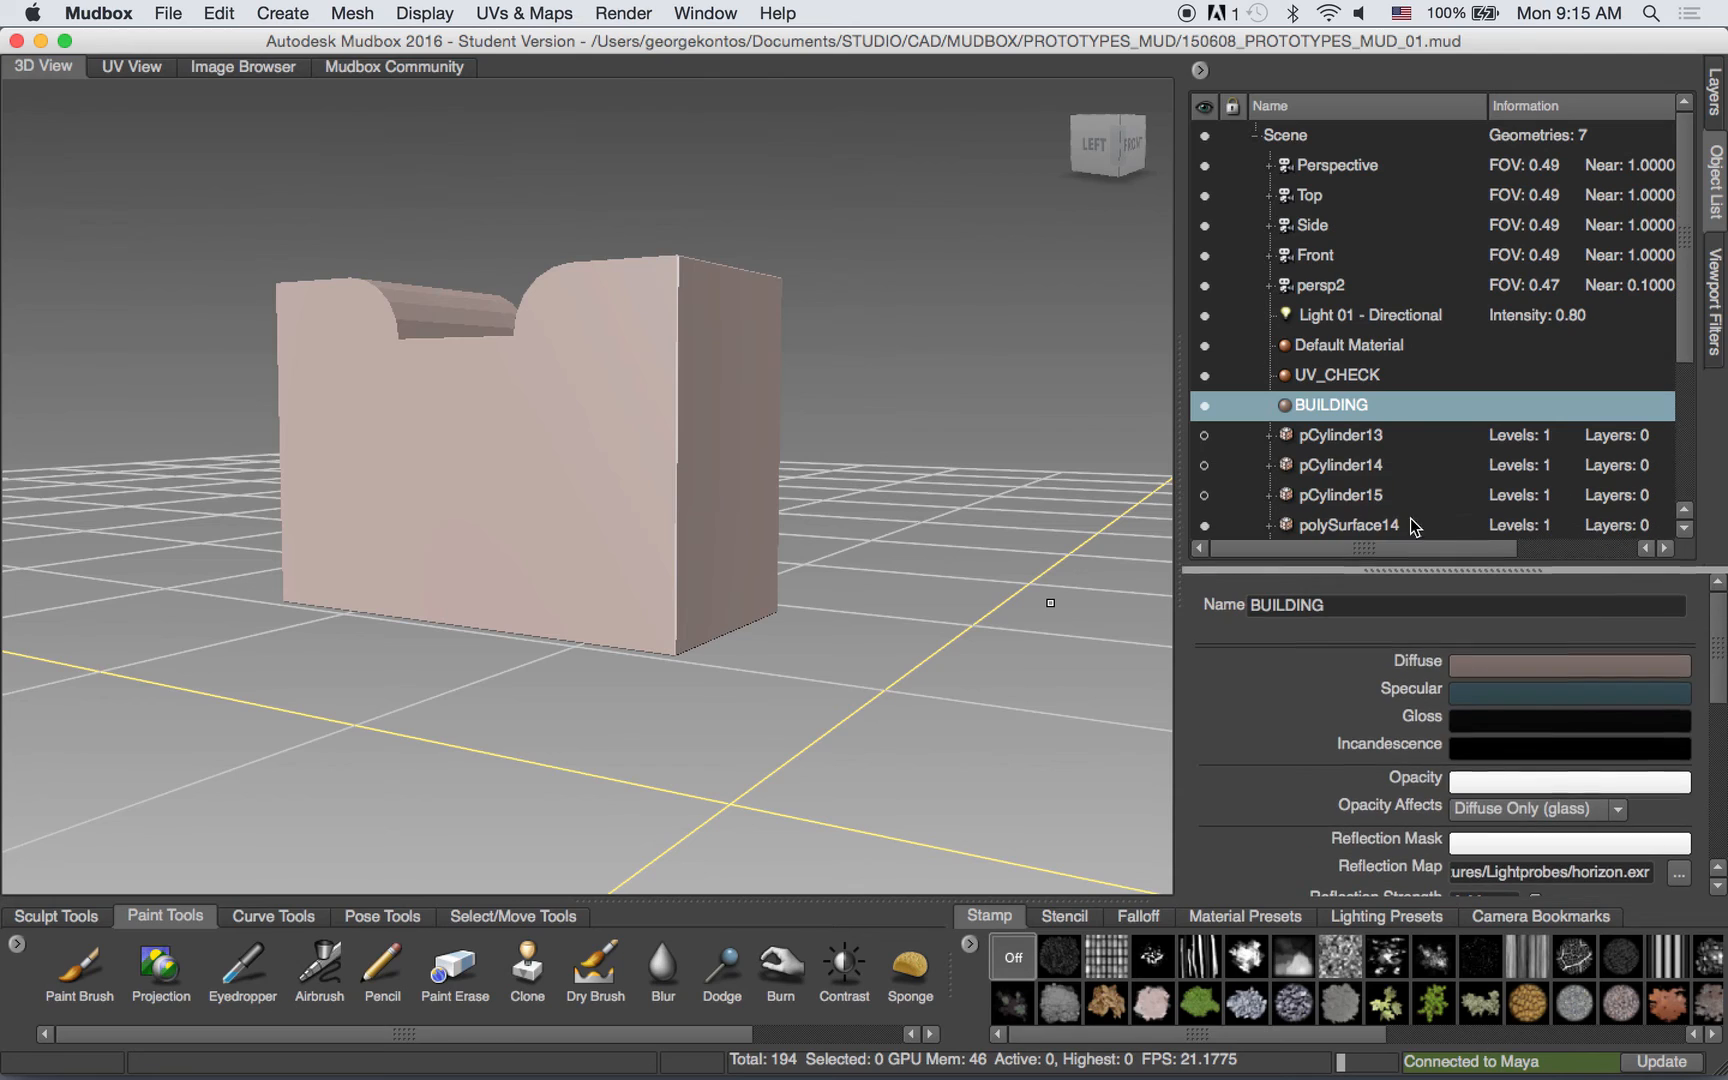
Show the paint layers of polySurface14.
click(1716, 92)
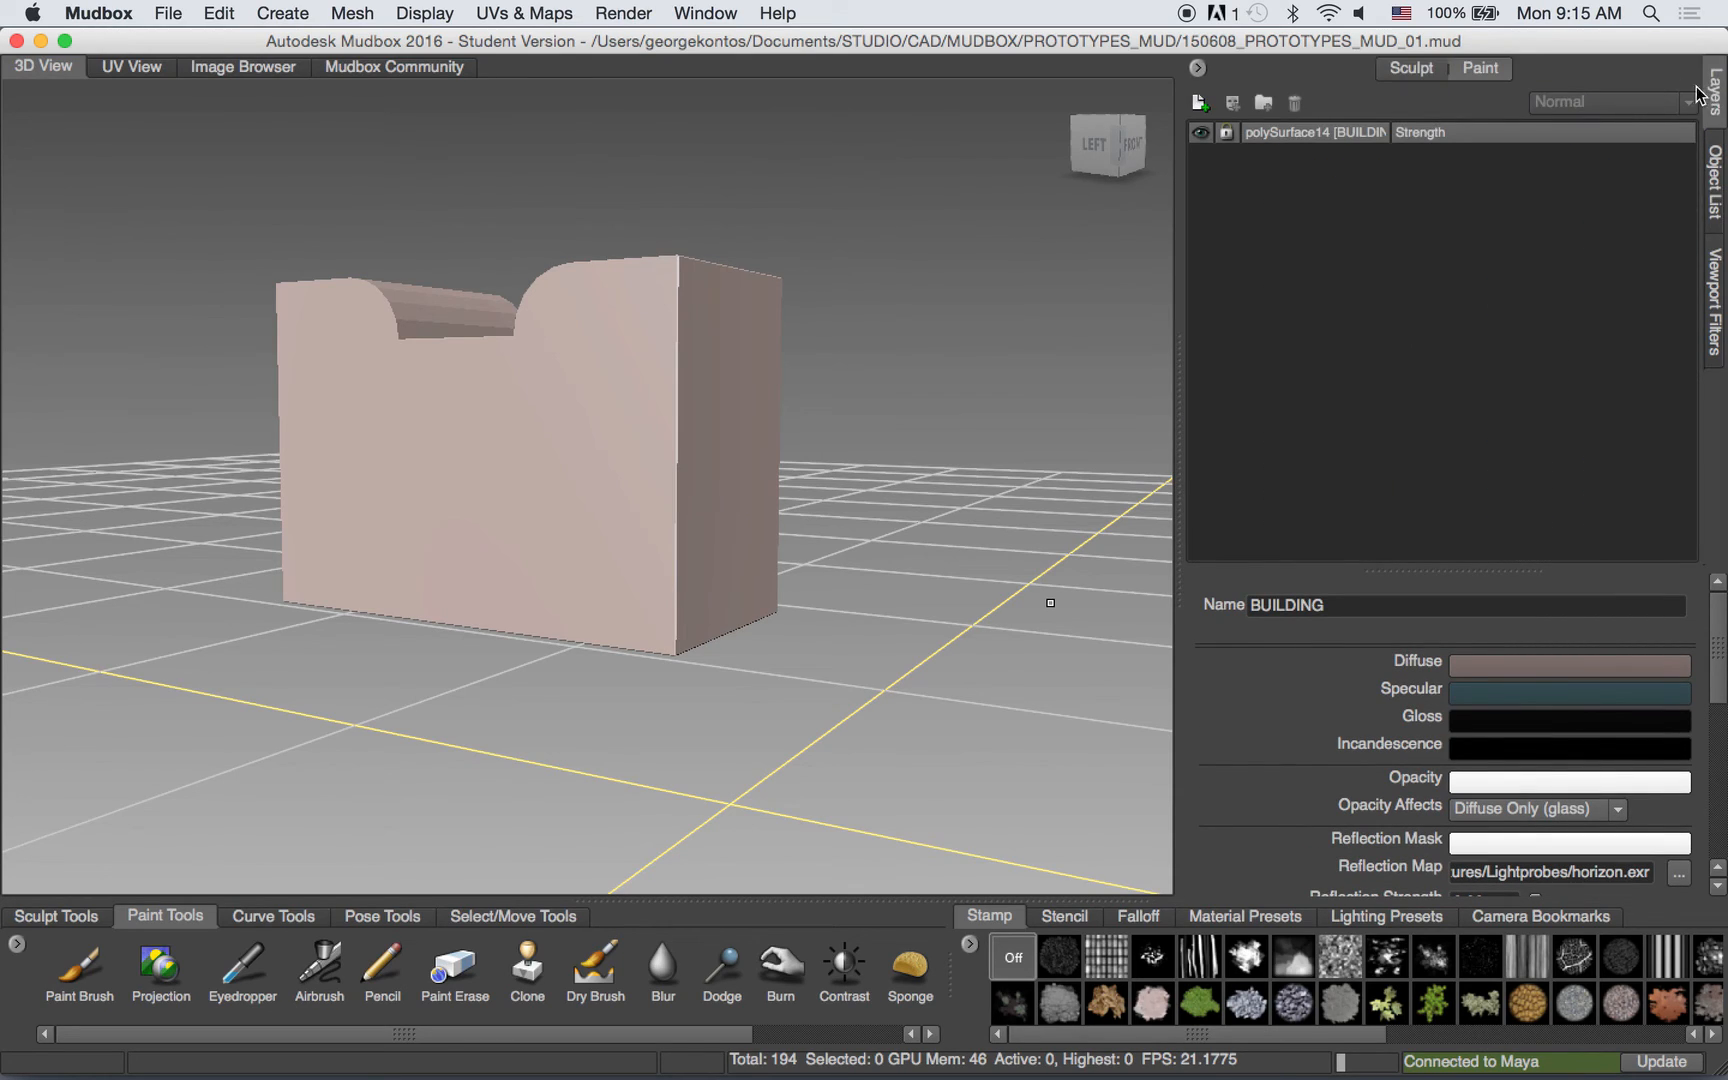
click(1412, 69)
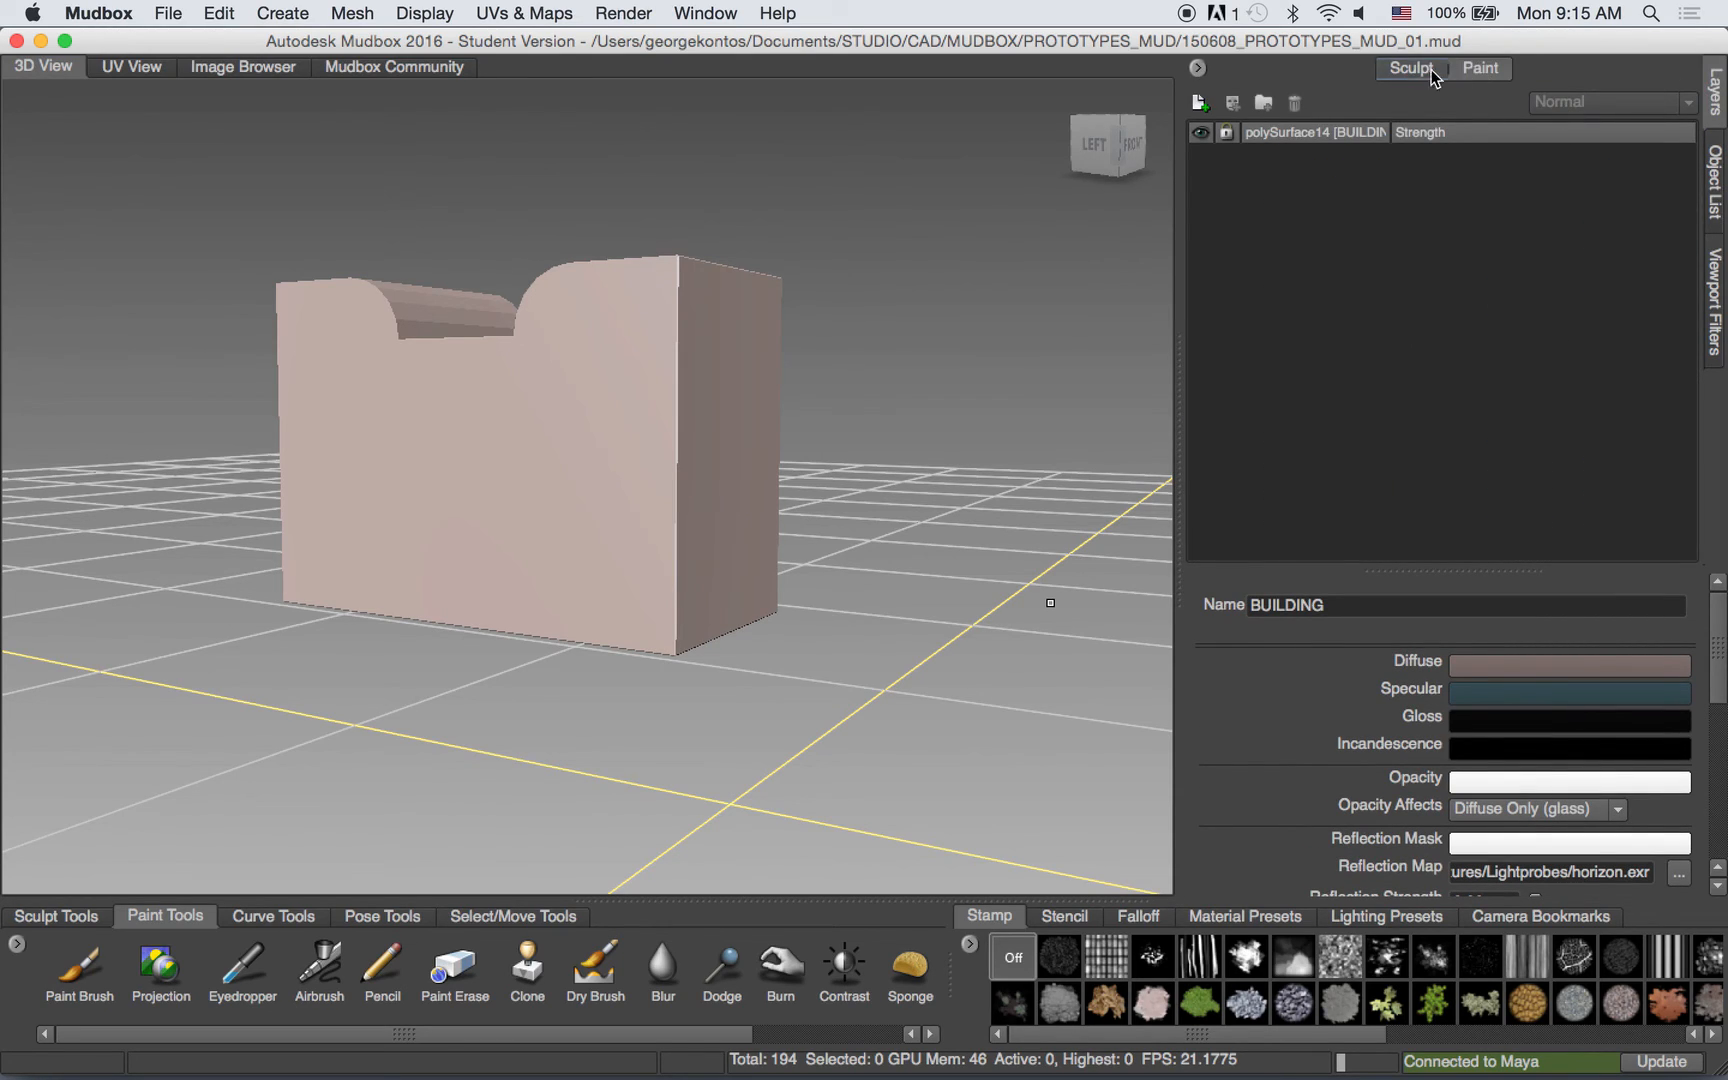
click(1481, 68)
With the Paint Brush tool, create a new 2048 paint layer on the building, saved as 8-bit RGBA TIFF in the Diffuse channel.
mouse_move(603, 354)
alt+mouse_down()
mouse_move(603, 379)
mouse_move(629, 374)
alt+mouse_up()
click(80, 971)
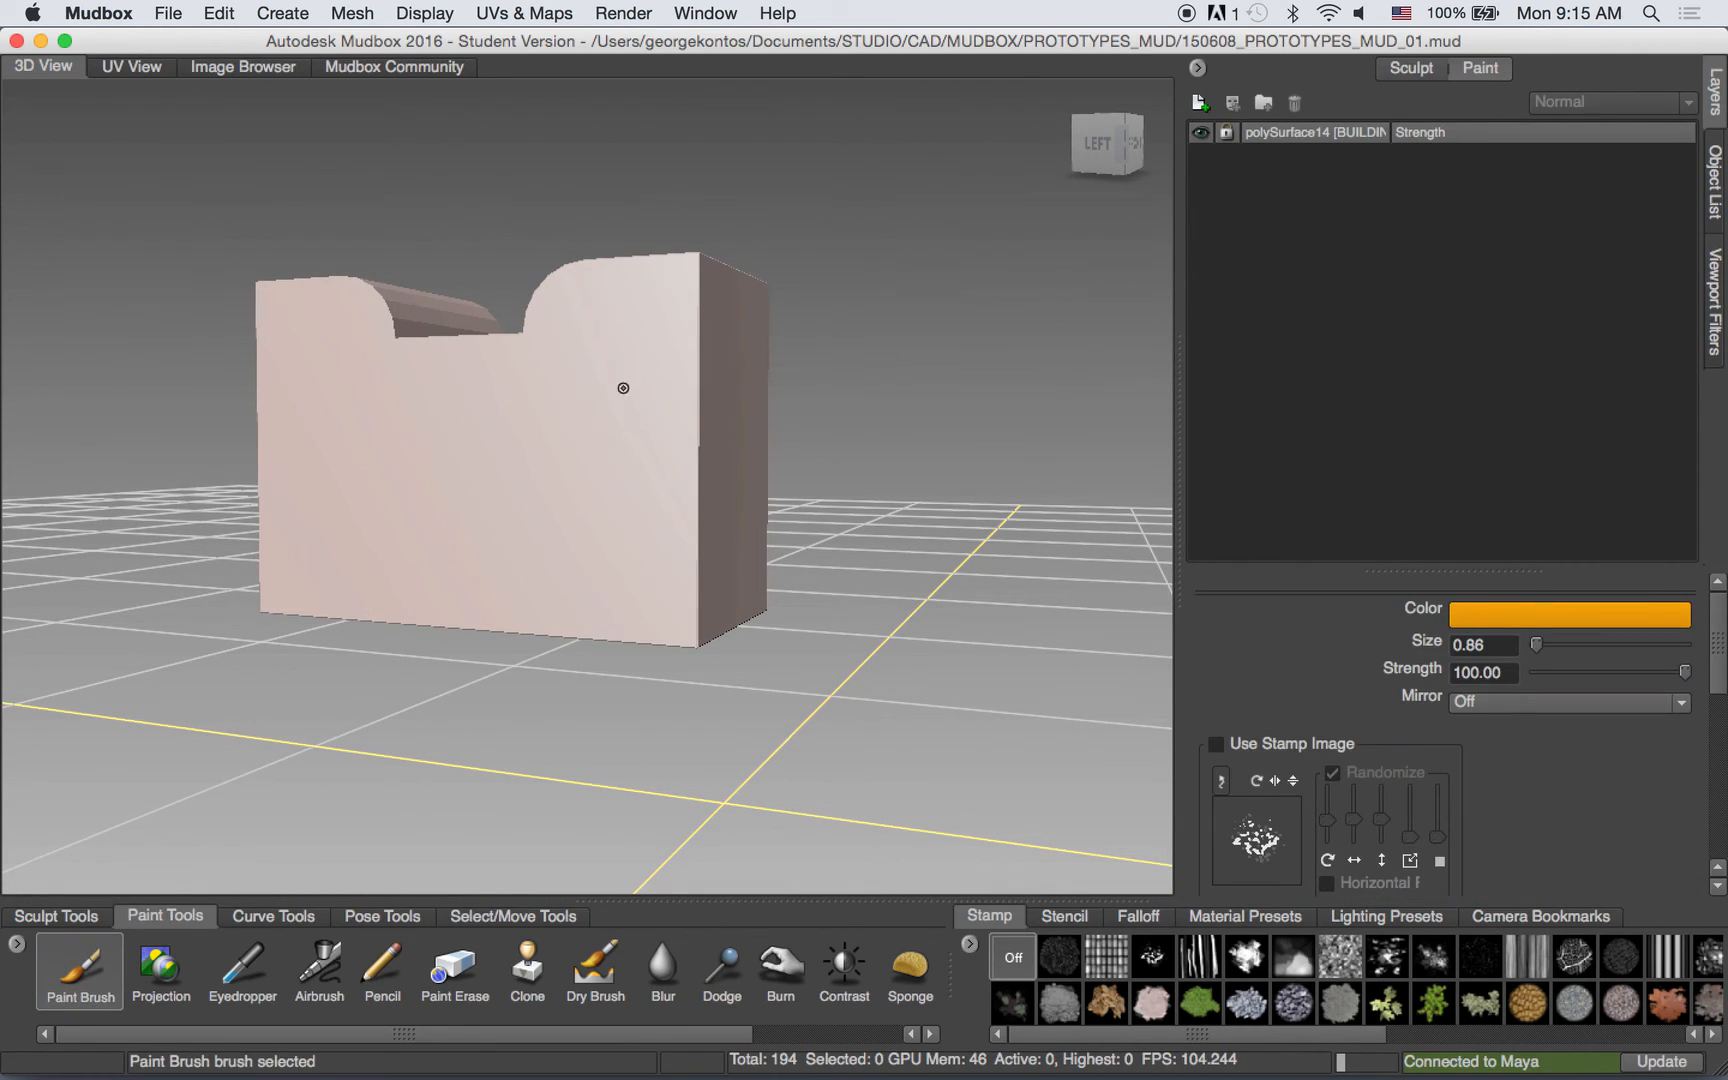
click(606, 413)
drag(770, 425, 888, 174)
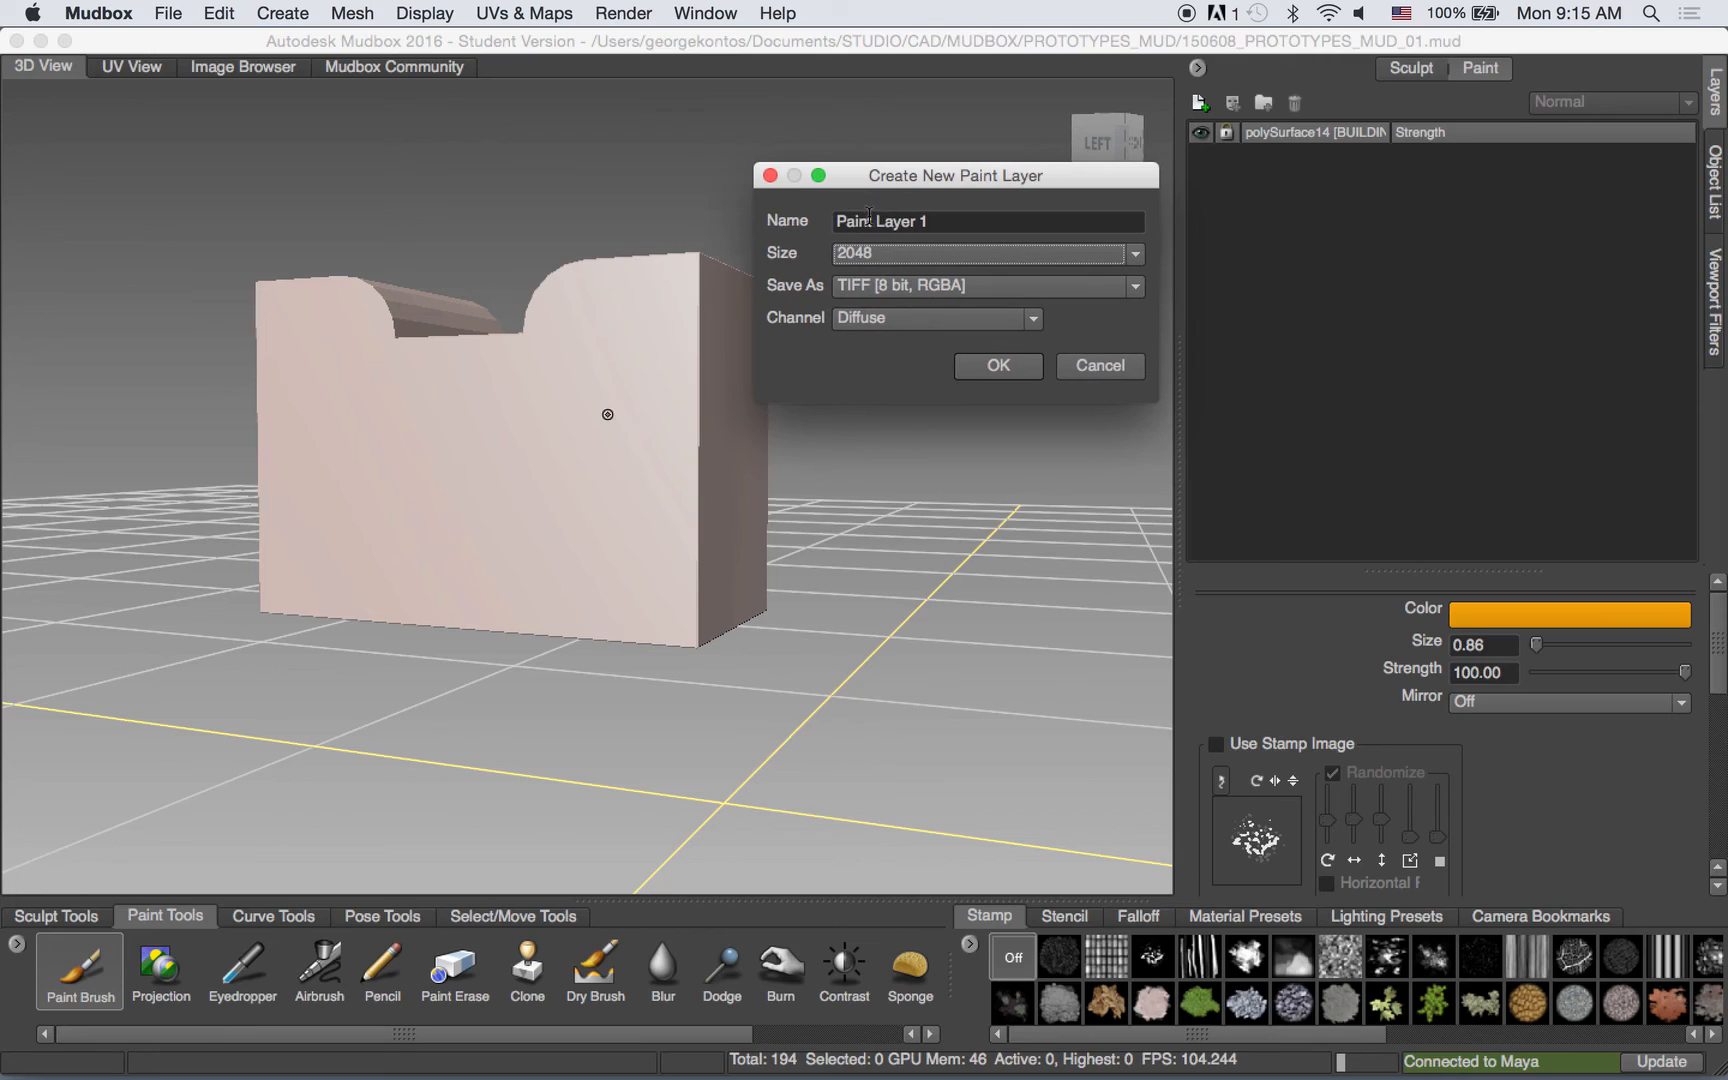
click(876, 255)
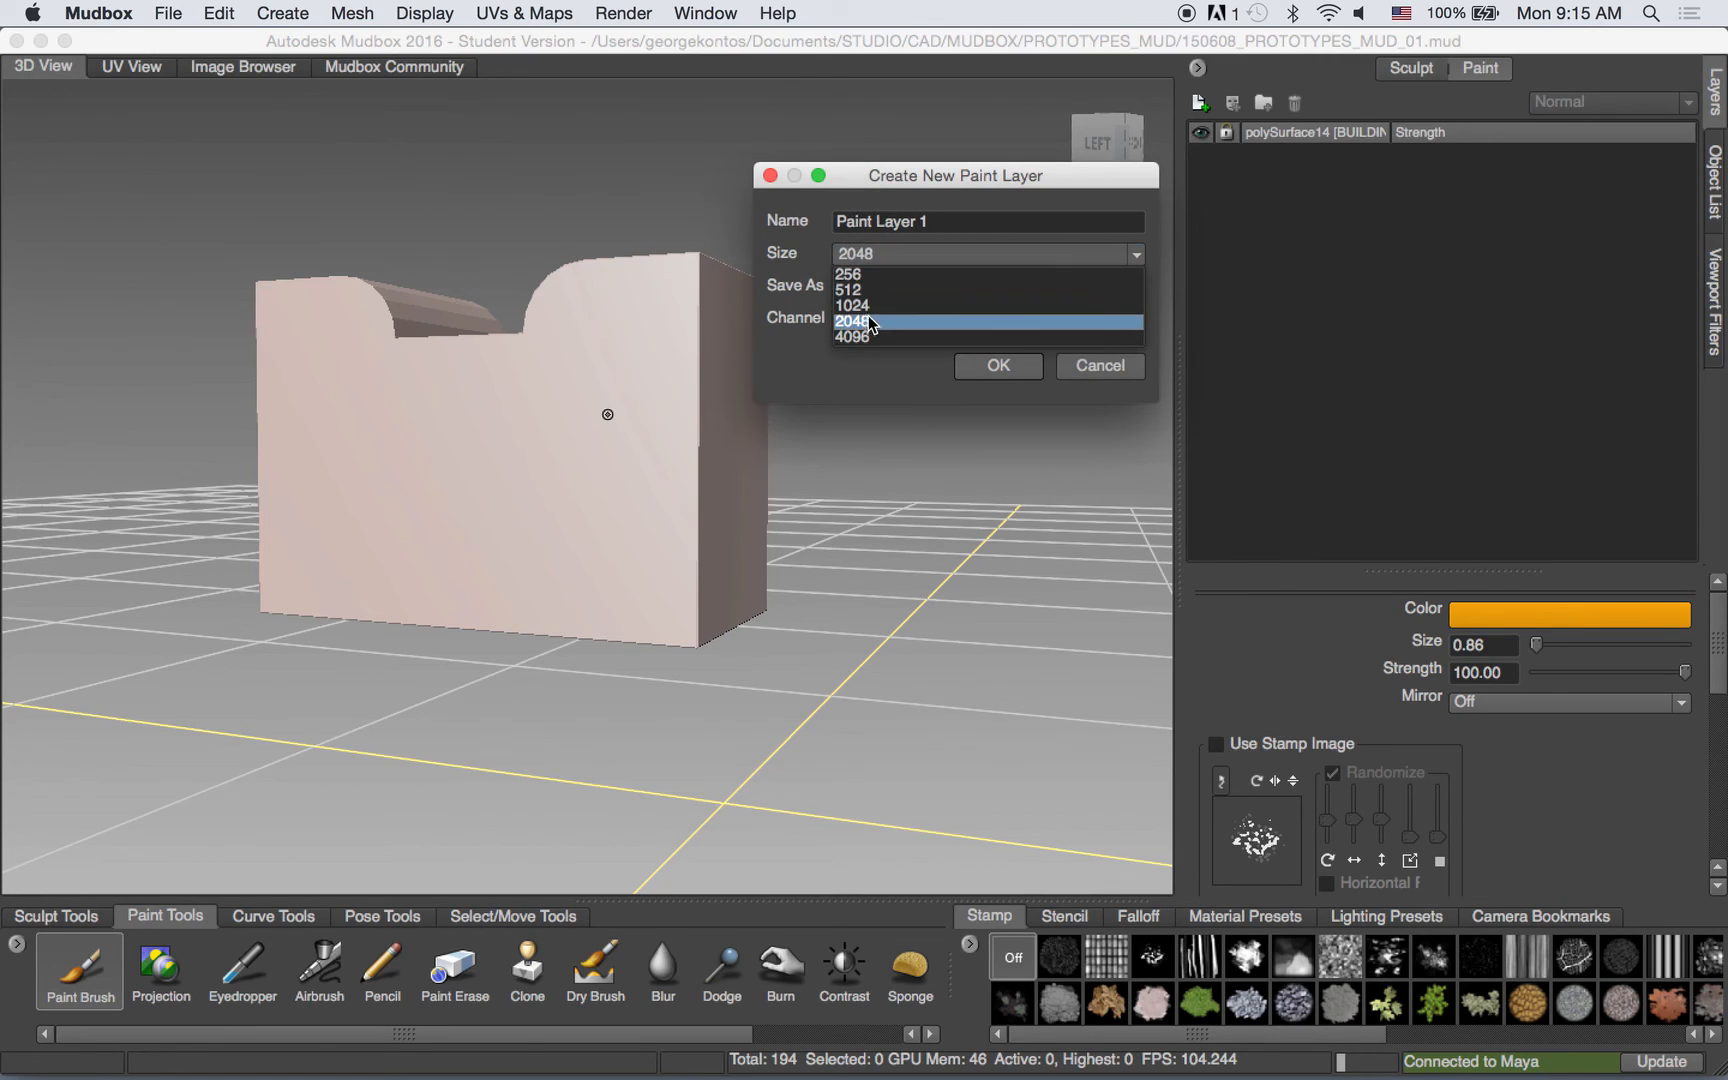
click(874, 321)
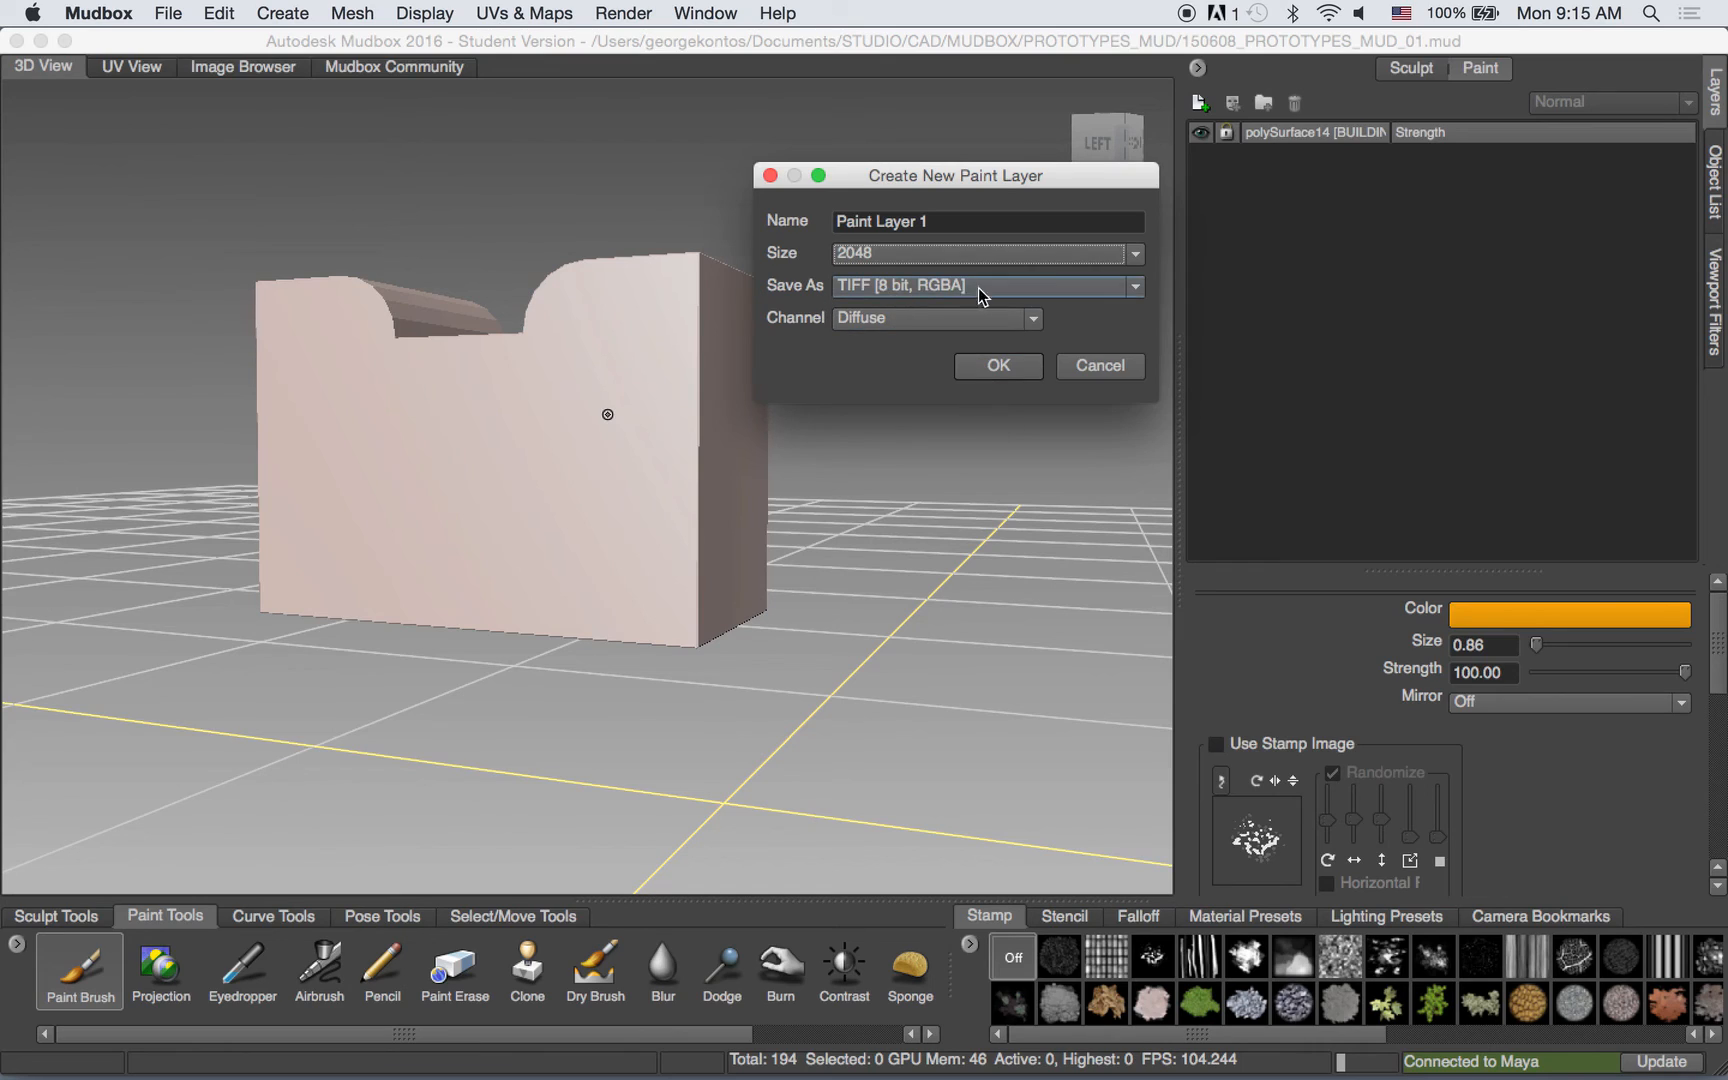
click(950, 320)
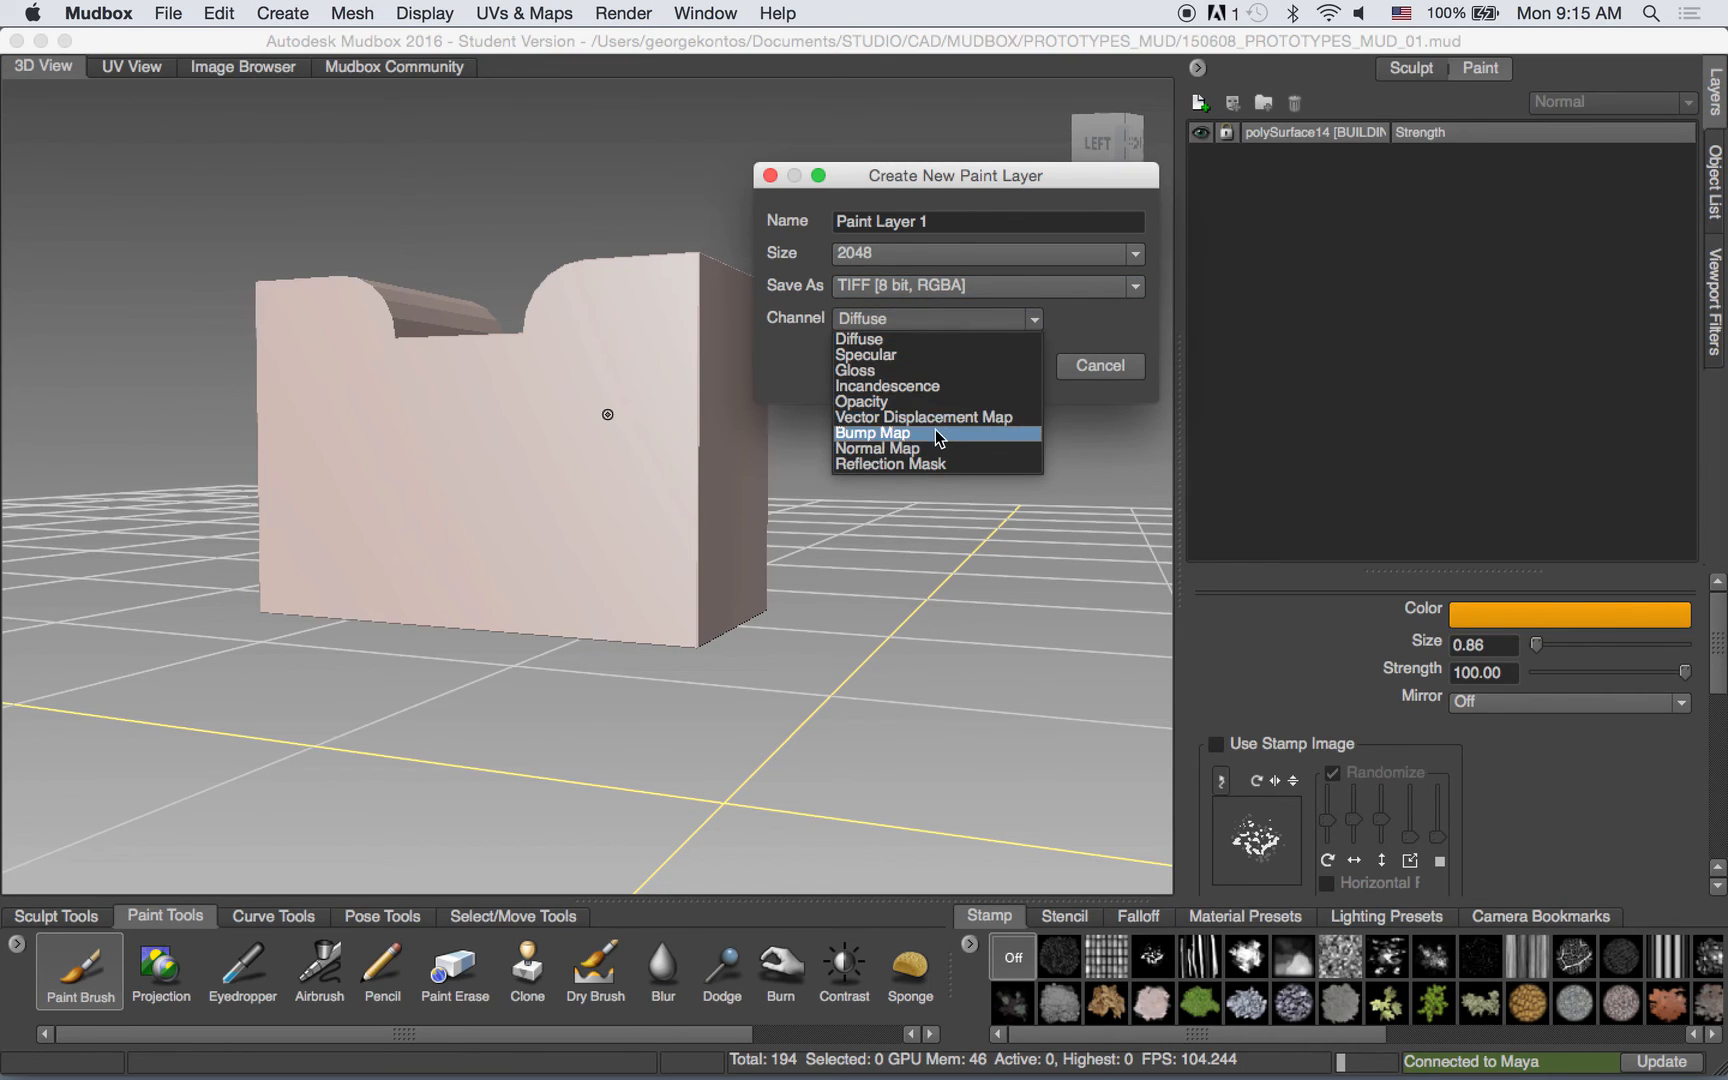
click(907, 339)
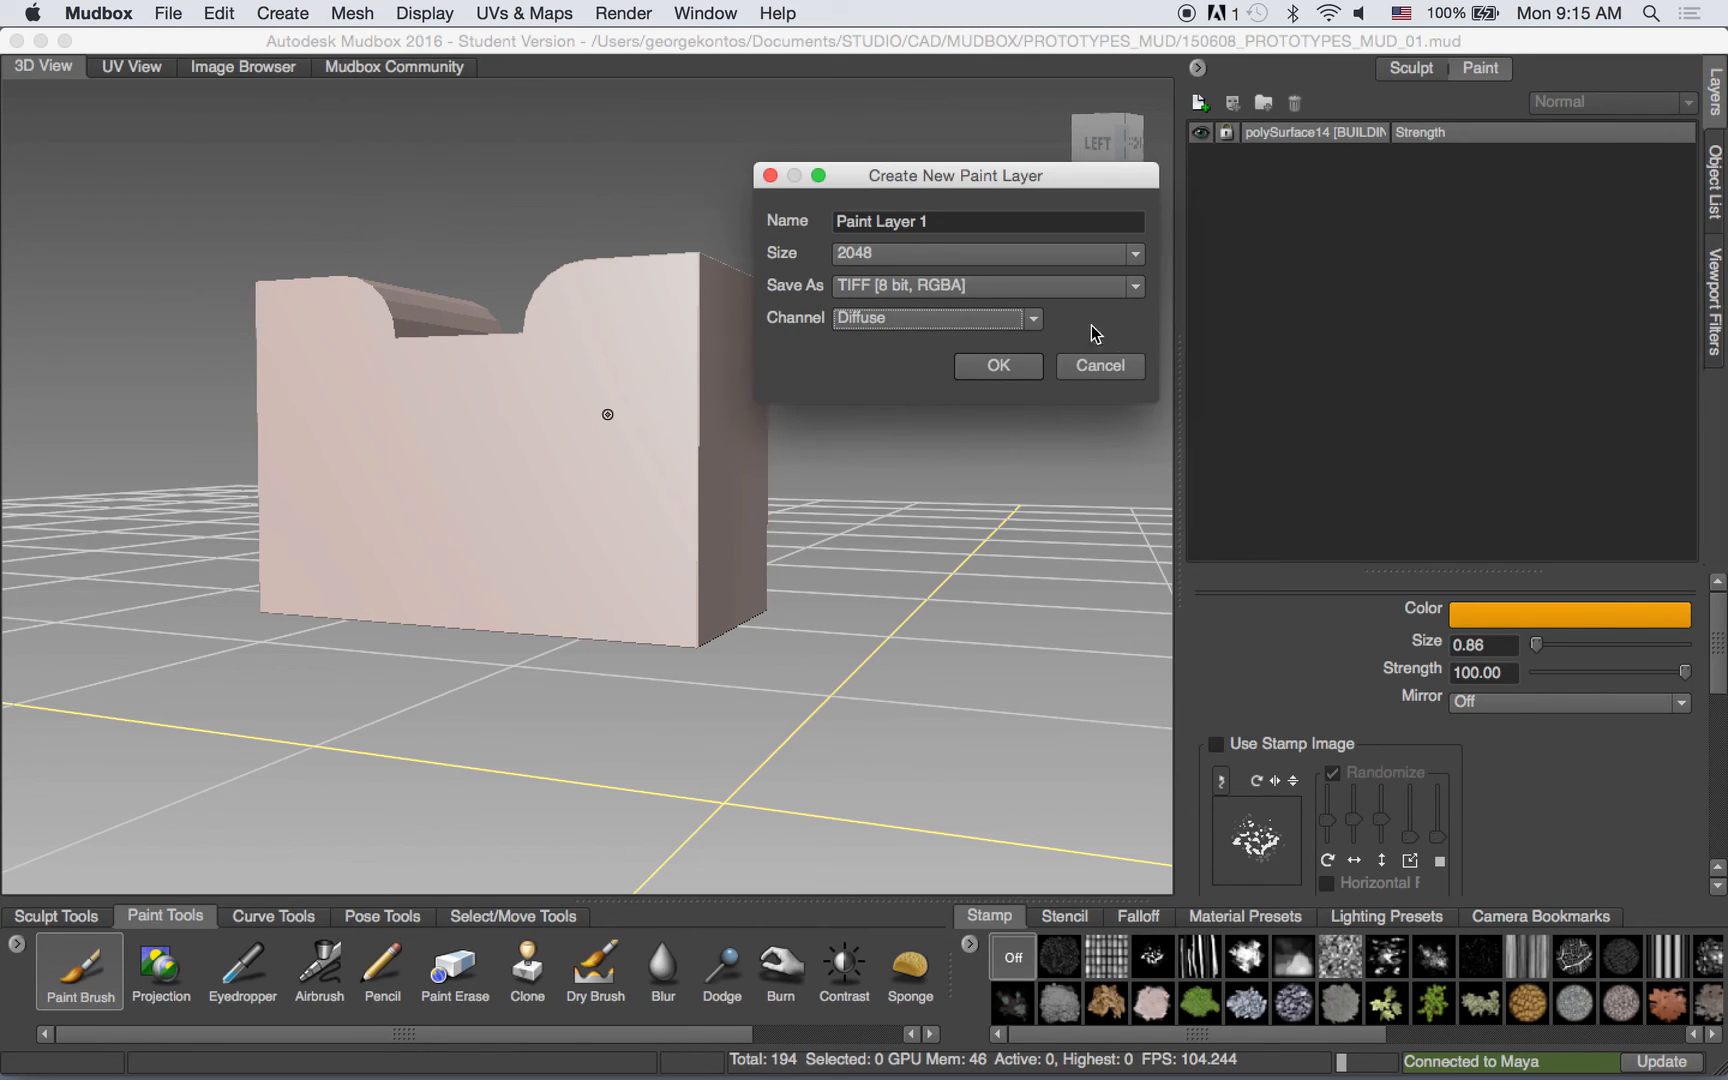
click(1012, 367)
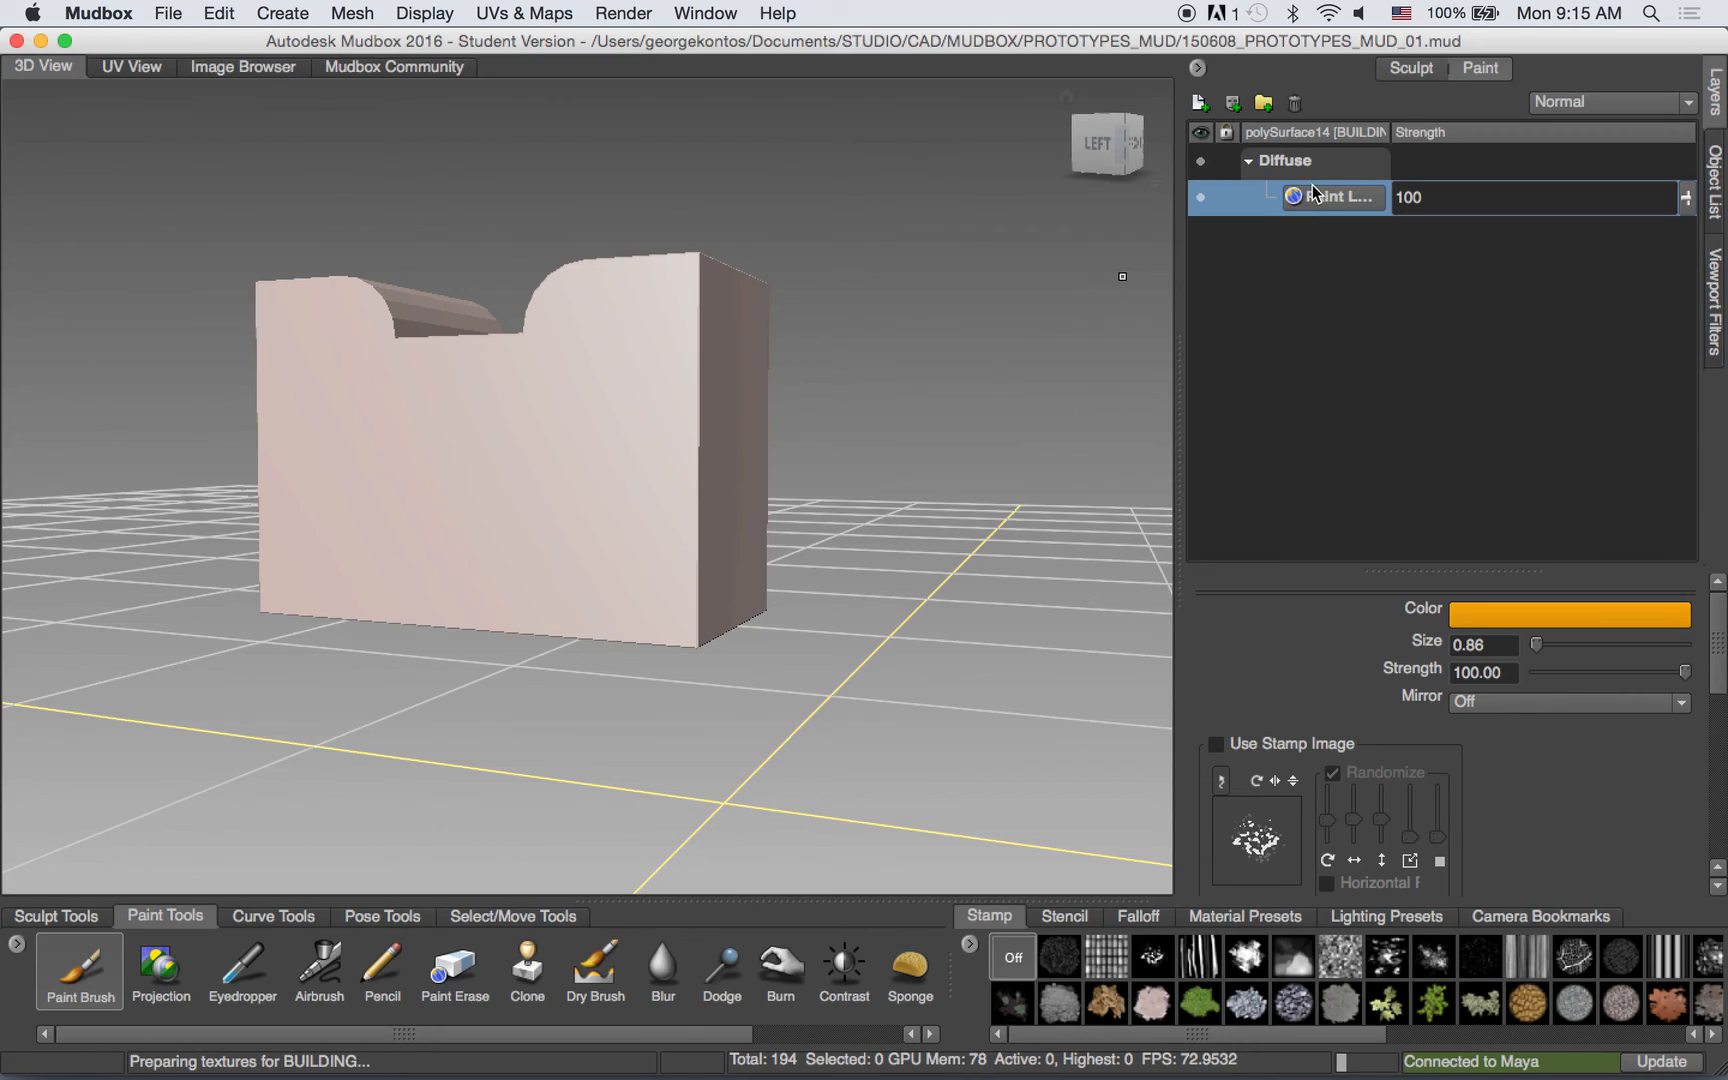
click(1250, 161)
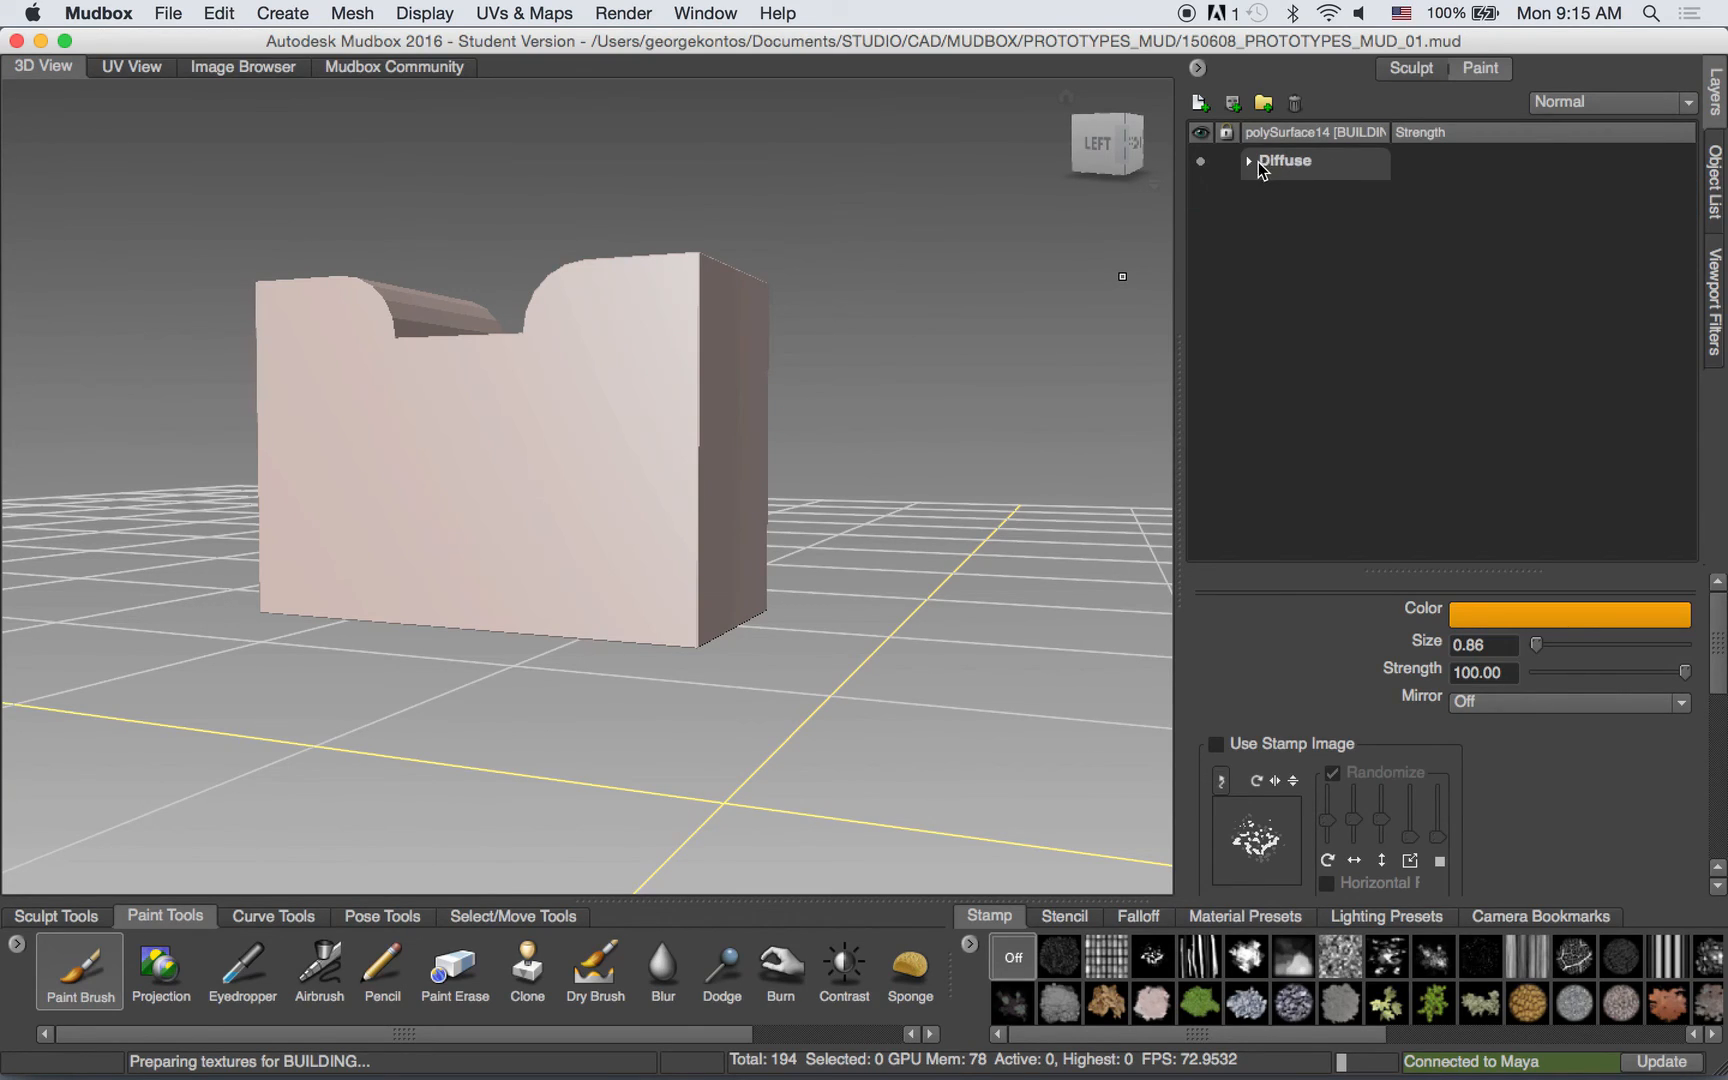
click(1256, 162)
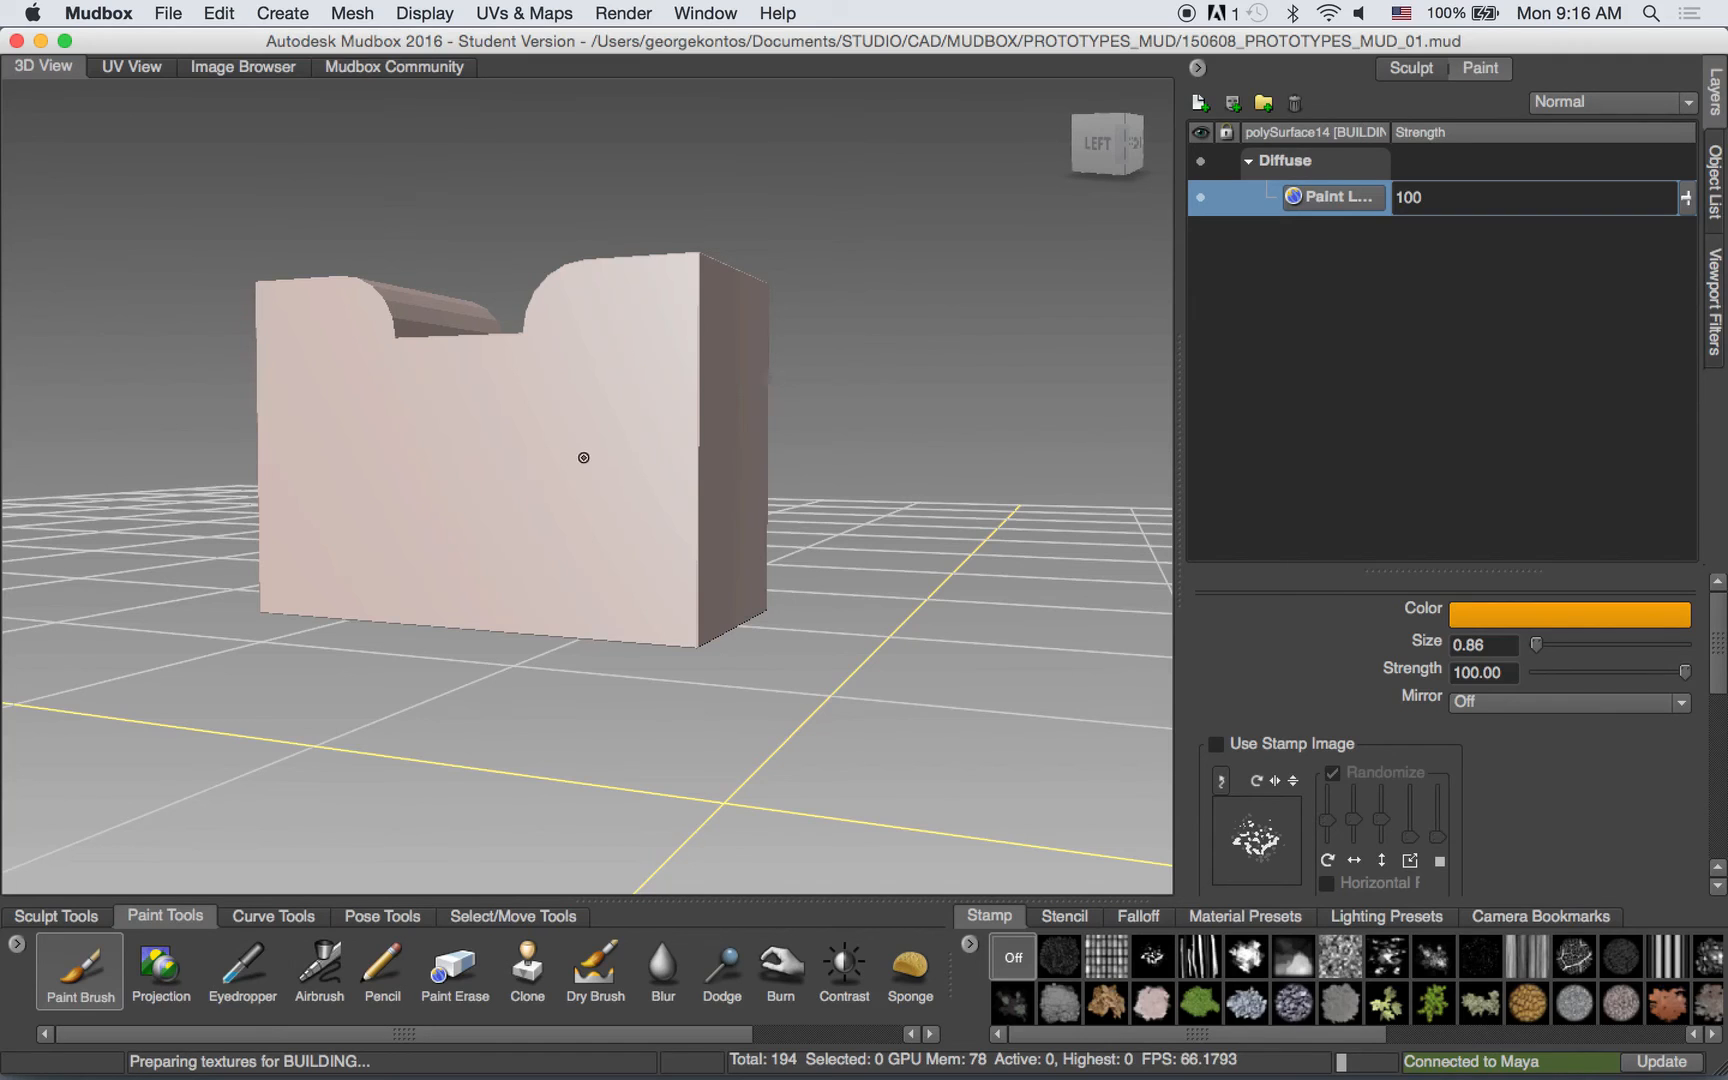
mouse_move(583, 457)
alt+mouse_down()
mouse_move(646, 468)
mouse_move(710, 357)
mouse_move(567, 417)
mouse_move(545, 503)
mouse_move(551, 490)
mouse_move(602, 513)
mouse_move(571, 544)
mouse_move(563, 432)
alt+mouse_up()
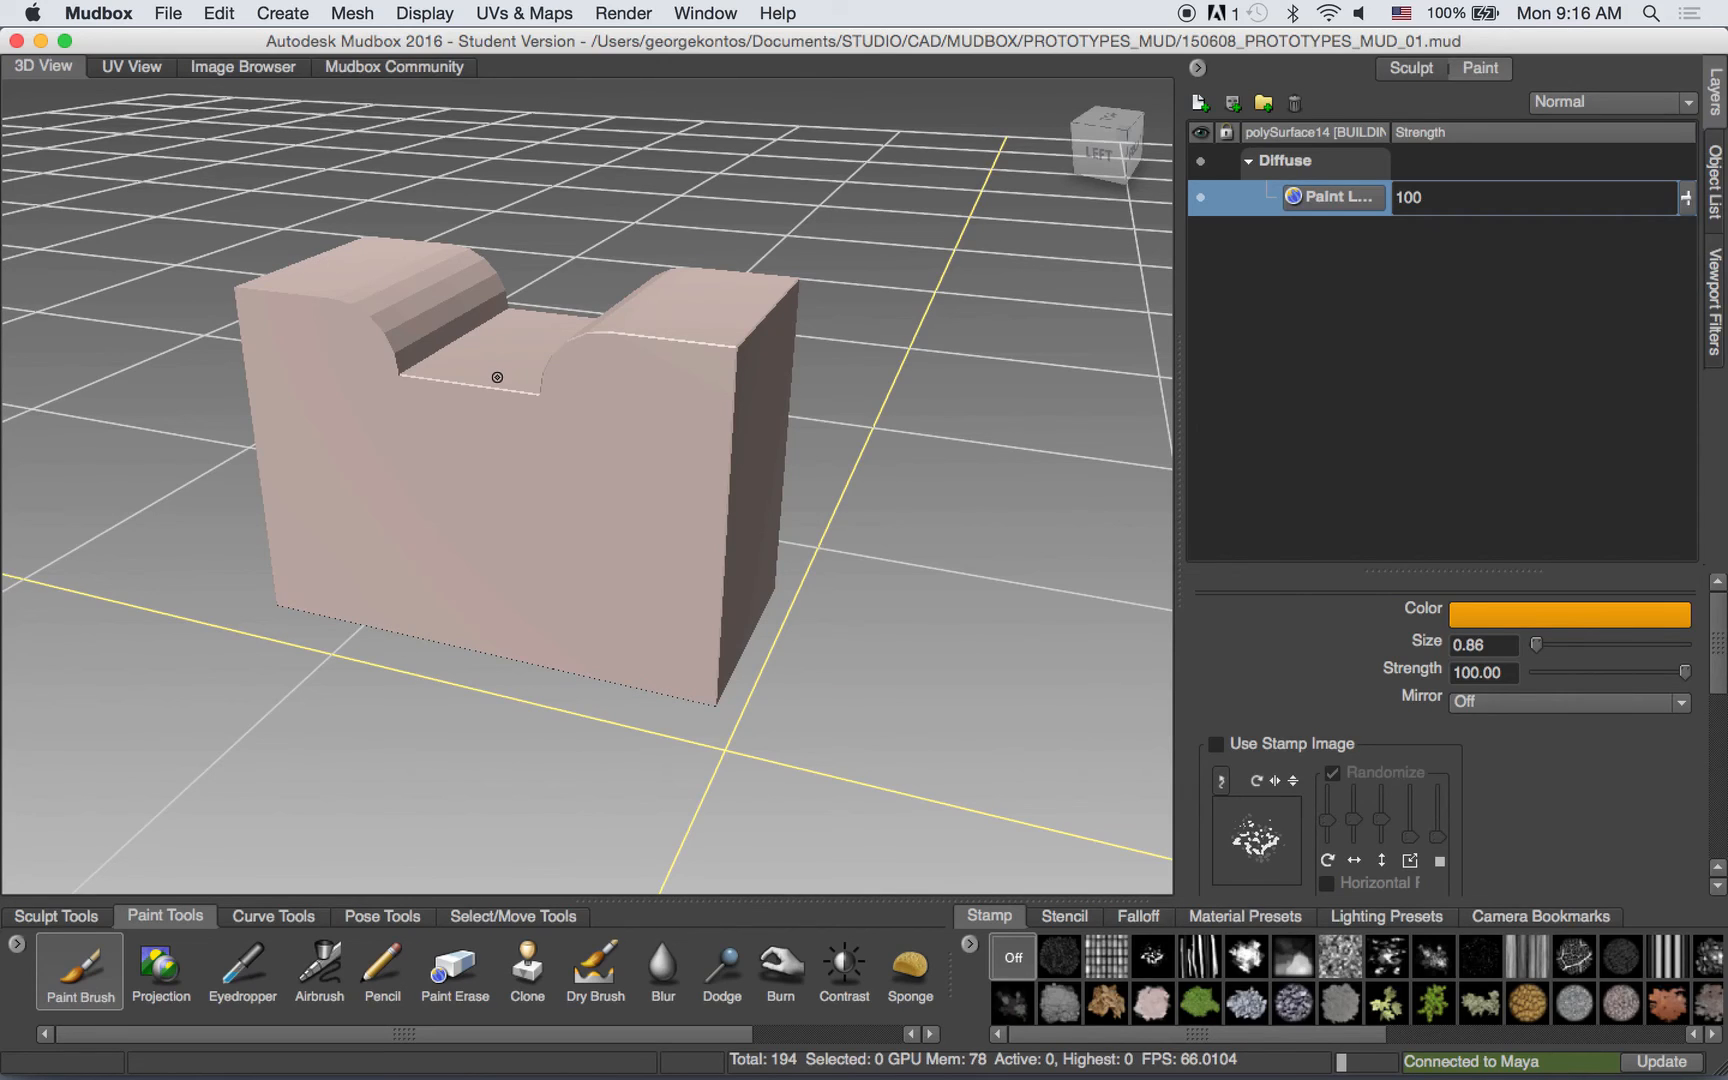
alt+drag(686, 482, 683, 447)
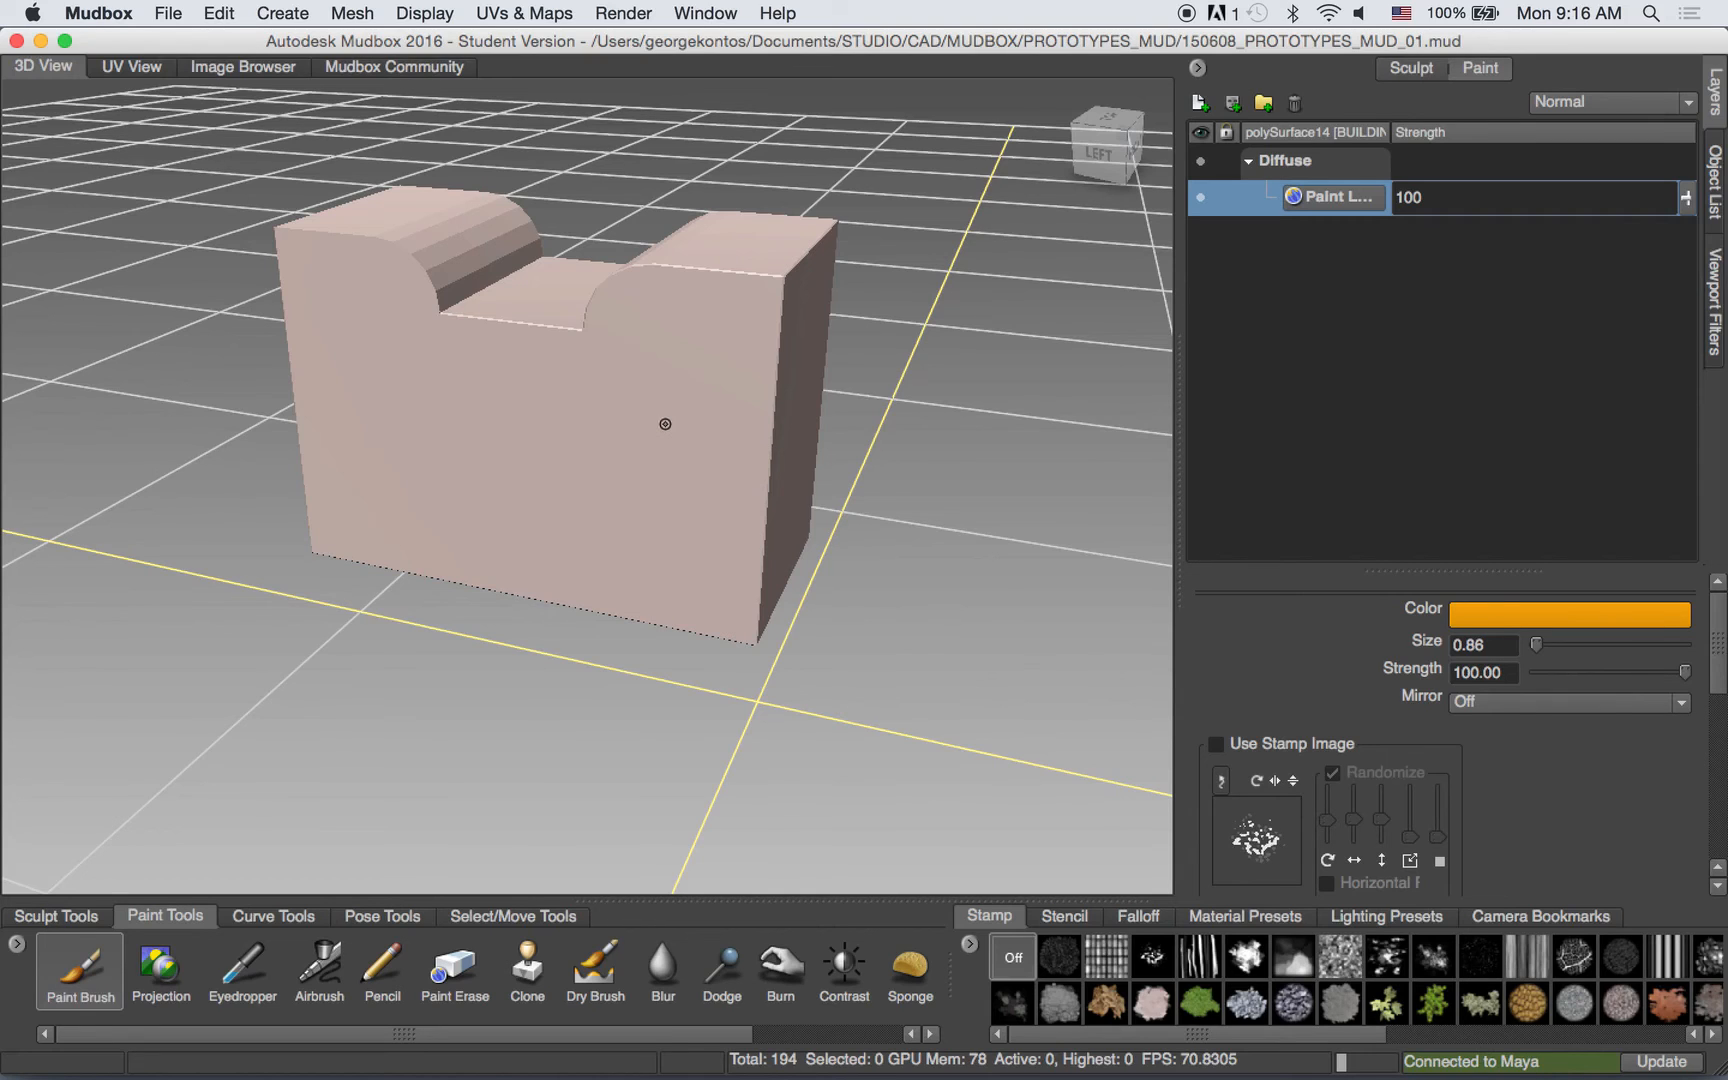
Minimize the Mudbox and Maya windows and close the PROTOTYPES Finder window to clear the desktop.
click(41, 41)
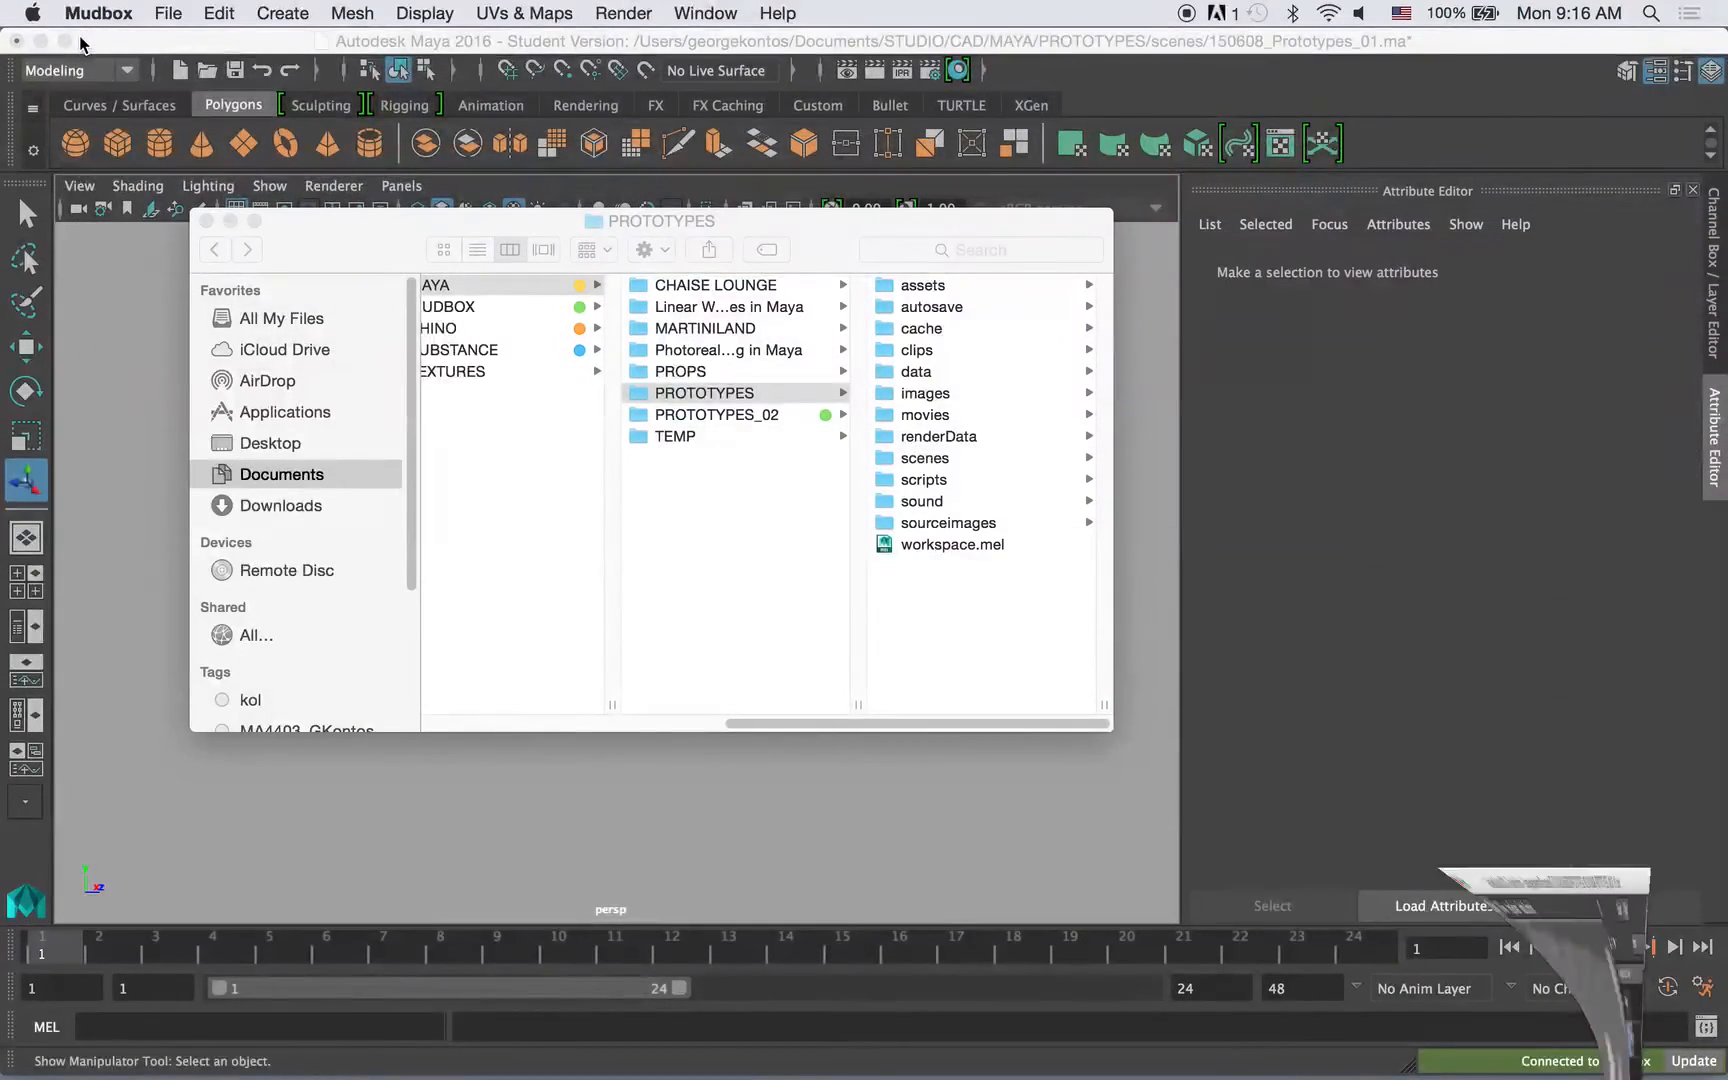
click(41, 41)
click(206, 221)
click(506, 555)
Preview Polycarbonate Spray Paint Chart 2010.jpg from the desktop and move its preview aside to examine the paint colors.
drag(628, 603, 436, 750)
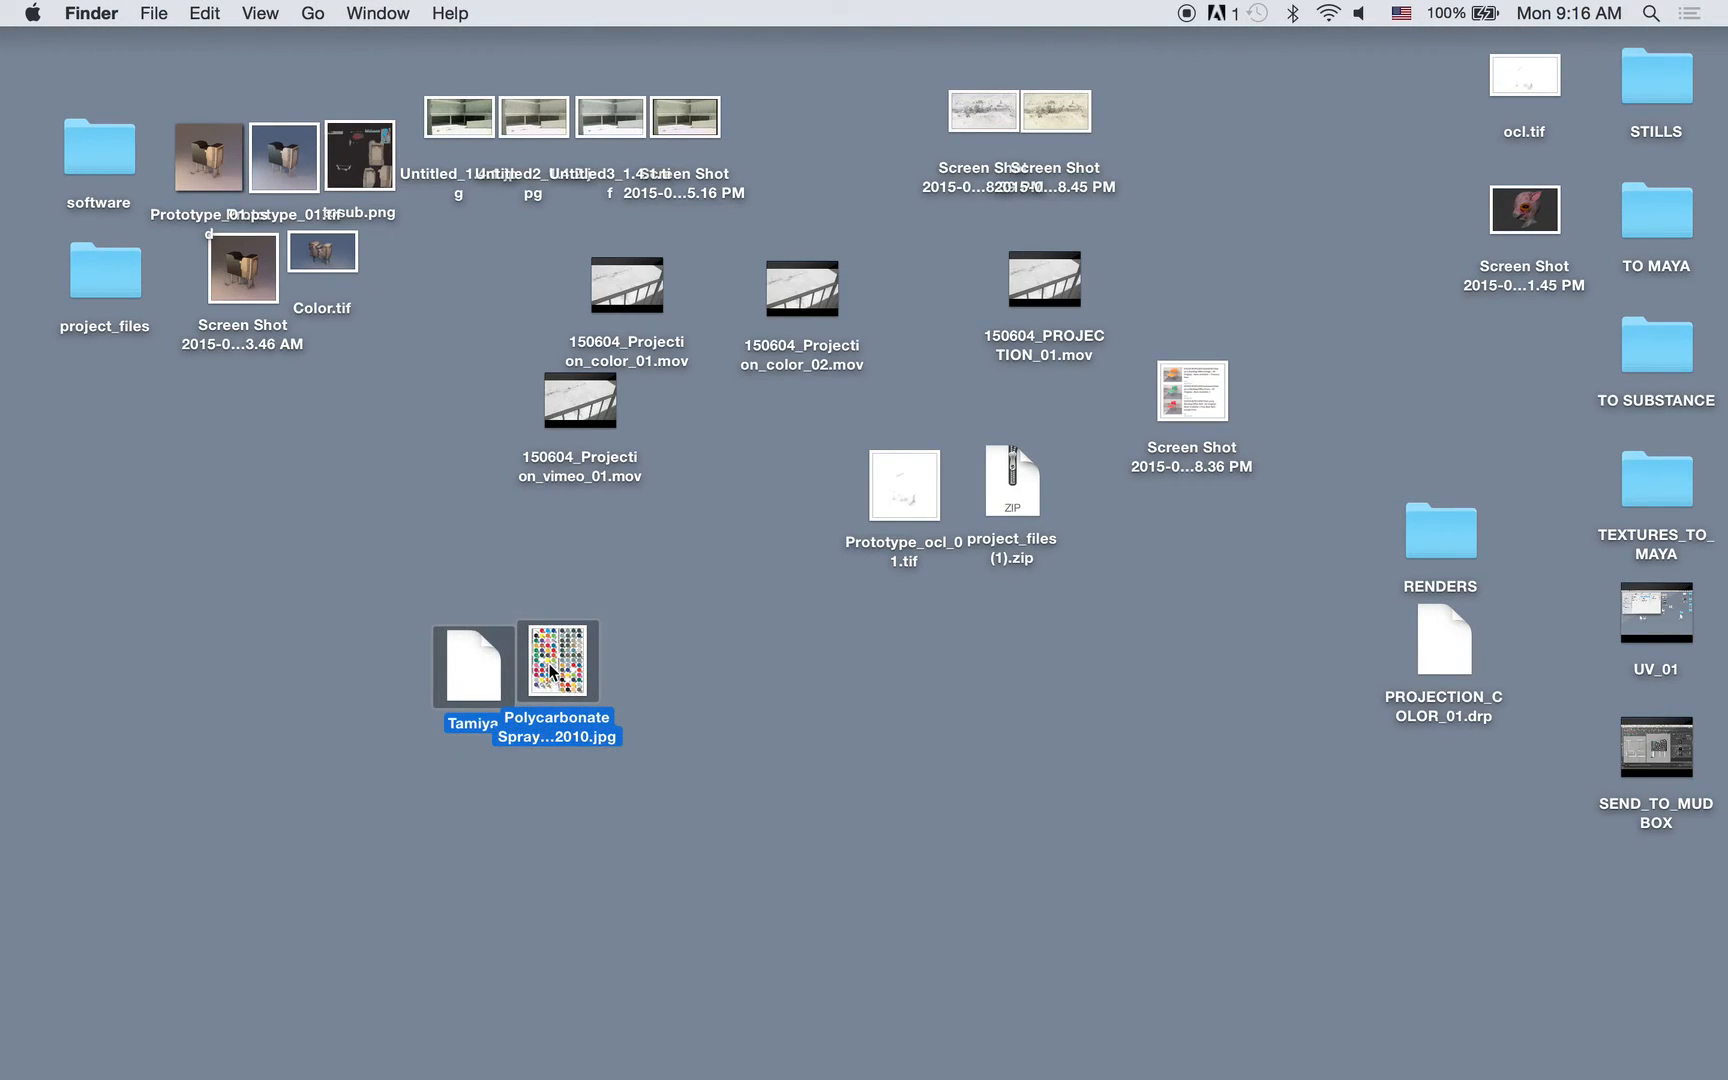
click(609, 660)
key(super+Tab)
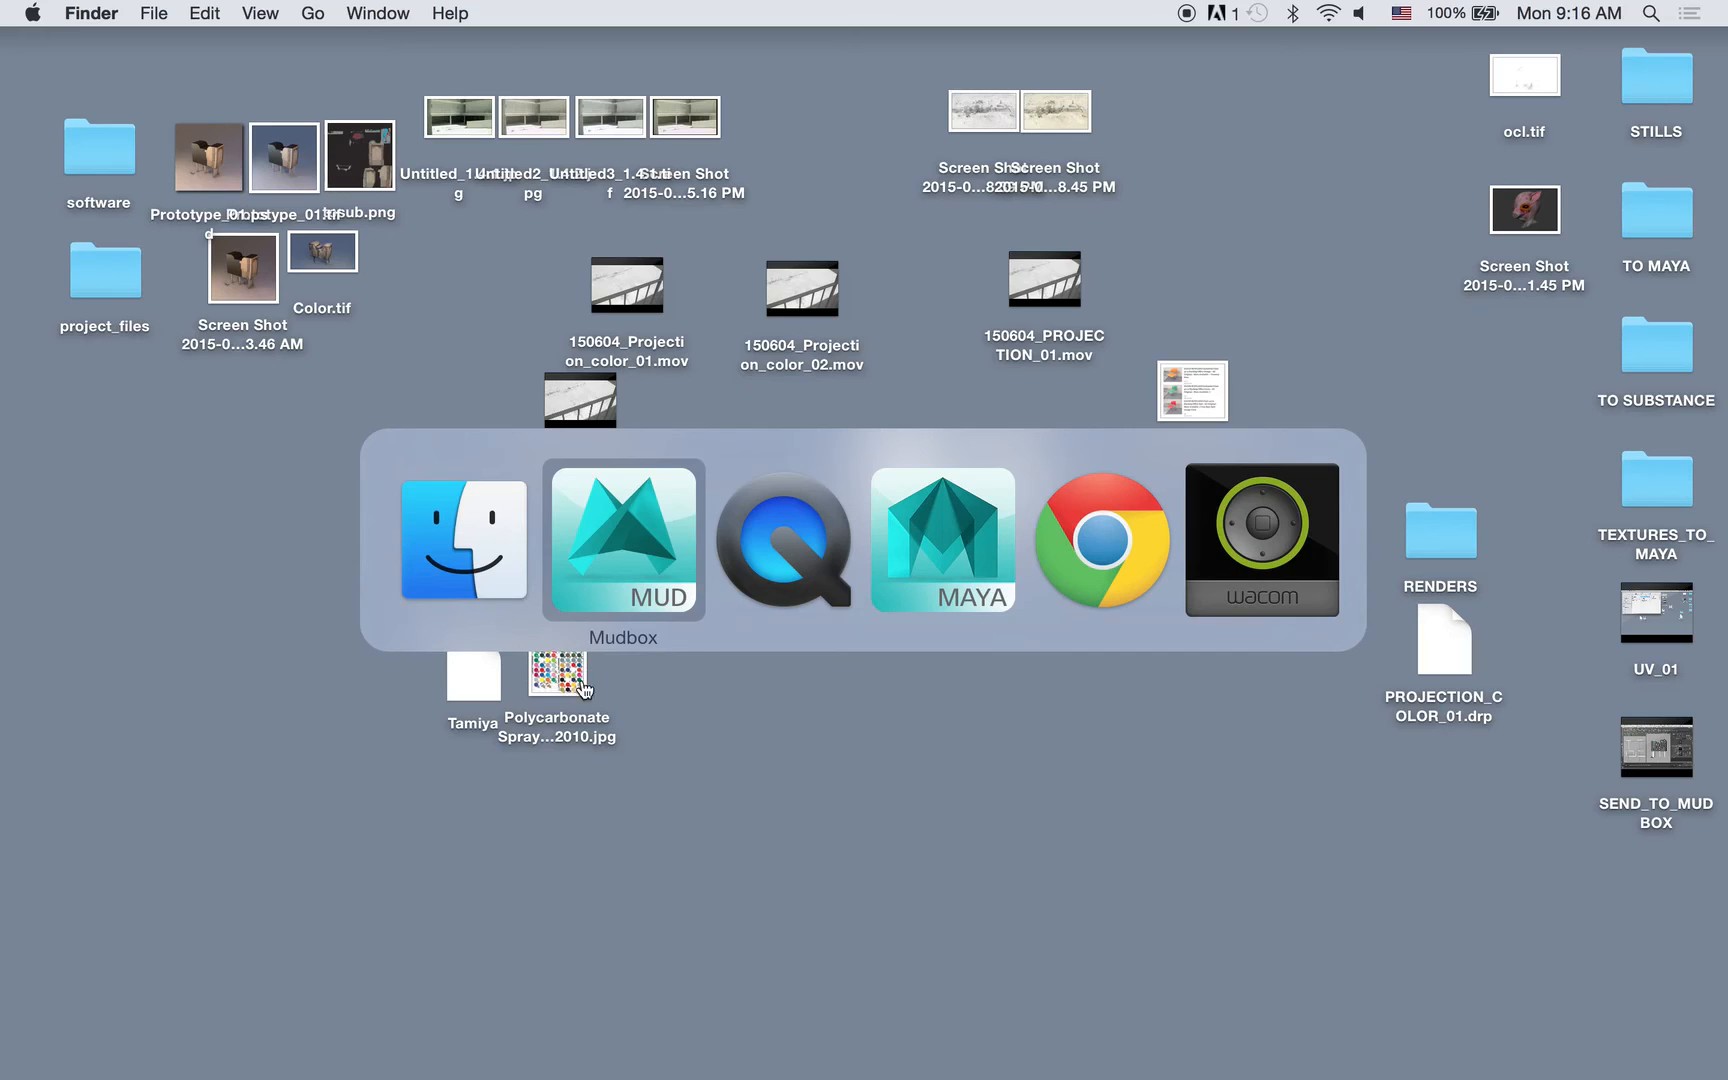
click(588, 675)
key(space)
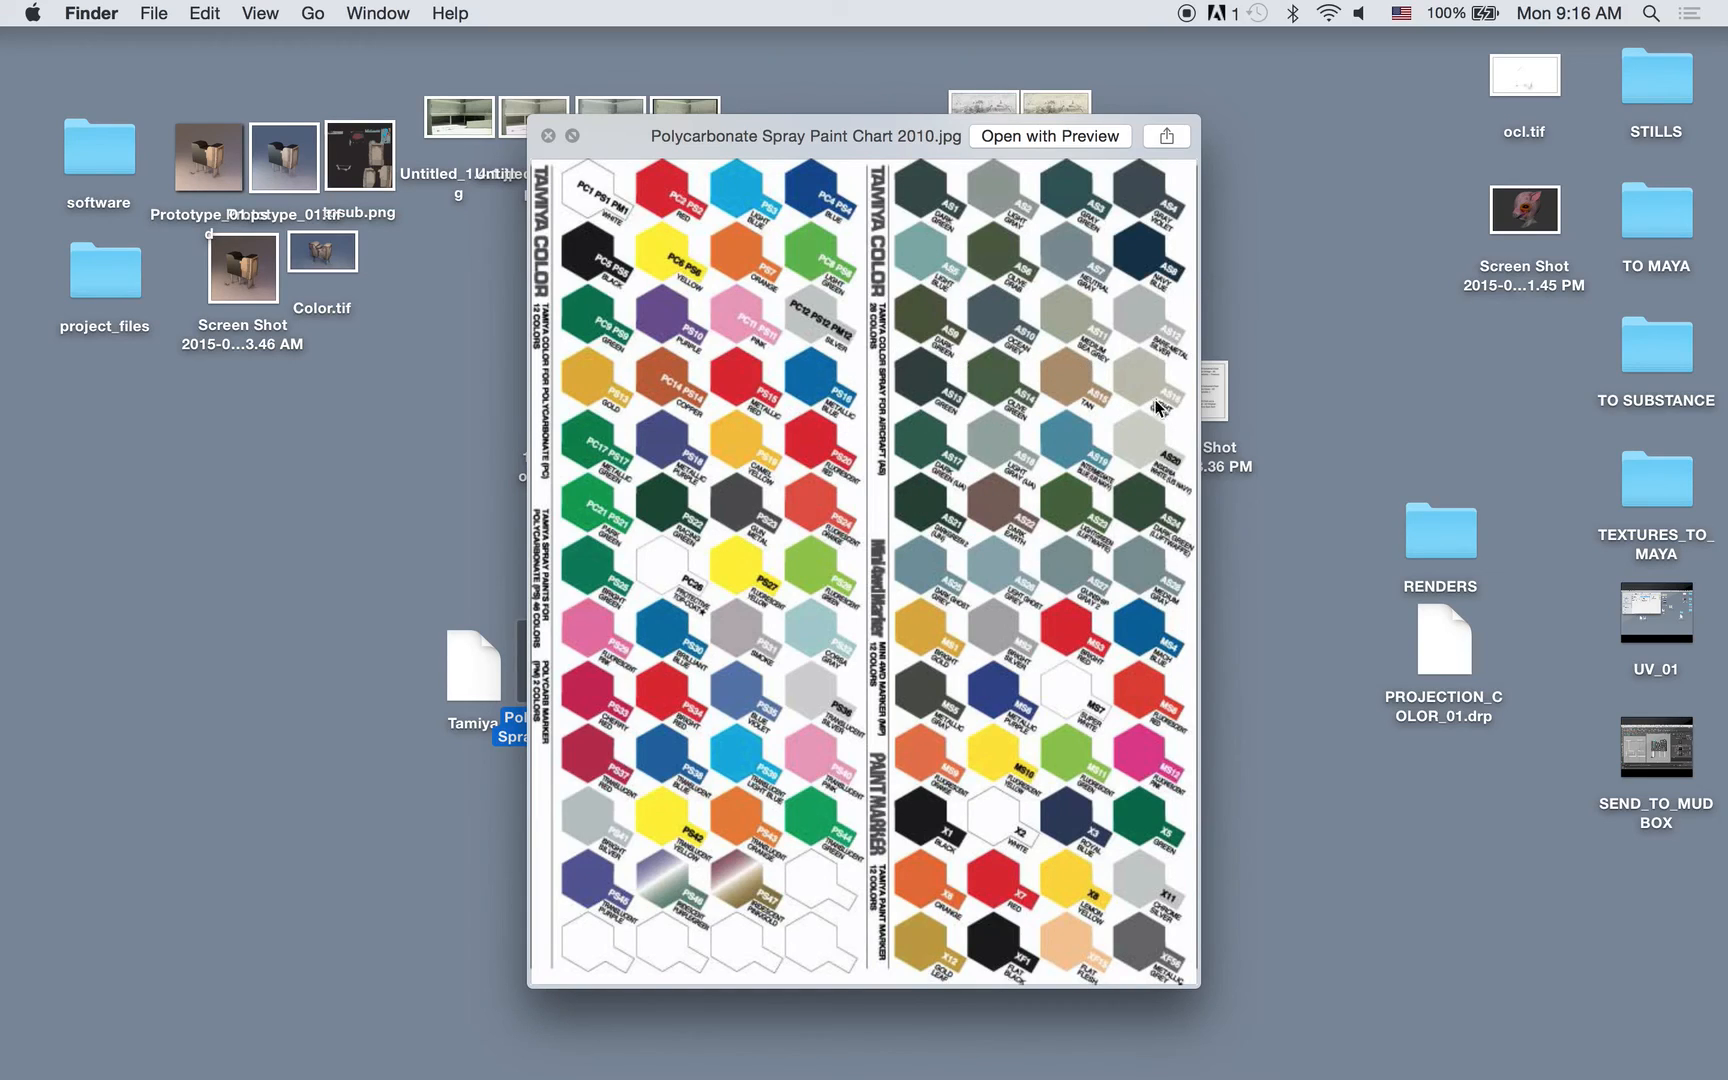
drag(905, 133, 617, 124)
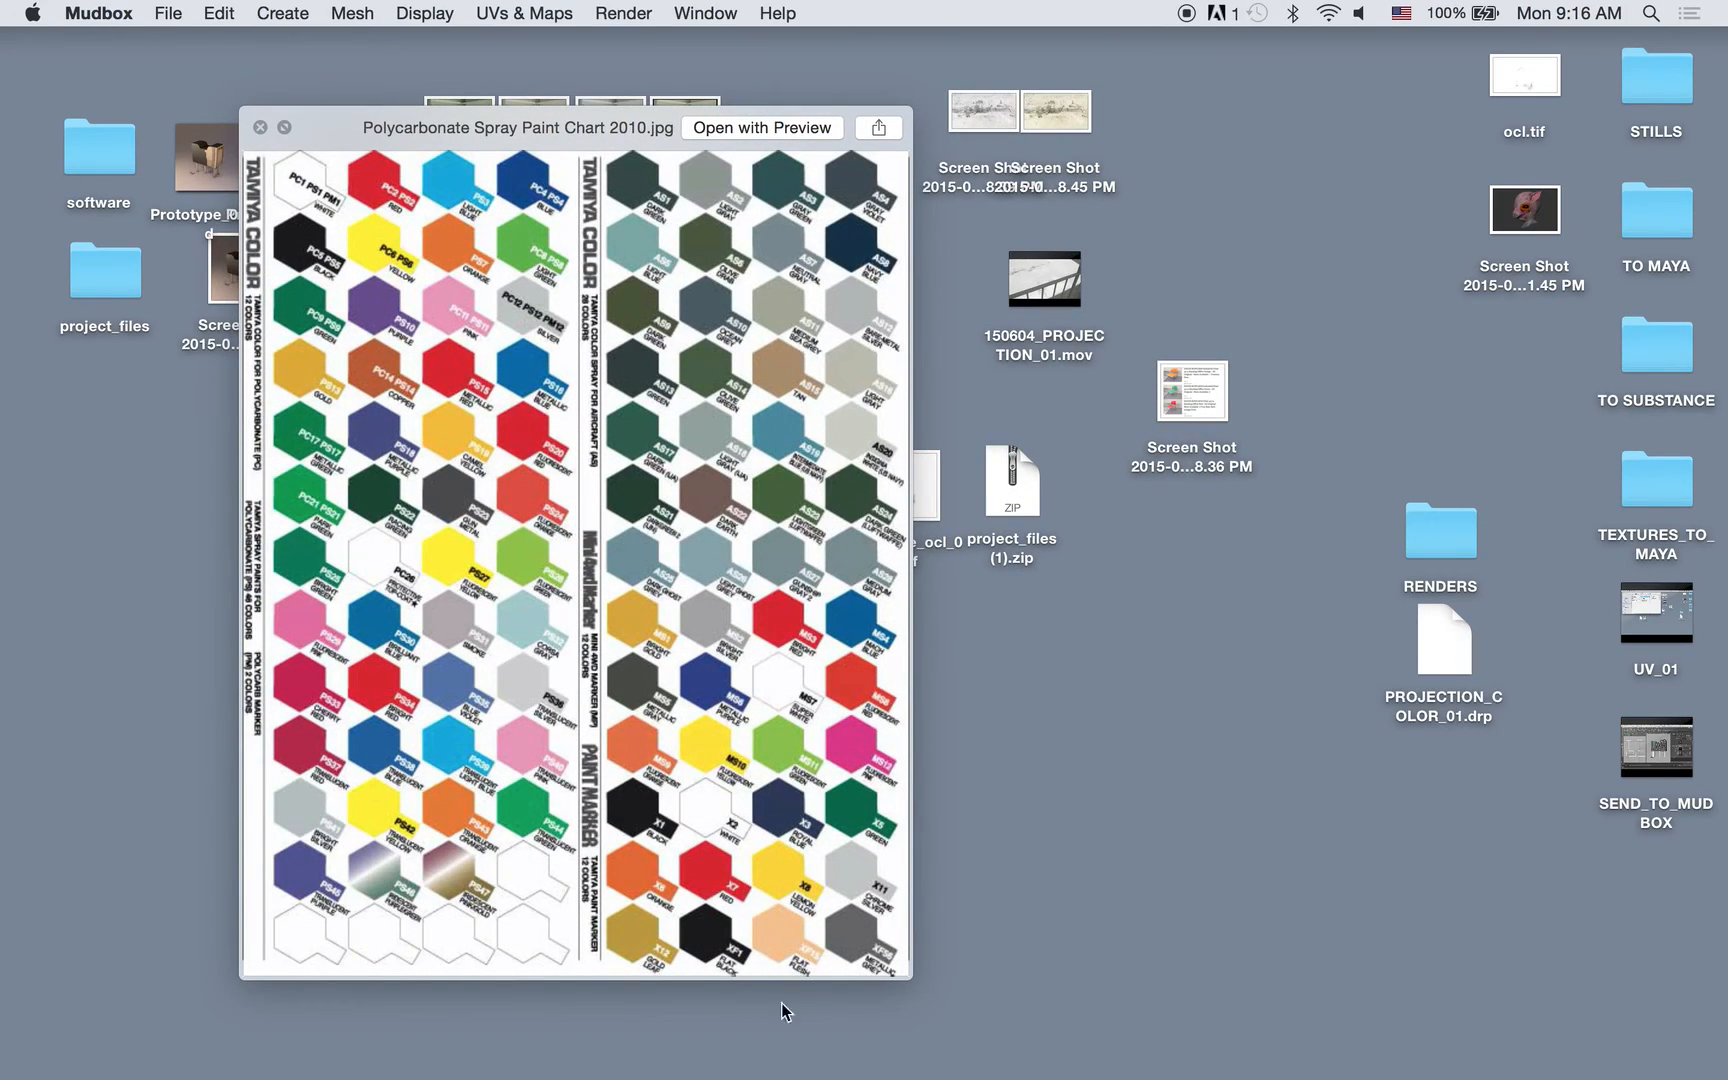
Switch back to the building scene in Mudbox.
mouse_move(800, 1070)
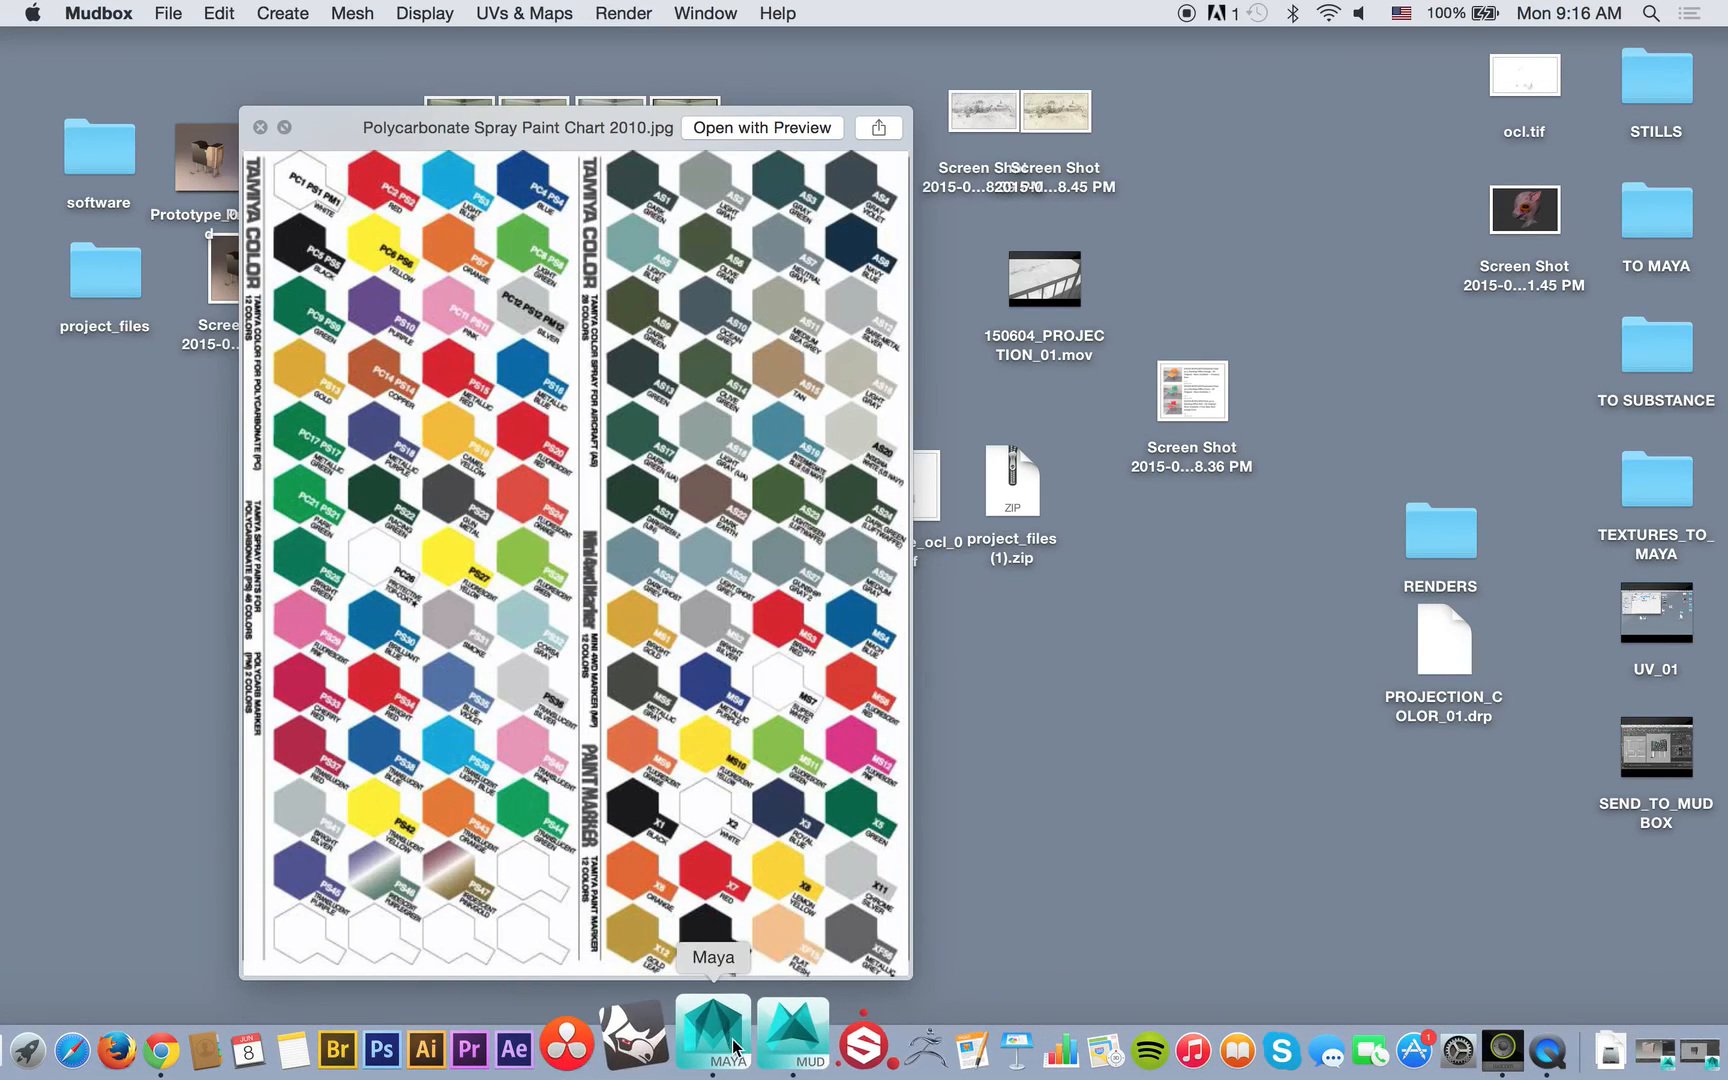
click(812, 1045)
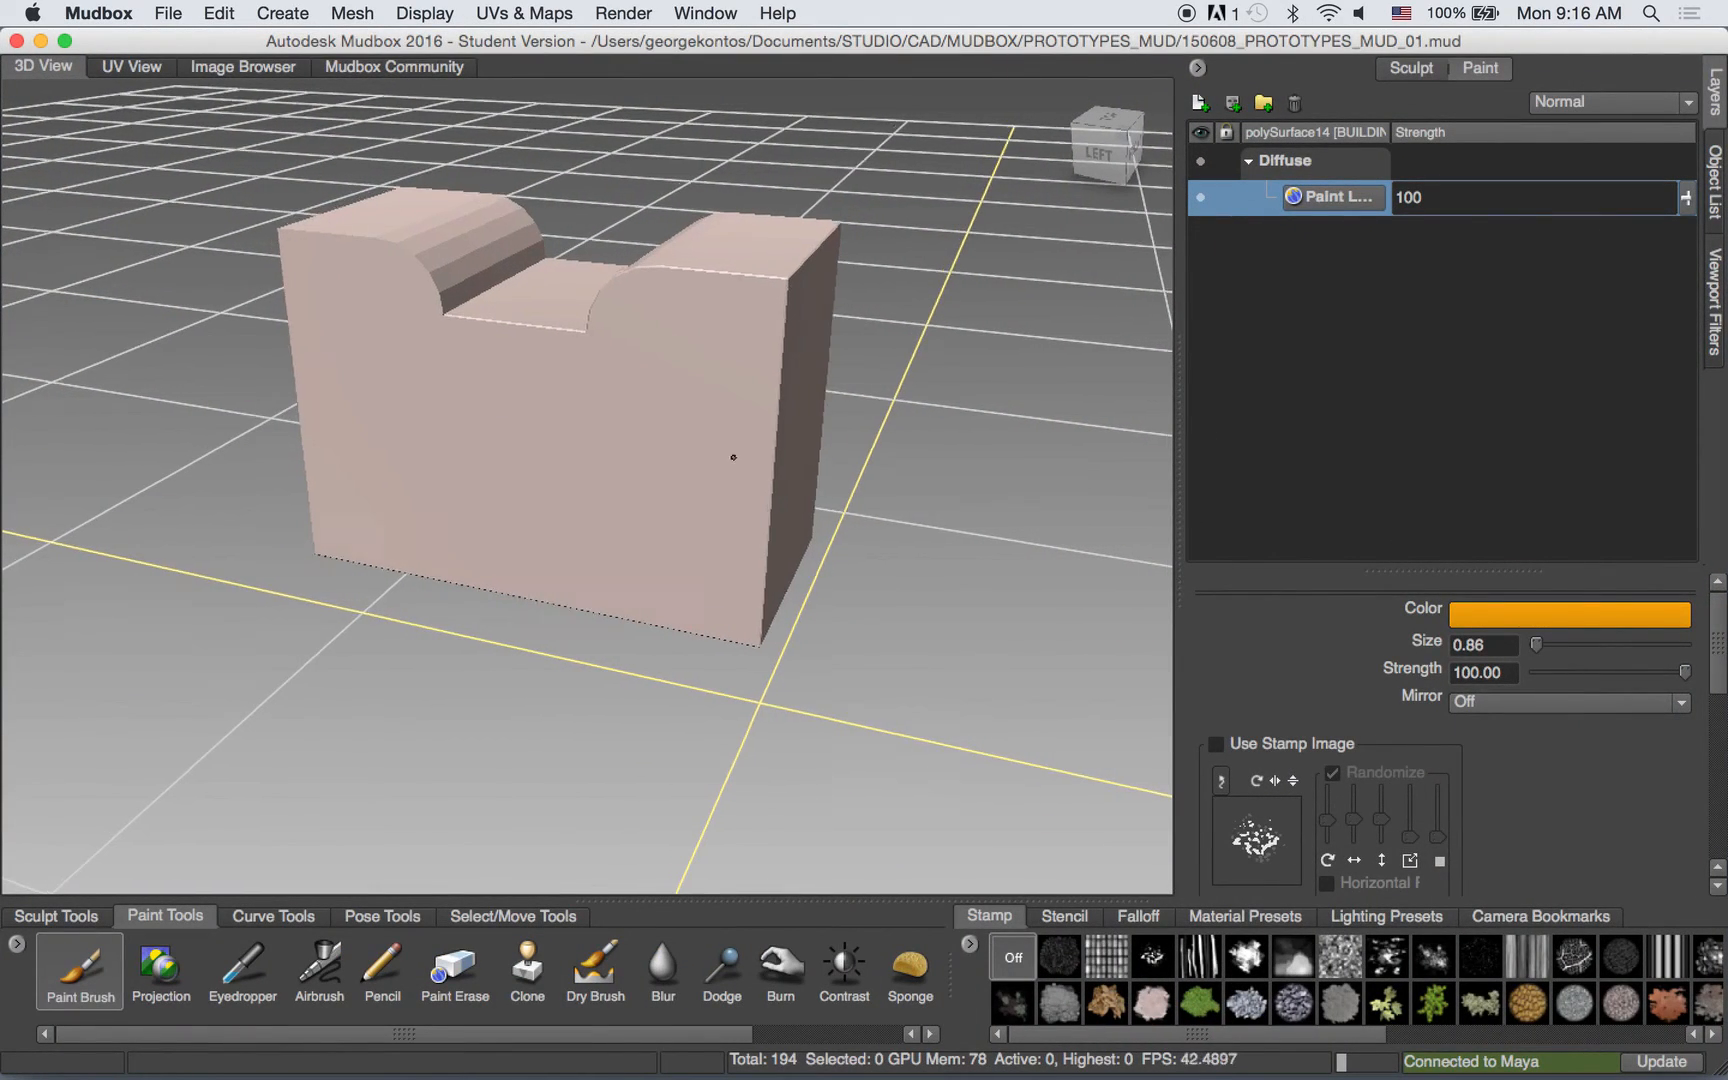
alt+right_drag(733, 451, 775, 447)
alt+middle_drag(775, 447, 729, 463)
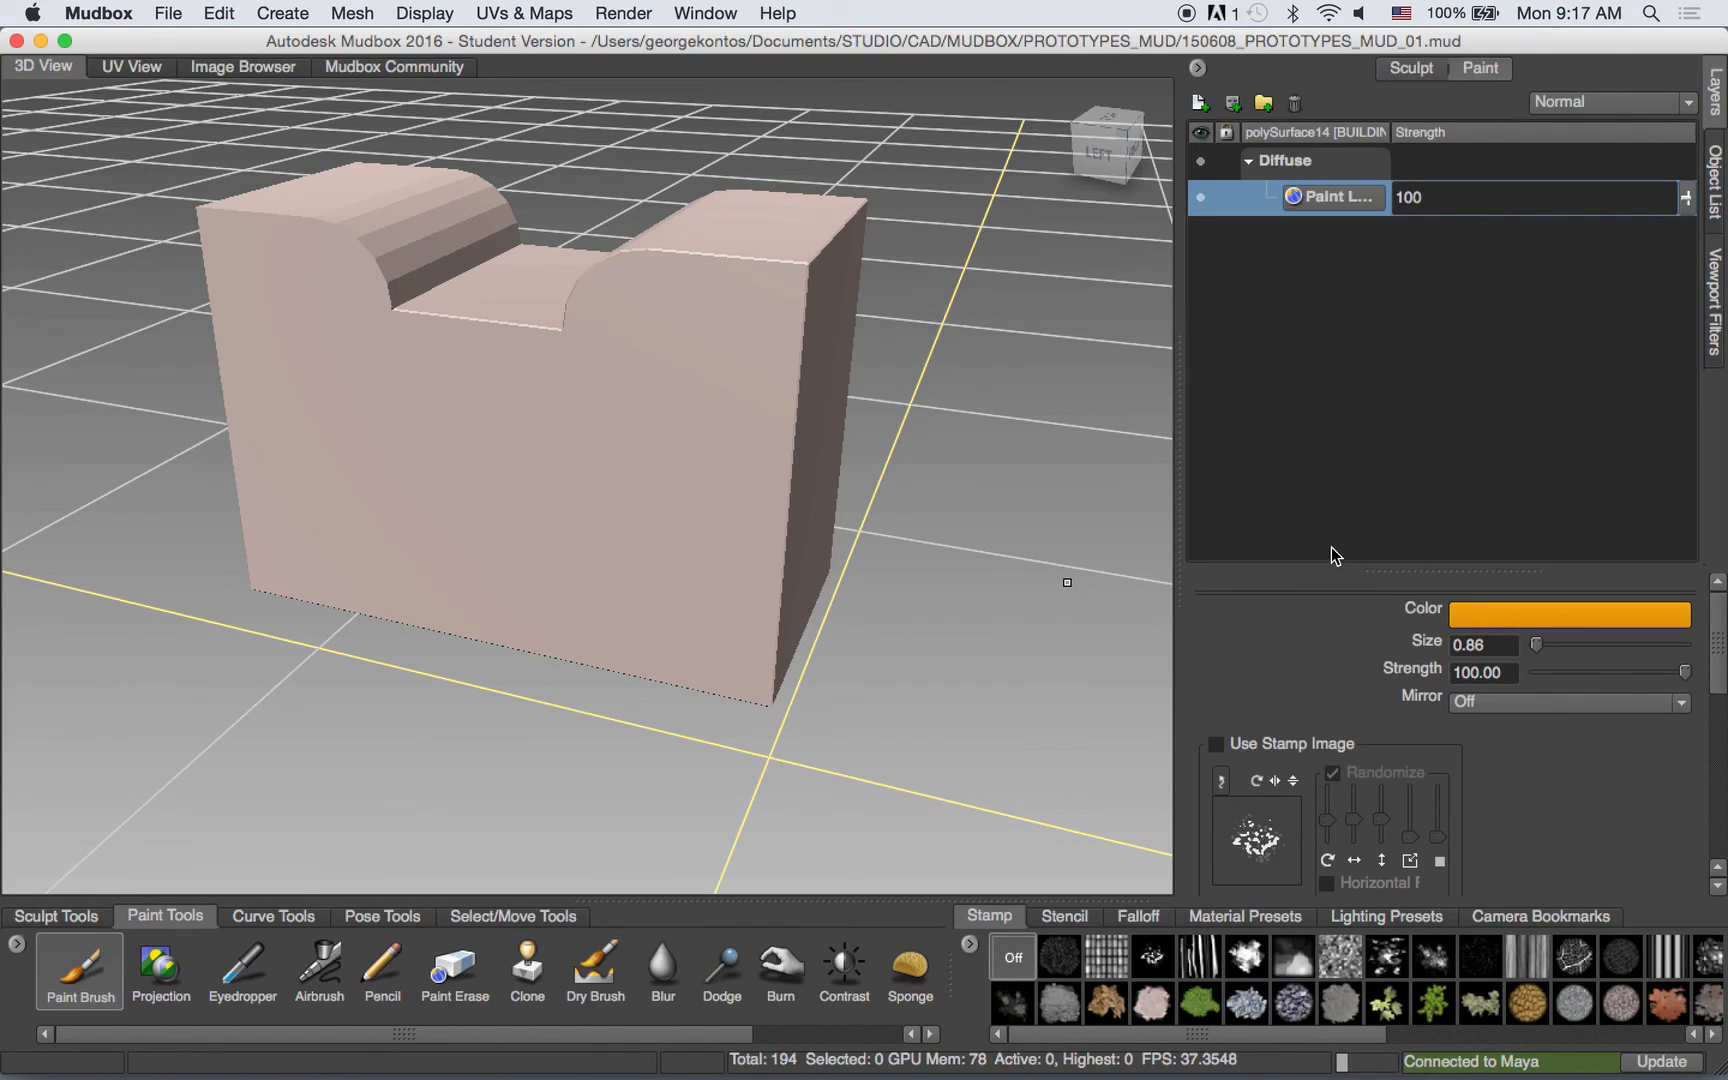
Open the Paint Brush color chooser, reposition and enlarge its window, and switch its color wheel to image mode.
click(1470, 612)
drag(990, 176, 760, 40)
drag(1036, 951, 907, 975)
drag(822, 40, 1025, 40)
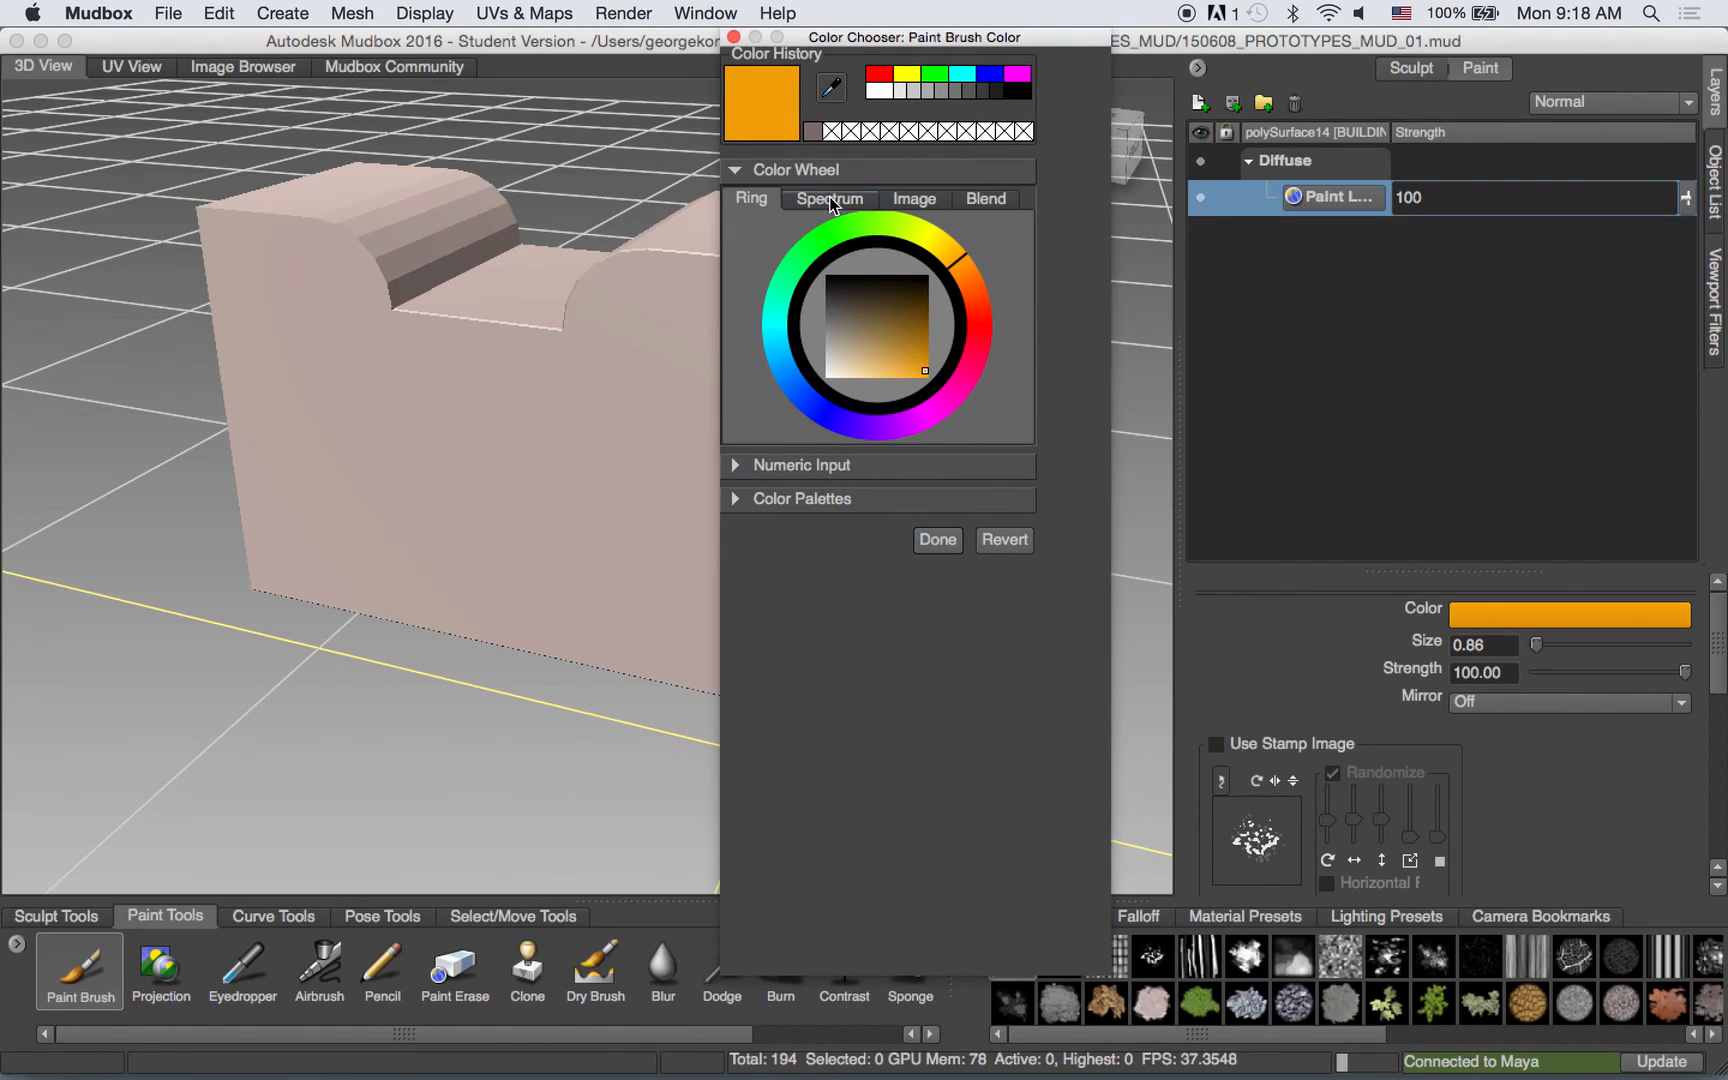
click(911, 202)
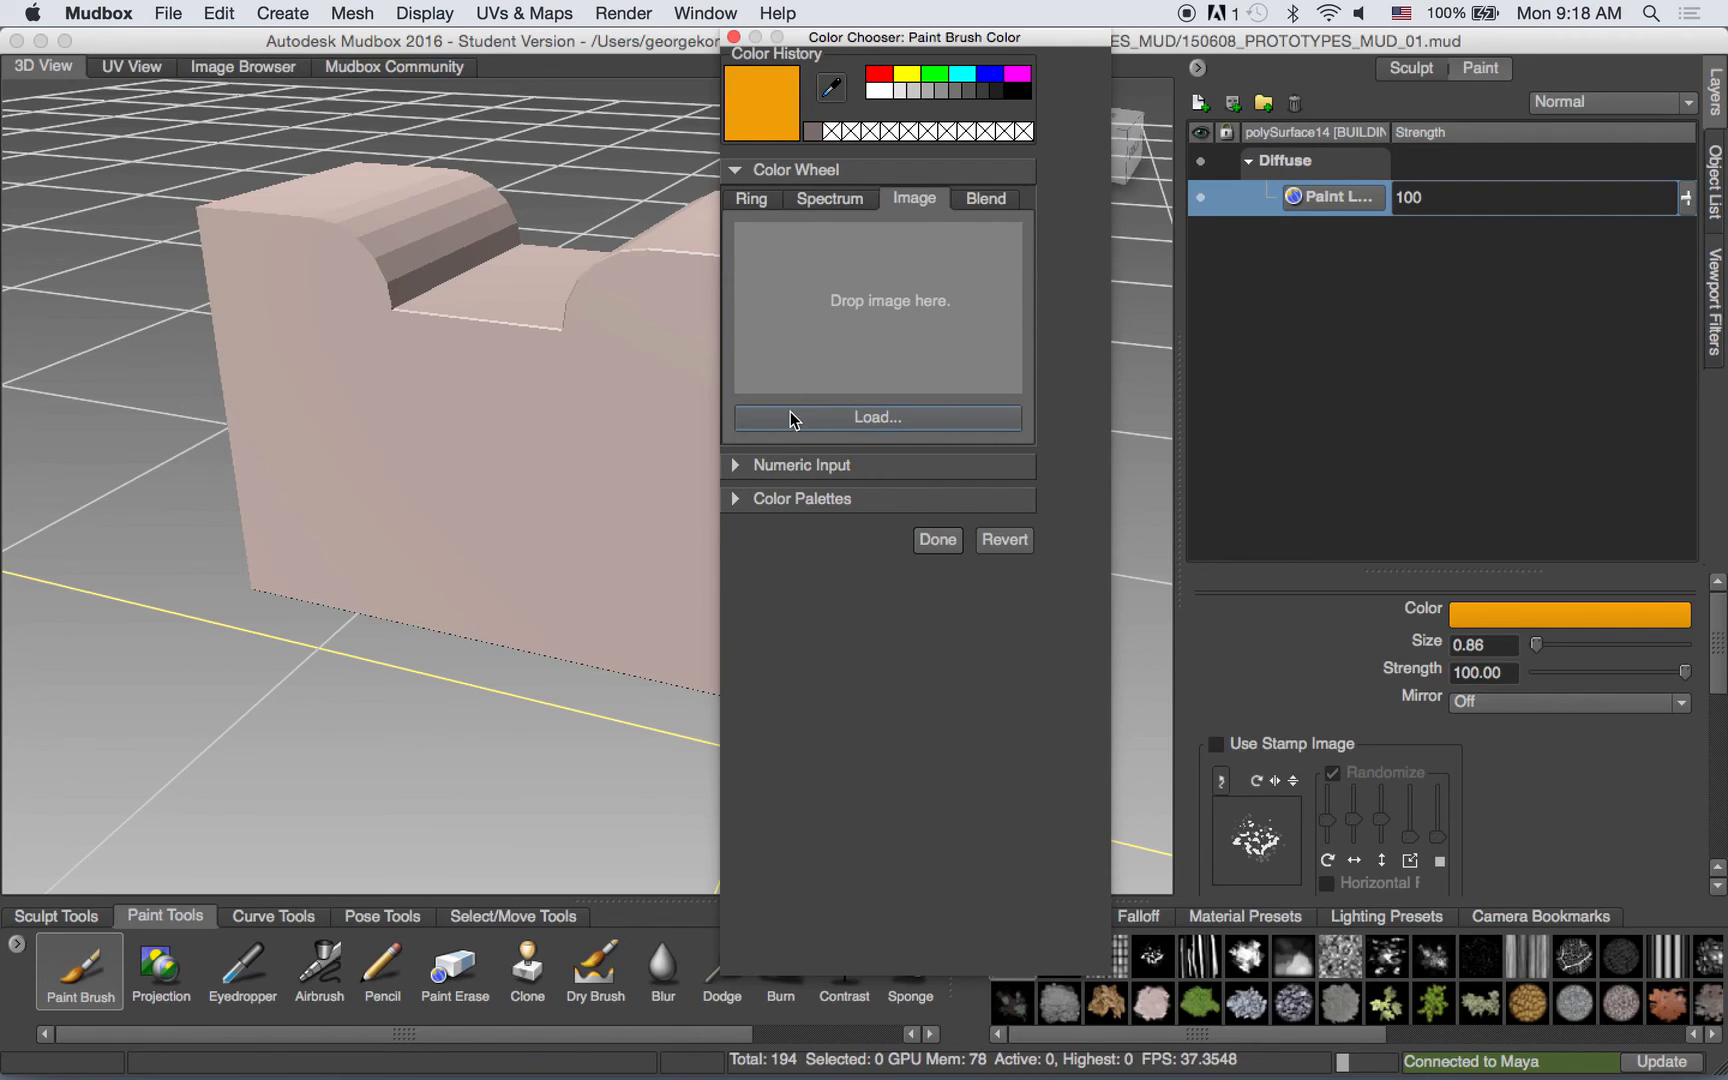
Start a new color palette in the color chooser and name it TAMIYA_C_01.
click(742, 500)
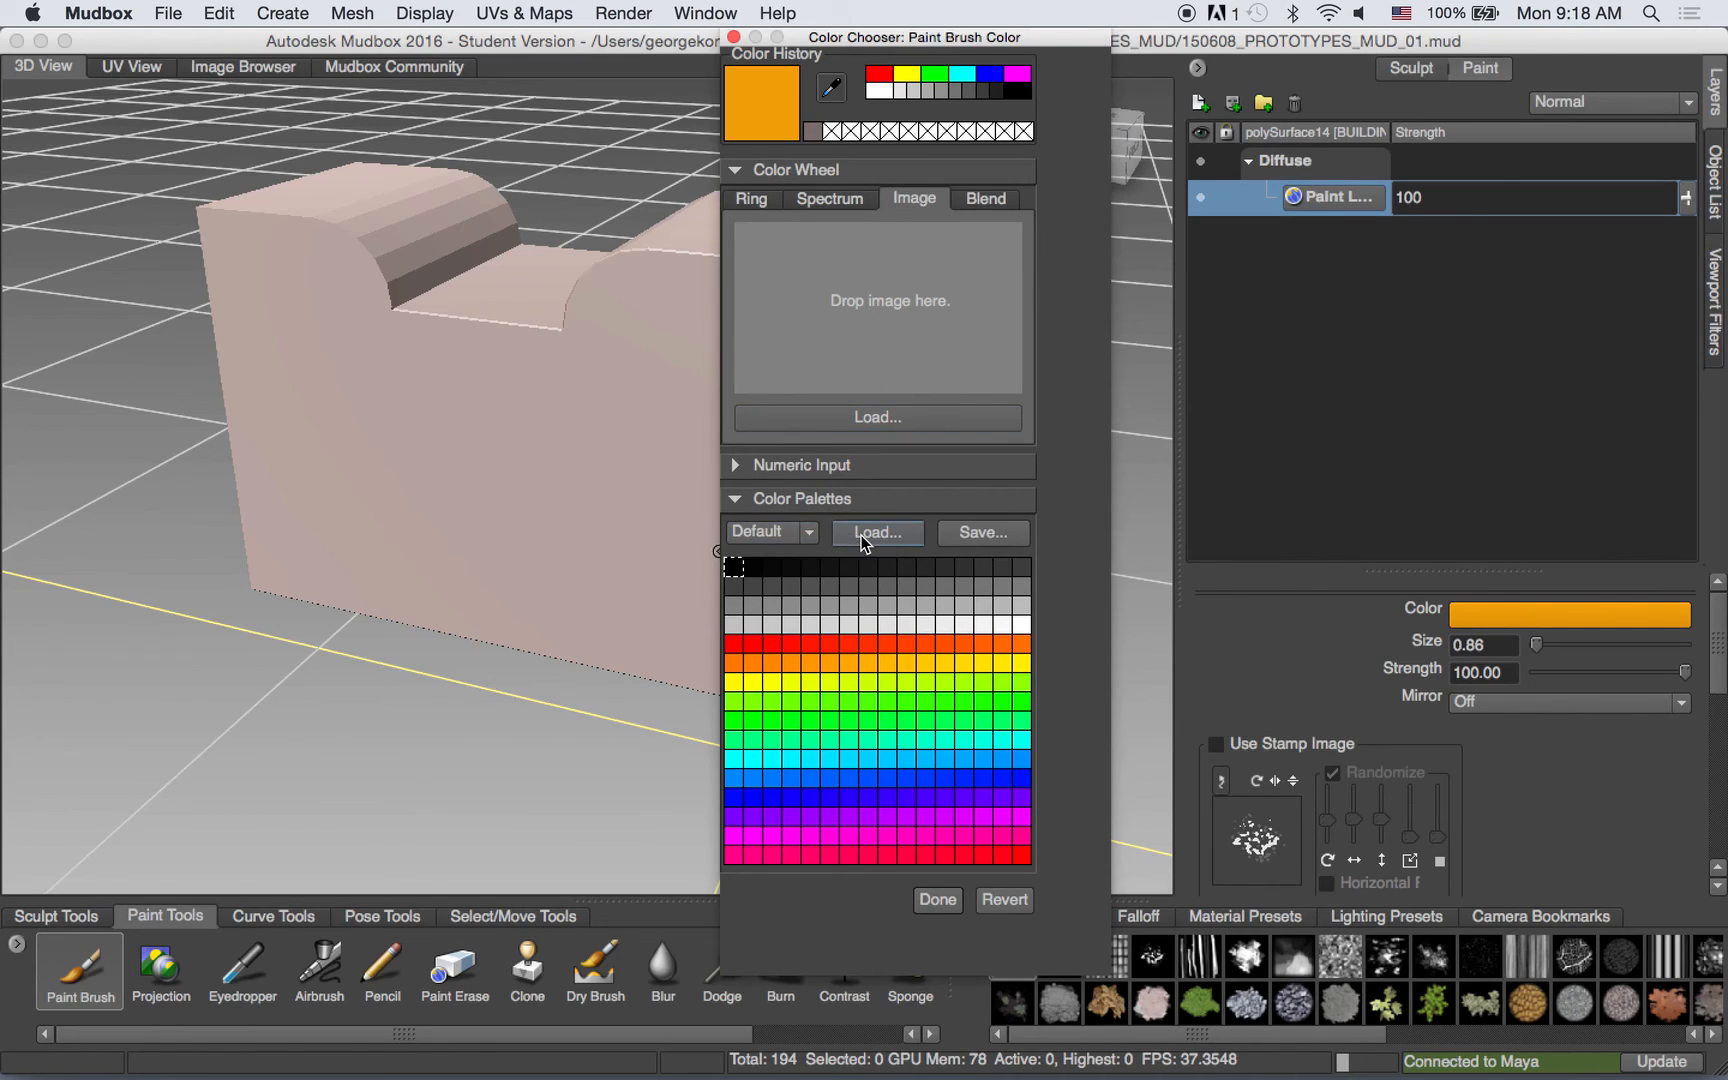
click(772, 532)
click(772, 568)
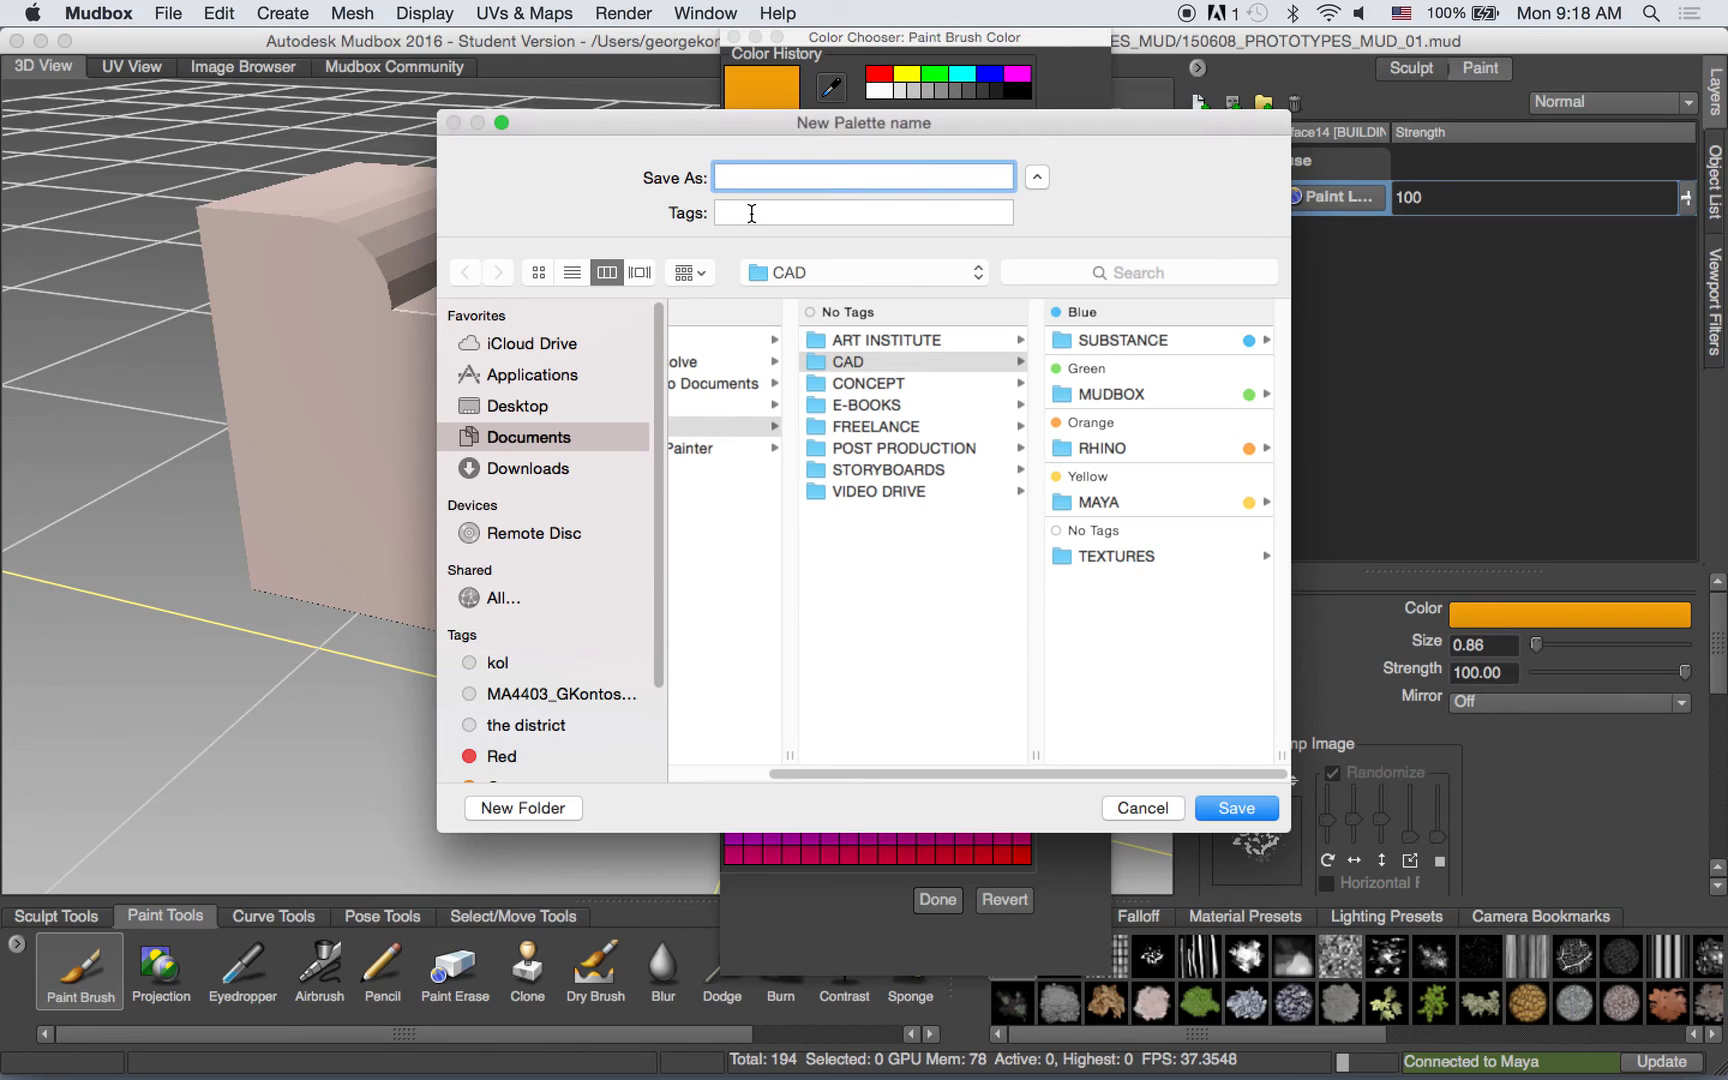
text(TAM)
text(IYA_C_01)
Create a COLORS folder inside the MUDBOX folder and save the new palette in it.
click(1150, 392)
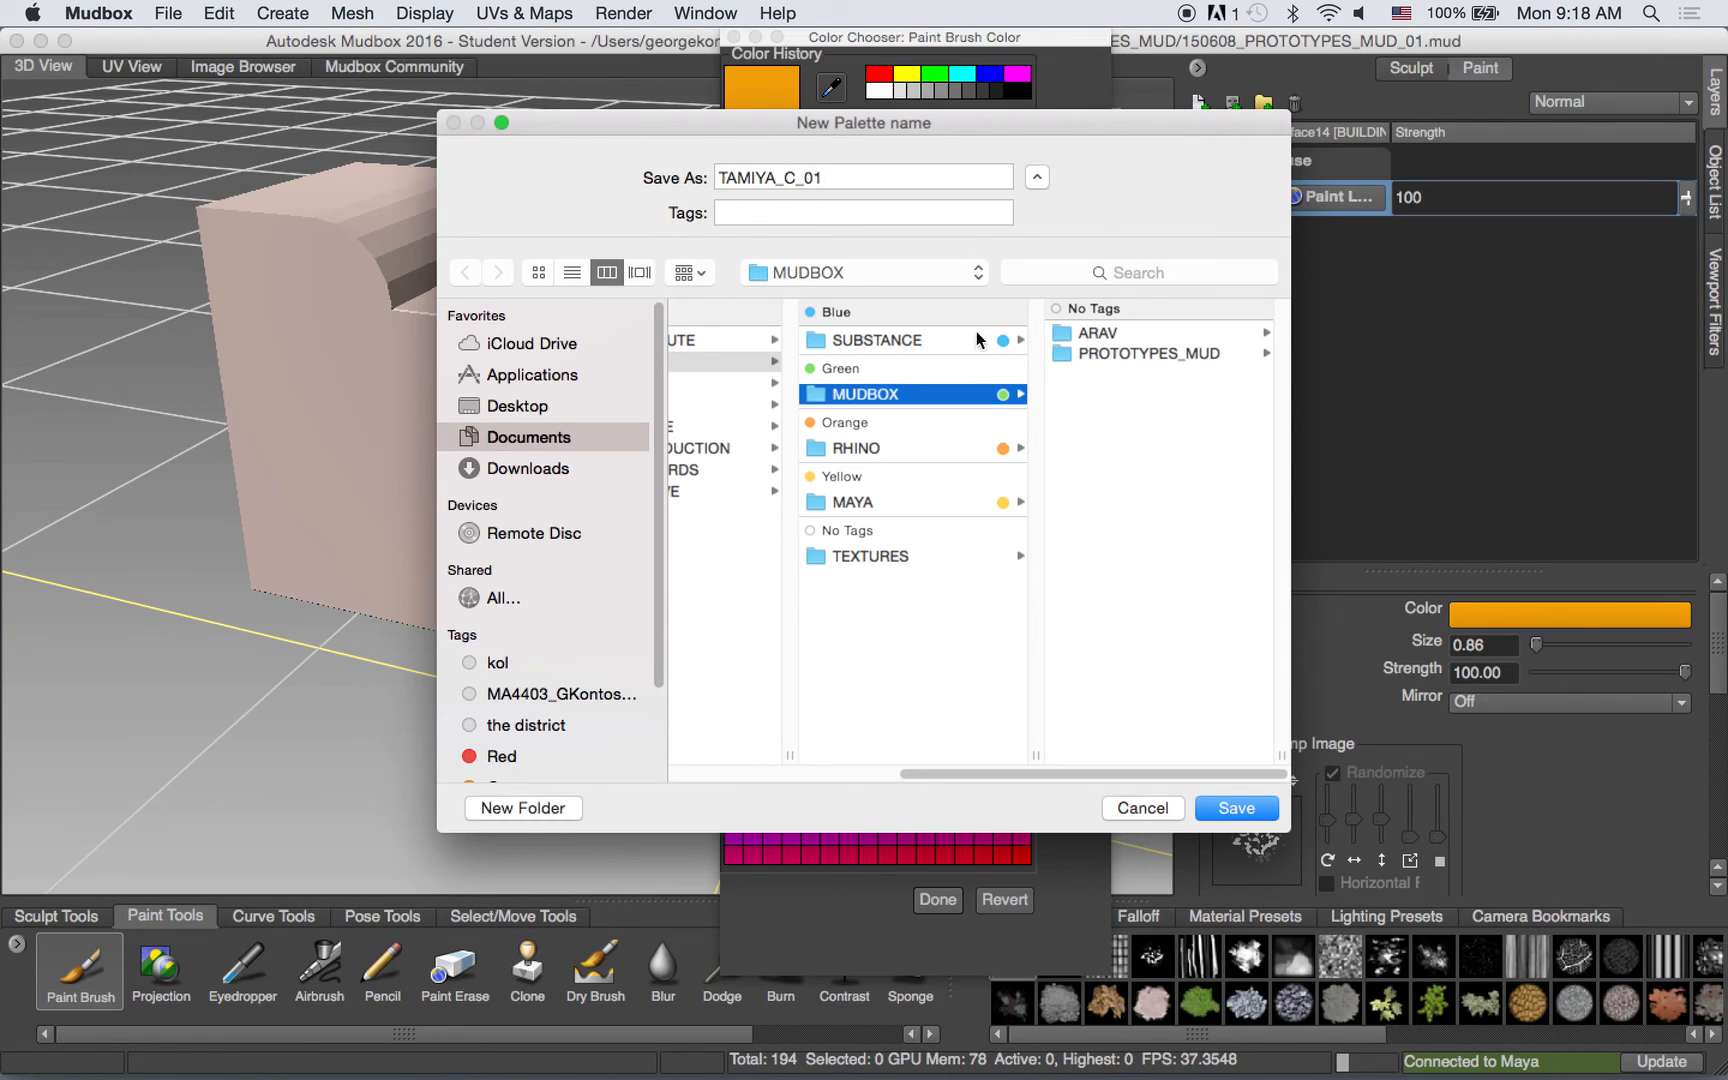
click(522, 808)
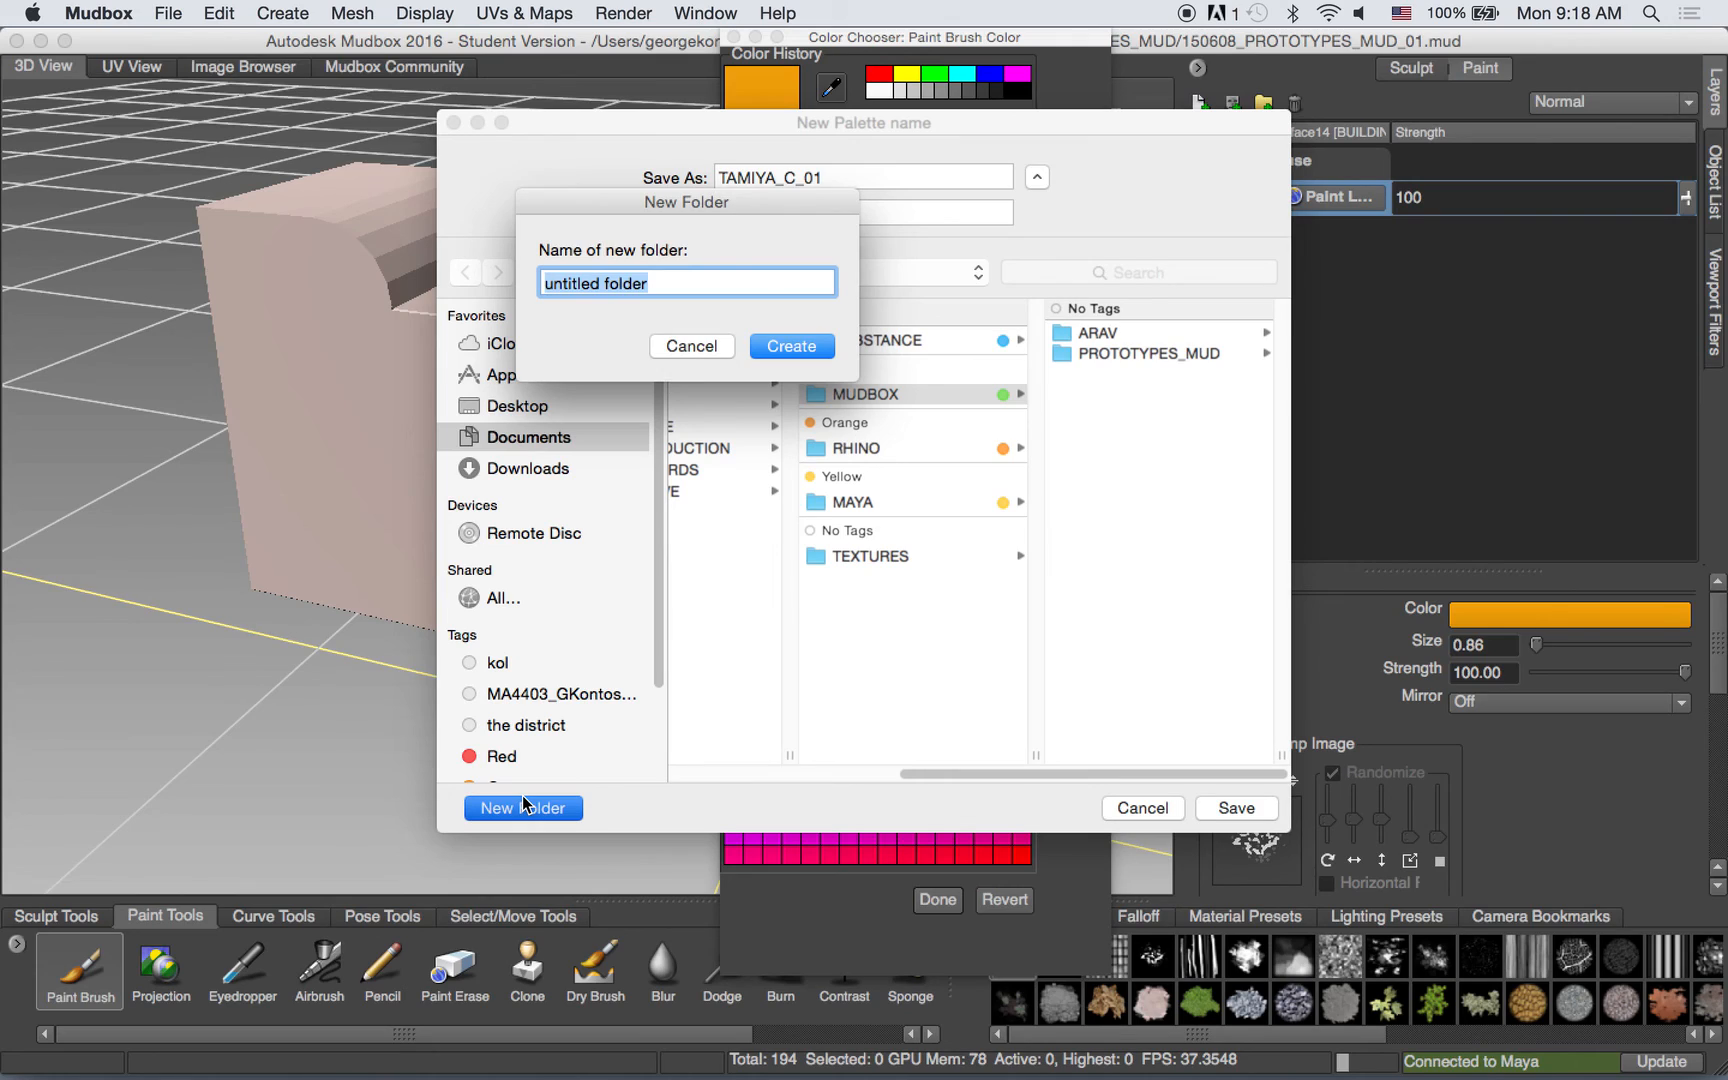
text(COLO)
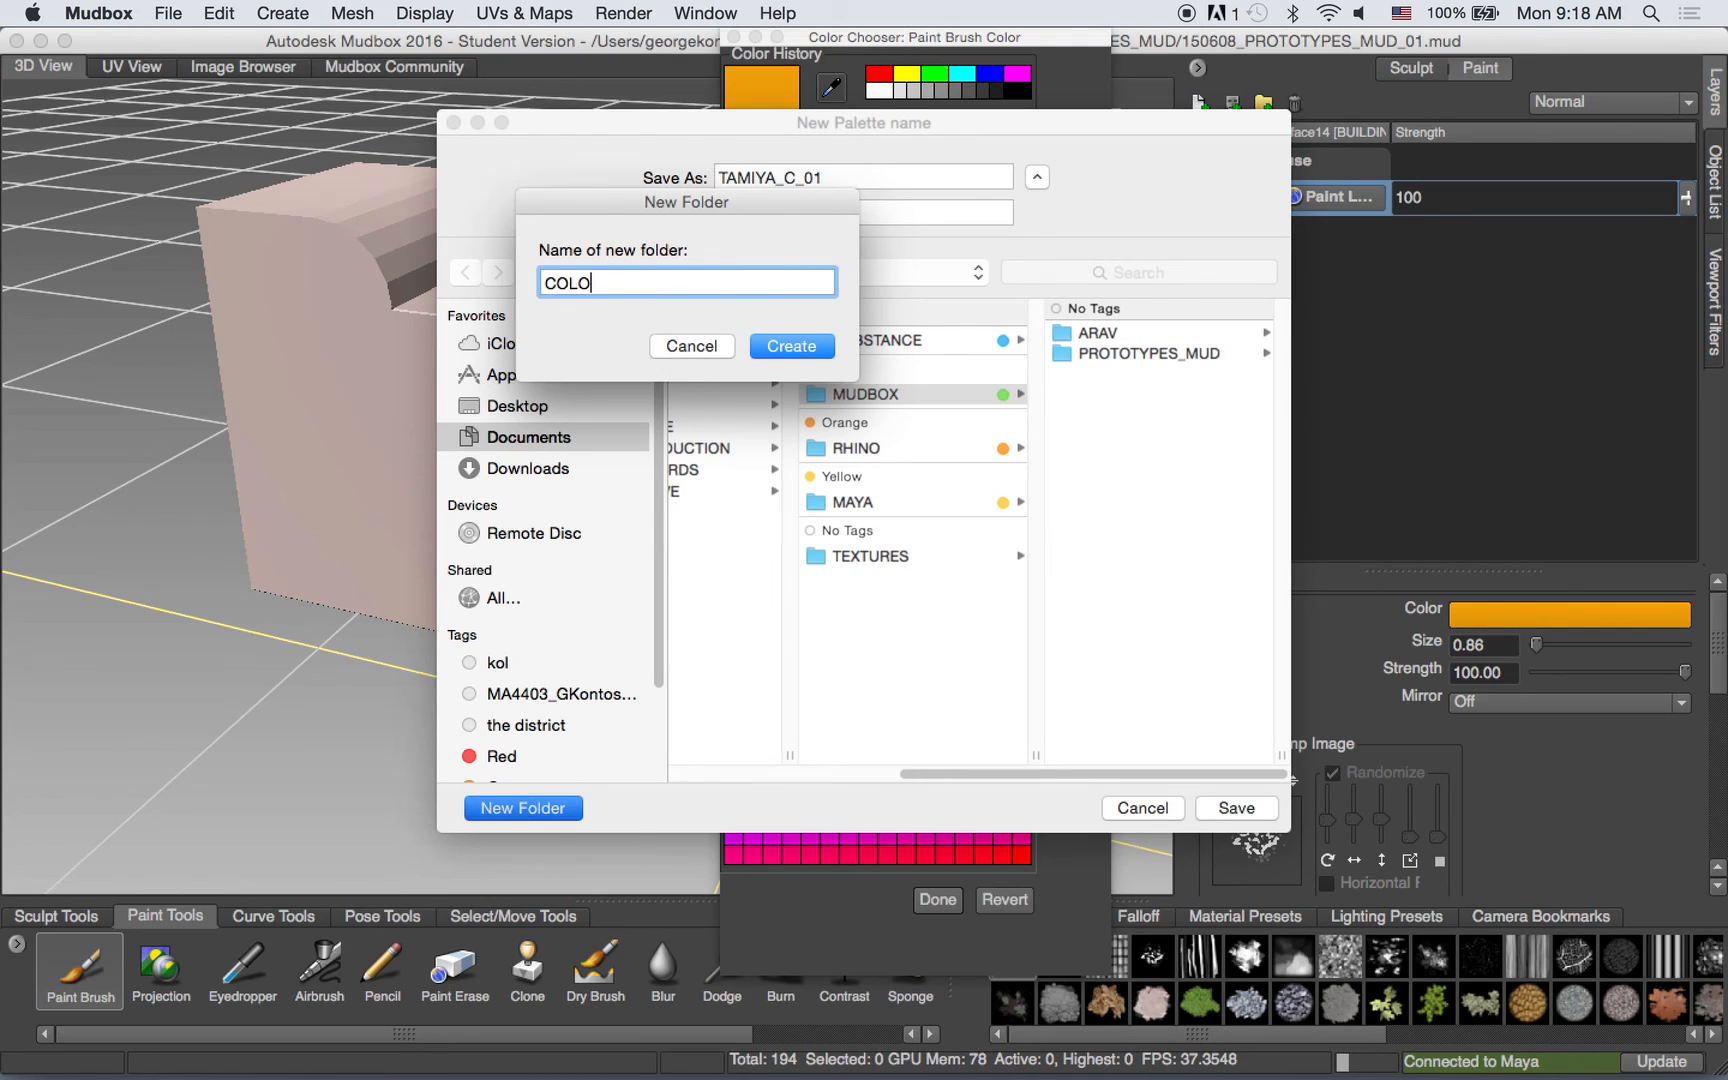
text(RS)
key(Return)
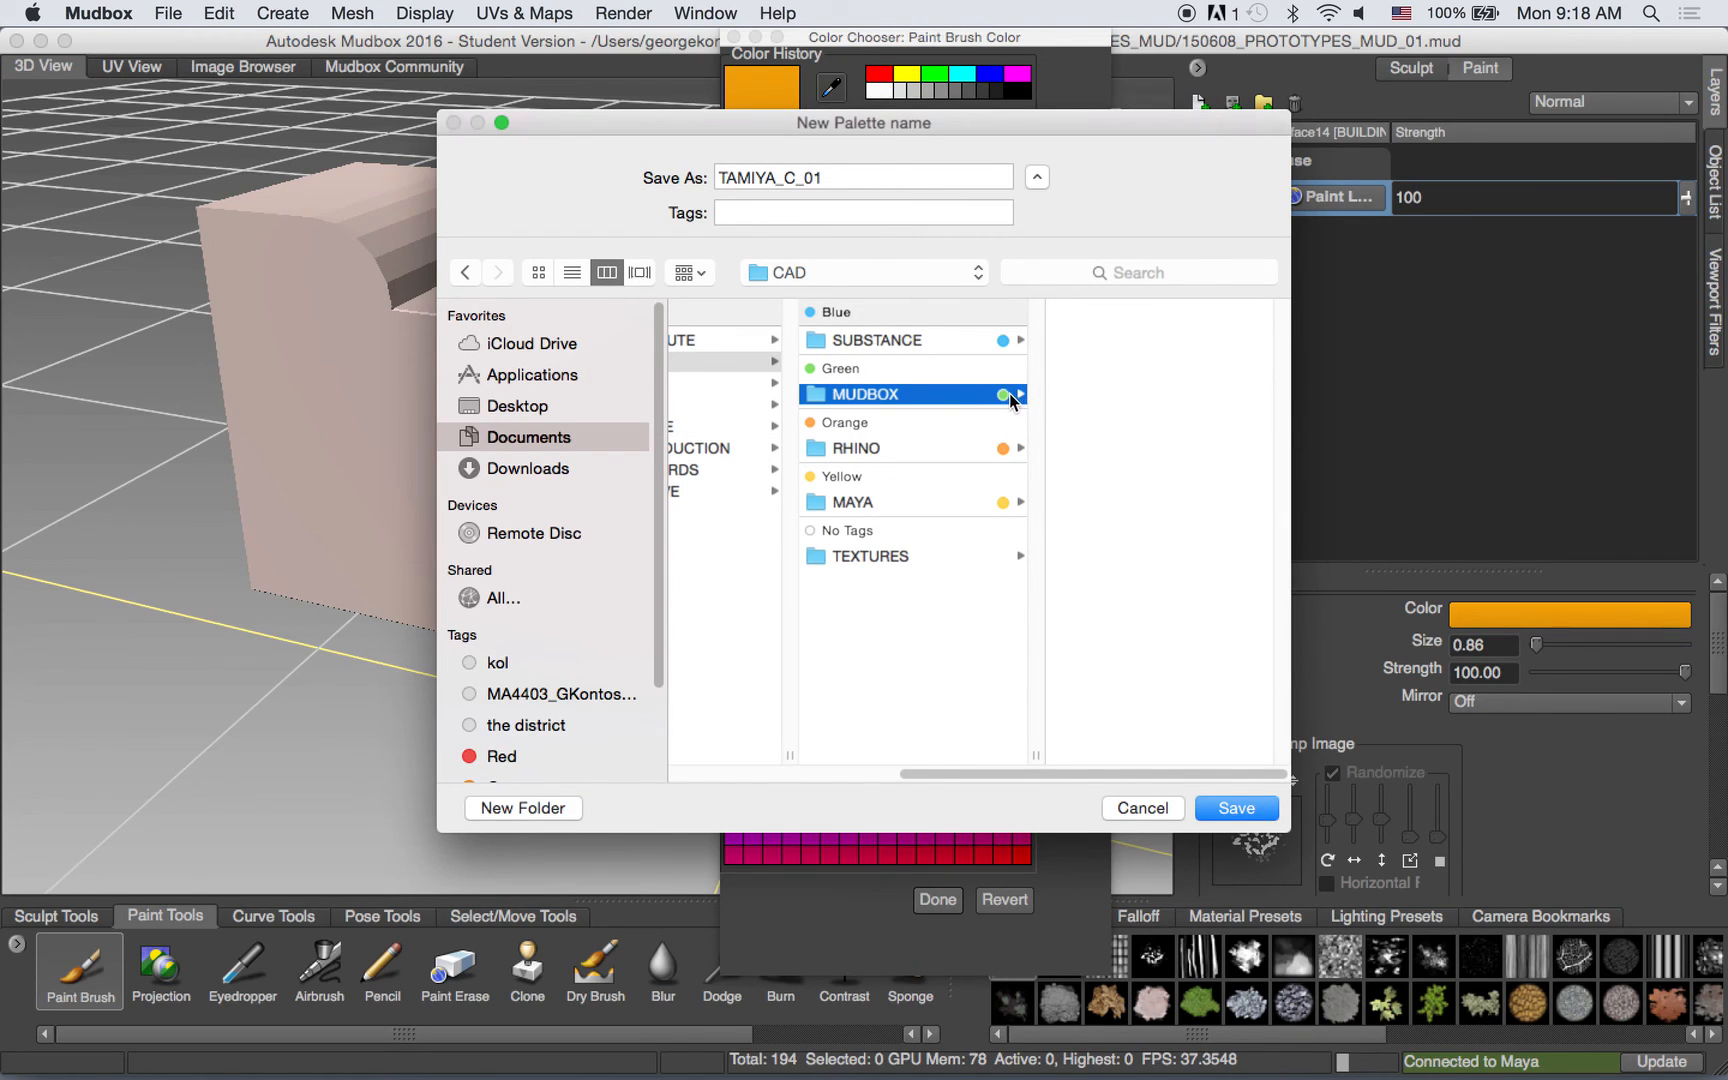
click(1140, 355)
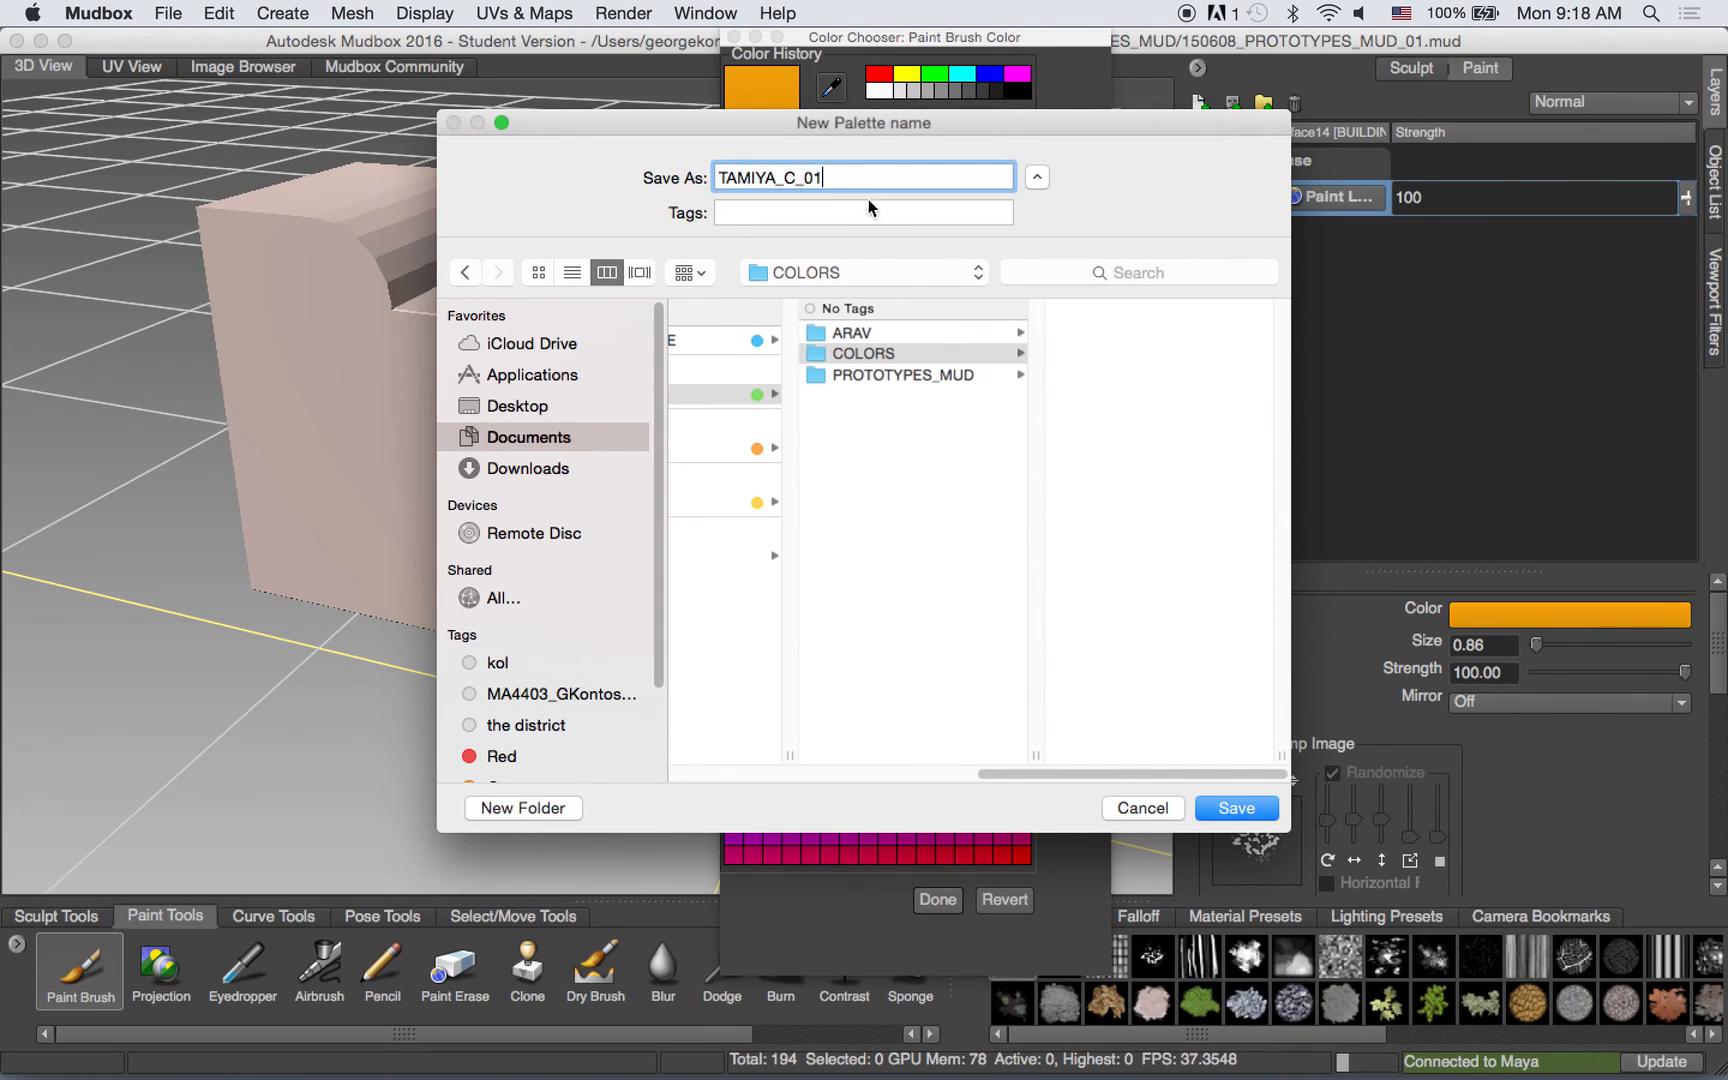
click(1236, 808)
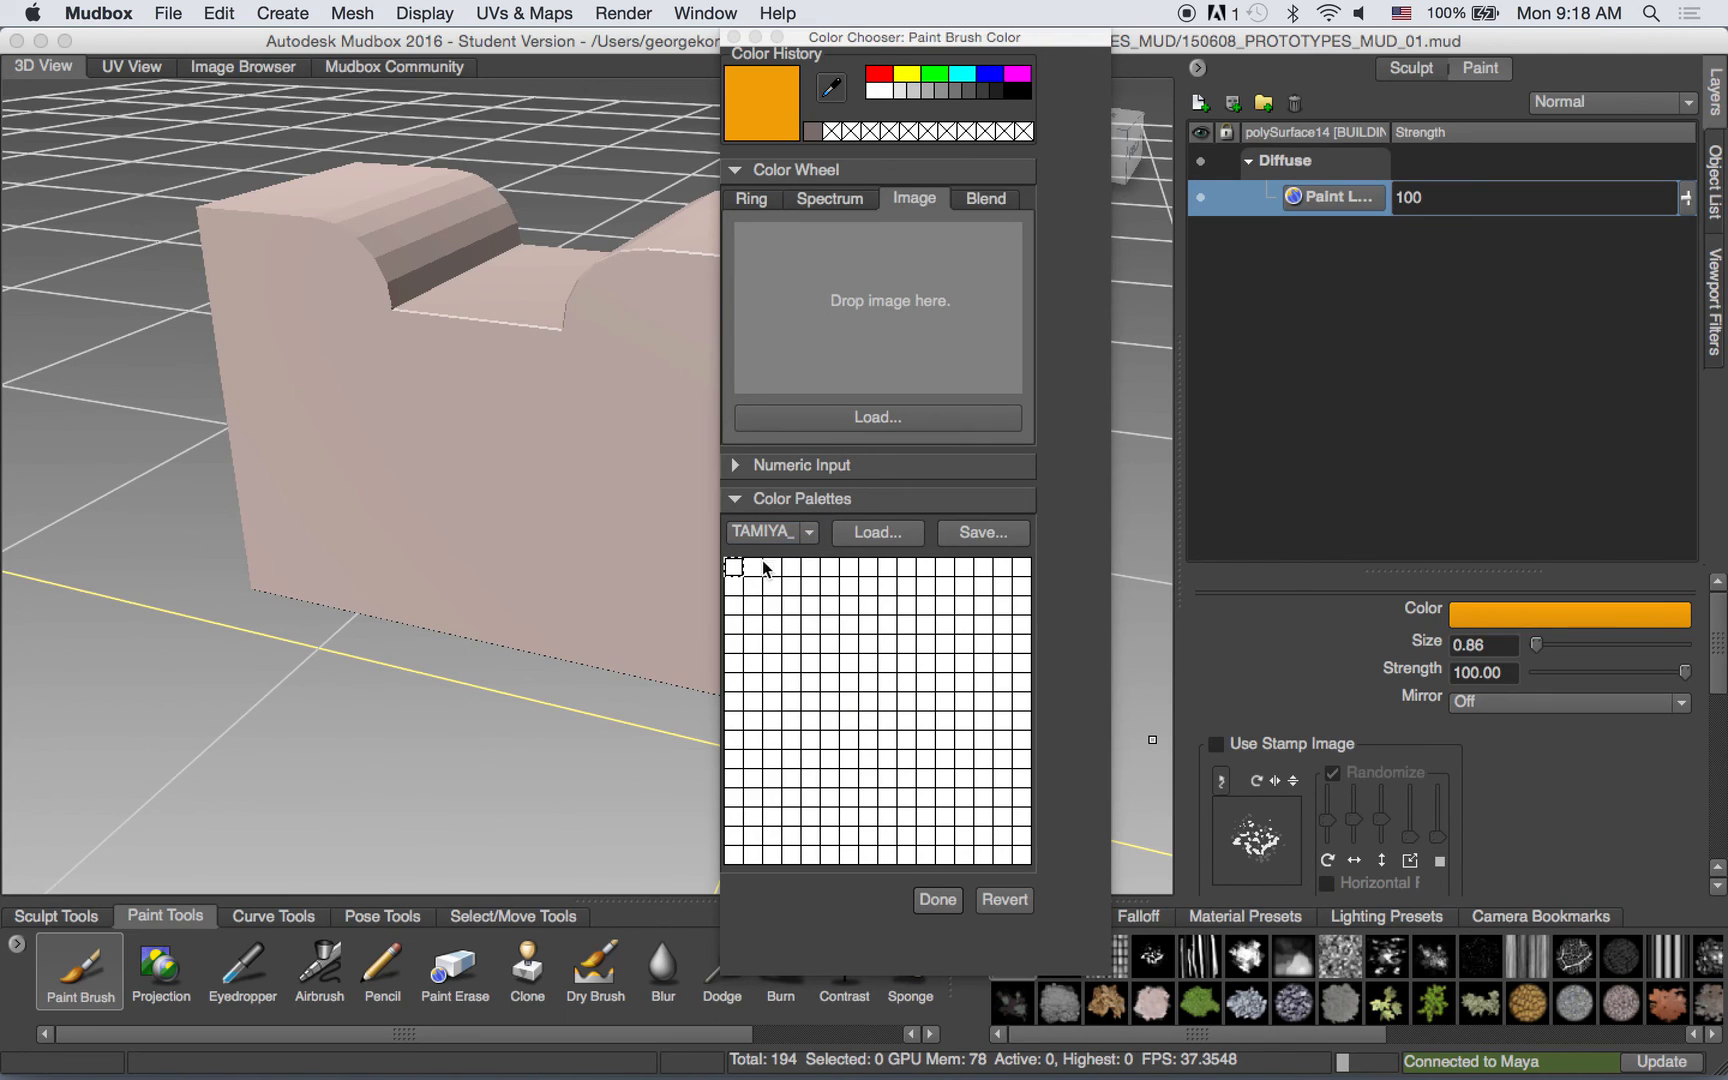
Save the empty TAMIYA_C_01 palette again into the COLORS folder inside MUDBOX.
click(989, 537)
click(989, 537)
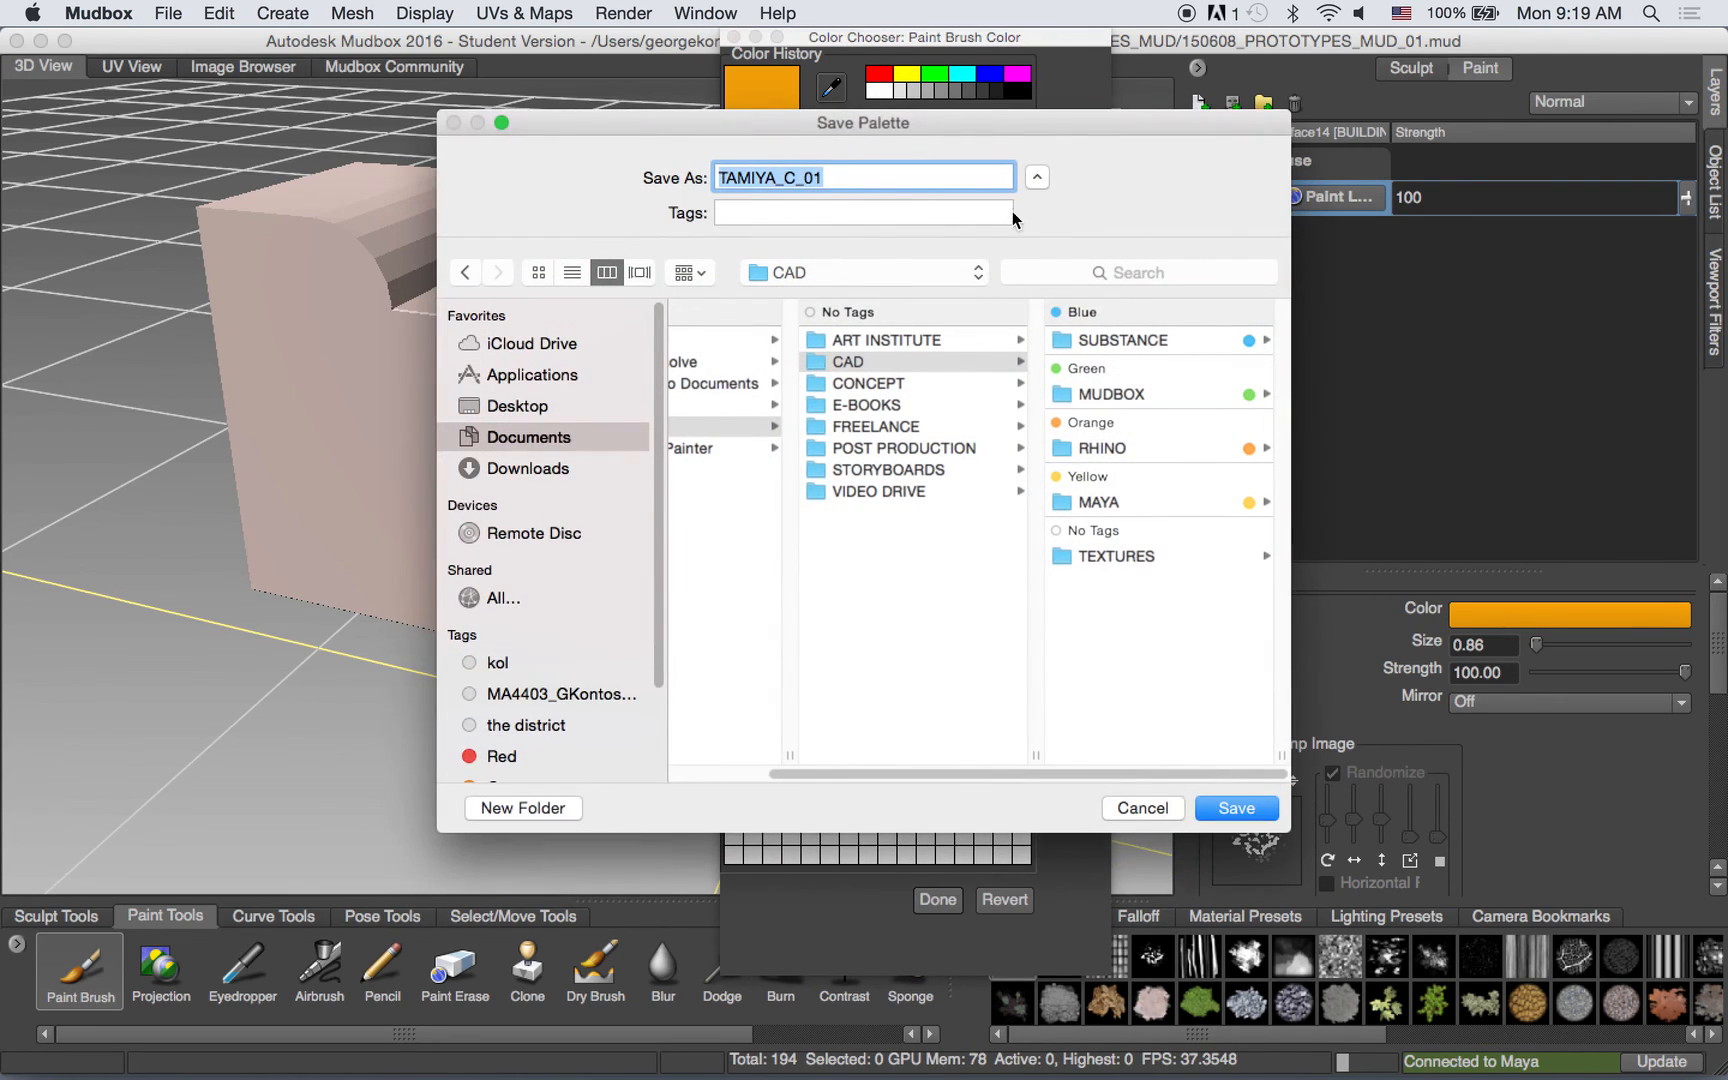
click(1122, 397)
click(1125, 356)
click(1240, 808)
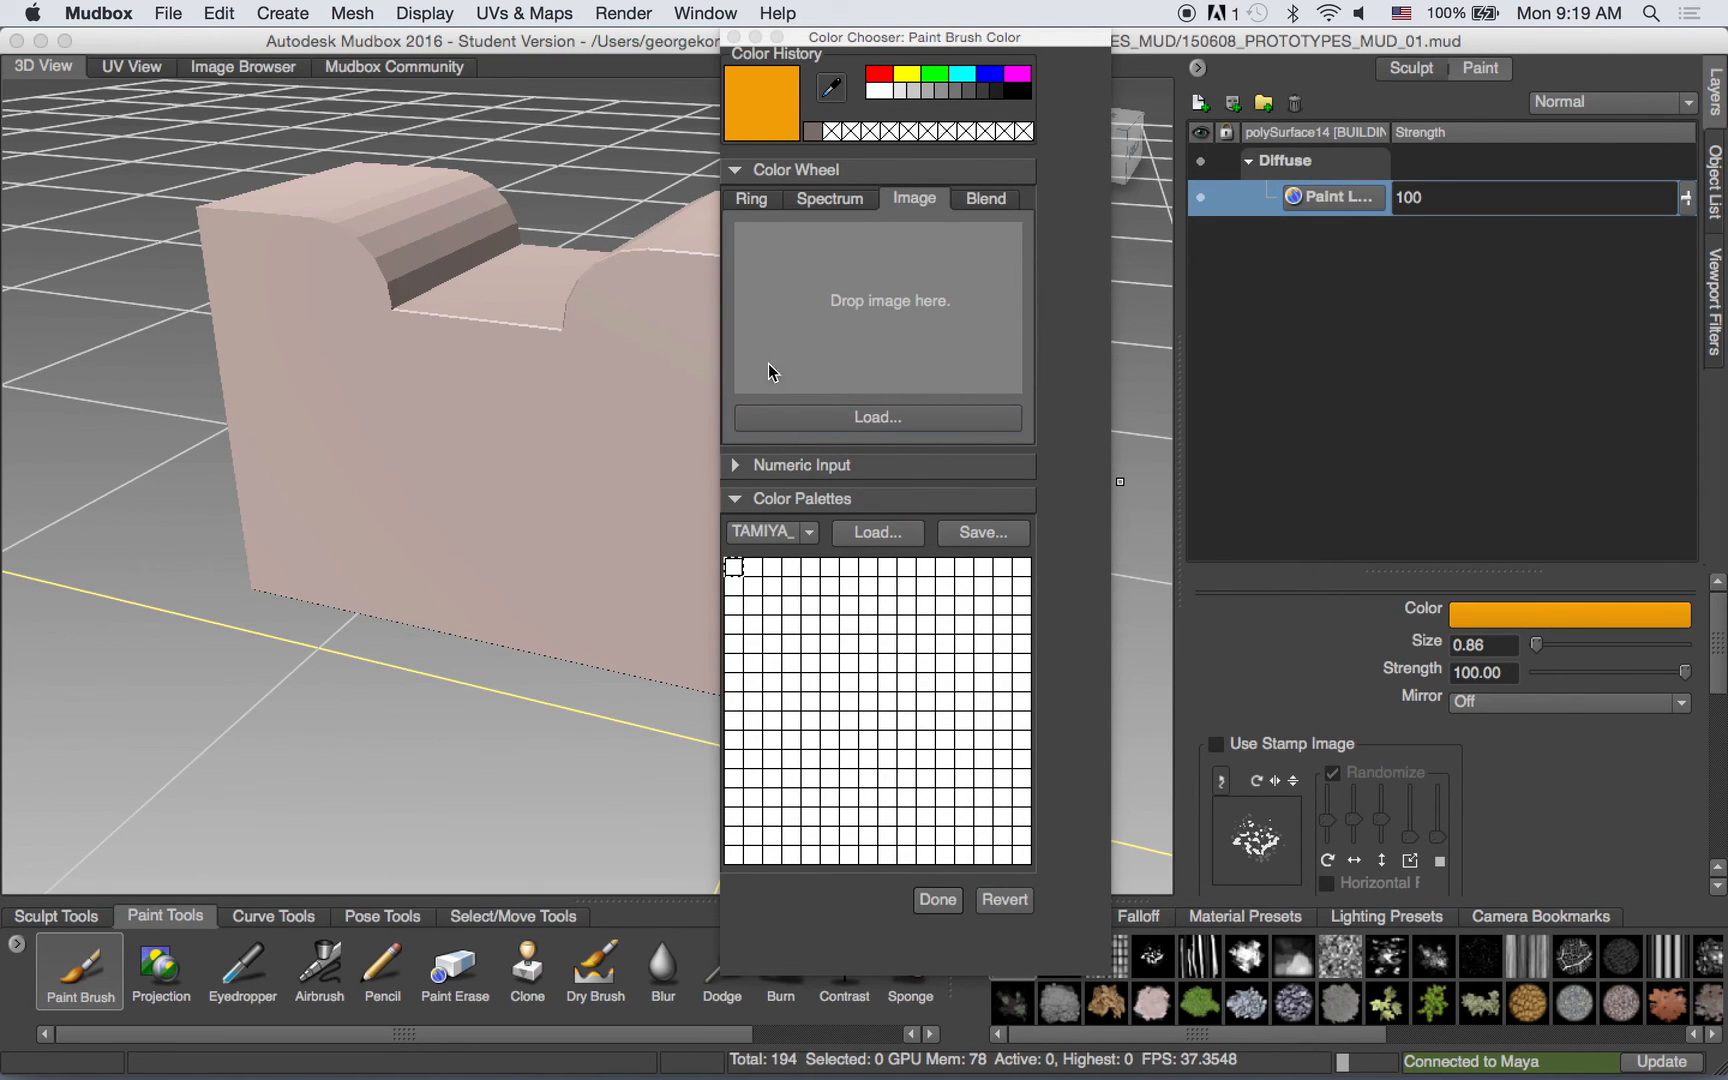
Look through the Desktop image files for the Tamiya paint chart to use as the color wheel image, previewing several candidates.
click(876, 417)
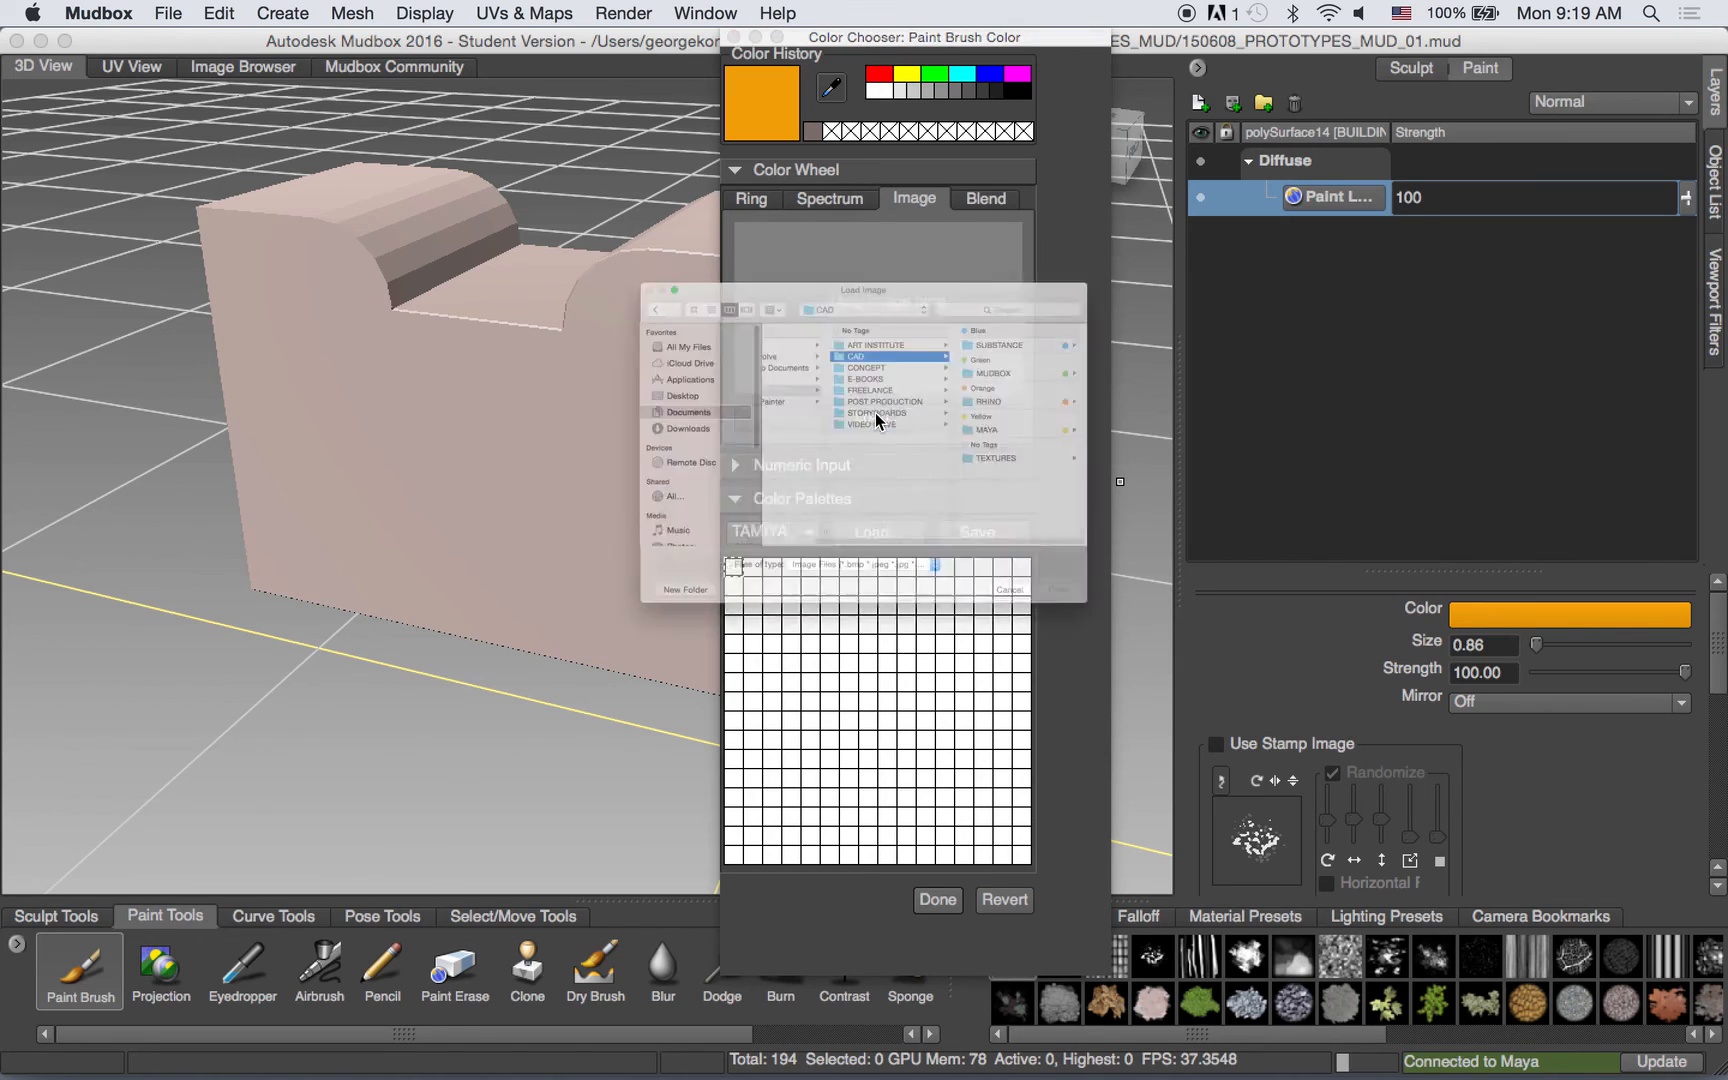
click(553, 356)
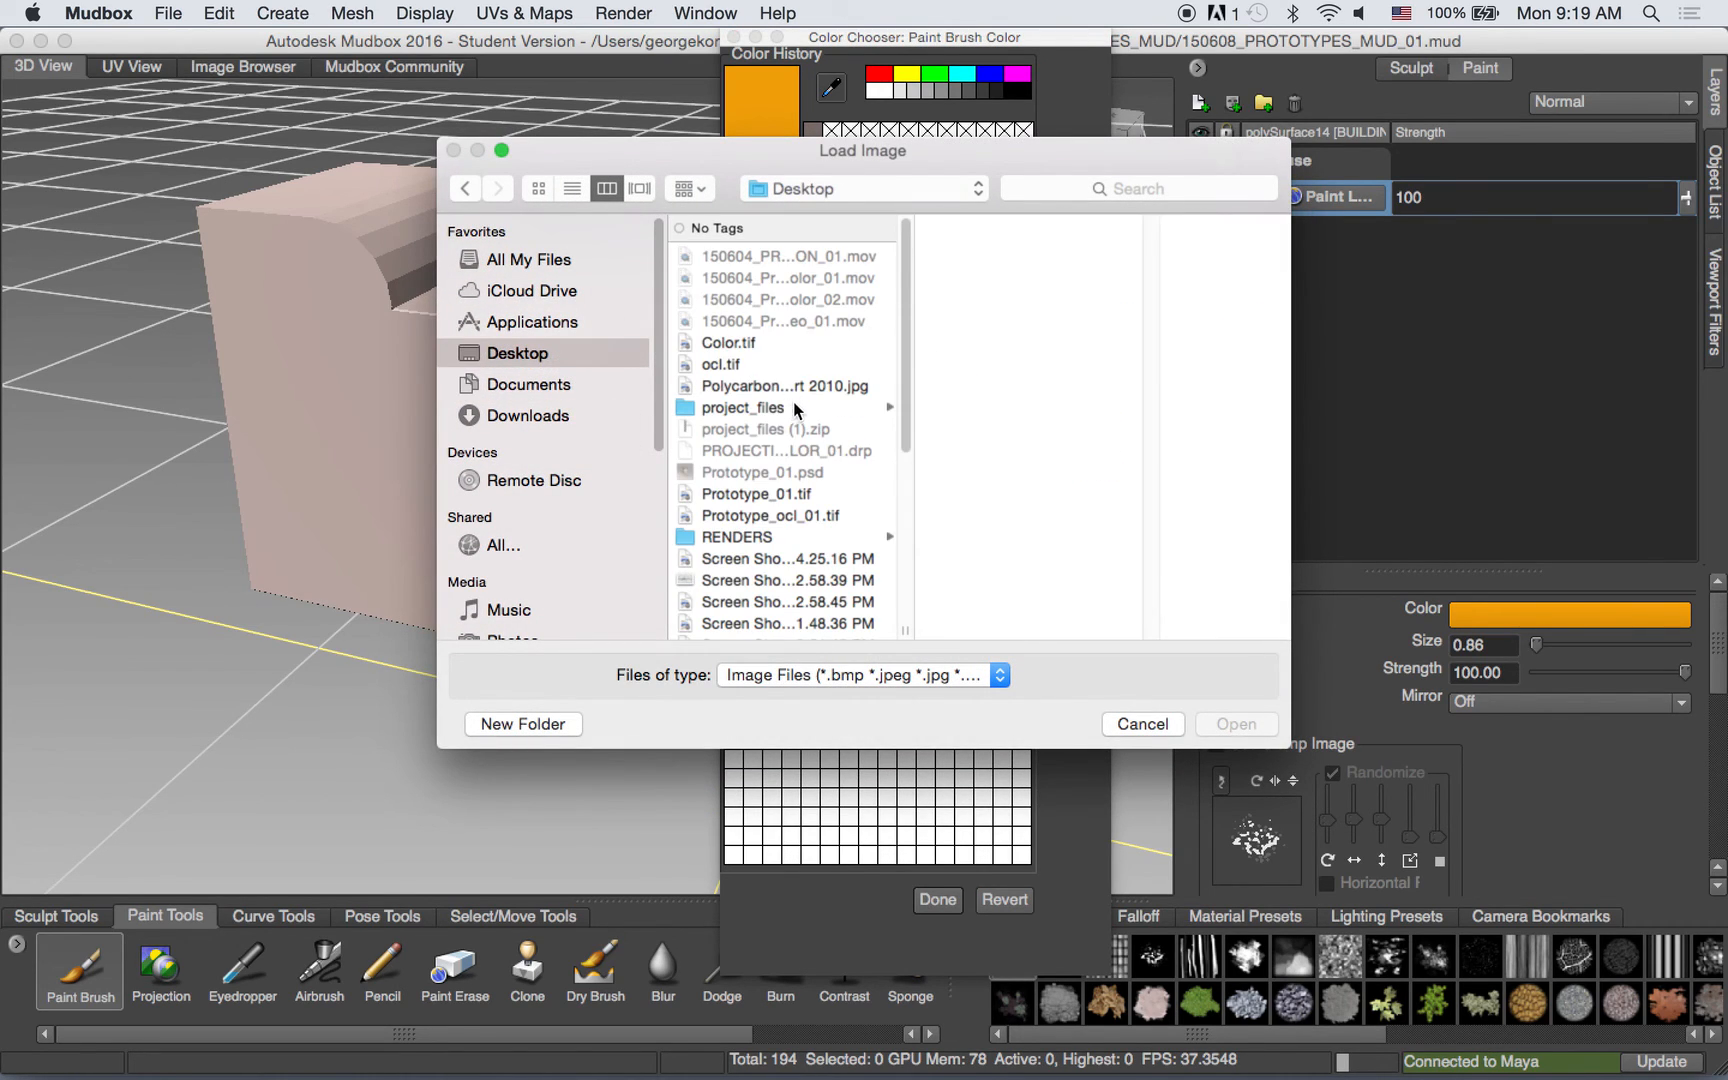
scroll(913, 366, down, 5)
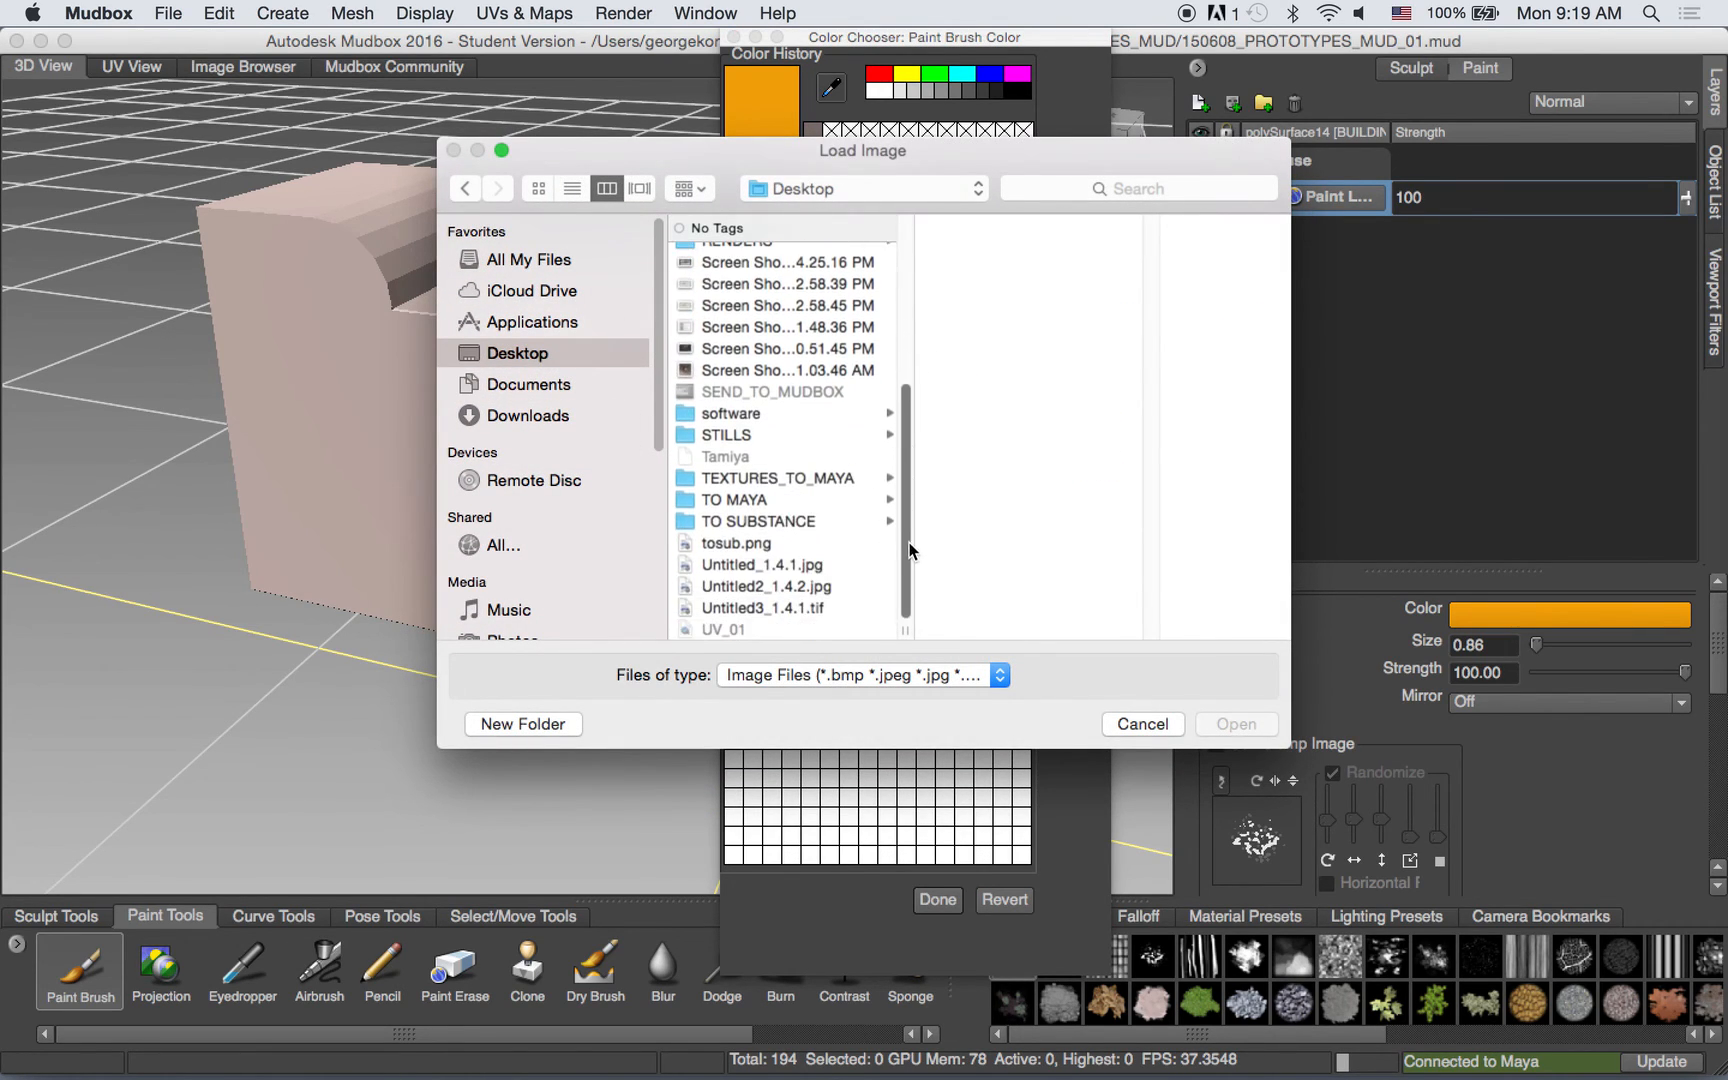
scroll(907, 418, up, 2)
scroll(907, 418, down, 1)
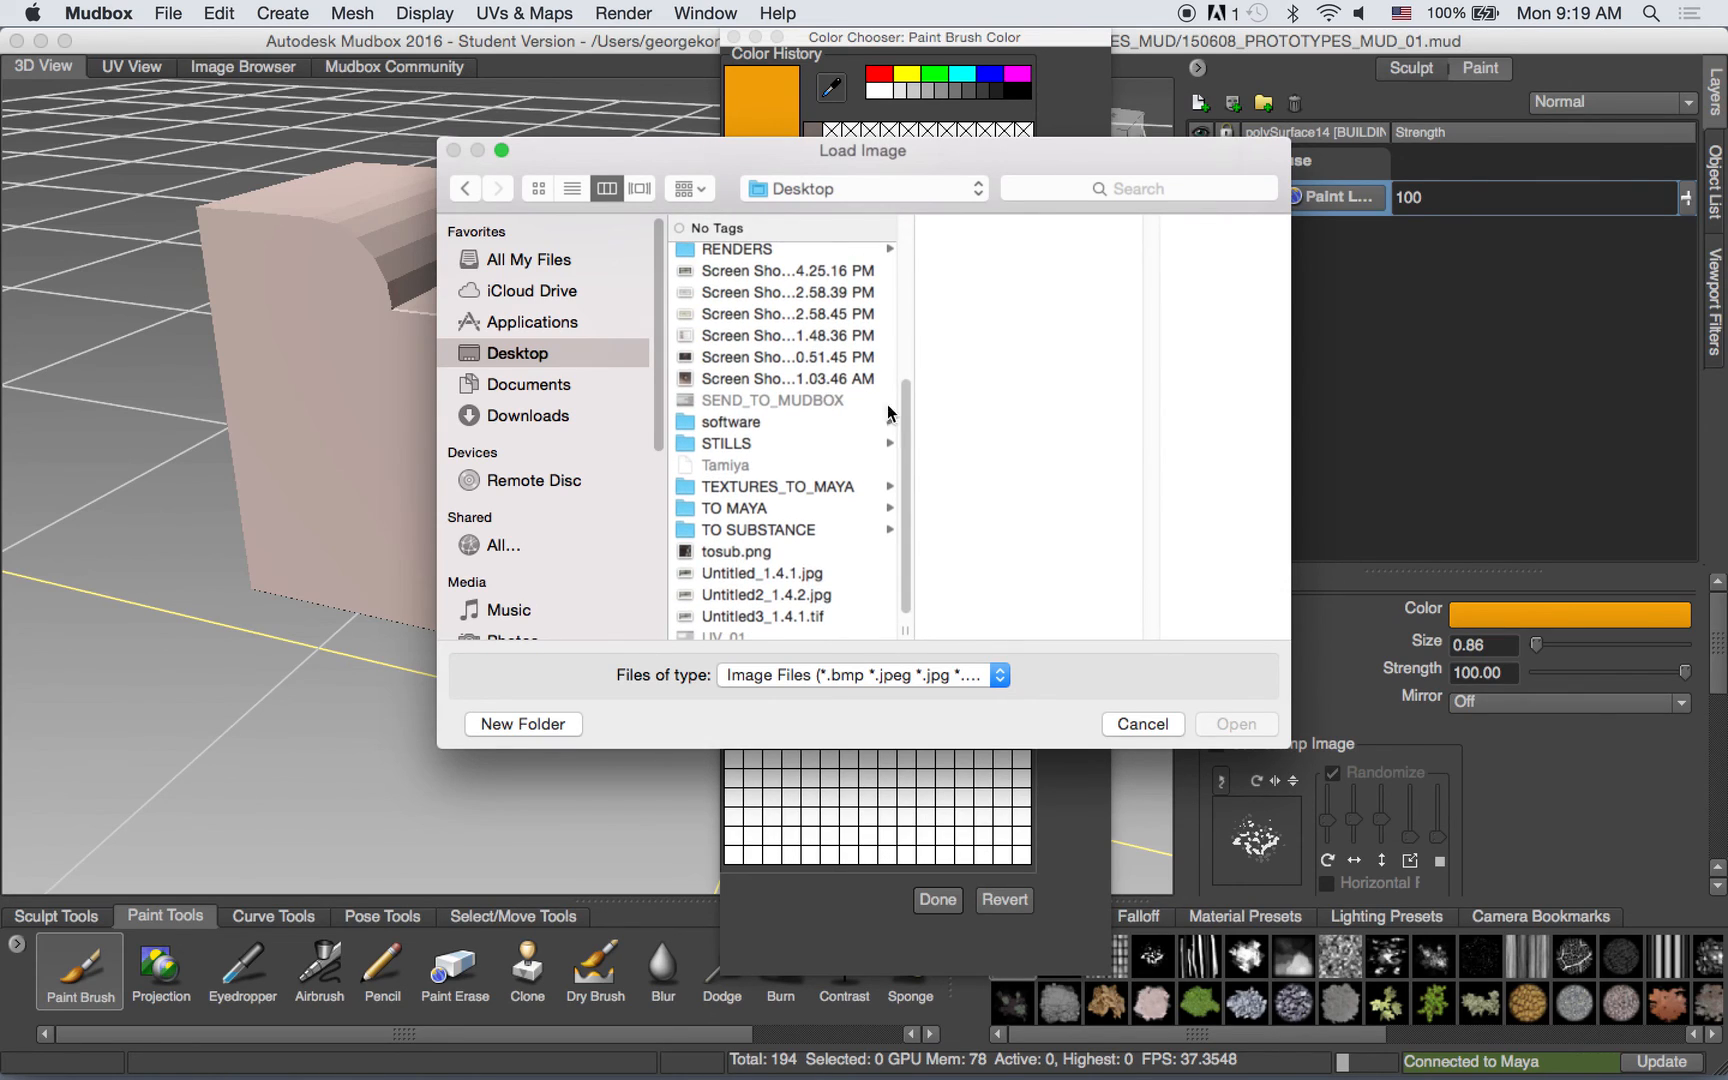
scroll(915, 495, up, 5)
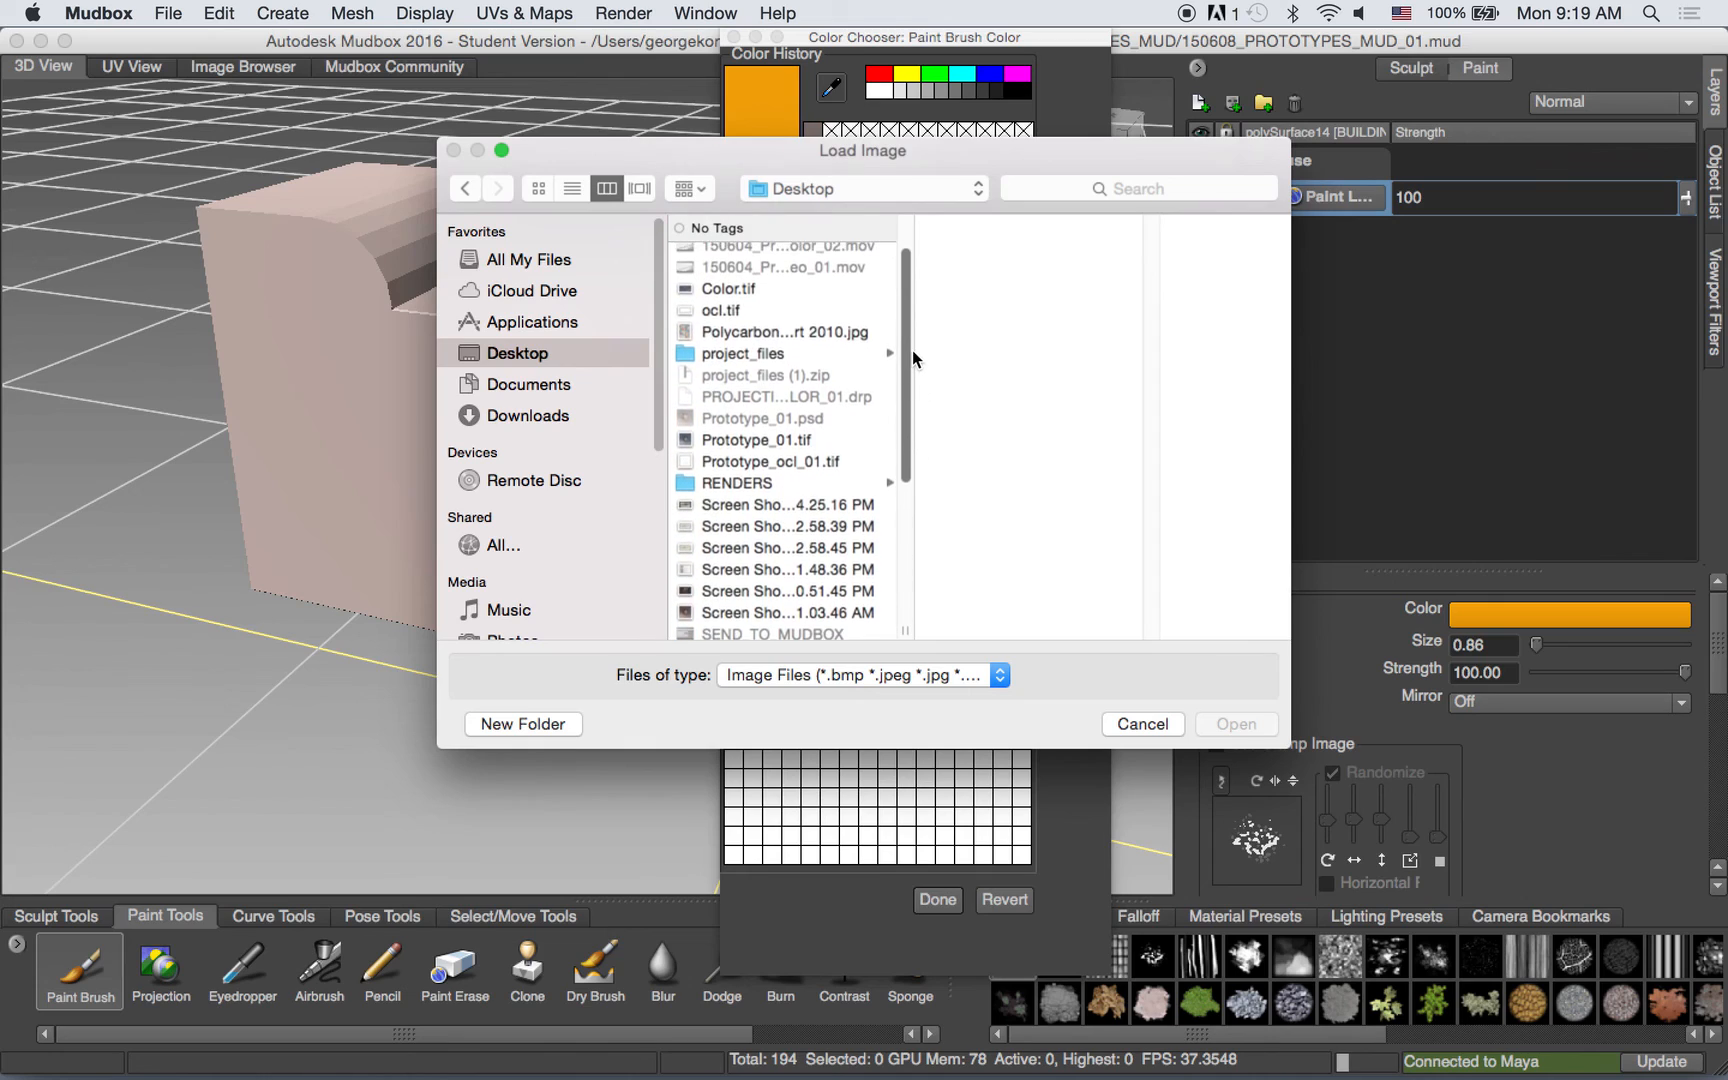
scroll(912, 345, up, 3)
click(716, 341)
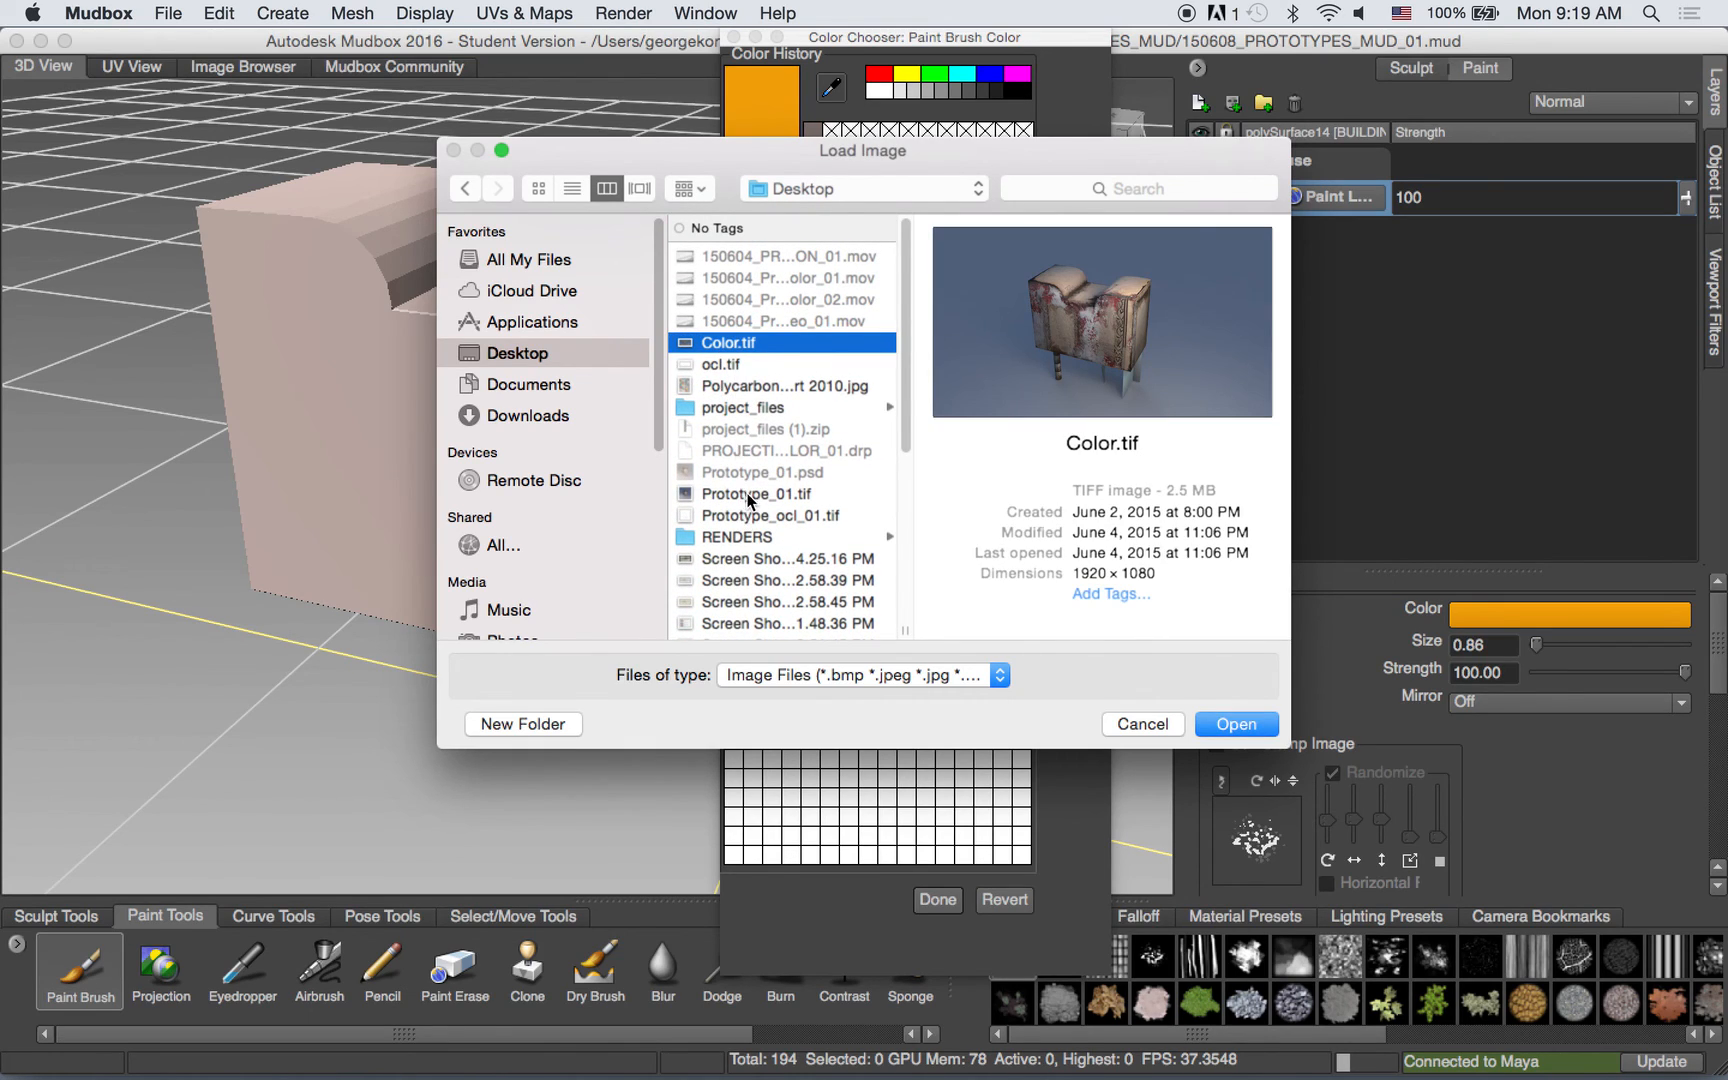
click(752, 560)
scroll(780, 530, down, 5)
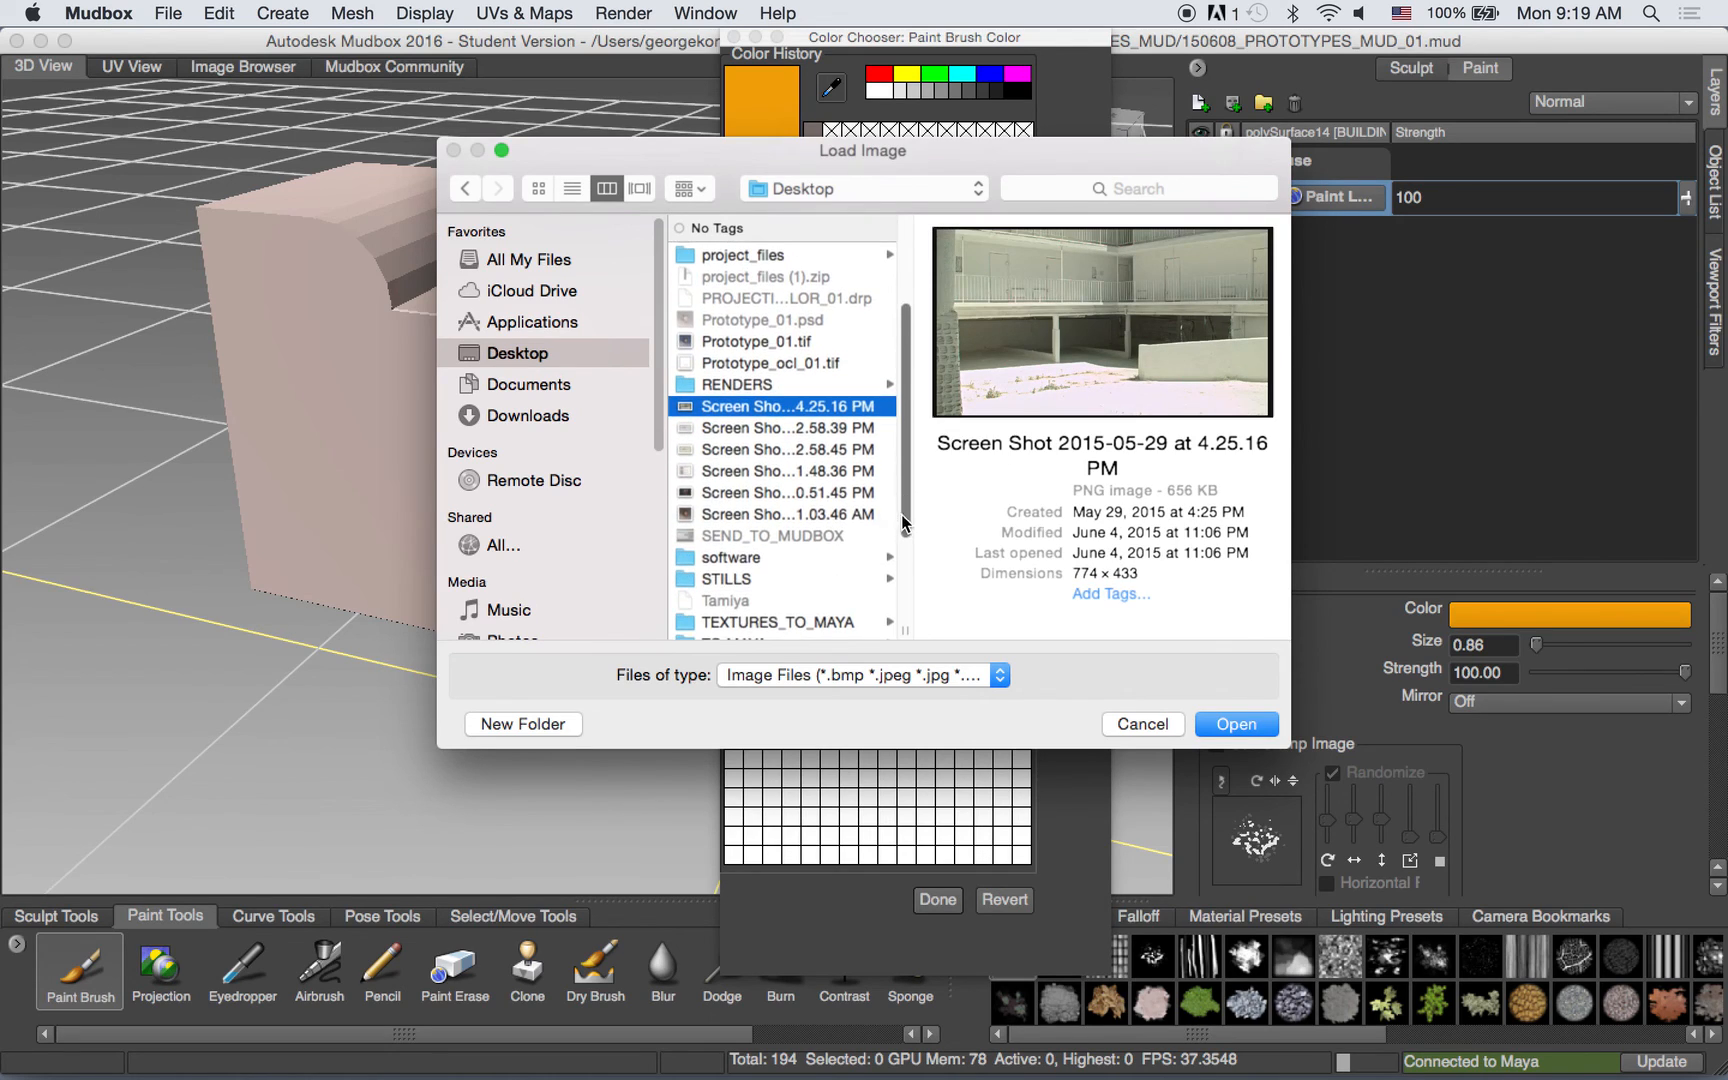
click(805, 492)
click(798, 475)
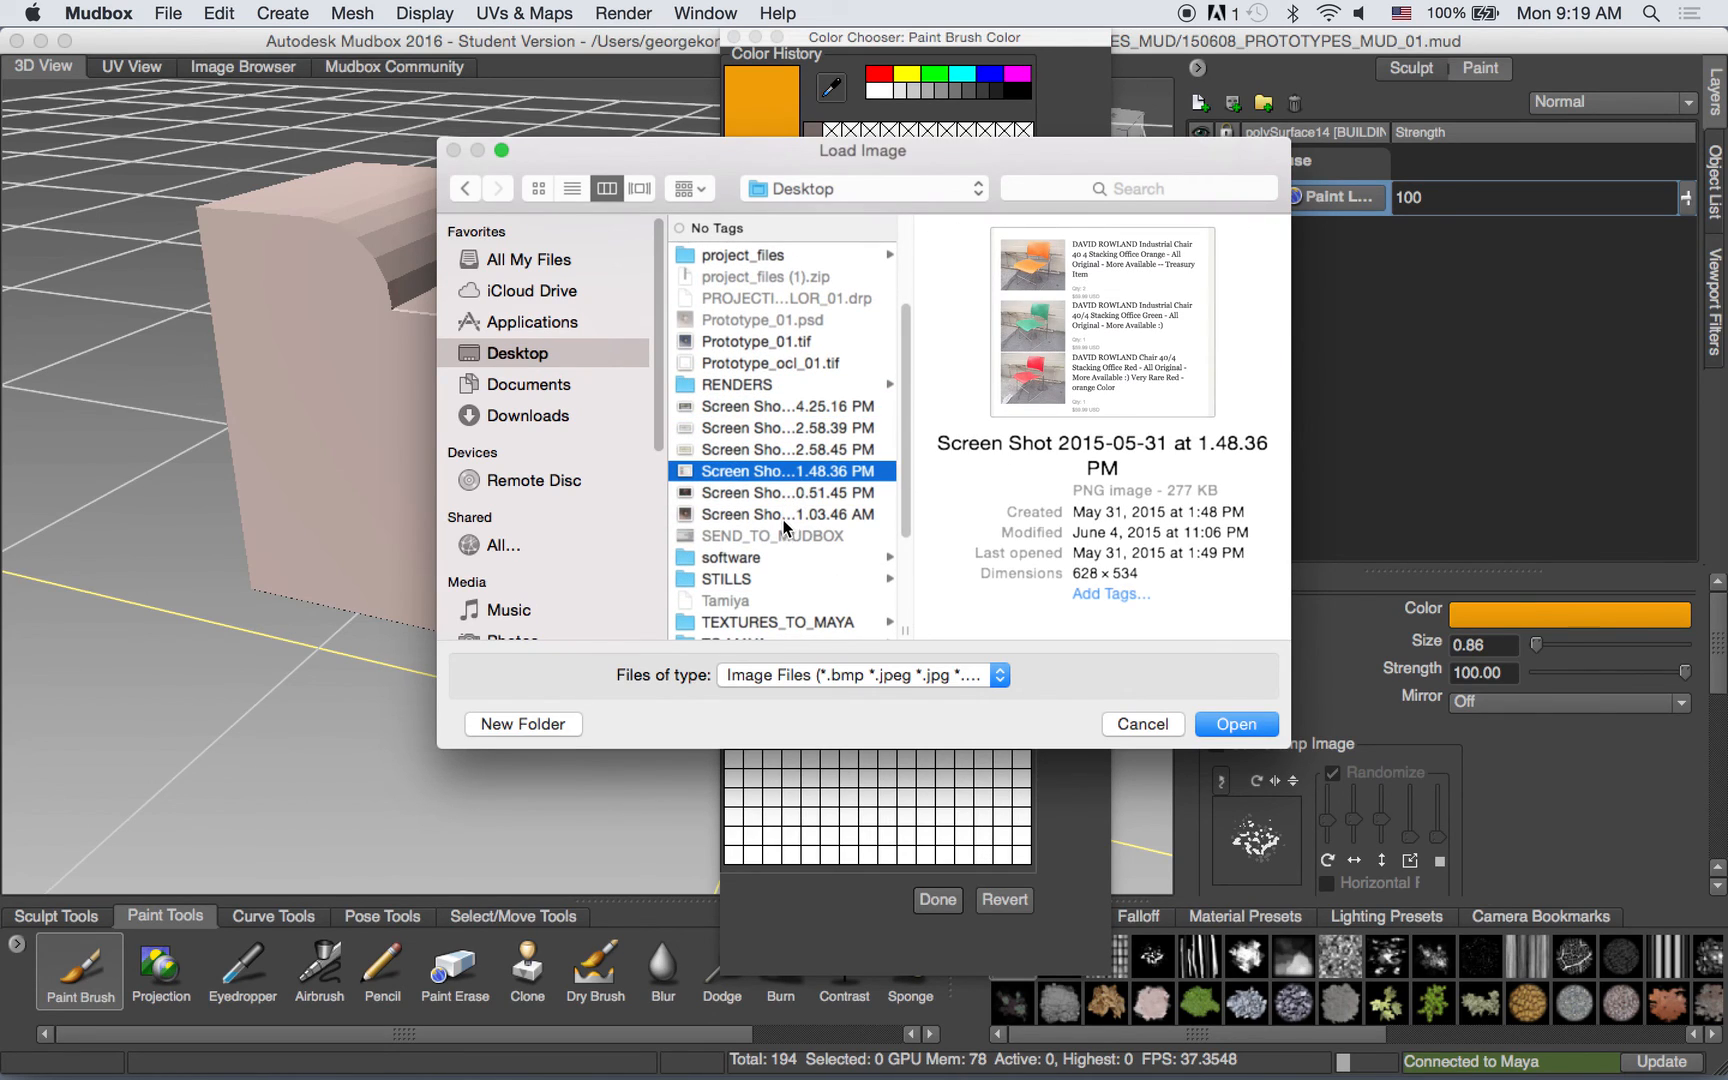
click(782, 521)
scroll(779, 528, down, 5)
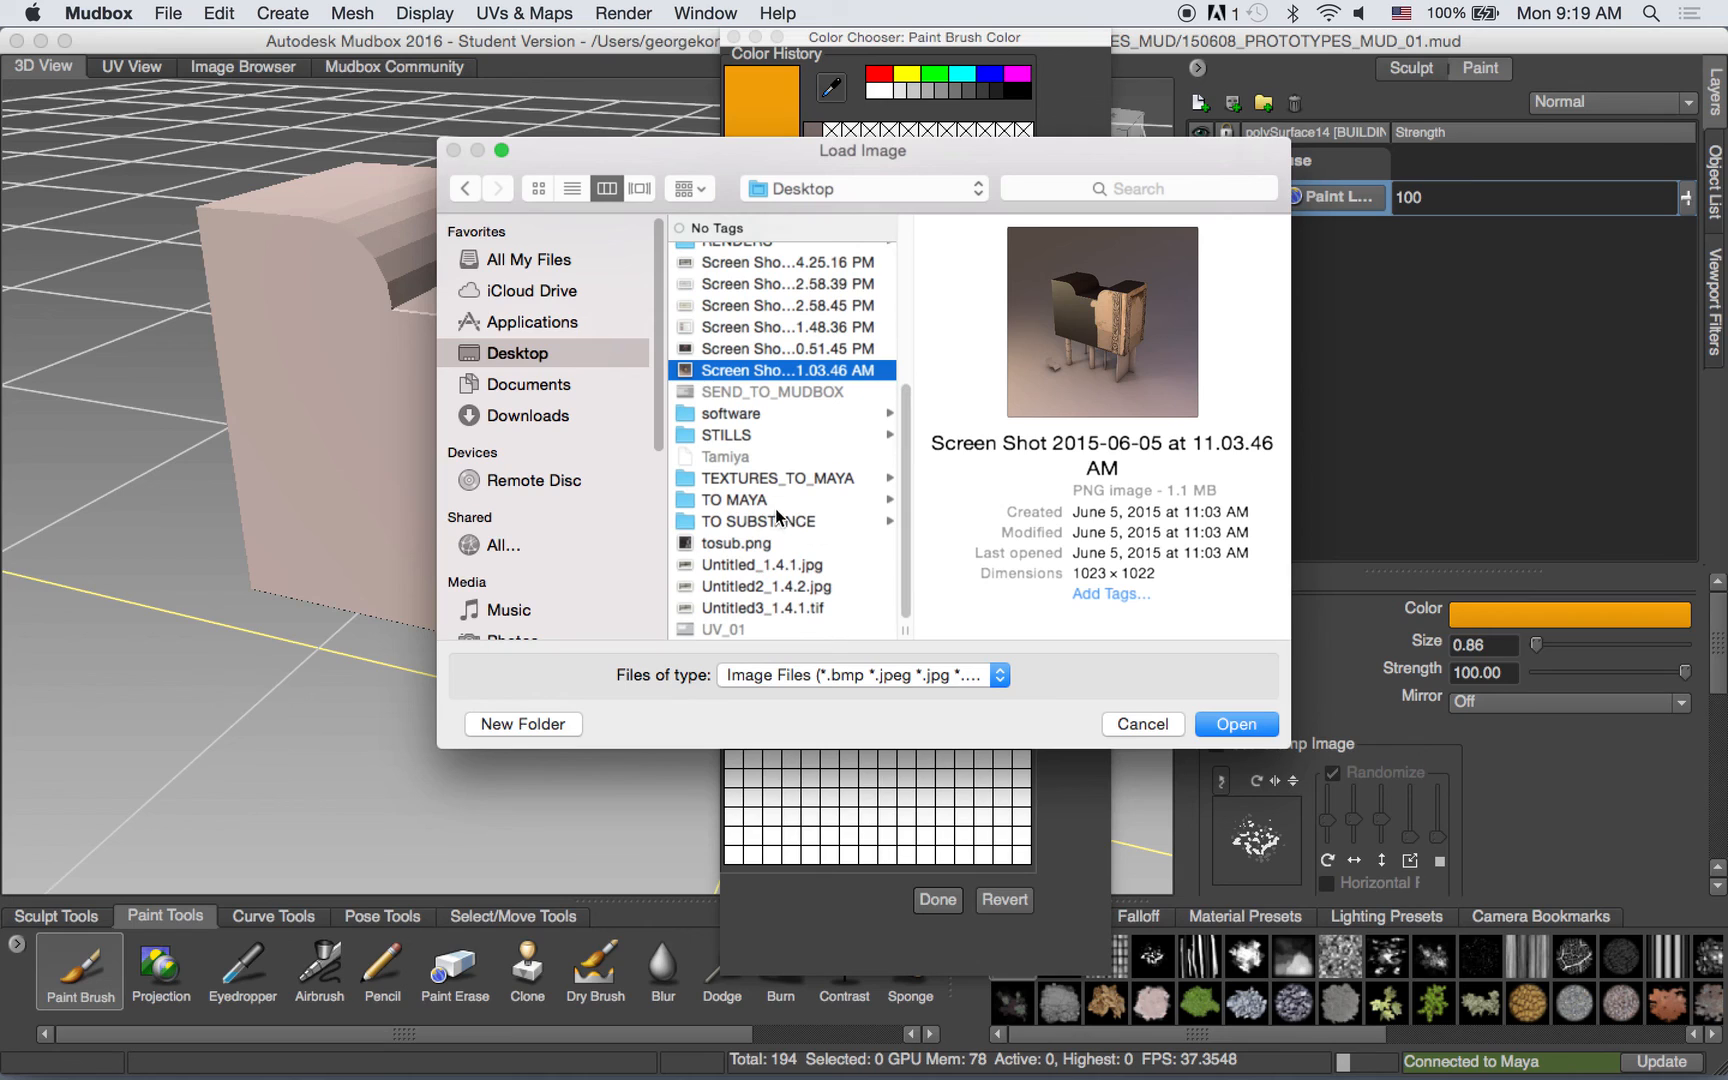
click(745, 565)
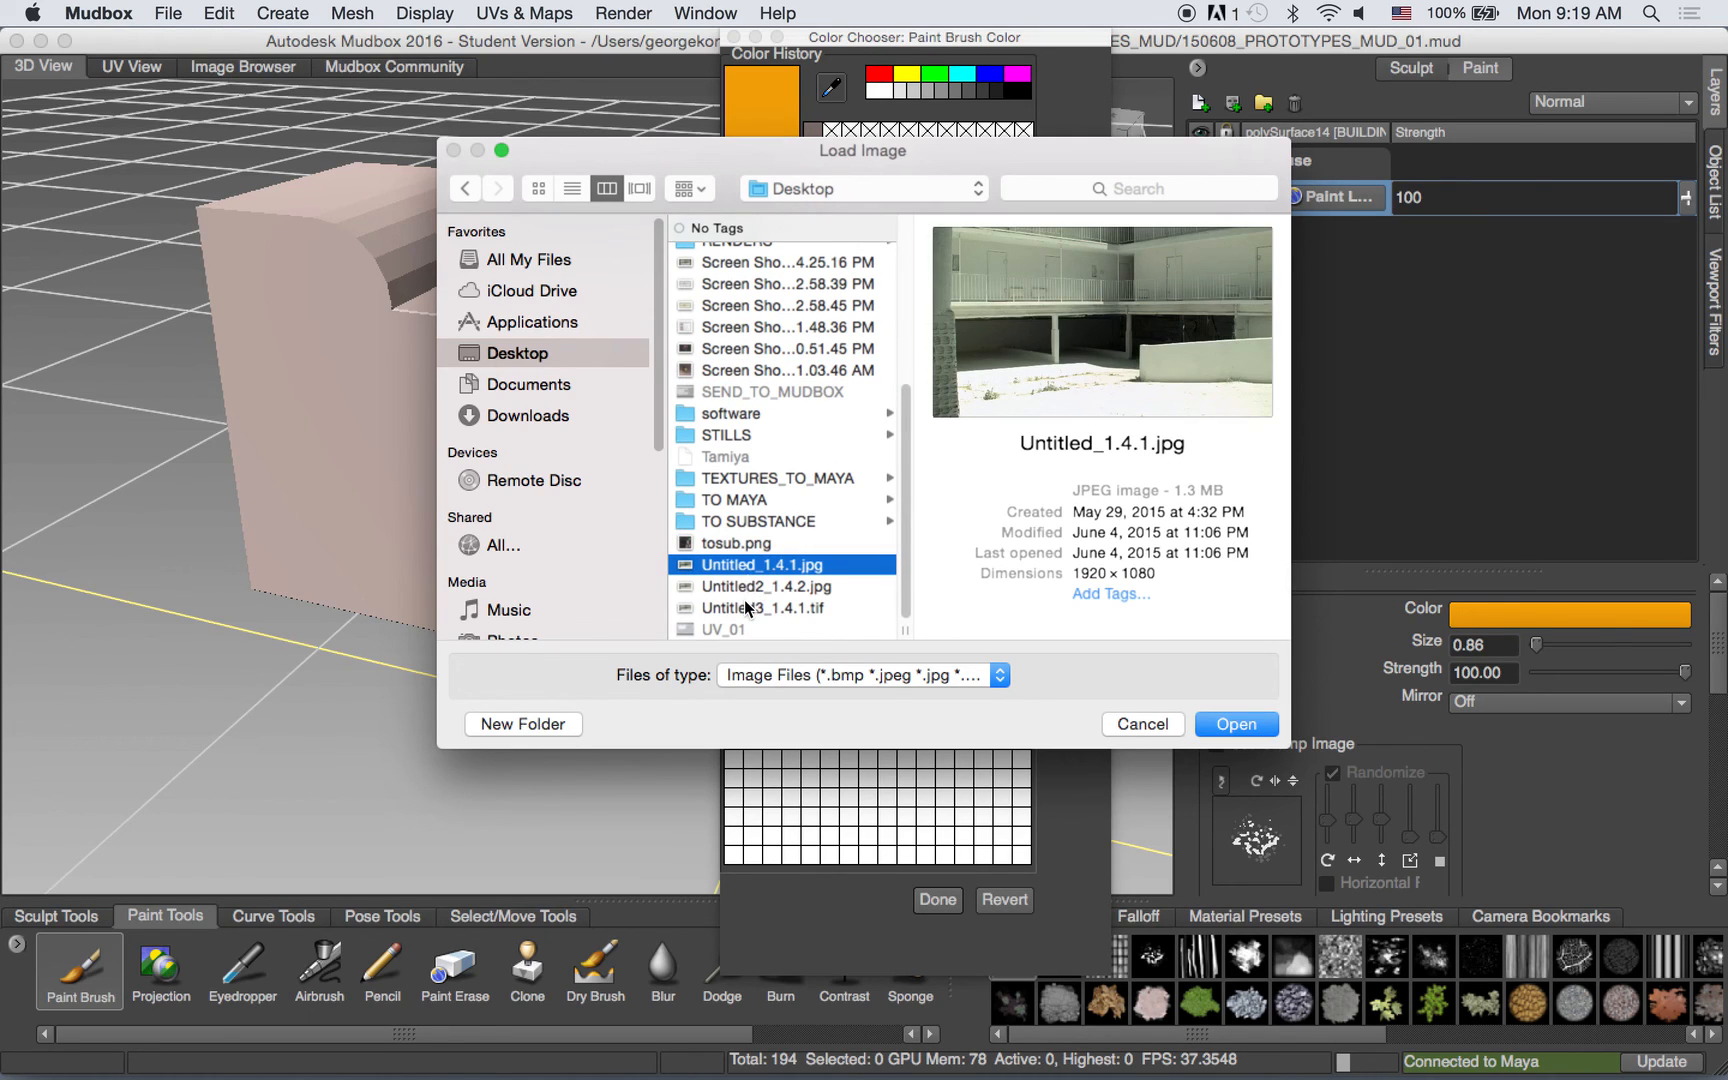
click(760, 604)
scroll(770, 560, up, 8)
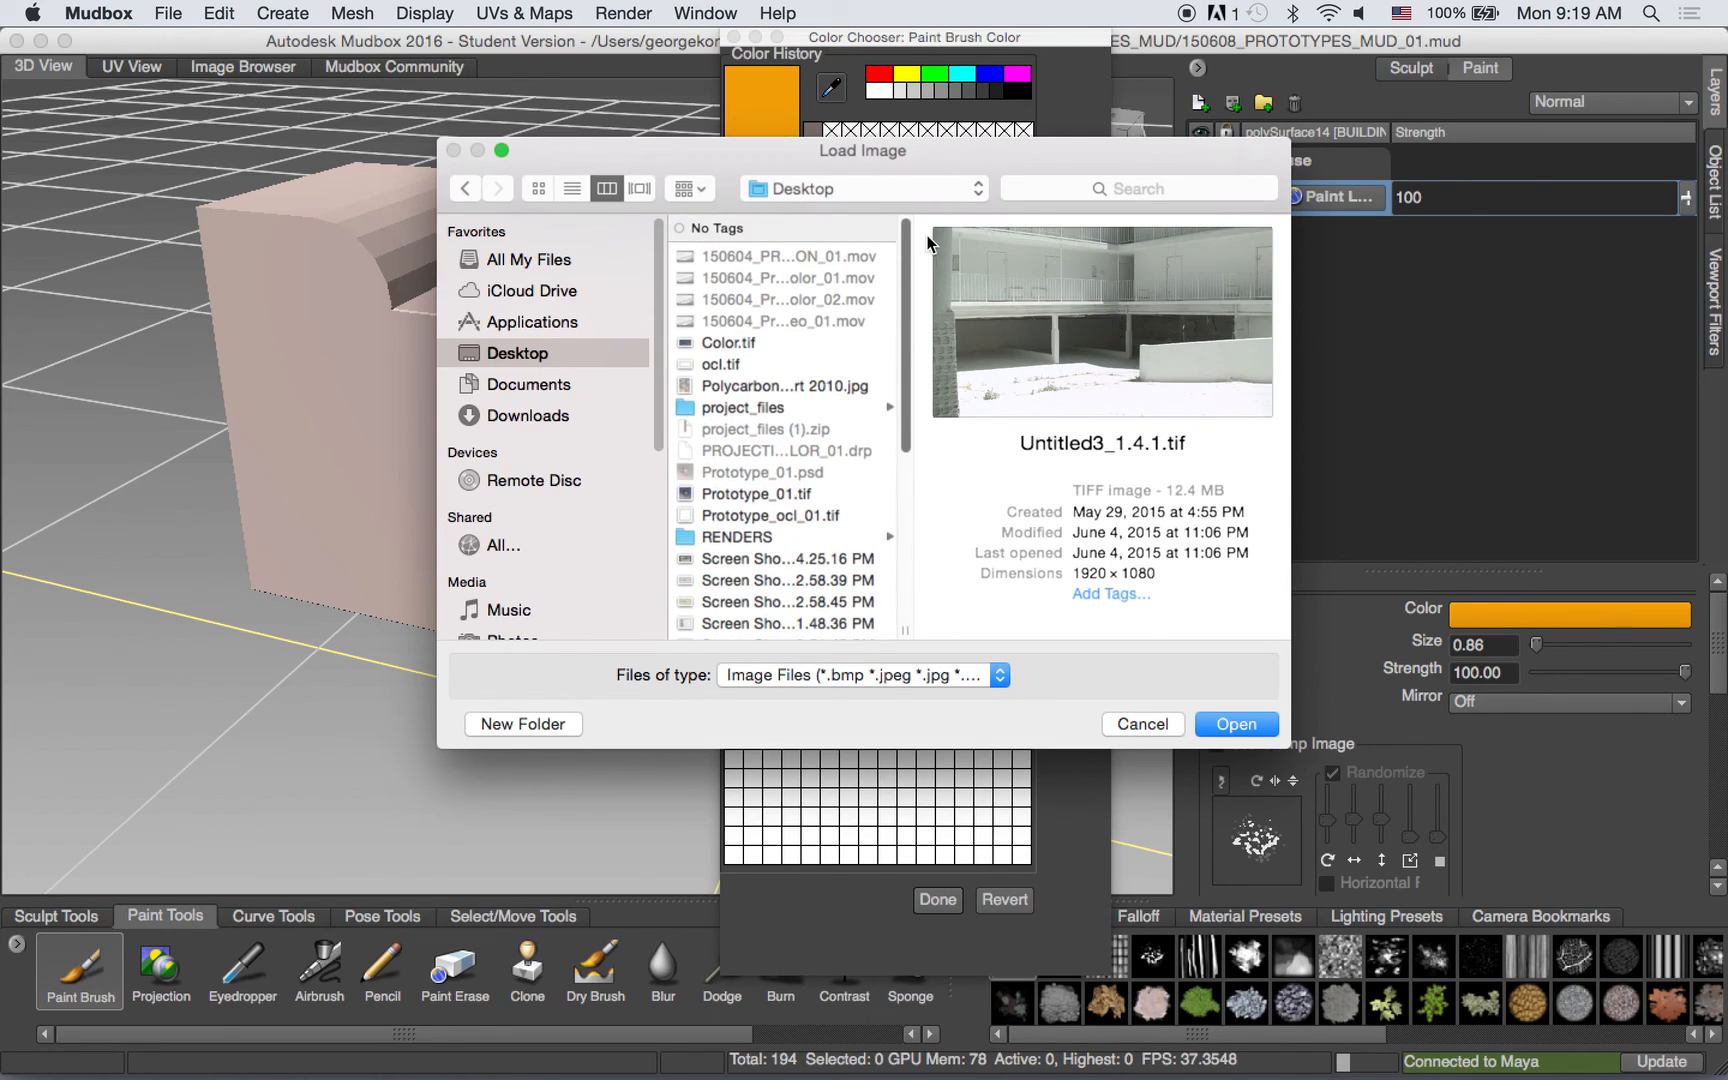
Load the Polycarbon...rt 2010.jpg paint chart from the Desktop into the color wheel's image area.
click(752, 343)
click(745, 386)
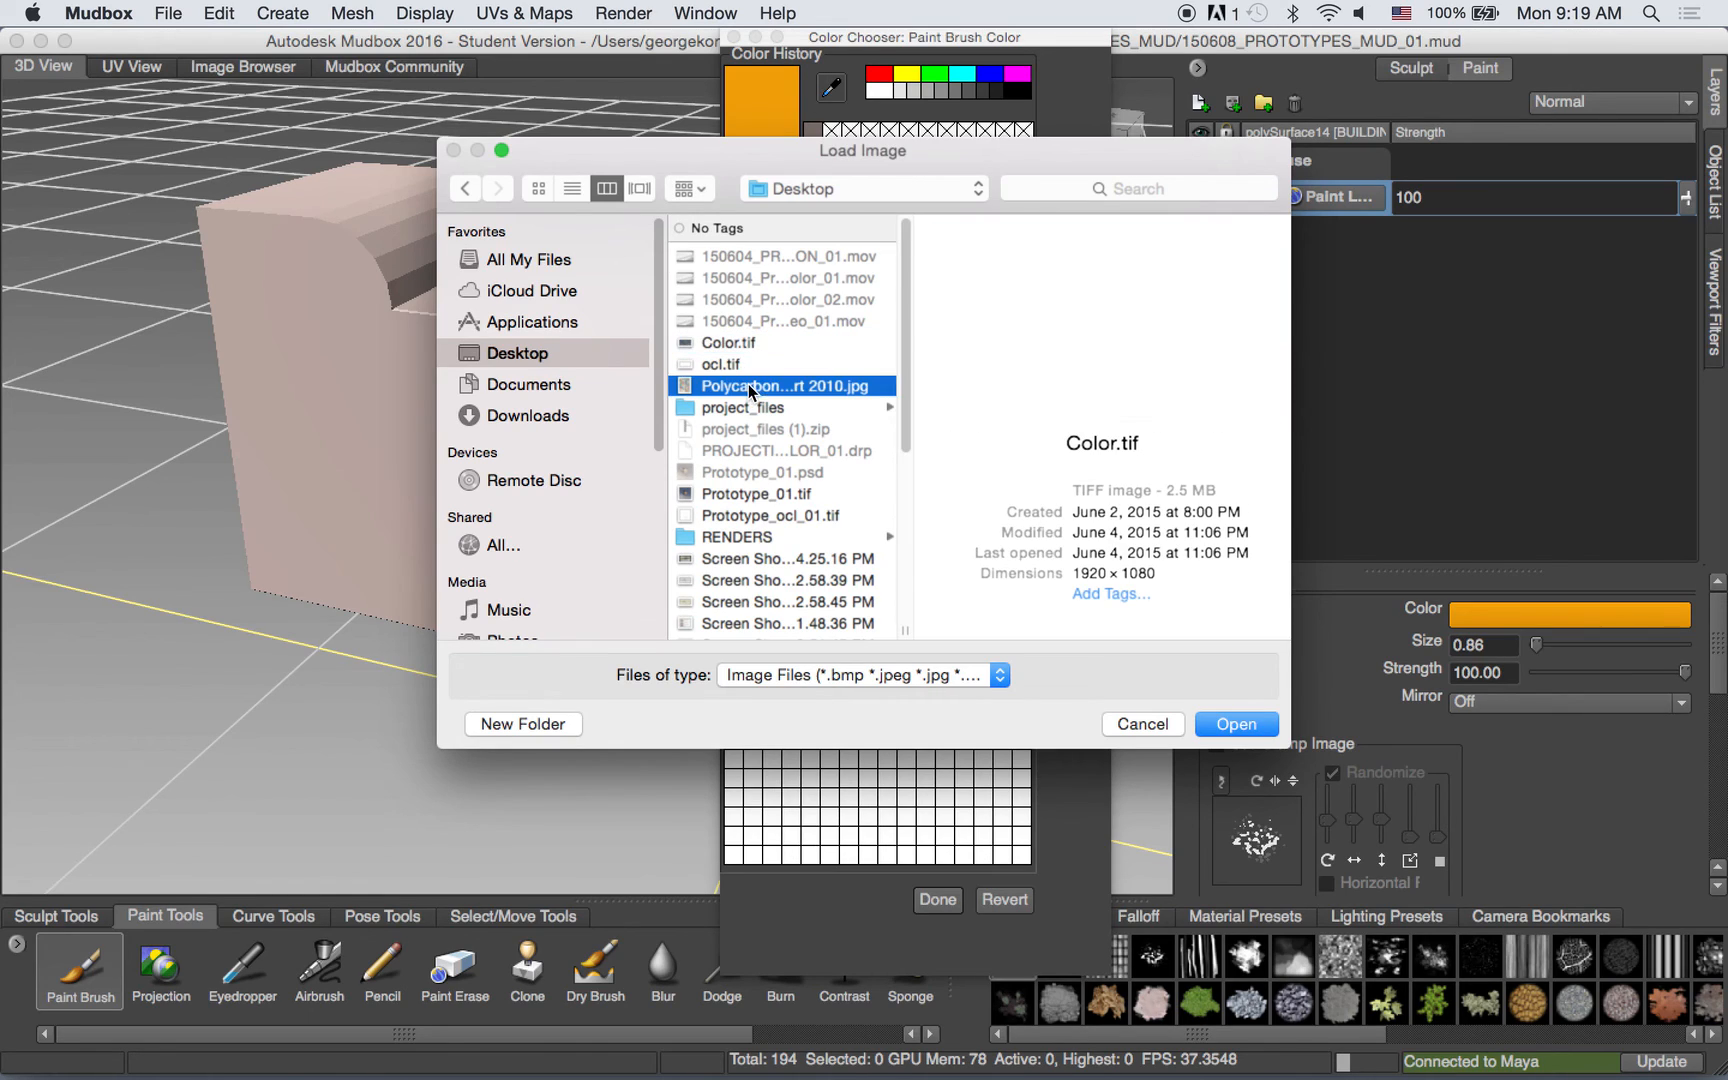
click(1262, 728)
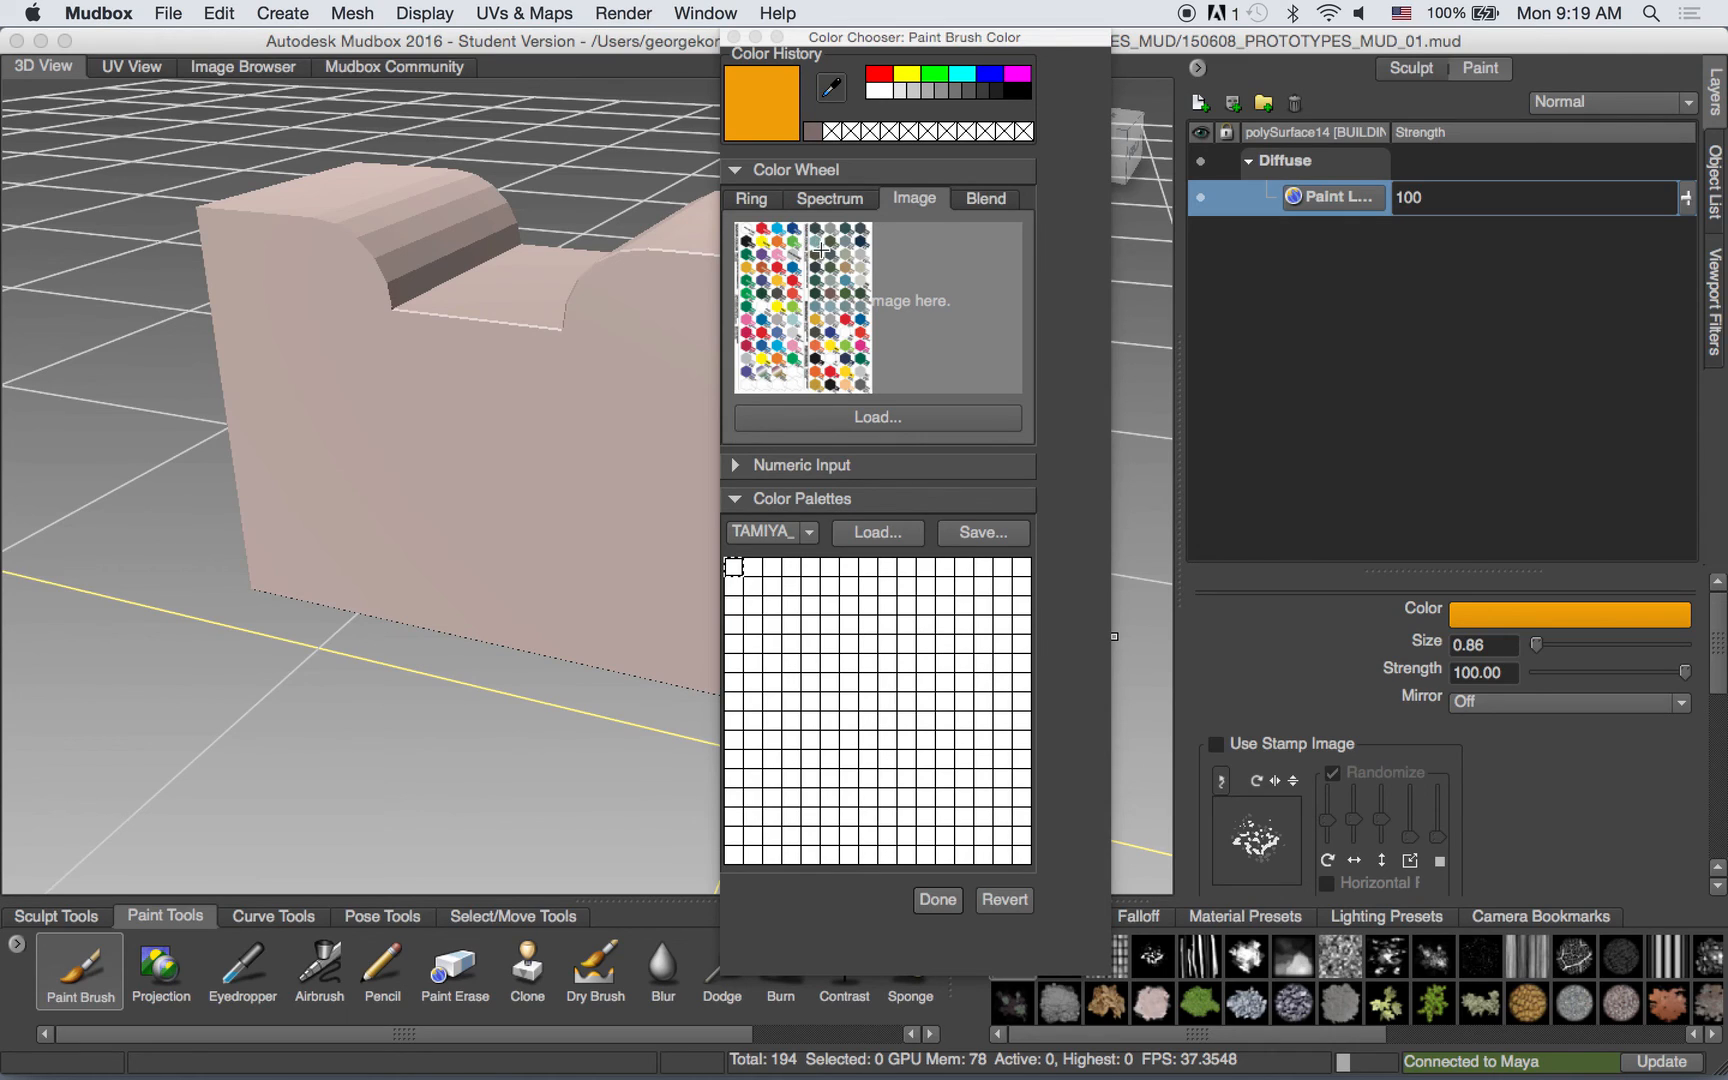
Sample teal, dark grey-green and medium grey from the paint chart and store them in the palette's first three swatches.
drag(818, 240, 816, 238)
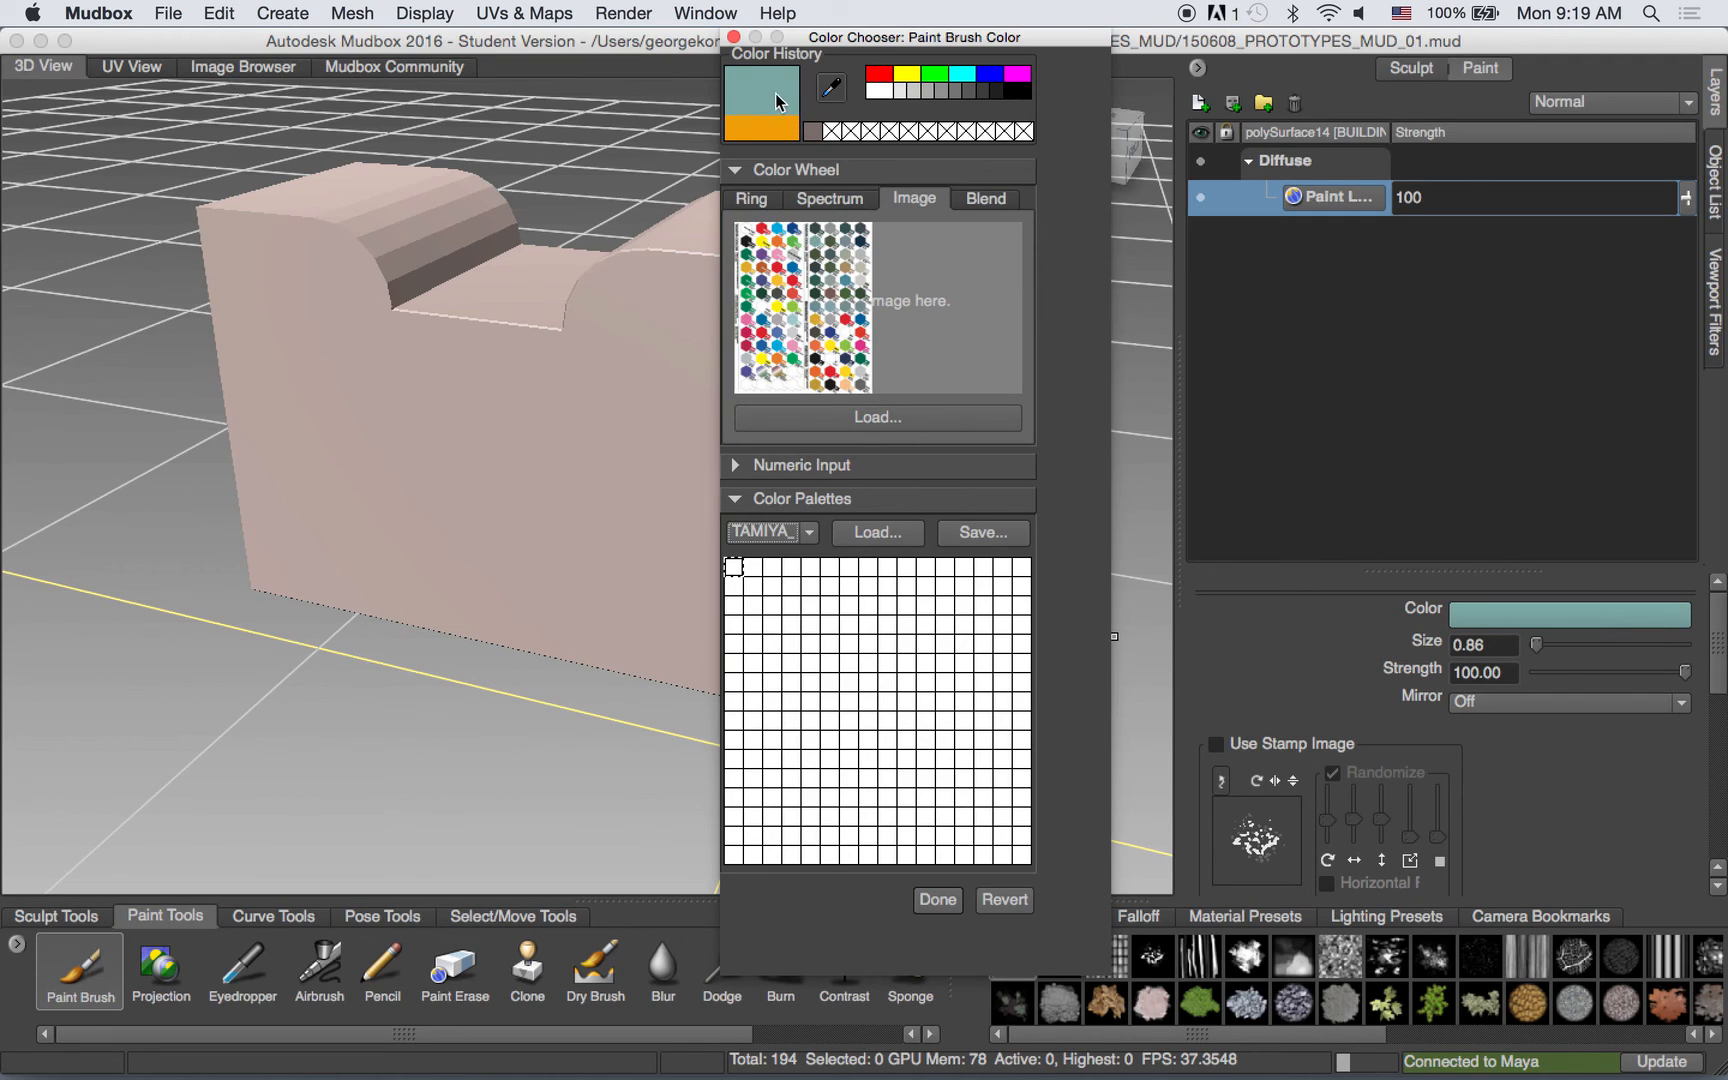
drag(762, 95, 743, 572)
drag(795, 255, 800, 250)
drag(755, 112, 755, 567)
mouse_move(799, 257)
mouse_down()
mouse_move(815, 265)
mouse_move(846, 226)
mouse_move(830, 227)
mouse_up()
drag(758, 97, 772, 567)
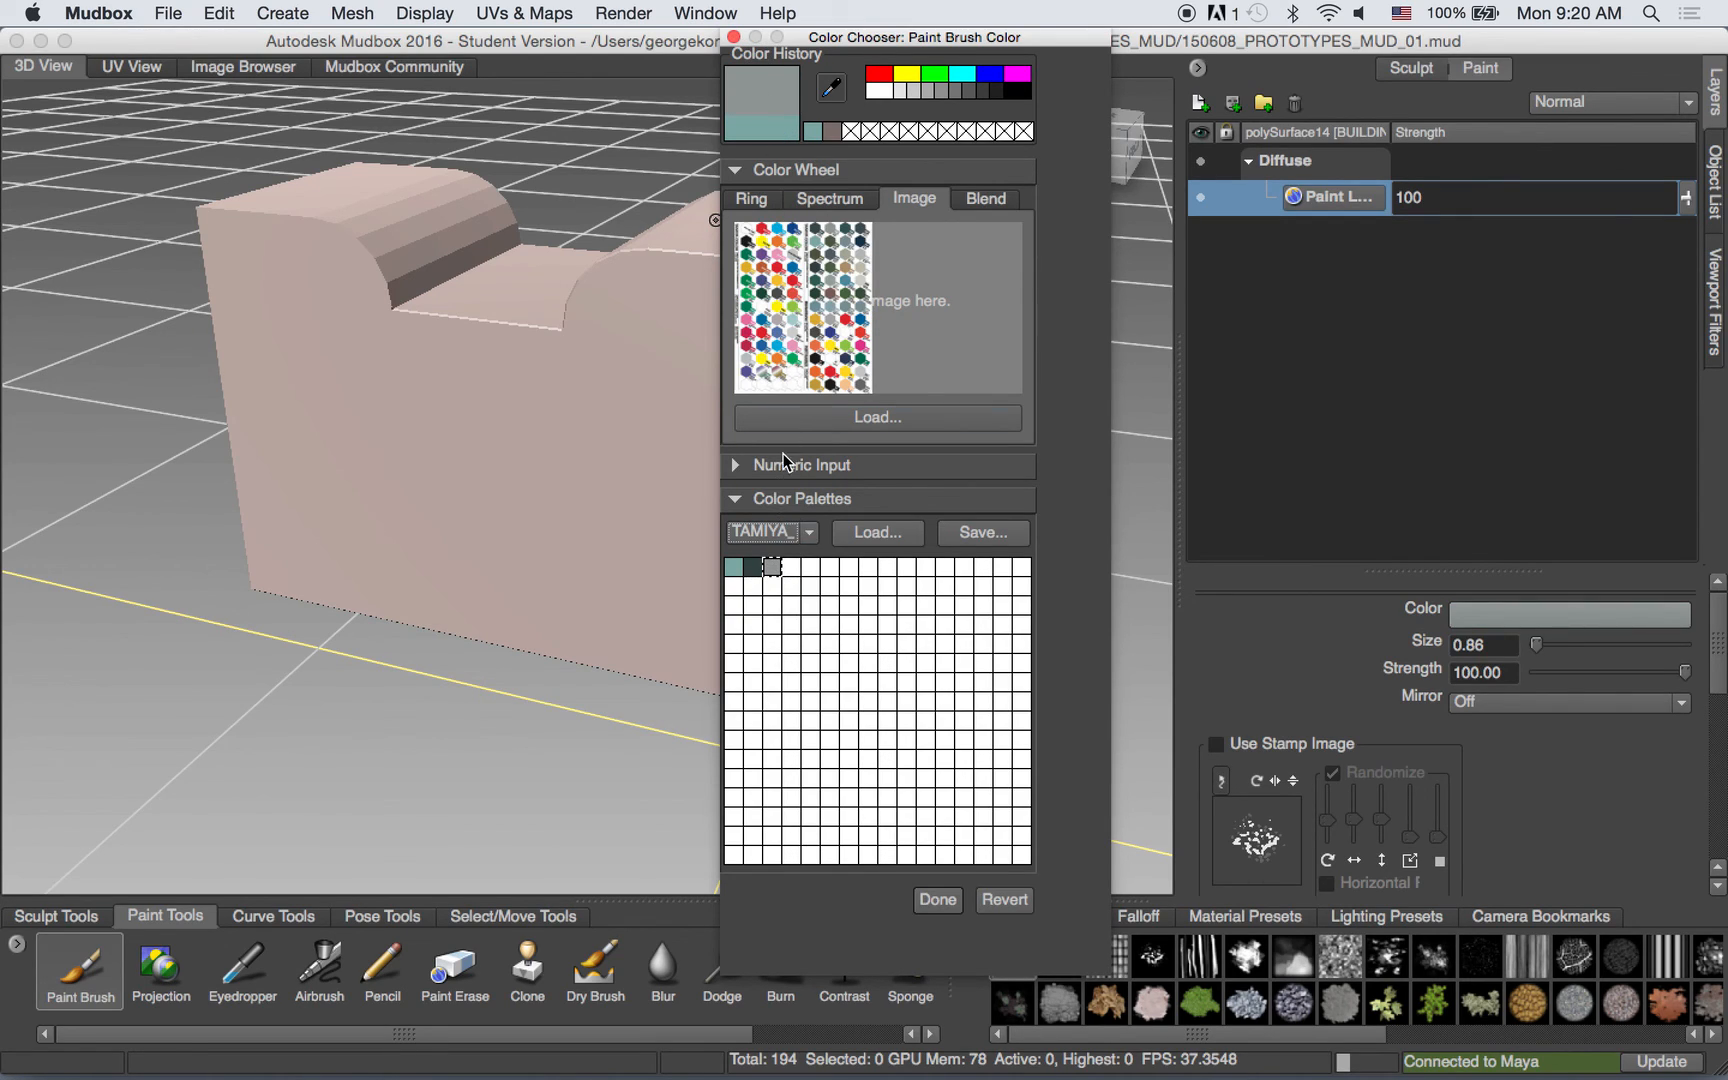
Sample blue, yellow and pink from the paint chart and store them in the next three swatches of the palette's first row.
drag(849, 284, 849, 284)
drag(780, 97, 790, 567)
click(829, 345)
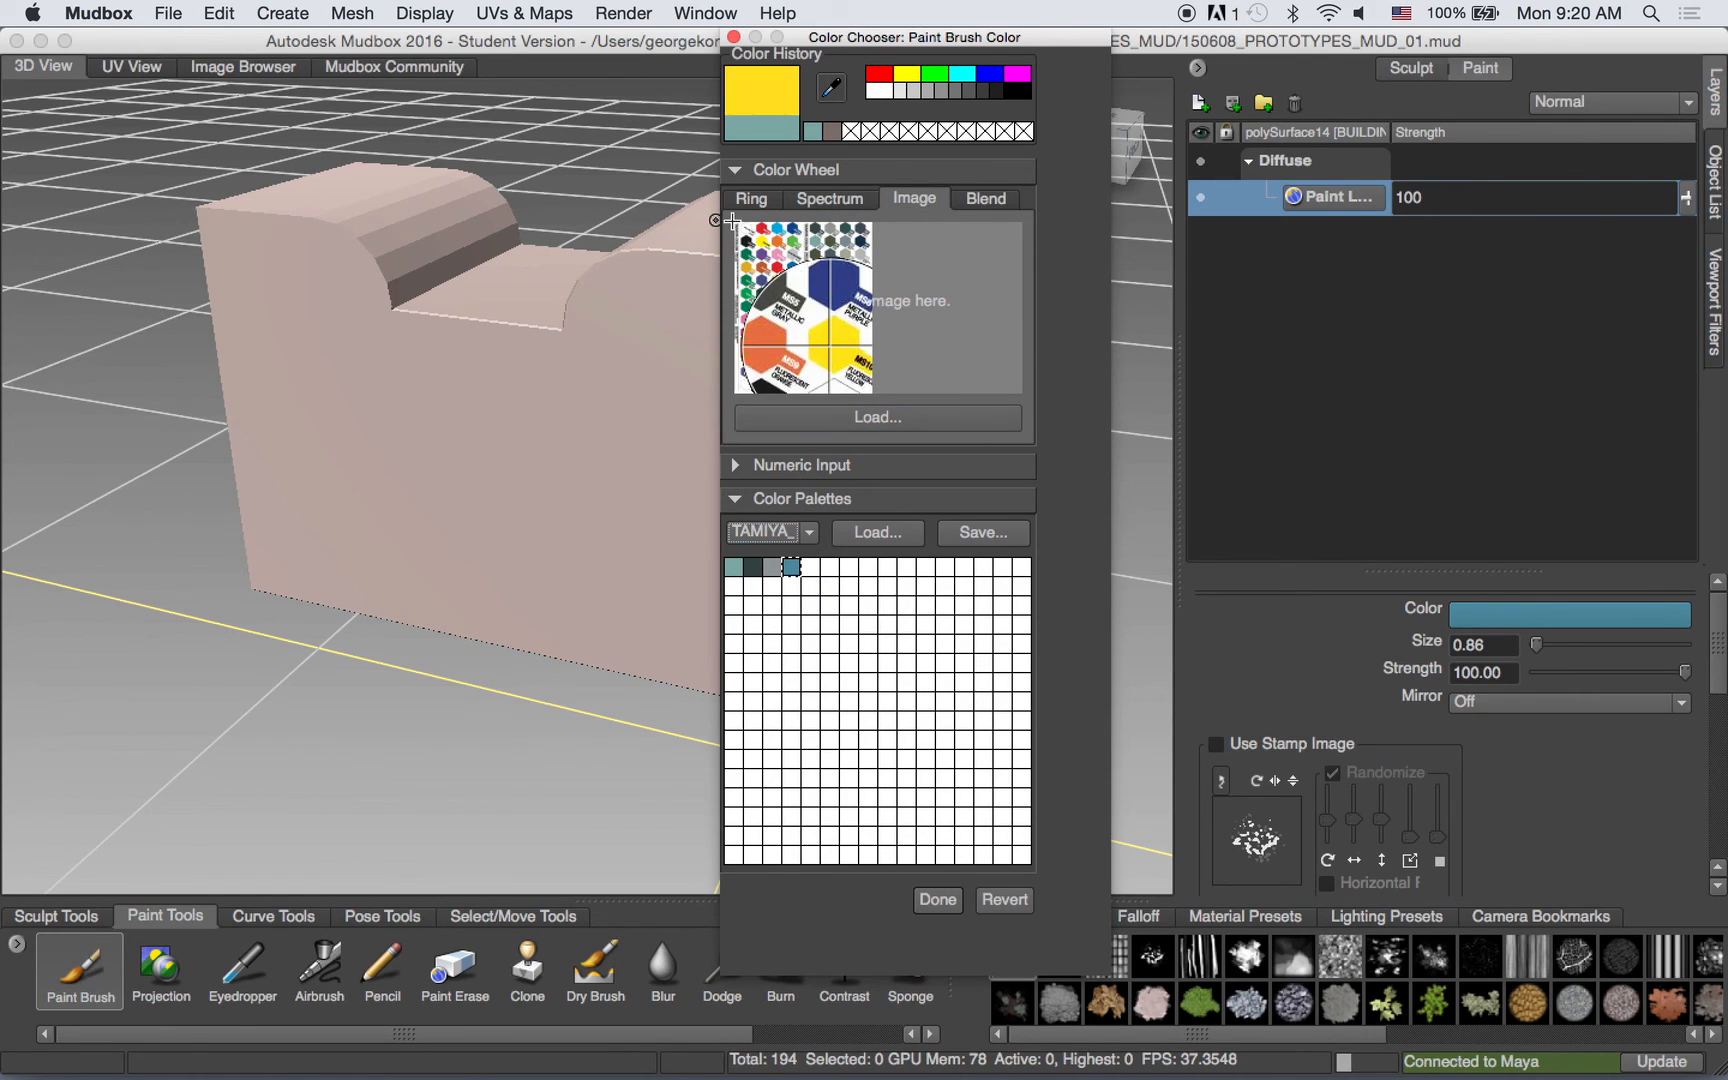
drag(773, 100, 810, 567)
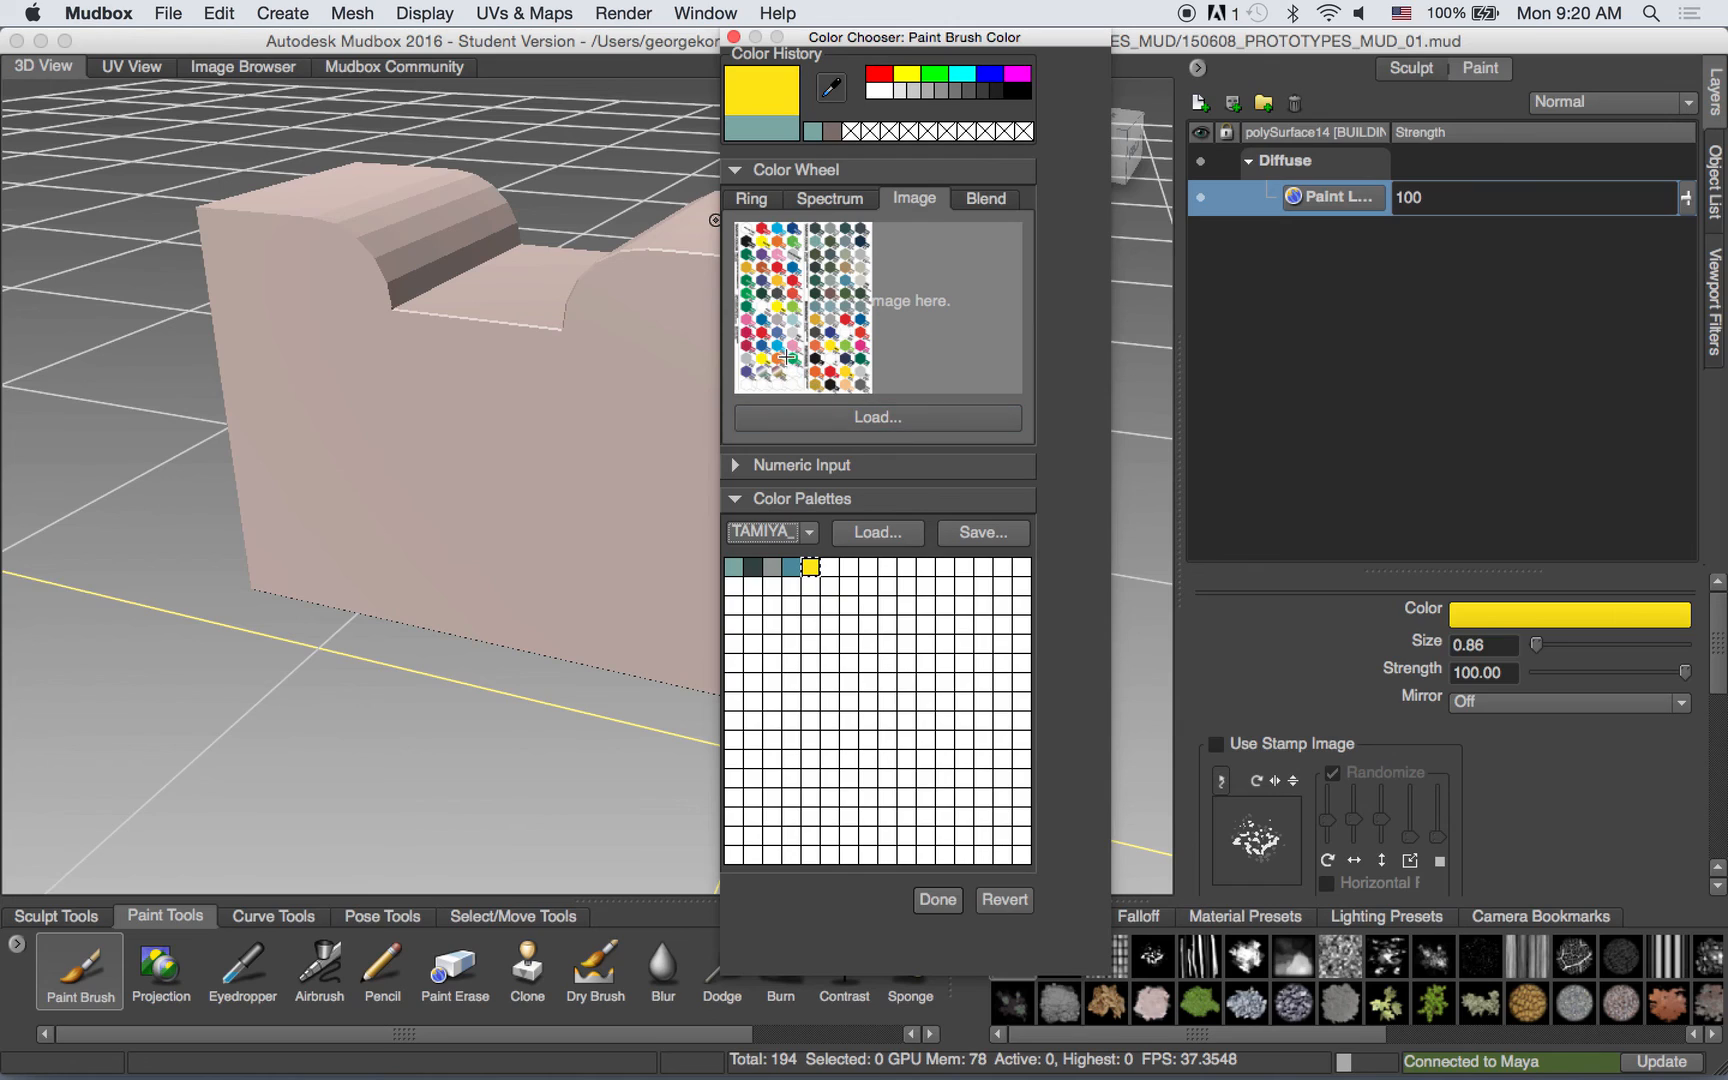
click(747, 316)
drag(775, 112, 823, 555)
drag(764, 112, 829, 567)
Save the palette as TAMIYA_C_01 in the COLORS folder inside MUDBOX.
click(950, 534)
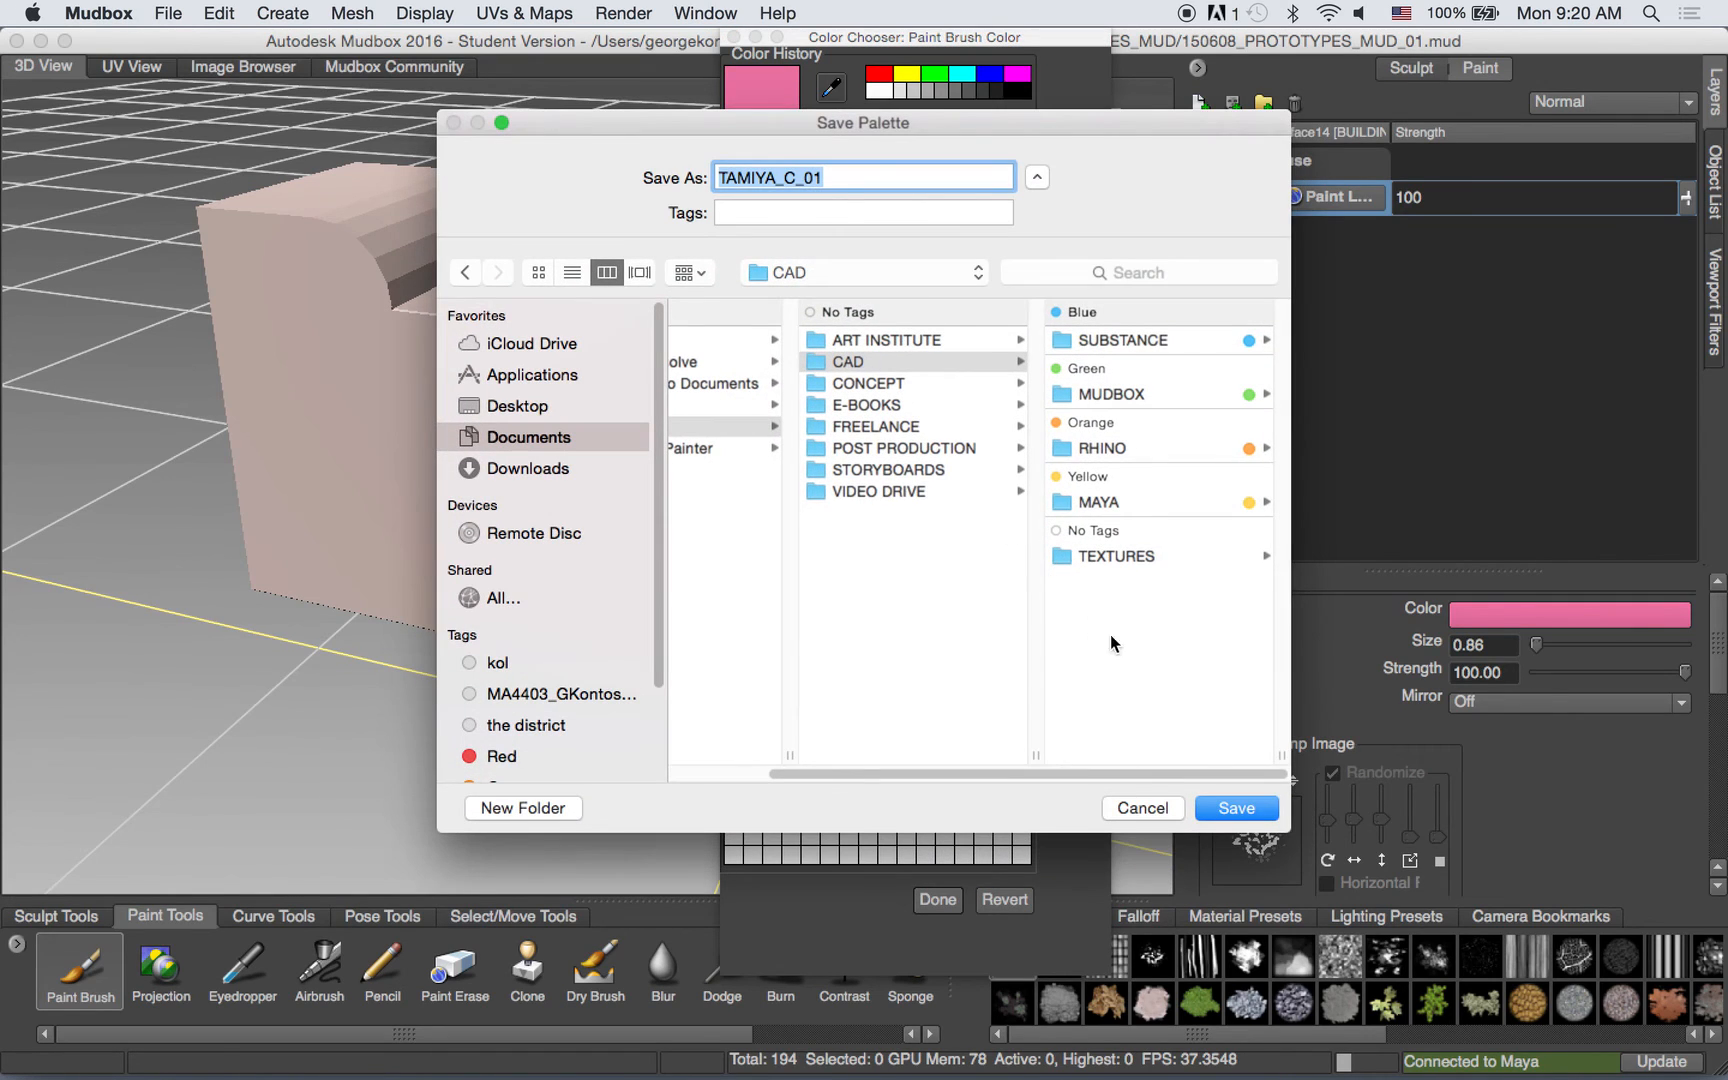
click(1140, 392)
click(1107, 353)
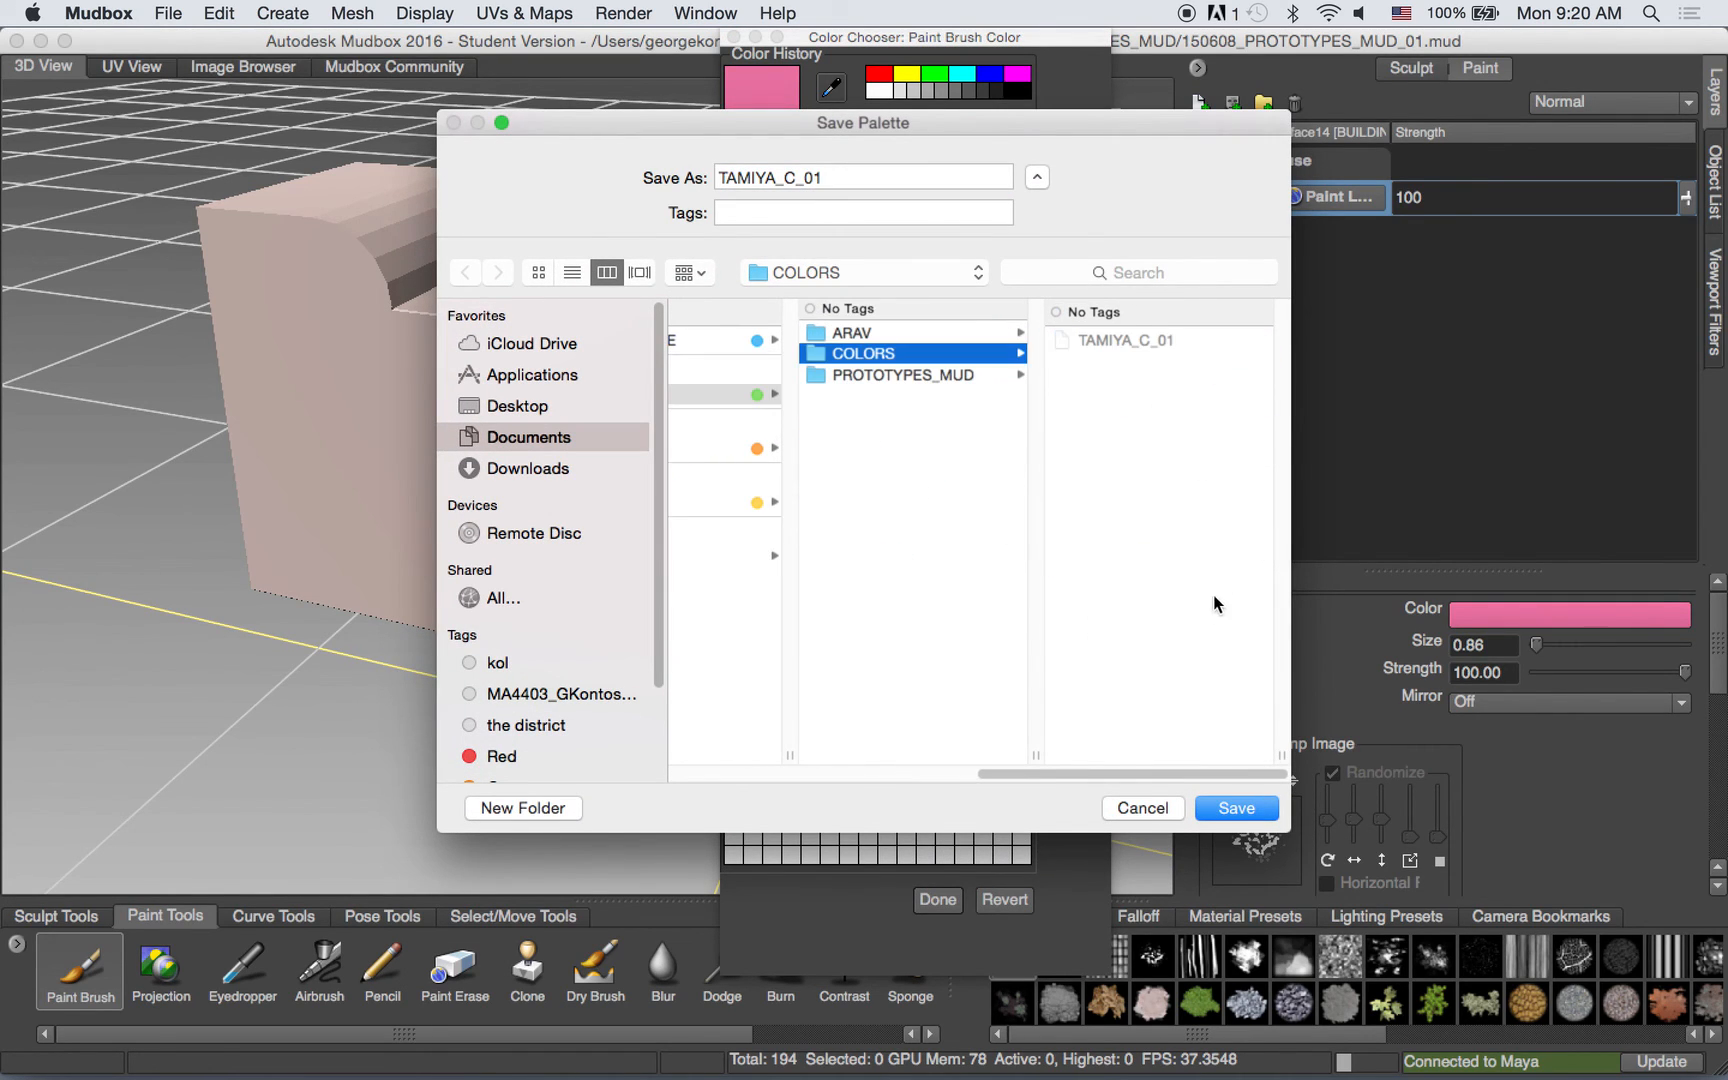
click(1257, 806)
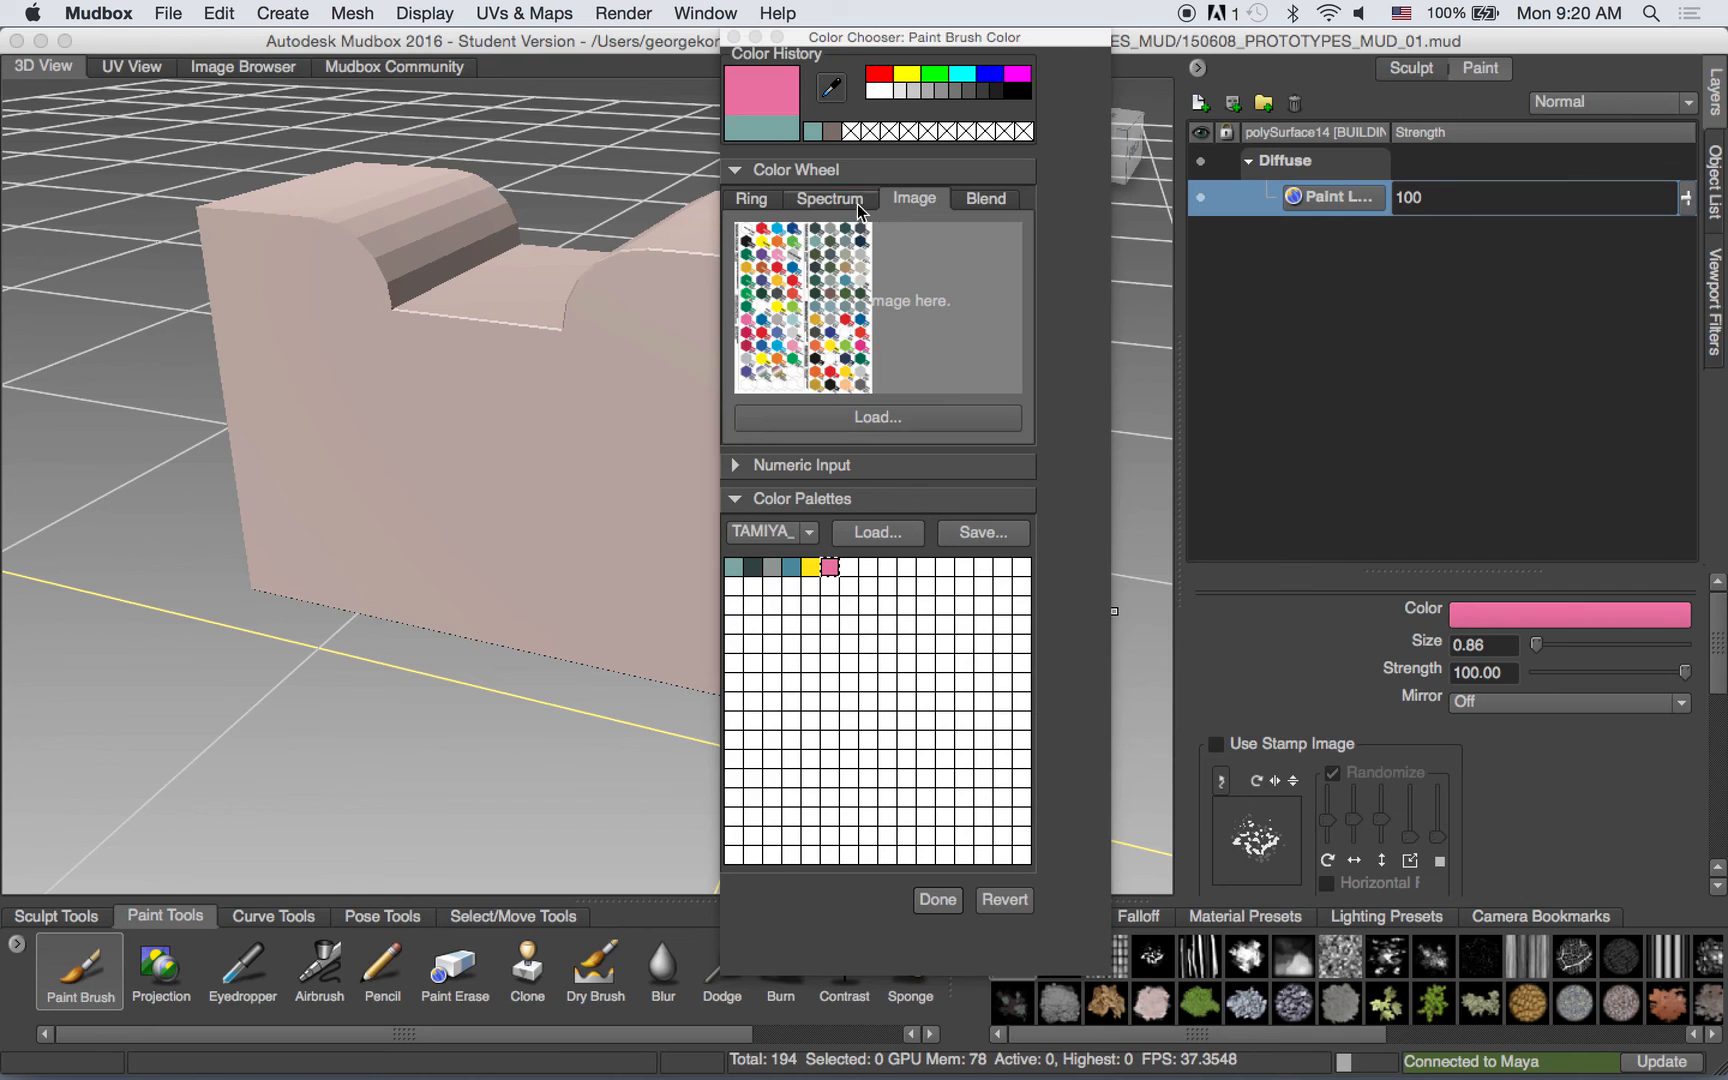
Move the color chooser aside and add dark slate, beige-grey and light grey from the chart after the pink swatch.
drag(765, 37, 392, 55)
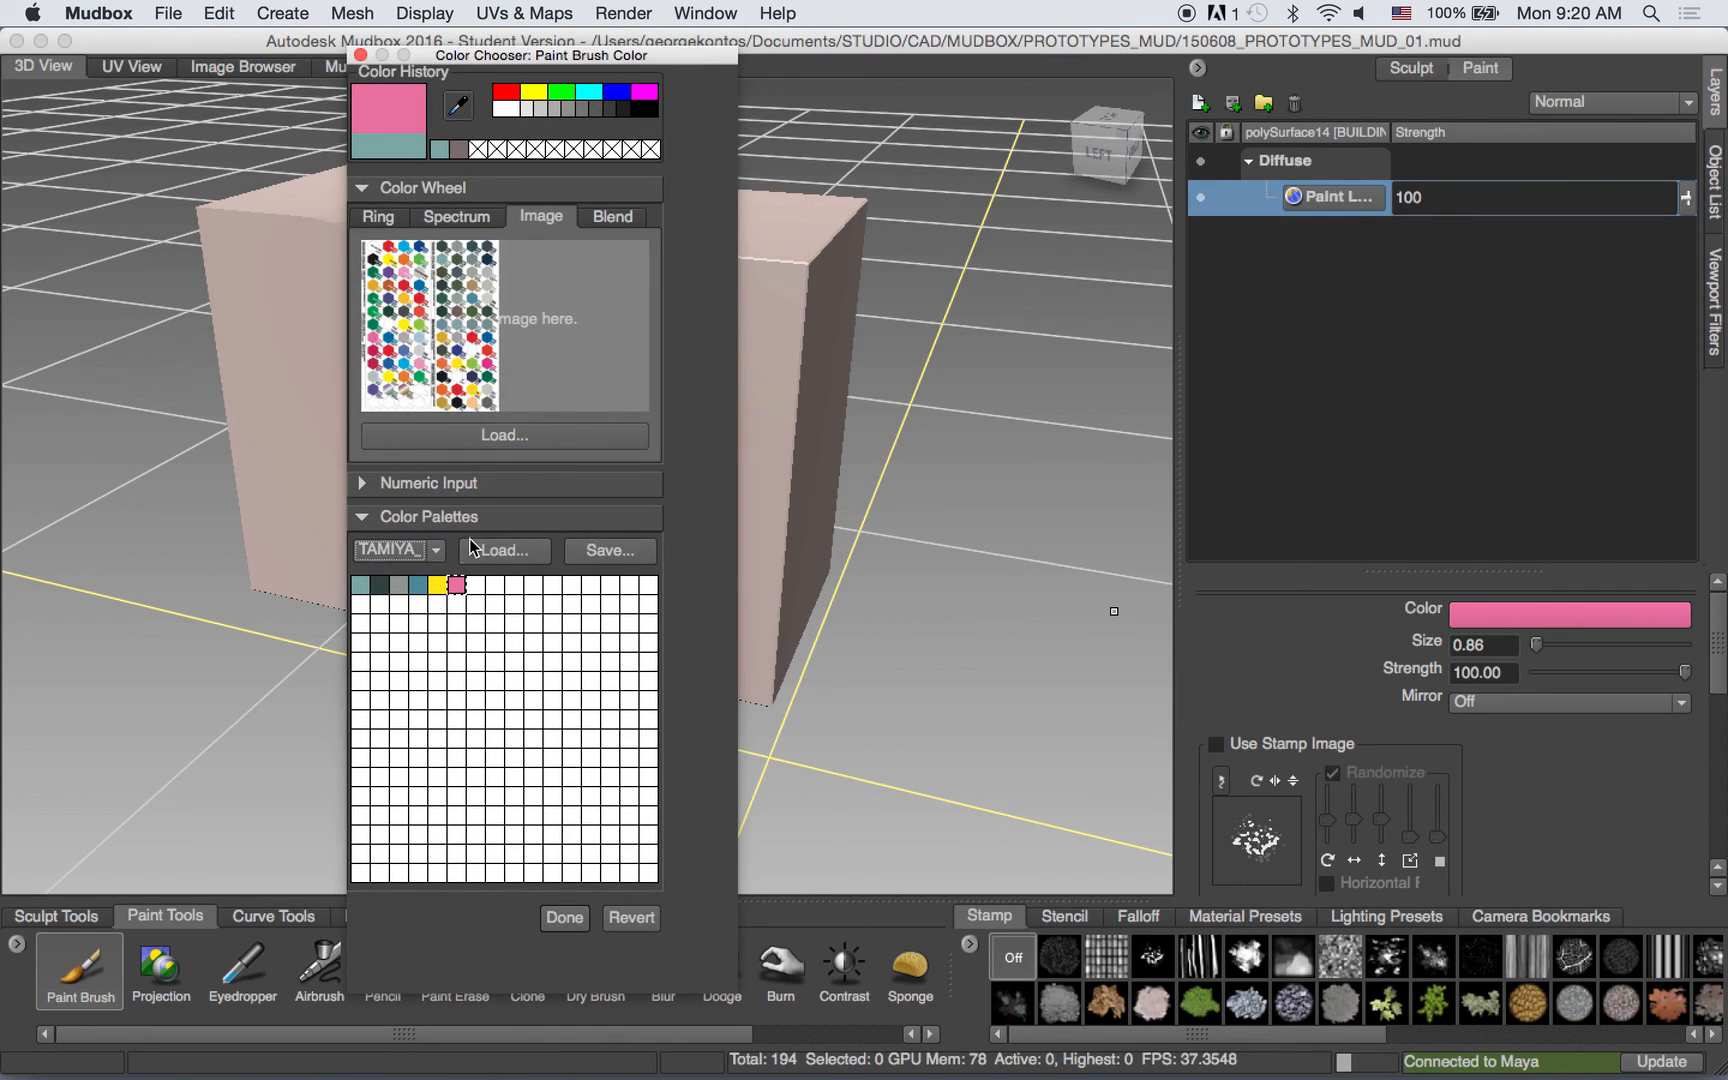
click(489, 244)
drag(410, 100, 477, 585)
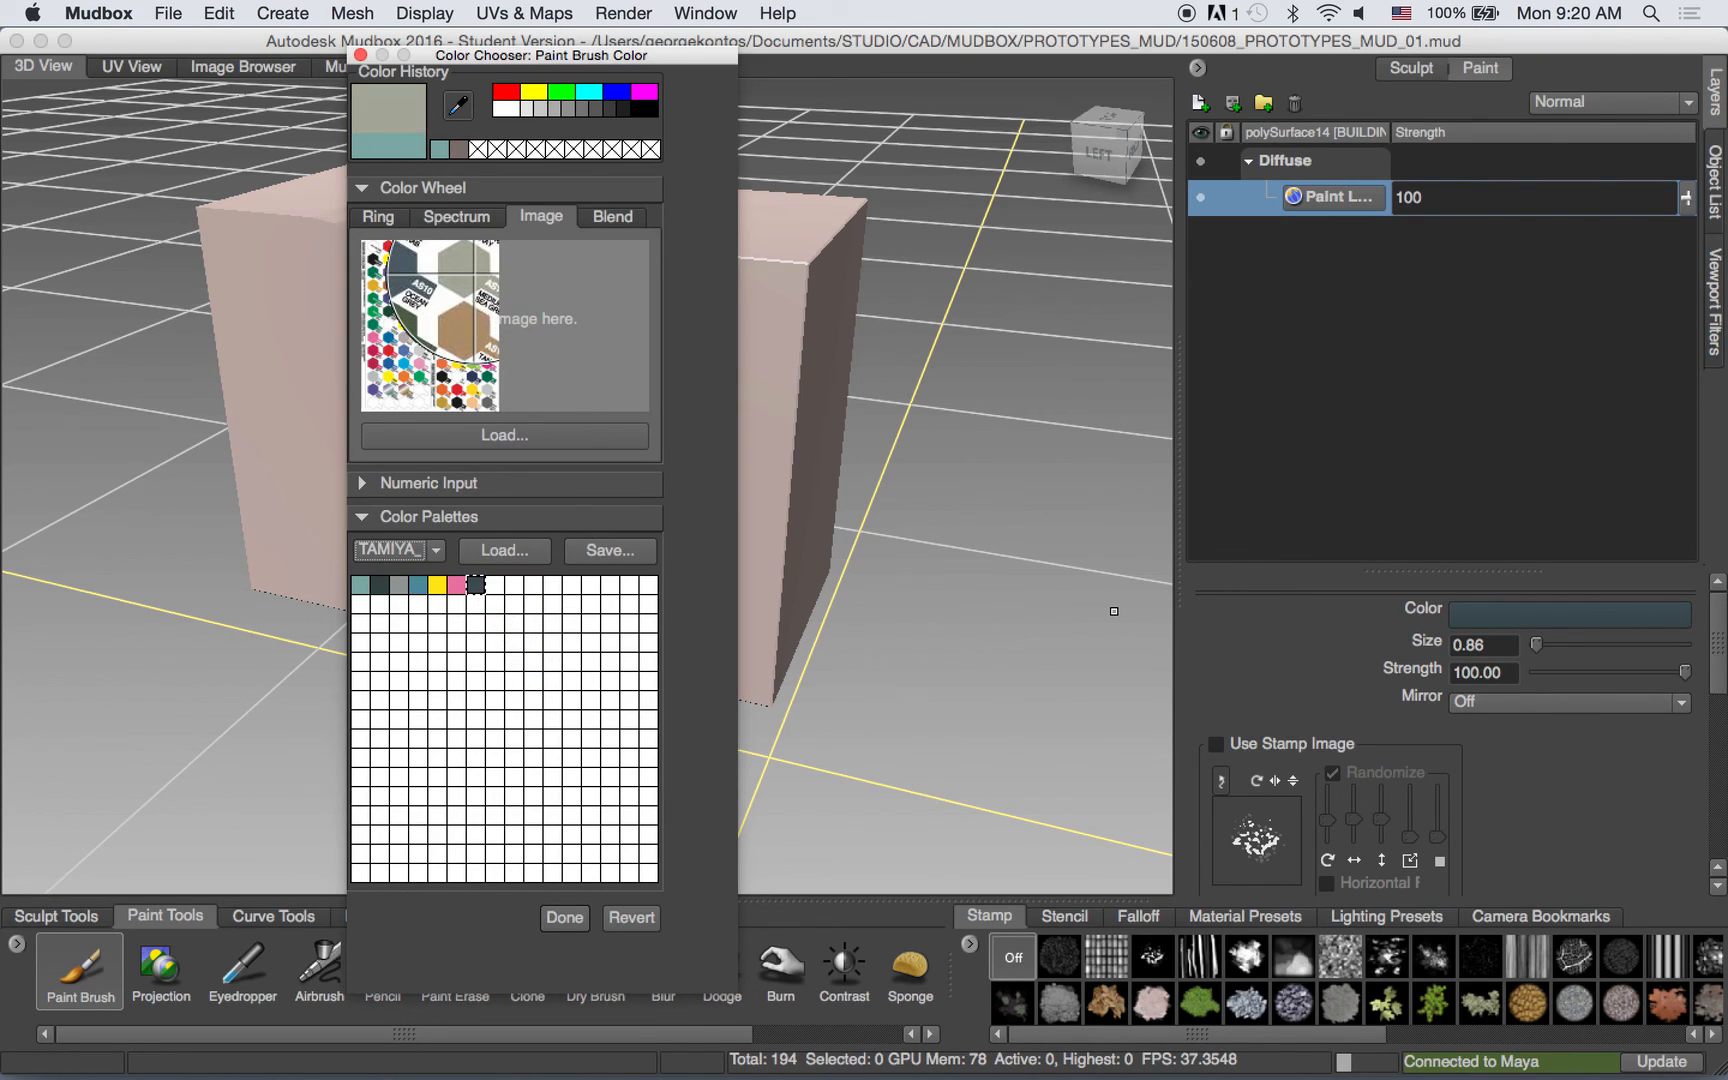
click(474, 279)
drag(410, 105, 548, 555)
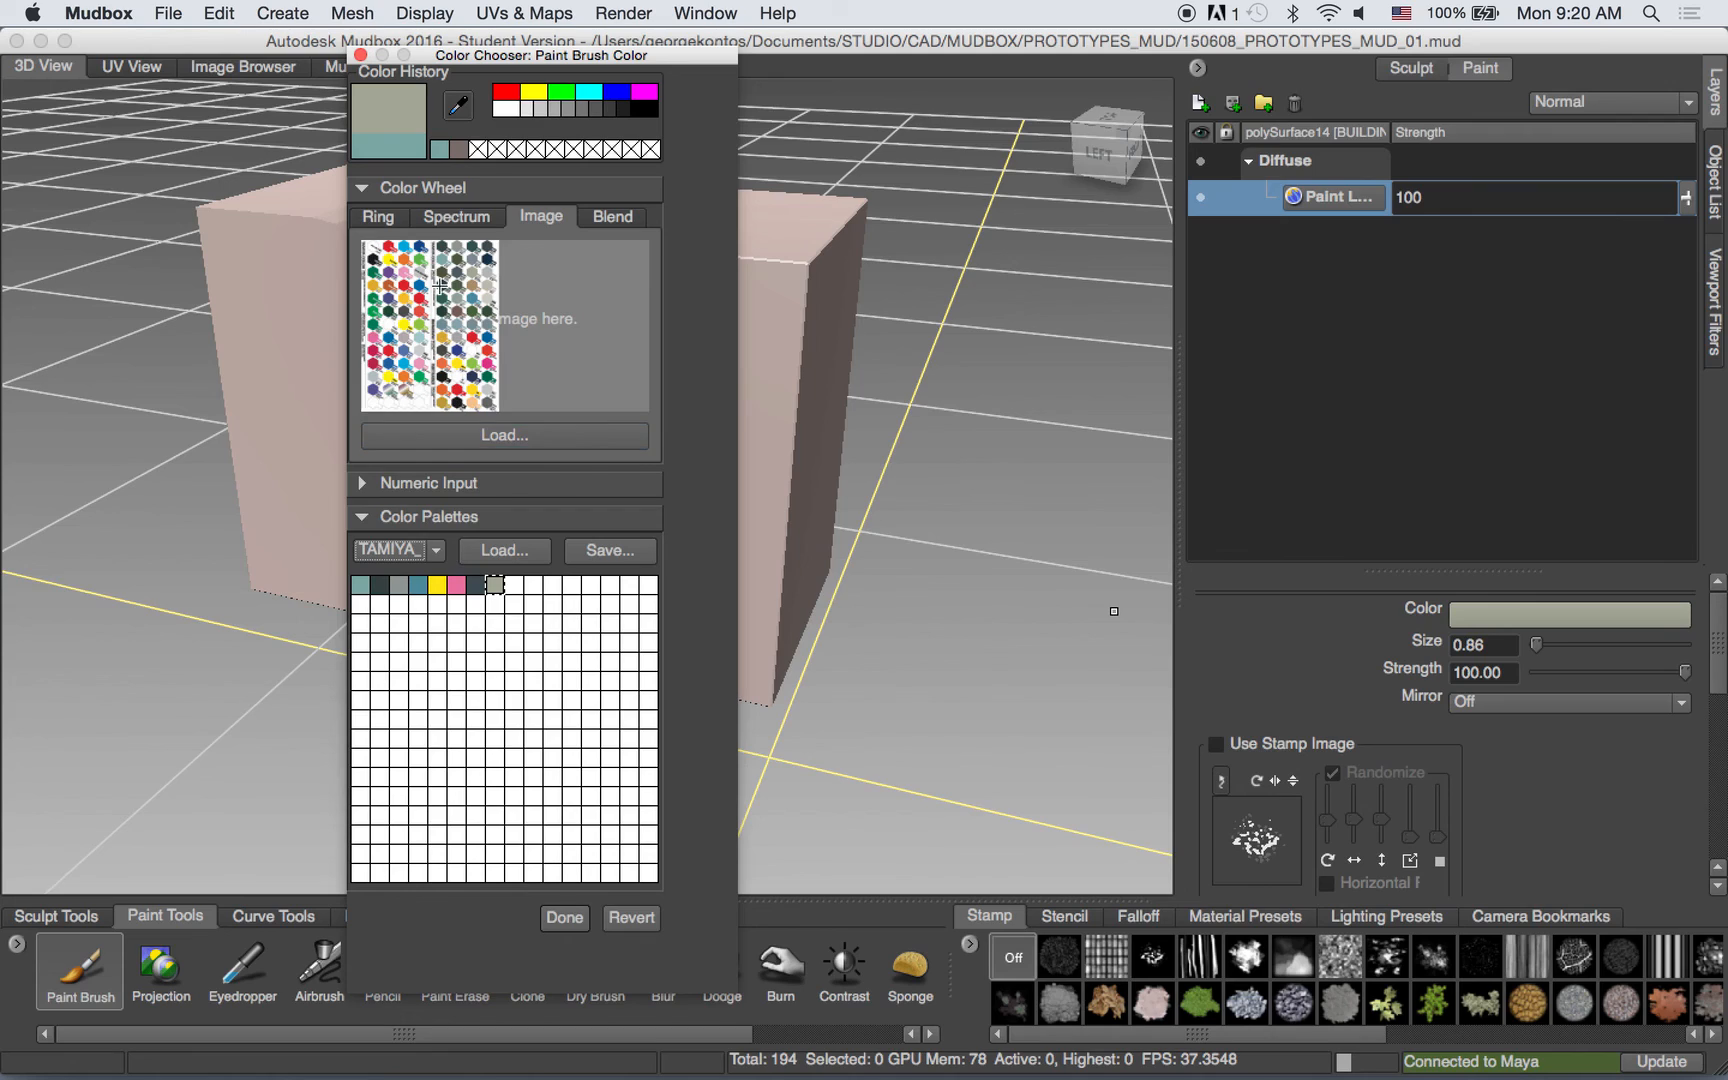
click(476, 274)
Place pink and yellow in the palette's third row and replace their first-row swatches with dark green and pale grey from the chart.
drag(395, 118, 495, 623)
click(438, 336)
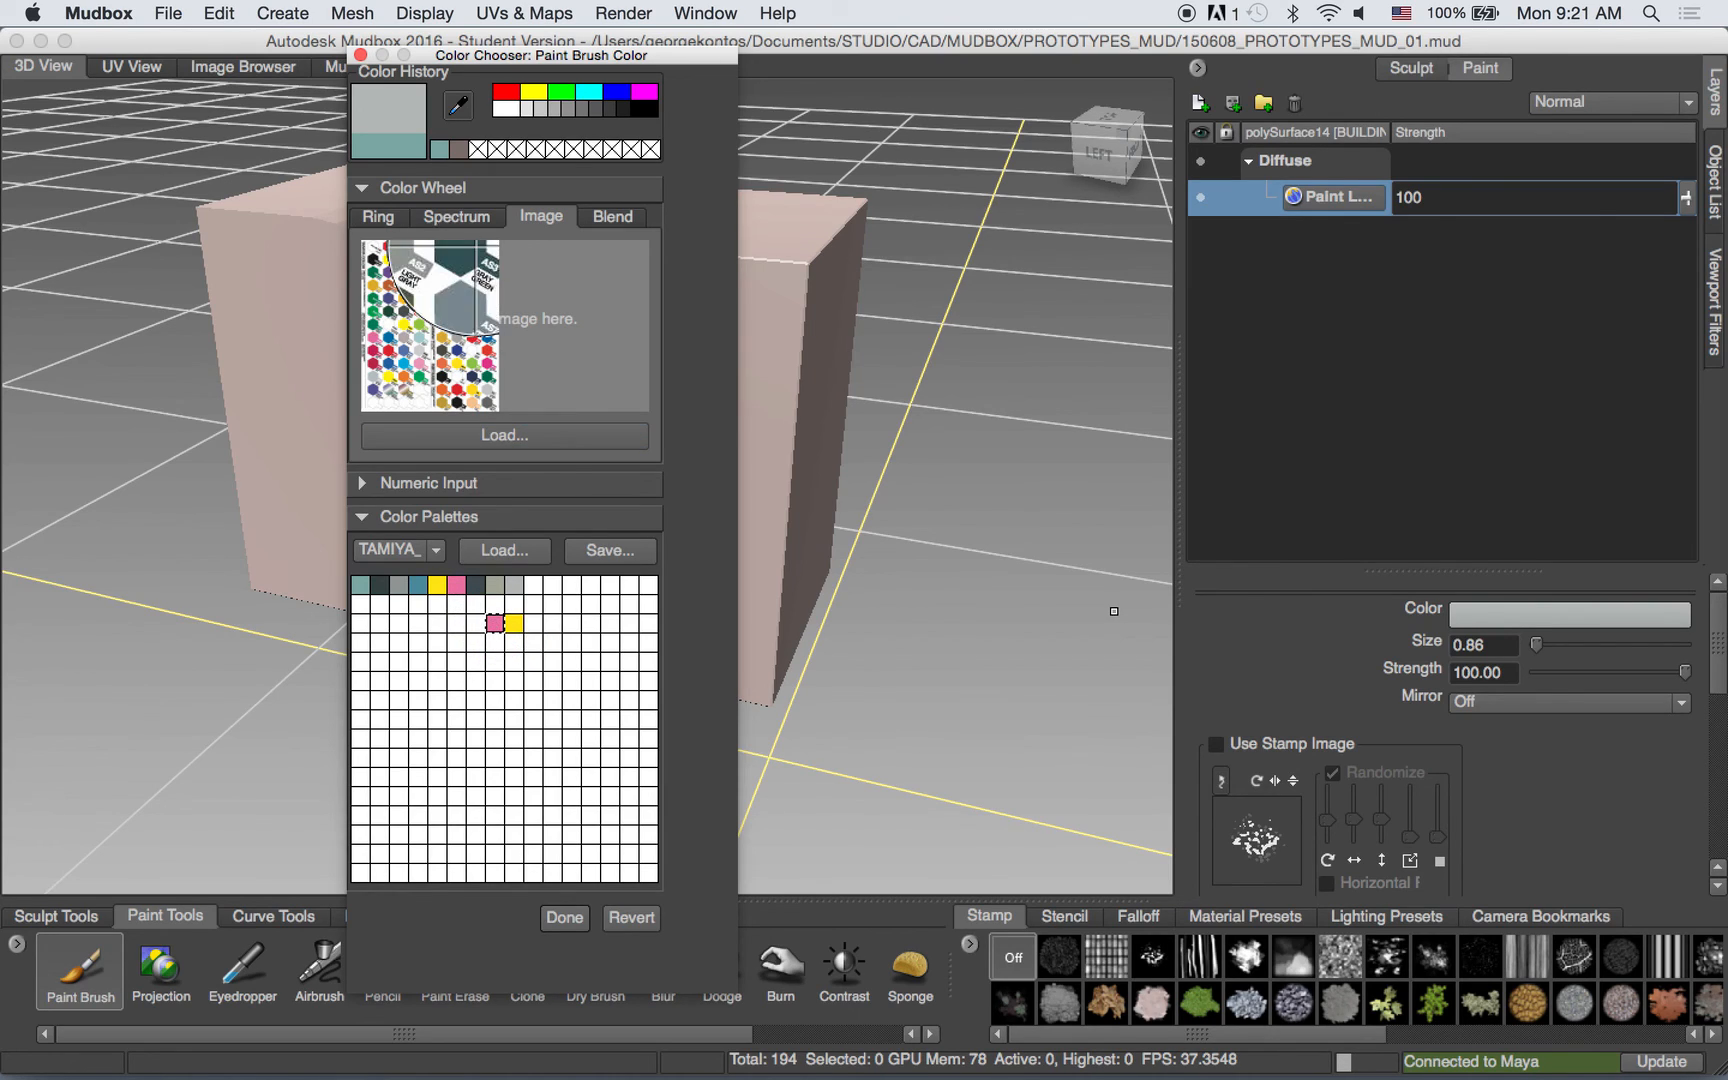
drag(400, 145, 457, 585)
click(484, 392)
drag(390, 118, 437, 587)
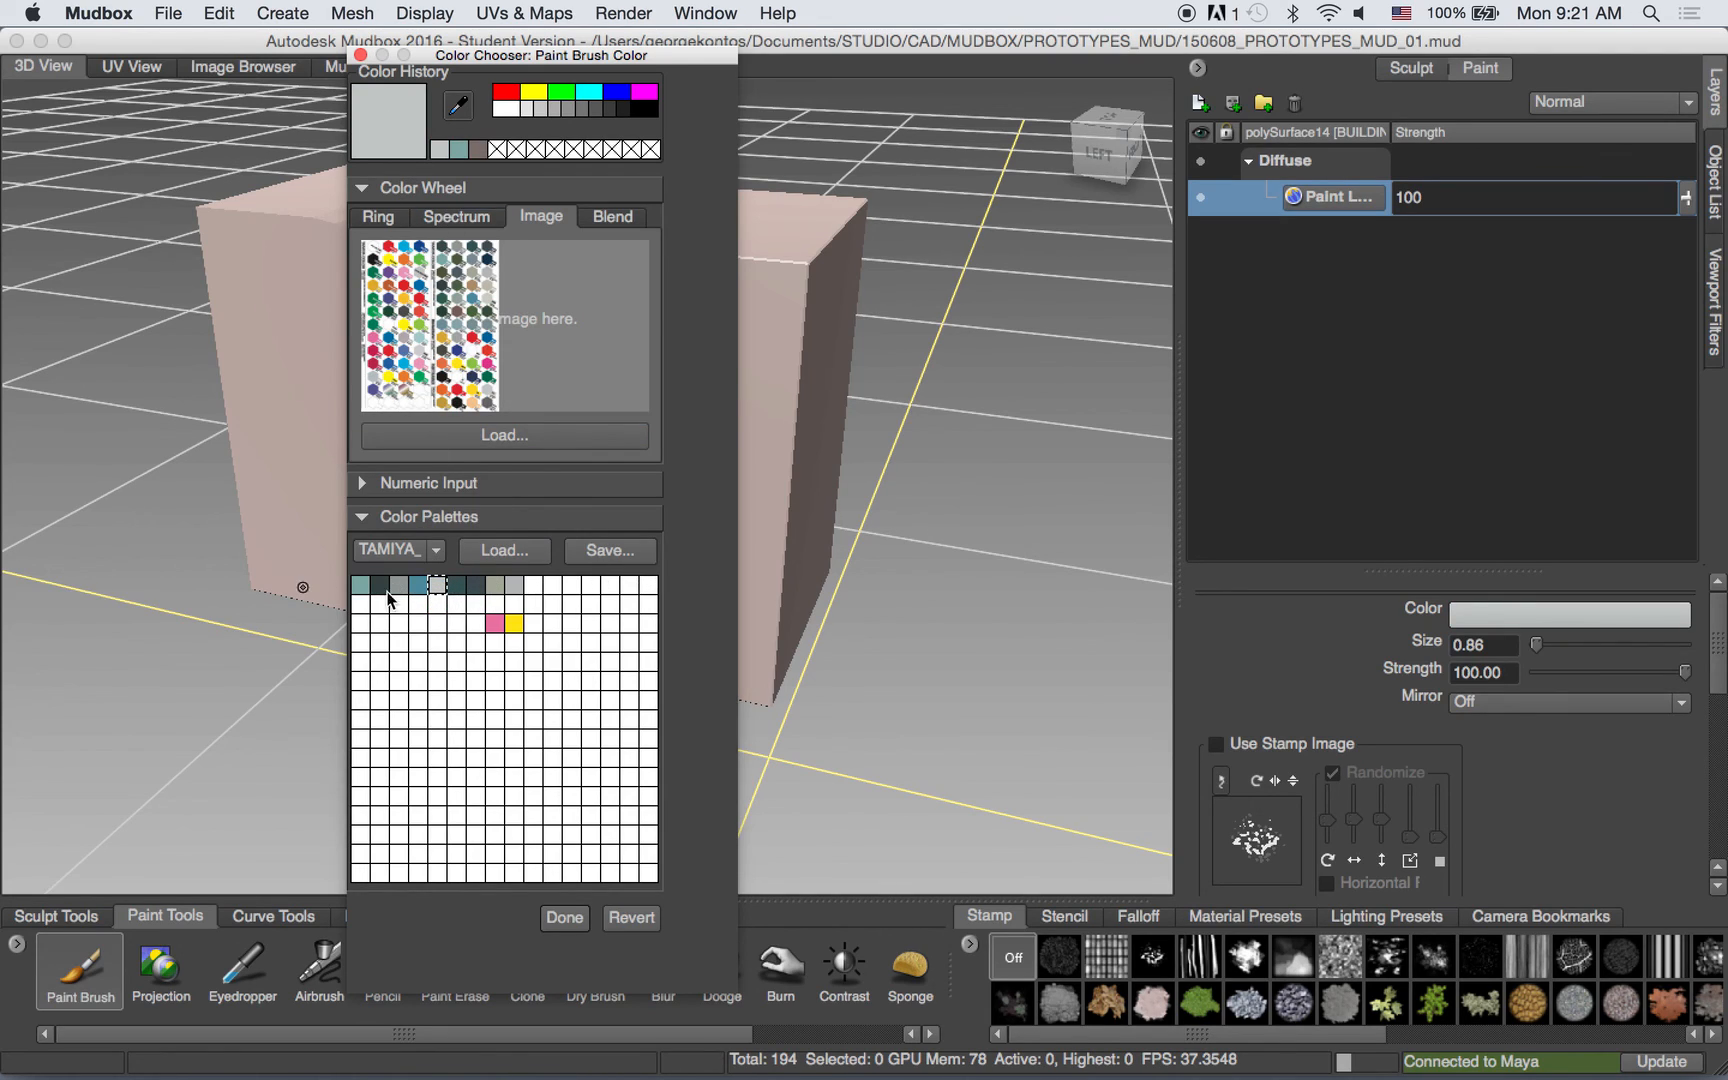
Try the palette's white, light grey and beige-grey swatches as the brush color.
click(533, 584)
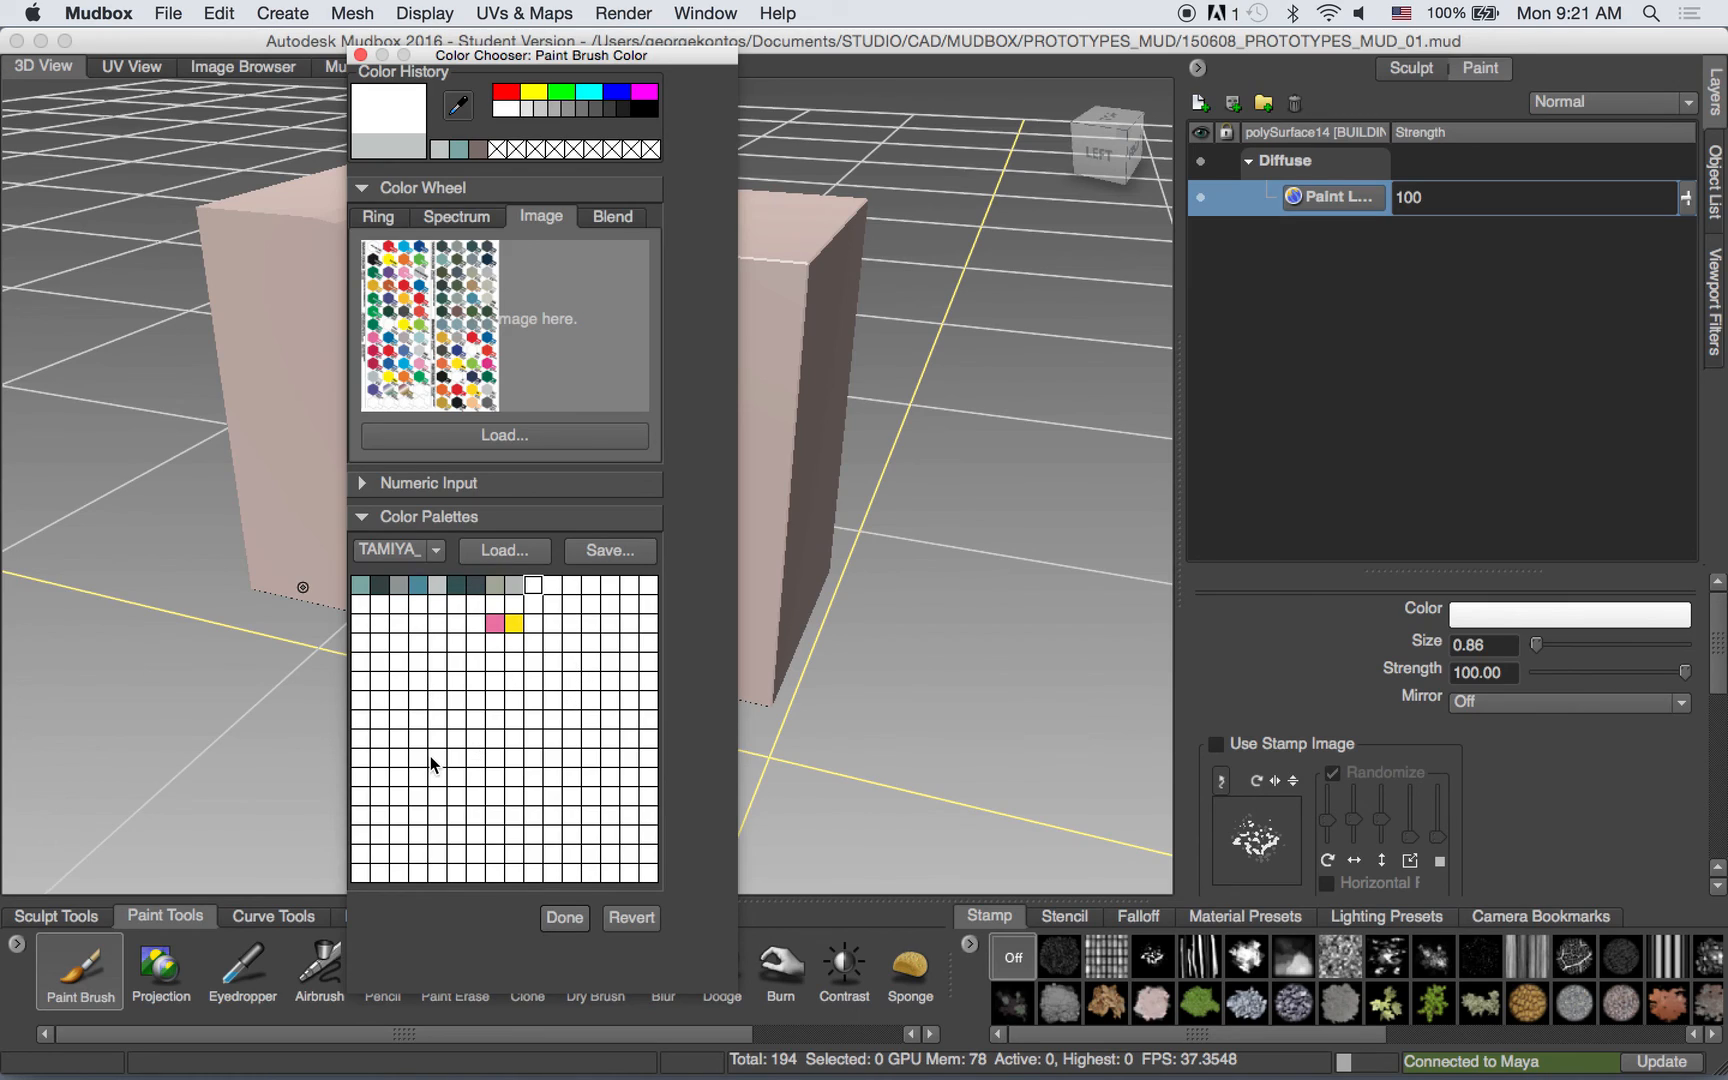
click(514, 584)
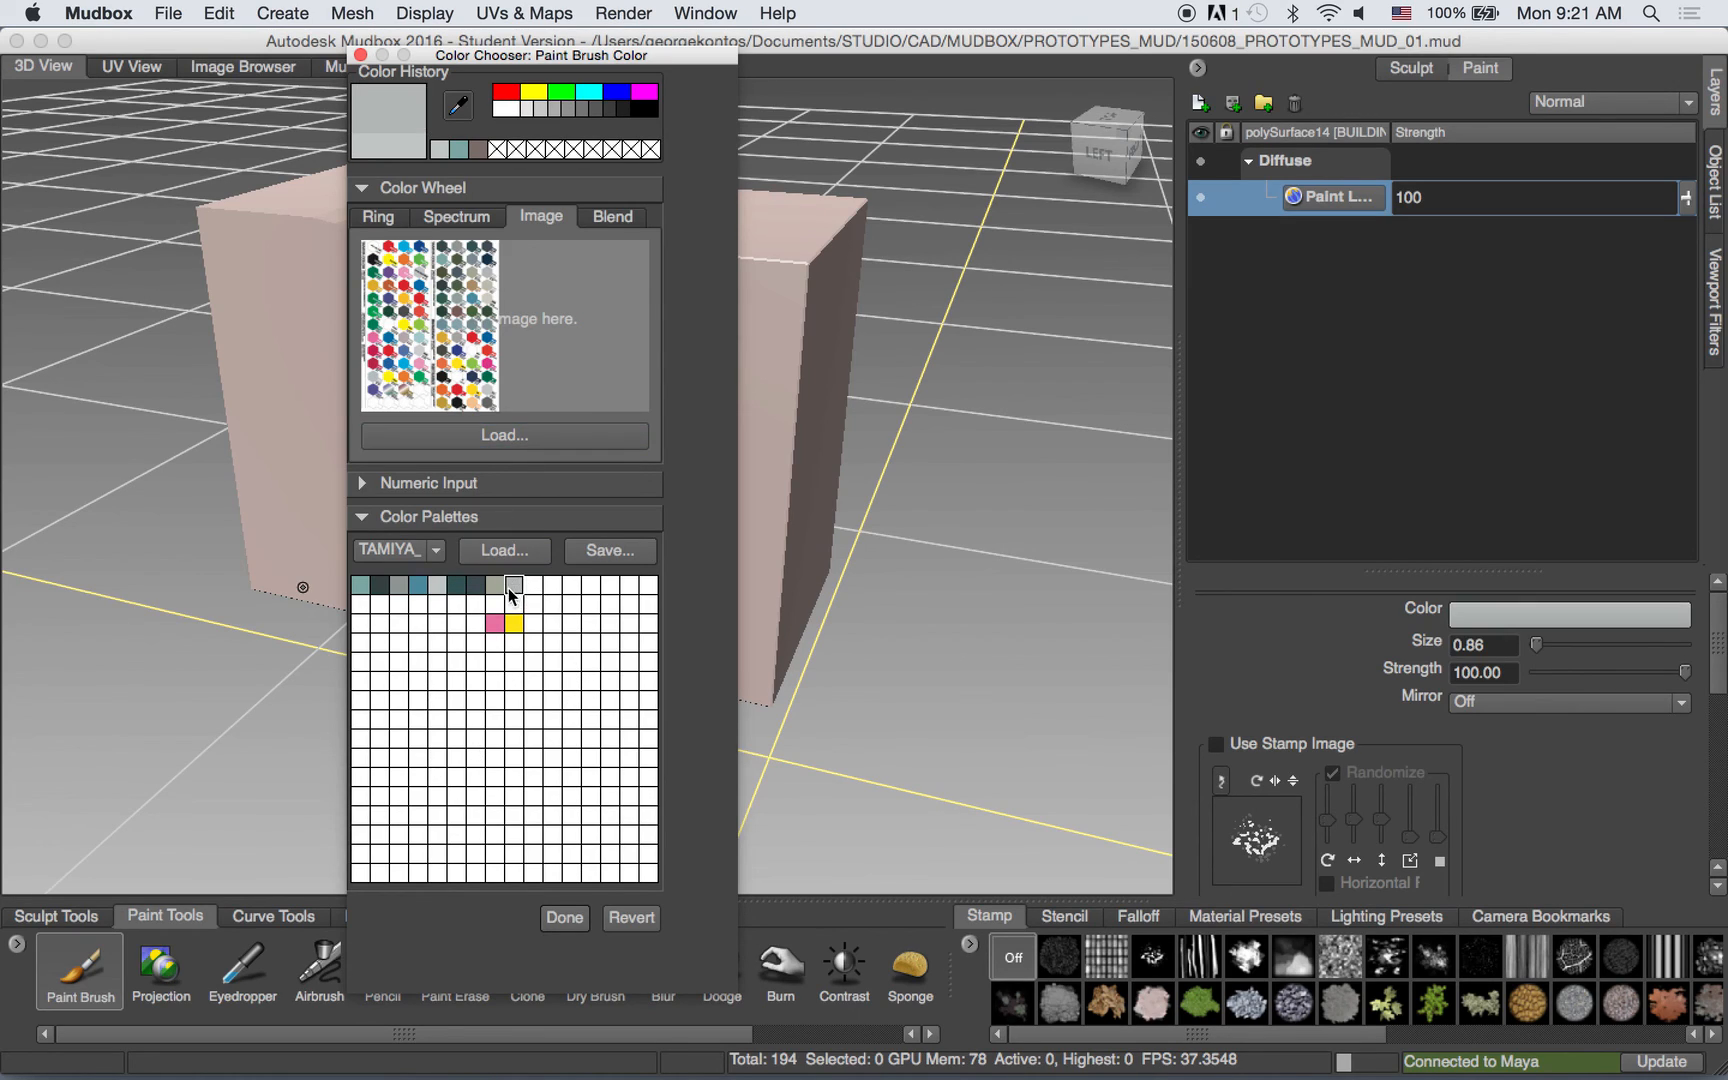
click(571, 584)
click(495, 585)
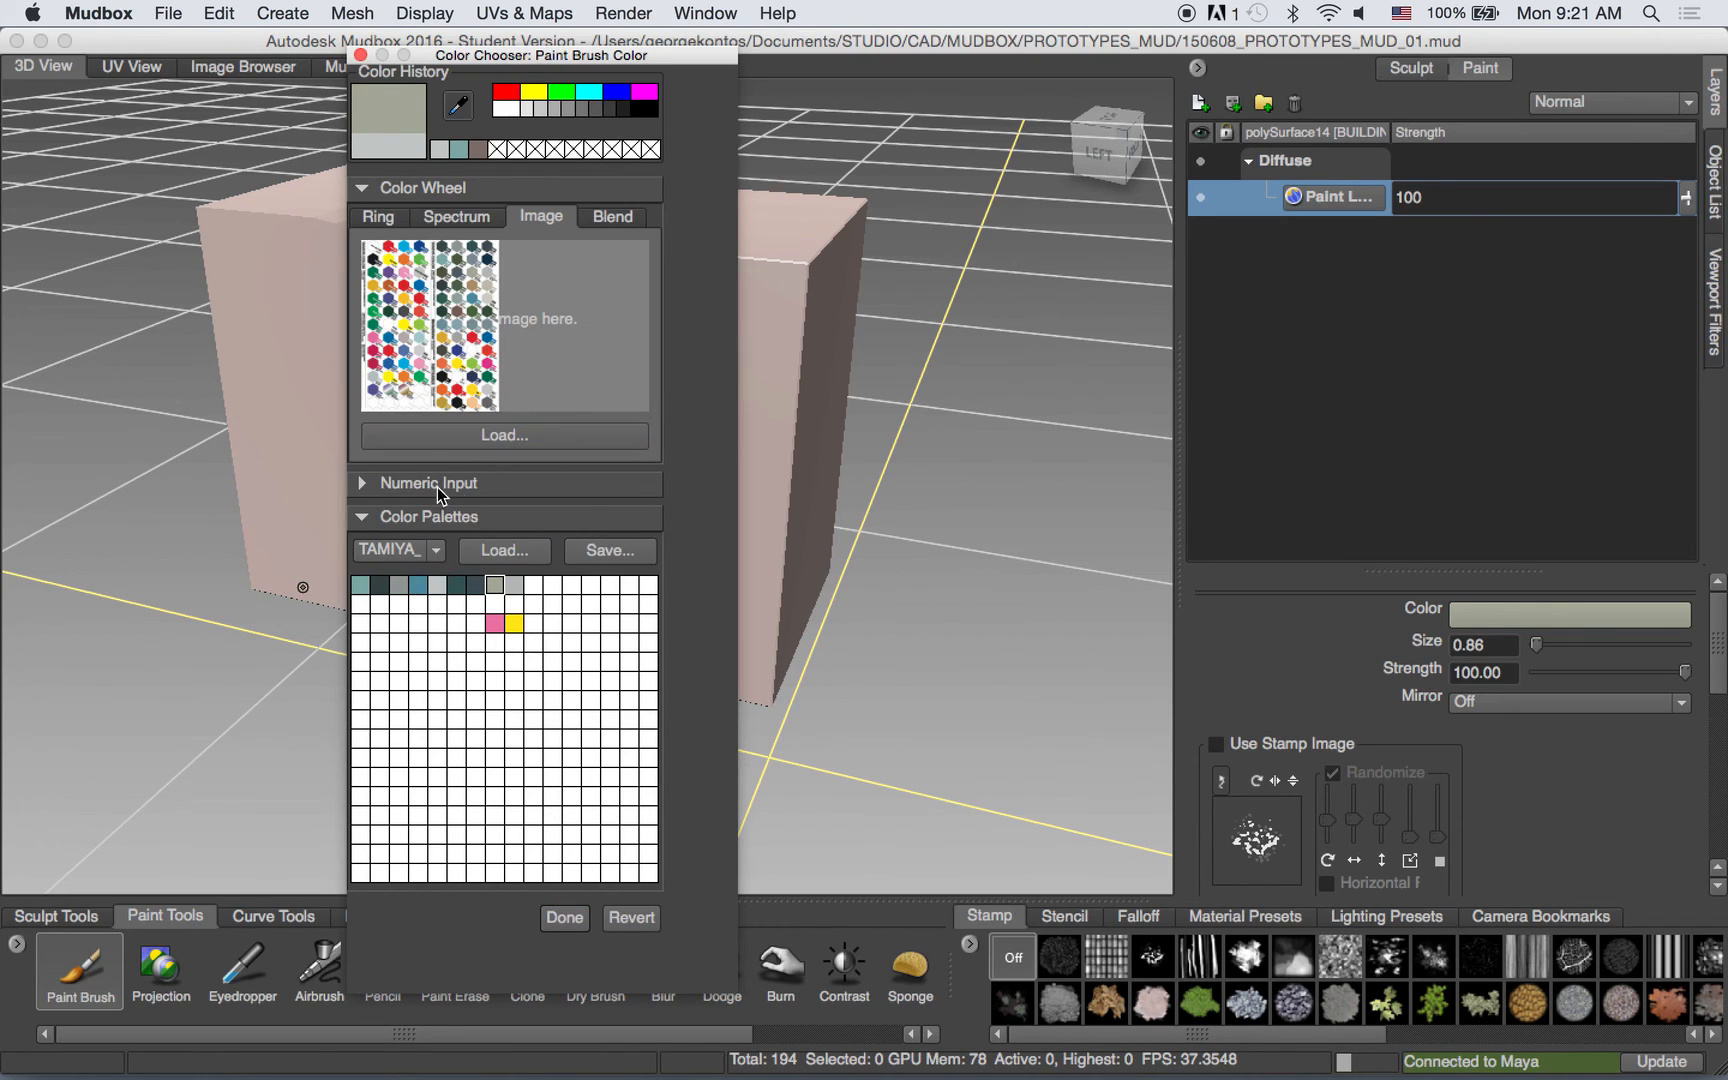
Save the updated palette as TAMIYA_C_01 in the MUDBOX folder's COLORS folder and close the color chooser.
click(605, 552)
click(1135, 394)
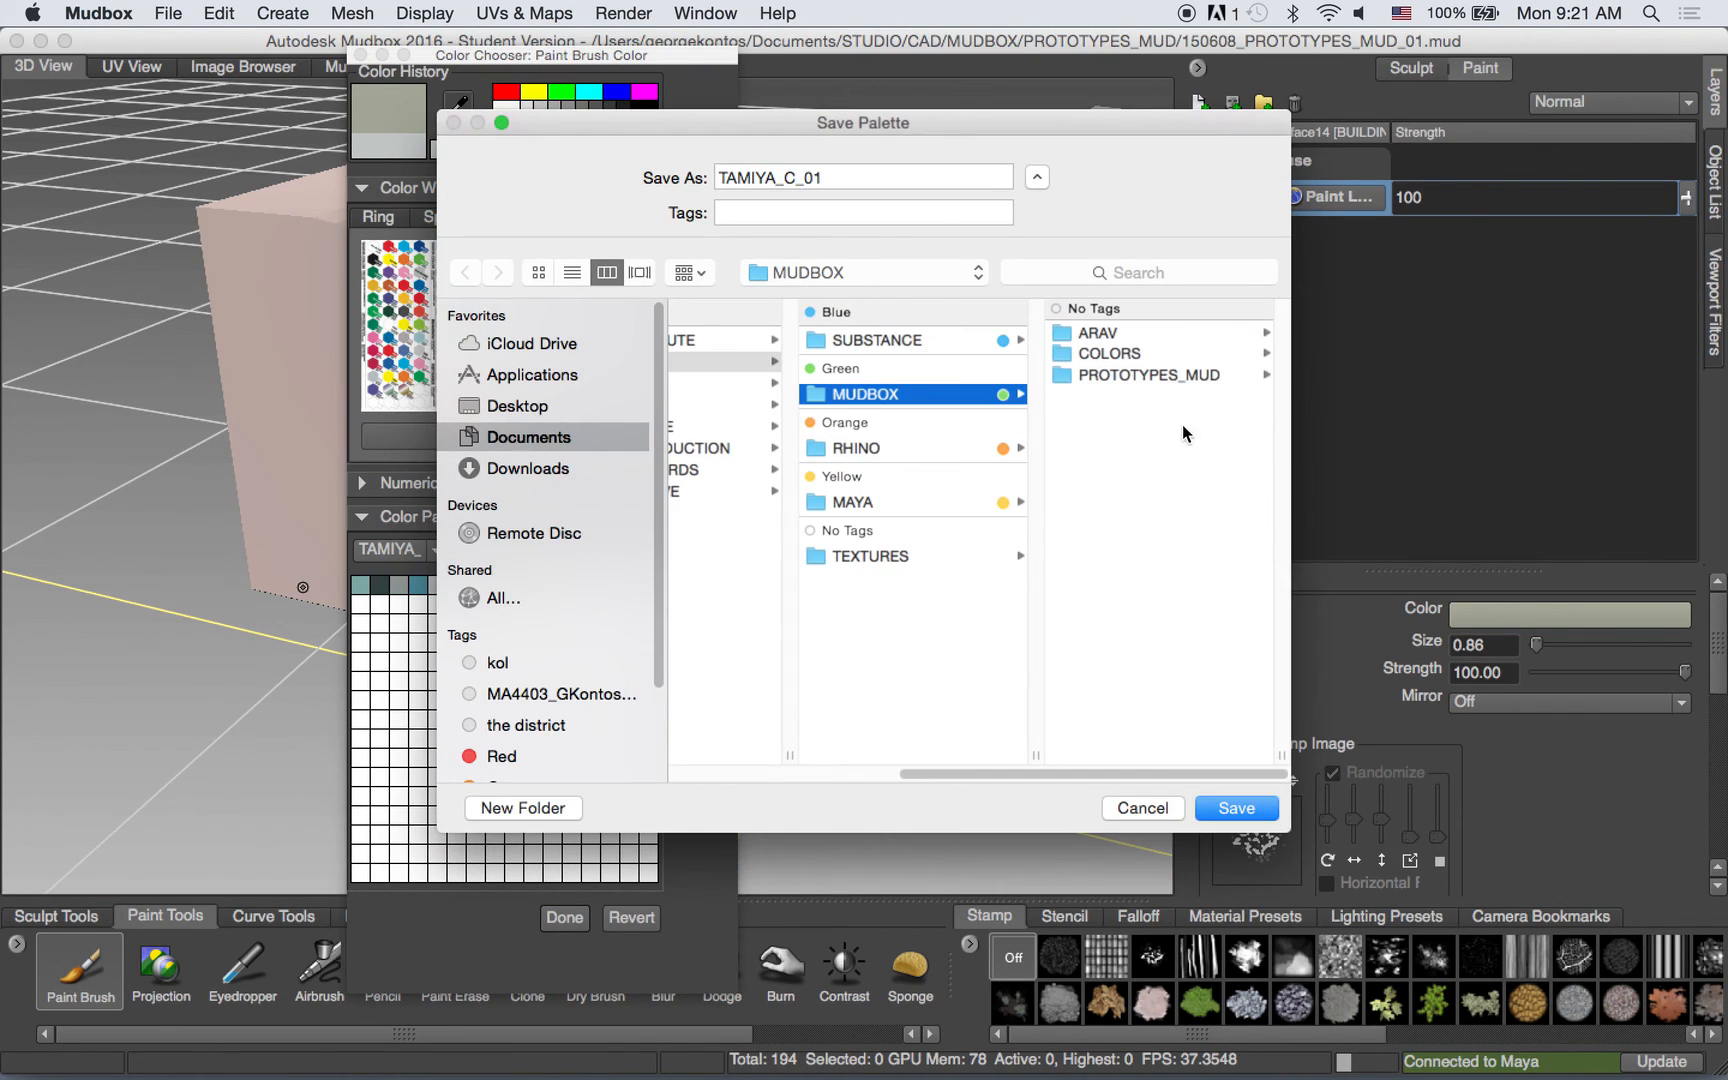
click(1120, 355)
click(1236, 808)
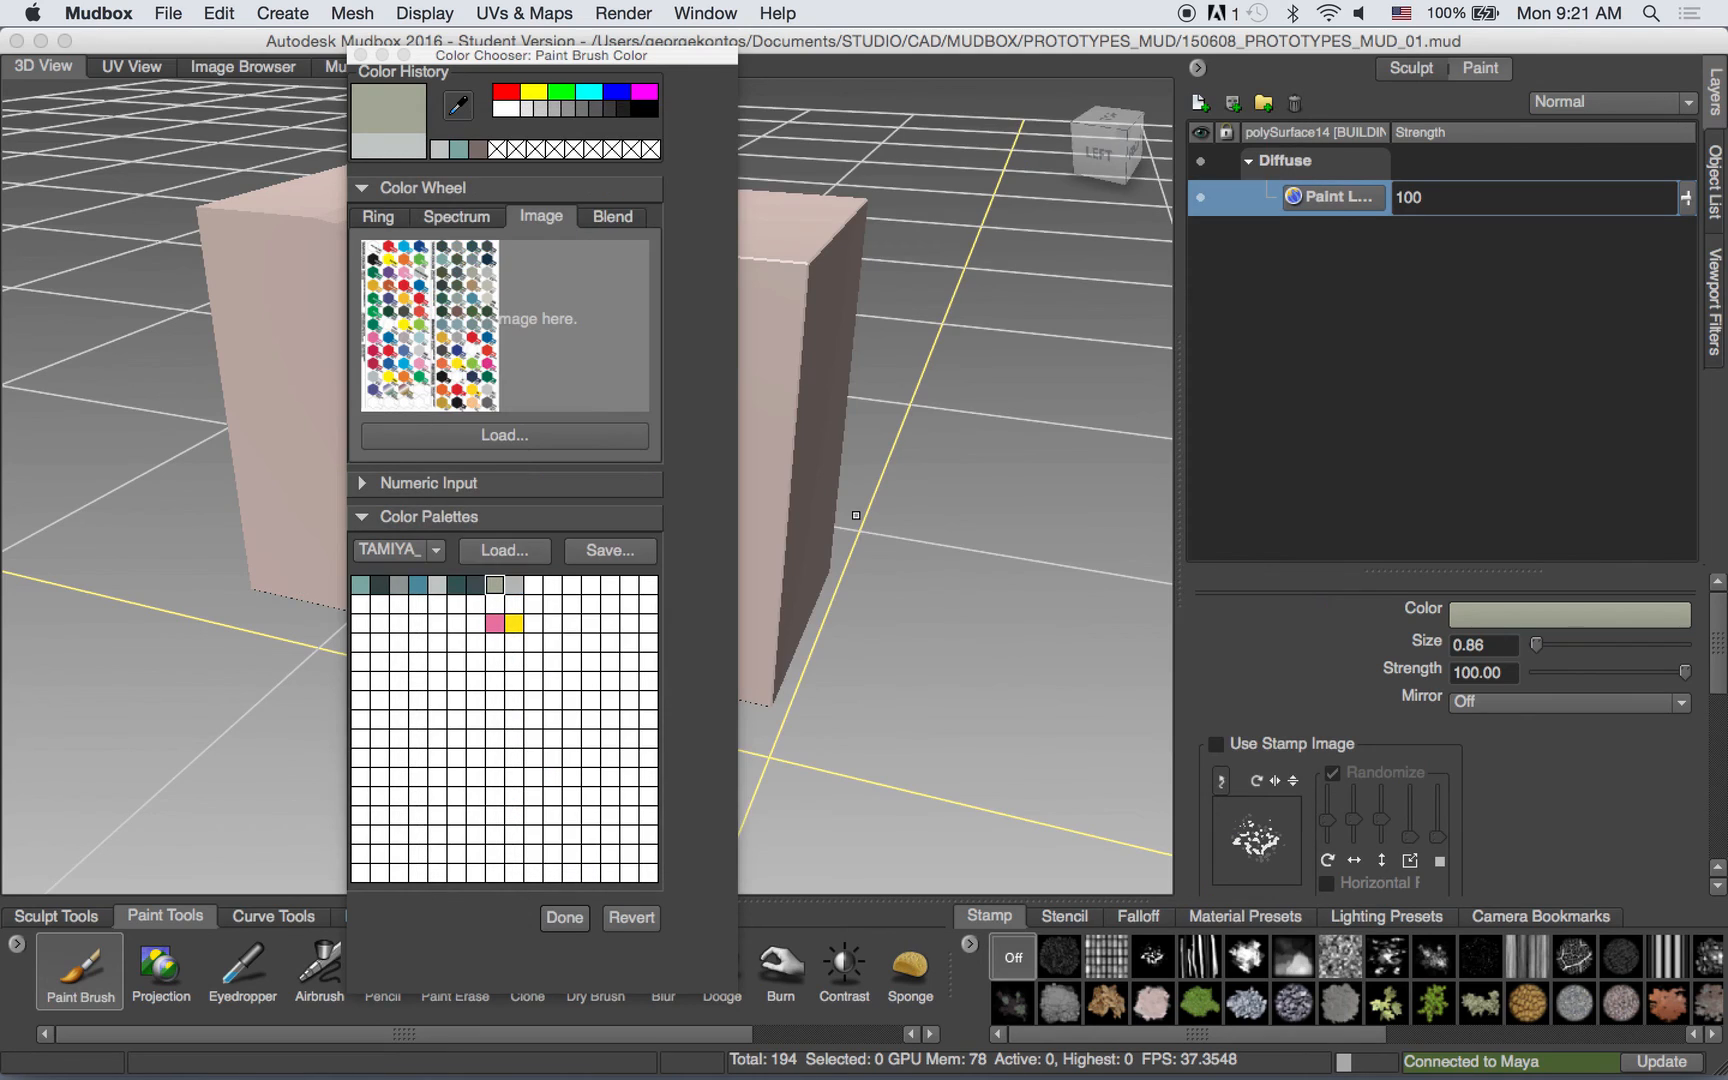
click(566, 917)
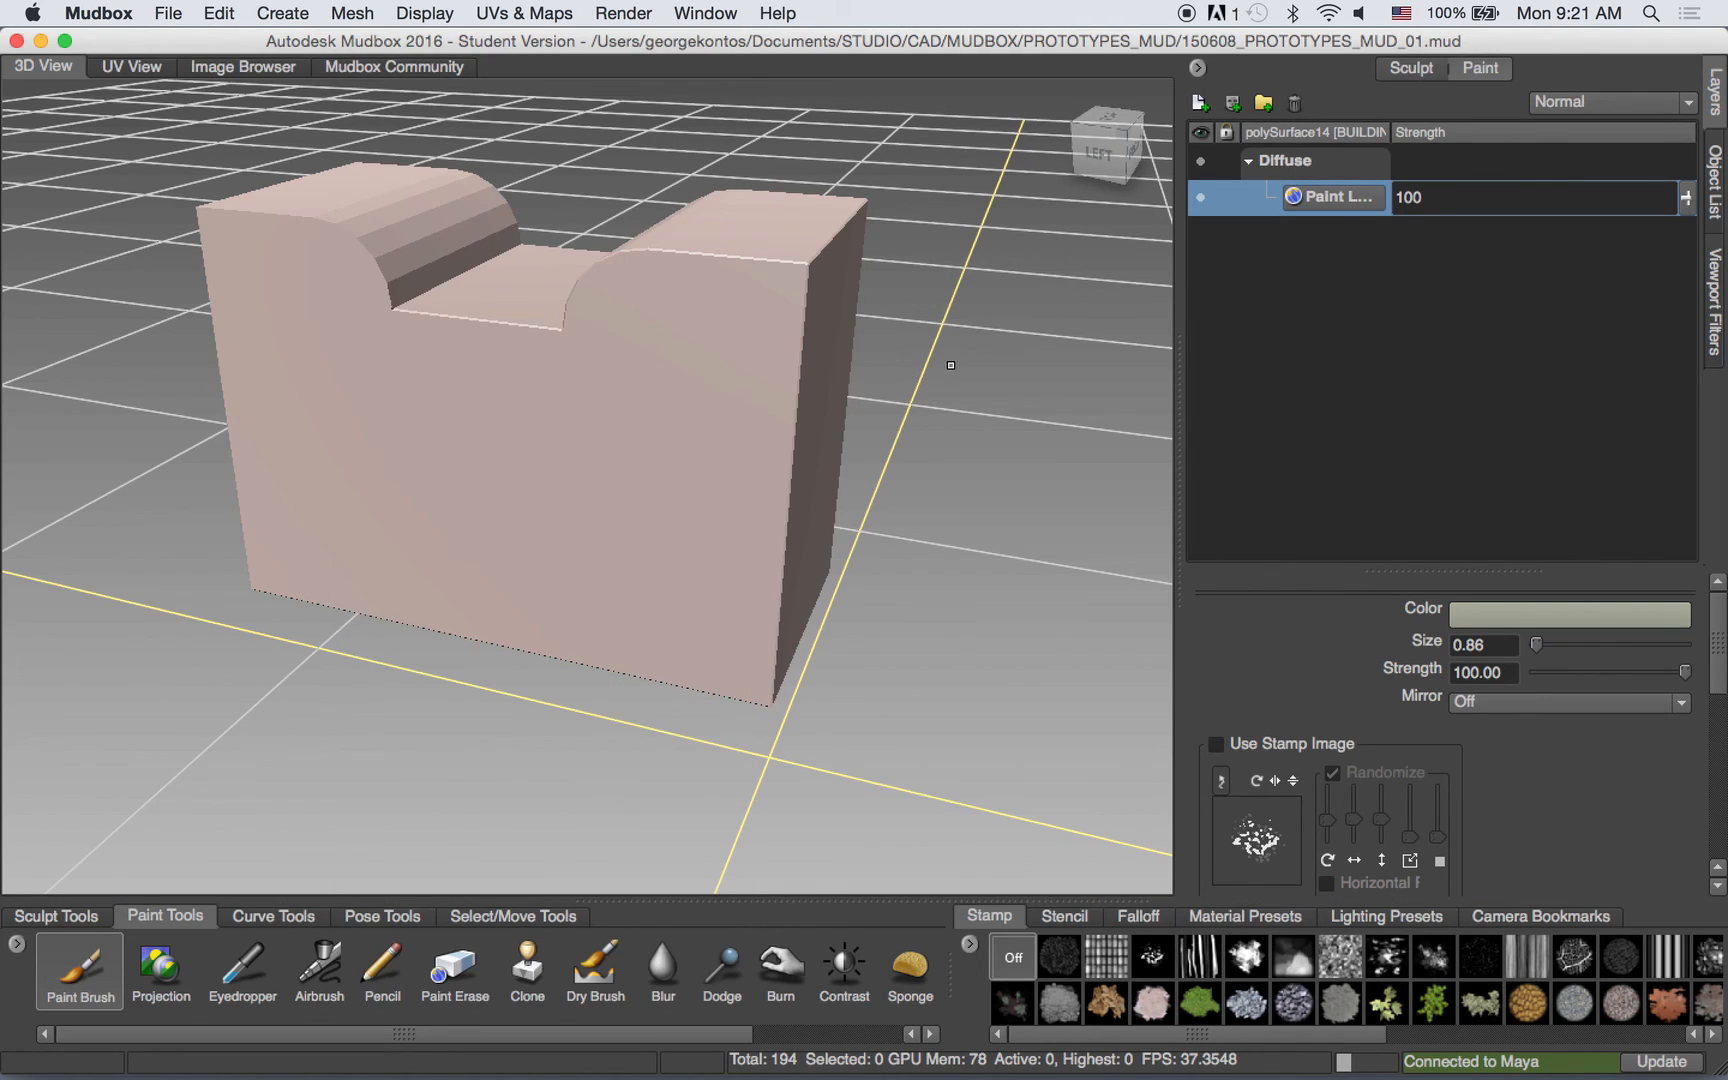
Reopen the brush color chooser, choose the palette's first teal swatch, and move the chooser clear of the building.
click(1496, 614)
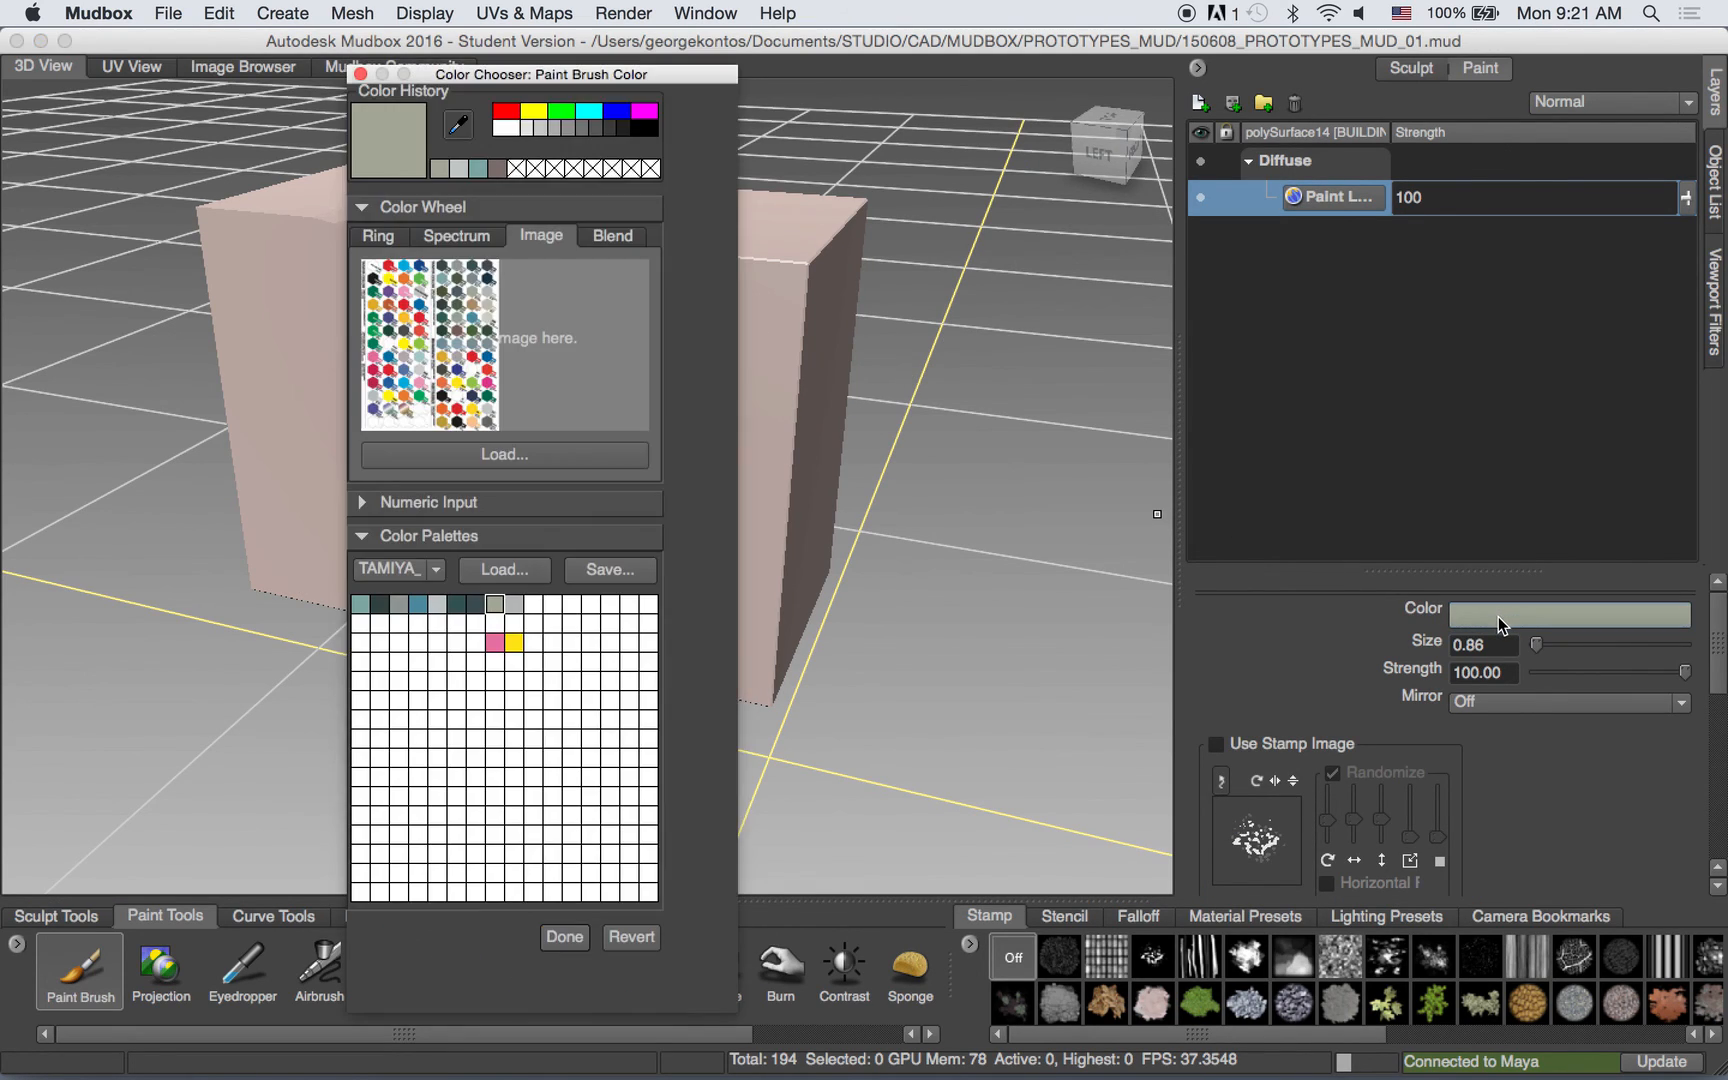
click(360, 604)
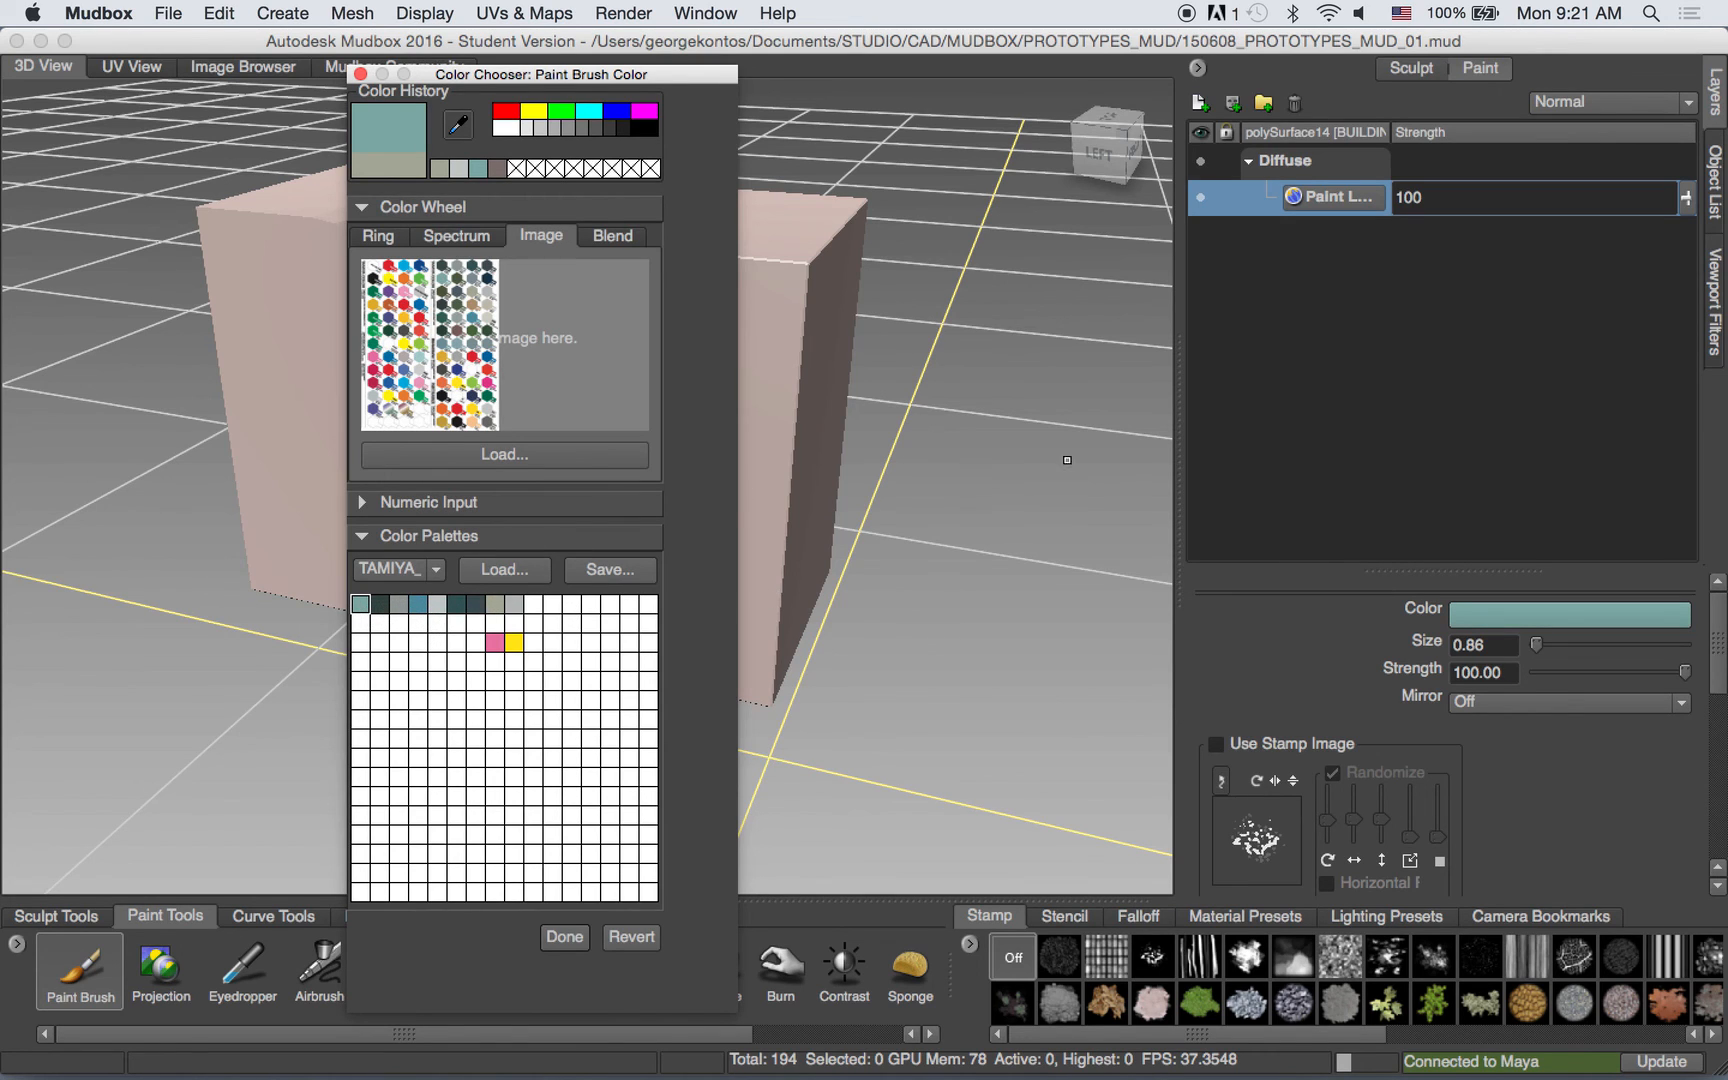
drag(446, 82, 1106, 134)
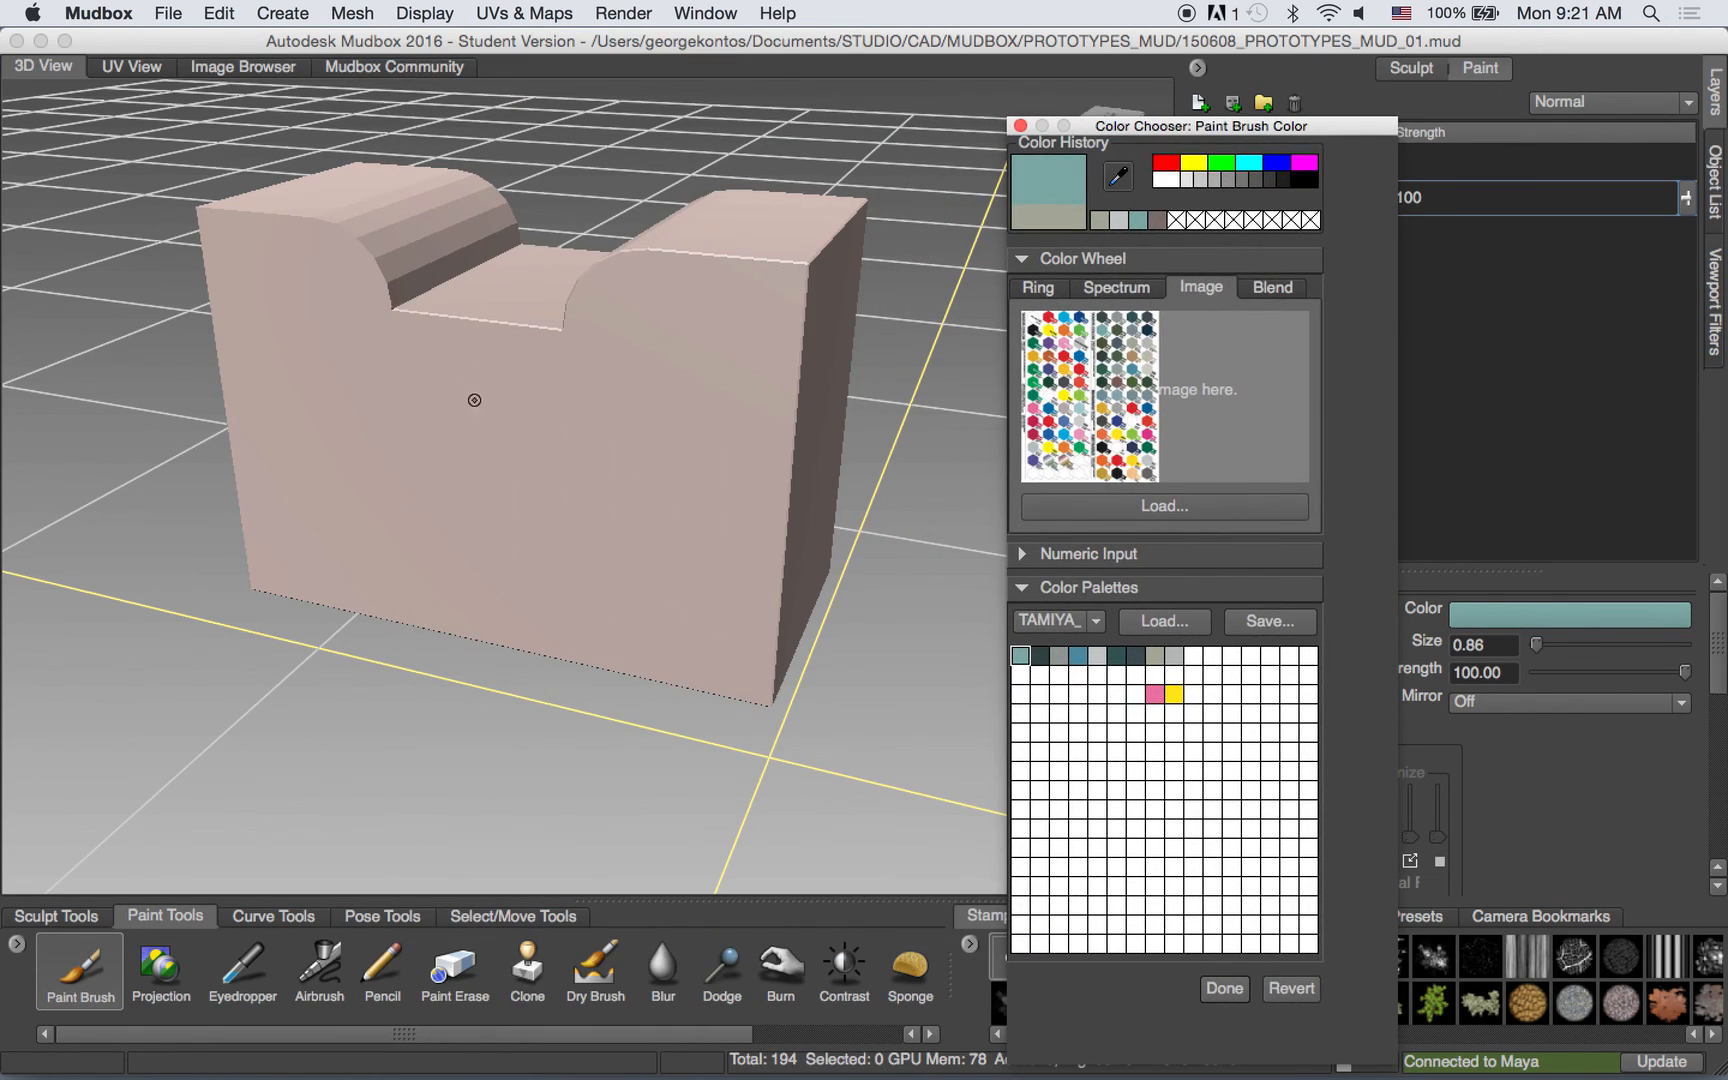
alt+drag(509, 474, 486, 455)
alt+right_drag(486, 455, 655, 436)
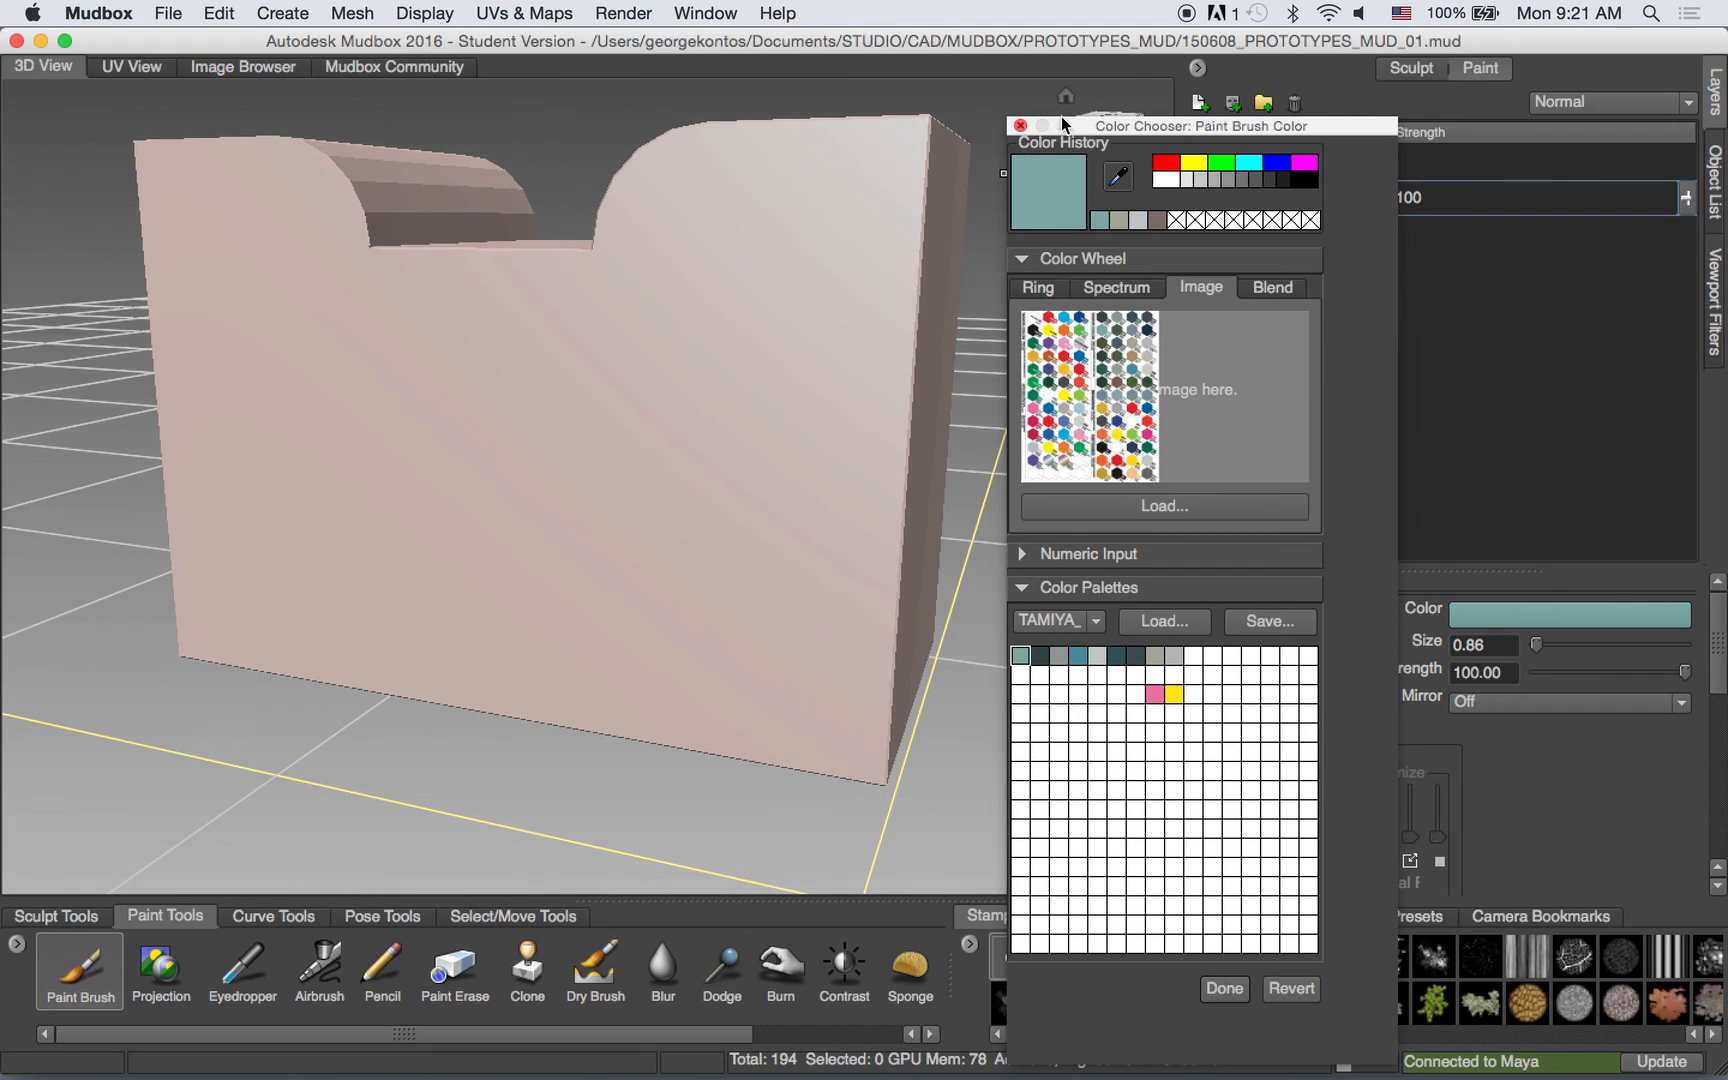
Close the color chooser and paint freehand teal test strokes with the Paint Brush across the building's faces and along its edges.
click(1020, 126)
mouse_move(750, 386)
alt+mouse_down()
mouse_move(649, 395)
mouse_move(642, 366)
alt+mouse_up()
click(97, 971)
mouse_move(333, 408)
mouse_down()
mouse_move(470, 470)
mouse_move(490, 420)
mouse_move(453, 481)
mouse_up()
drag(382, 397, 378, 430)
alt+drag(378, 430, 510, 440)
mouse_move(206, 375)
mouse_down()
mouse_move(192, 395)
mouse_move(355, 401)
mouse_up()
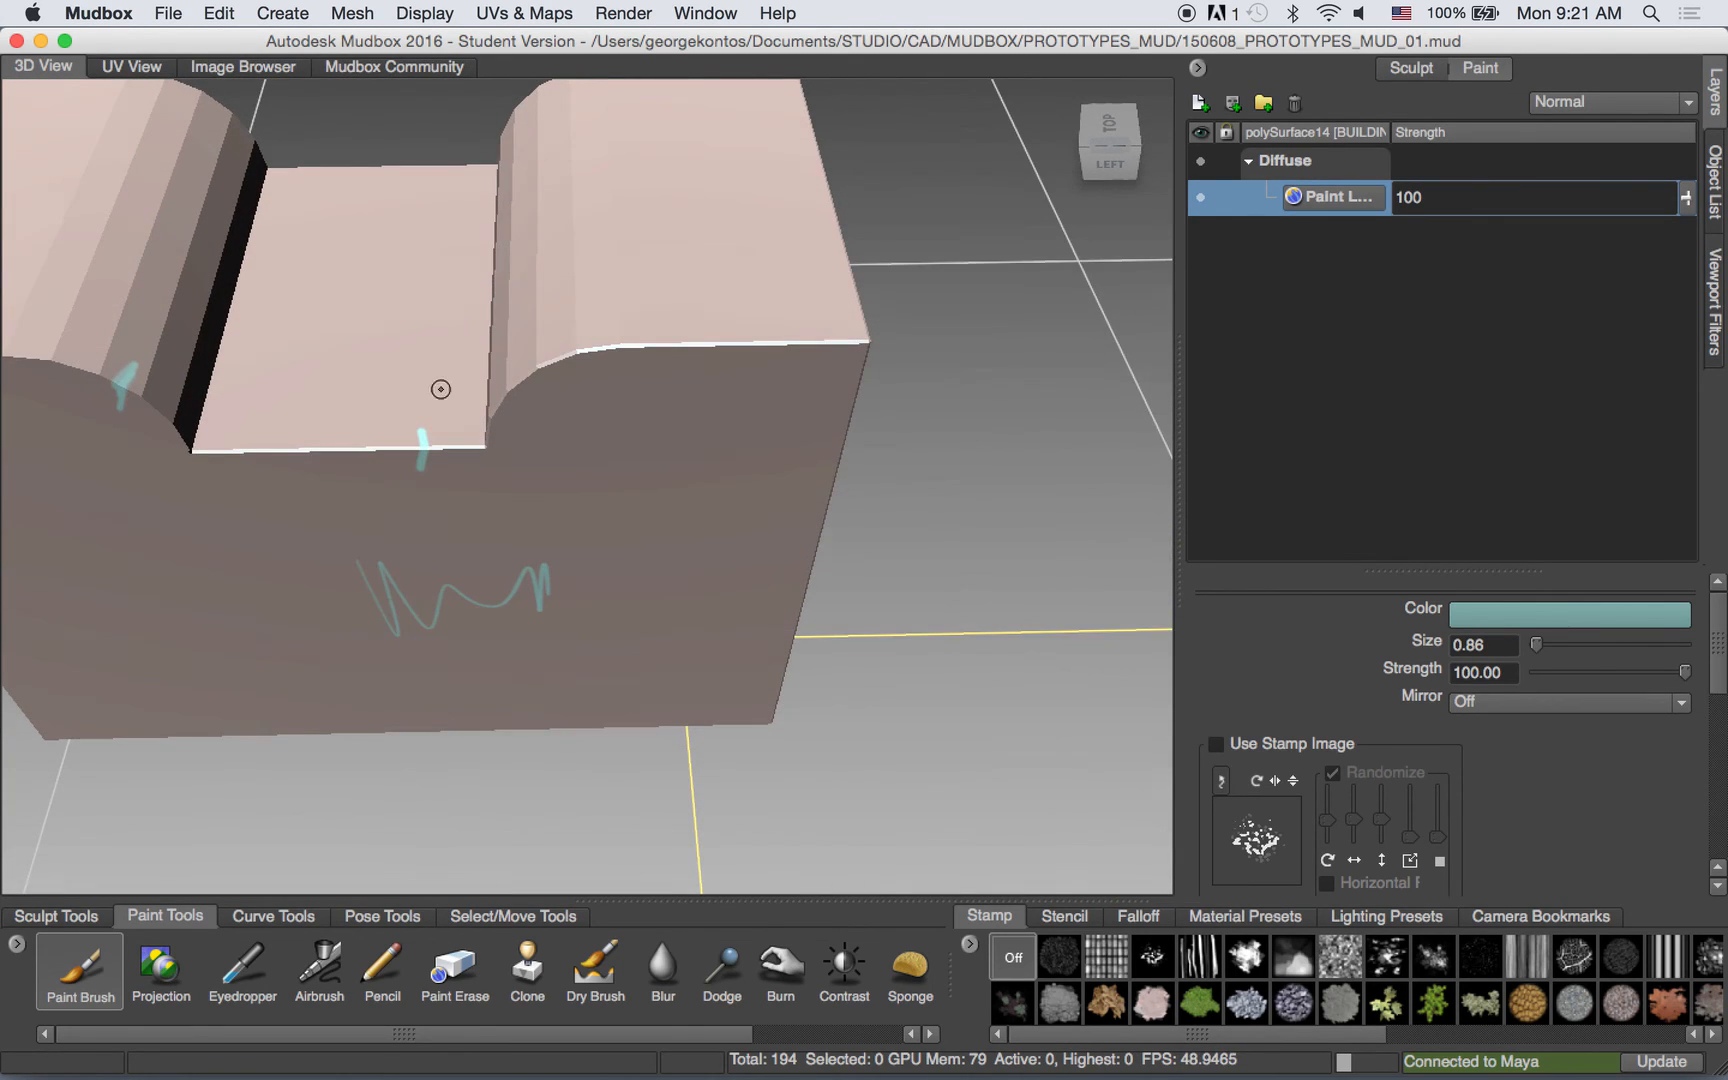
mouse_move(663, 320)
mouse_down()
mouse_move(665, 360)
mouse_move(575, 419)
mouse_move(413, 378)
mouse_up()
mouse_move(502, 492)
mouse_down()
mouse_move(502, 520)
mouse_move(617, 445)
mouse_move(585, 447)
mouse_move(610, 522)
mouse_move(625, 465)
mouse_move(590, 267)
mouse_move(665, 452)
mouse_move(706, 359)
mouse_move(544, 501)
mouse_move(541, 572)
mouse_move(708, 474)
mouse_move(705, 496)
mouse_move(783, 533)
mouse_move(504, 462)
mouse_move(598, 482)
mouse_move(554, 467)
mouse_move(542, 486)
mouse_move(612, 516)
mouse_move(536, 513)
mouse_move(505, 605)
mouse_move(471, 482)
mouse_move(510, 386)
mouse_move(567, 386)
mouse_up()
alt+right_drag(567, 386, 513, 348)
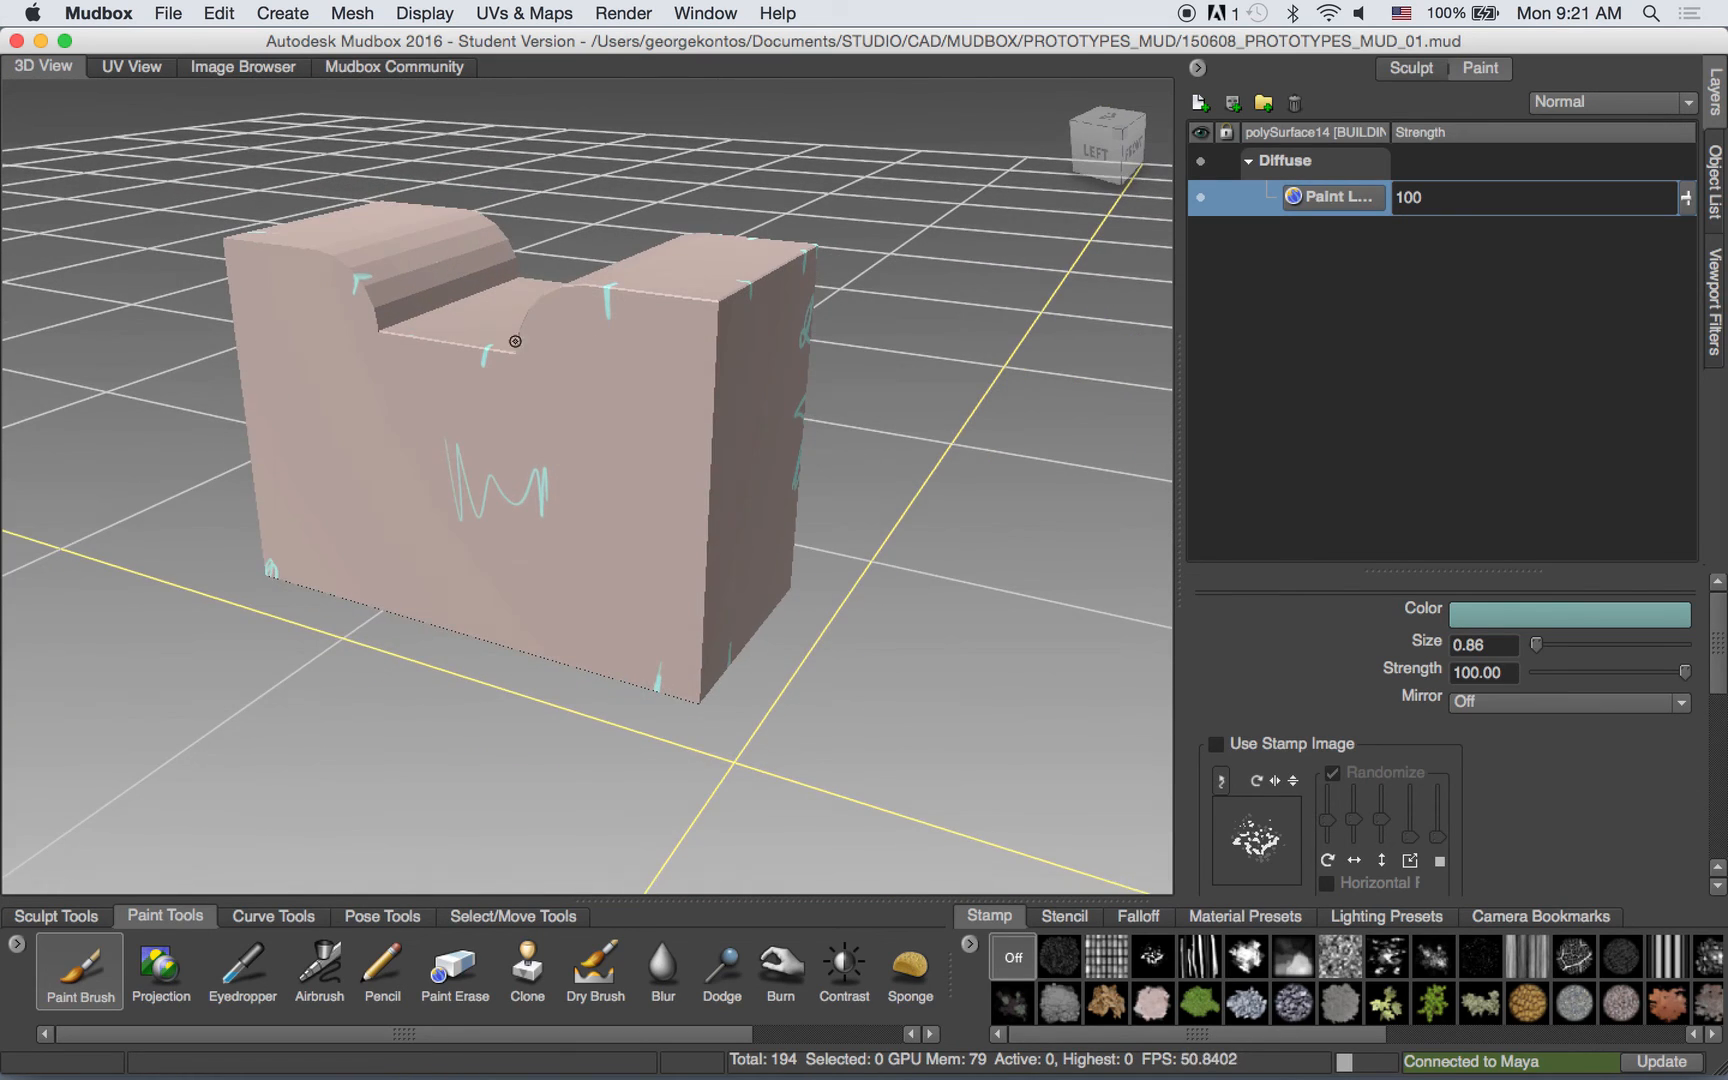
Flood the building's diffuse paint layer with the teal brush color and inspect the building from several angles.
drag(1434, 575, 1434, 266)
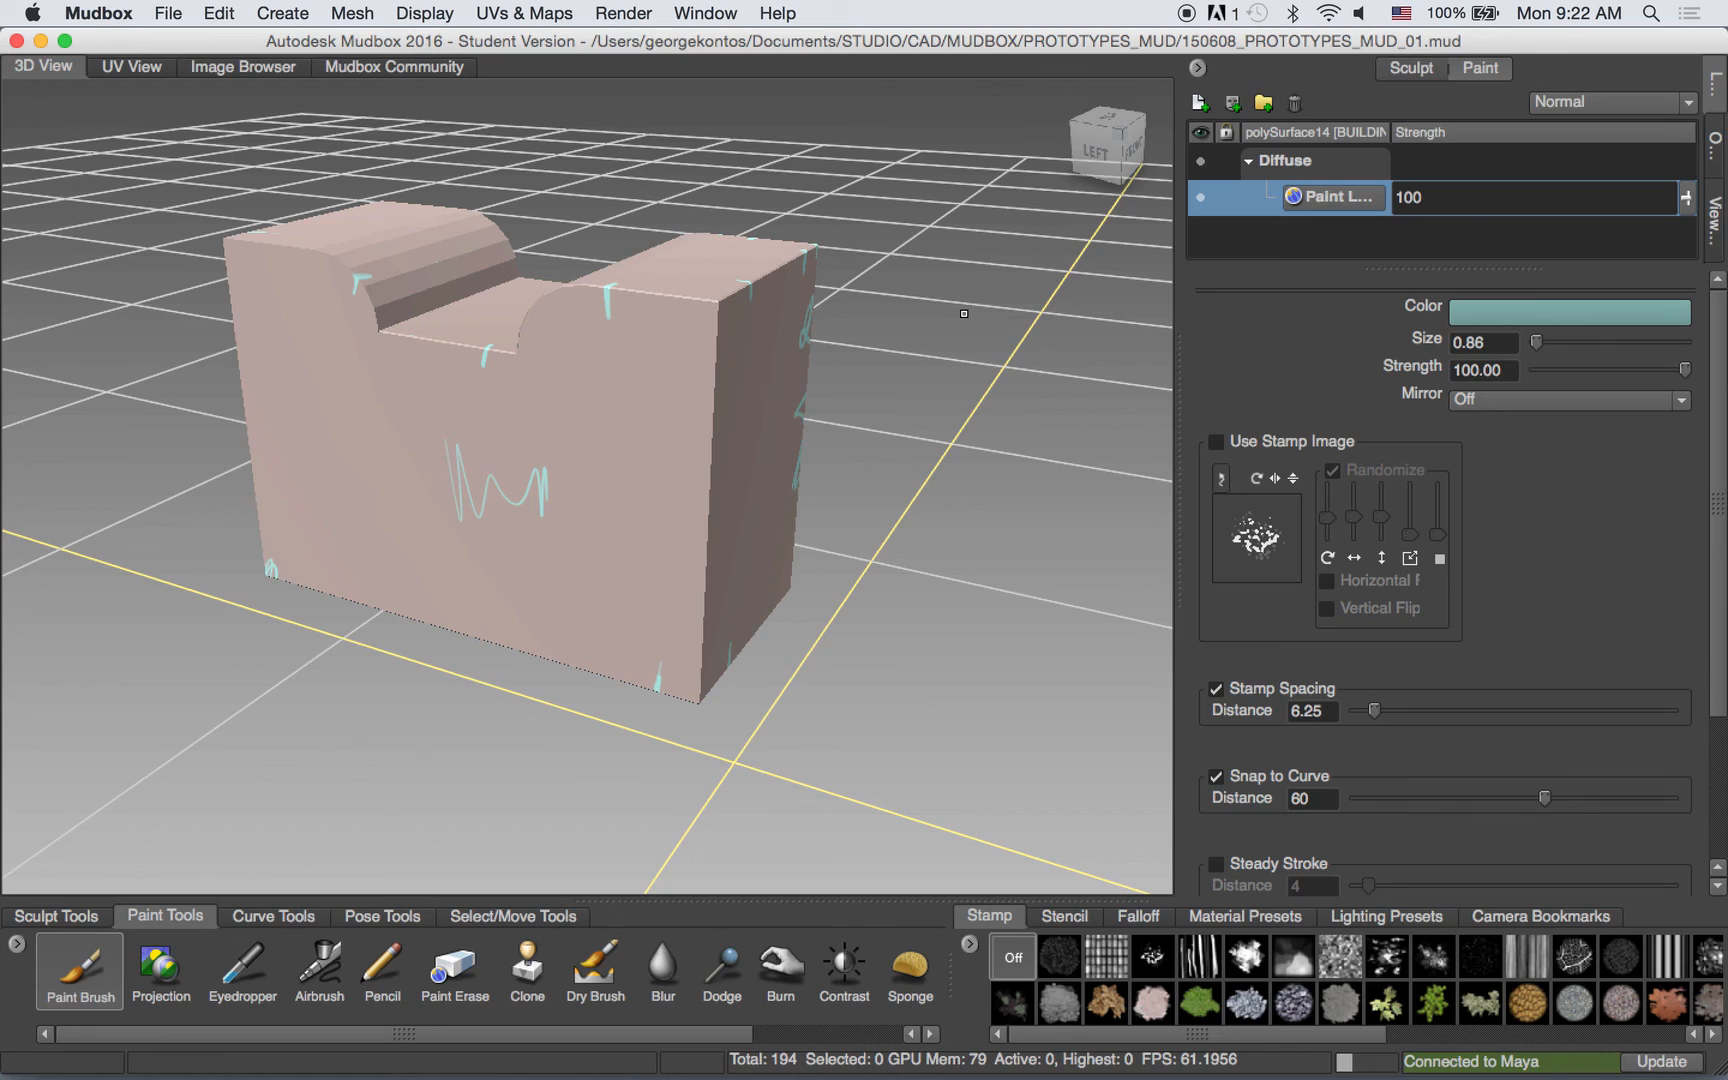
scroll(1706, 565, down, 3)
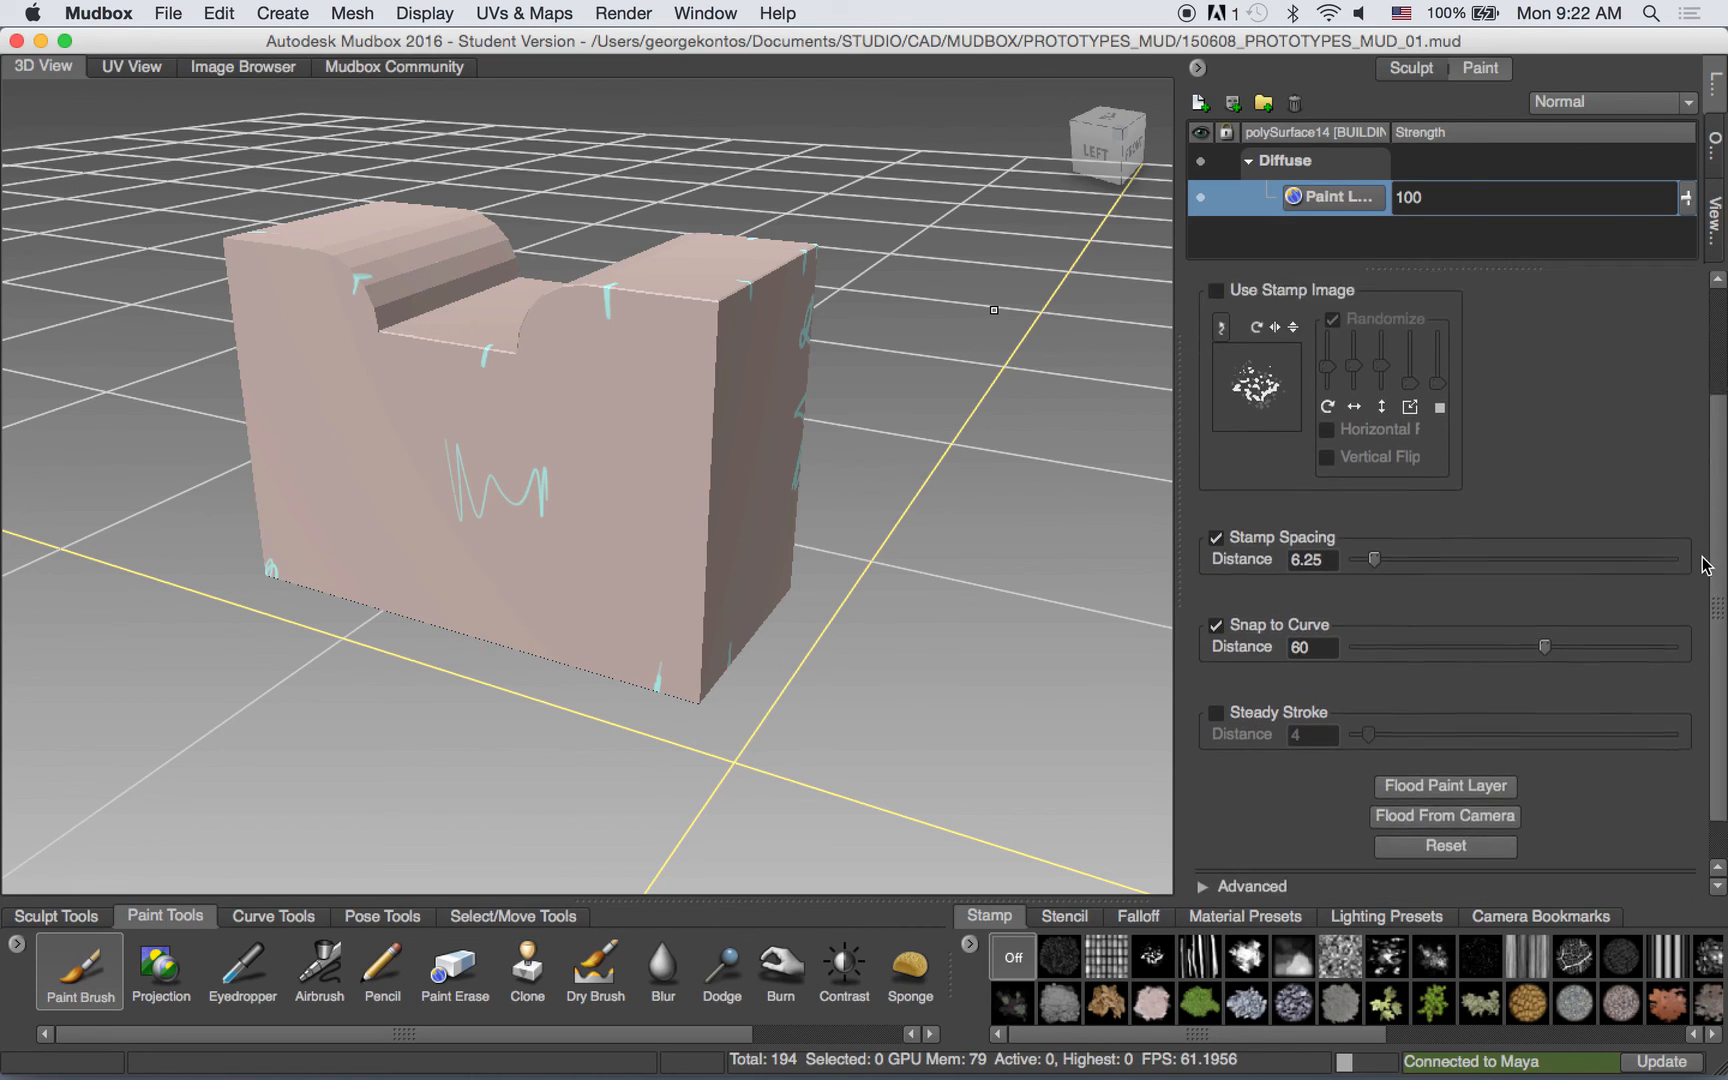
scroll(1706, 565, down, 1)
click(1447, 734)
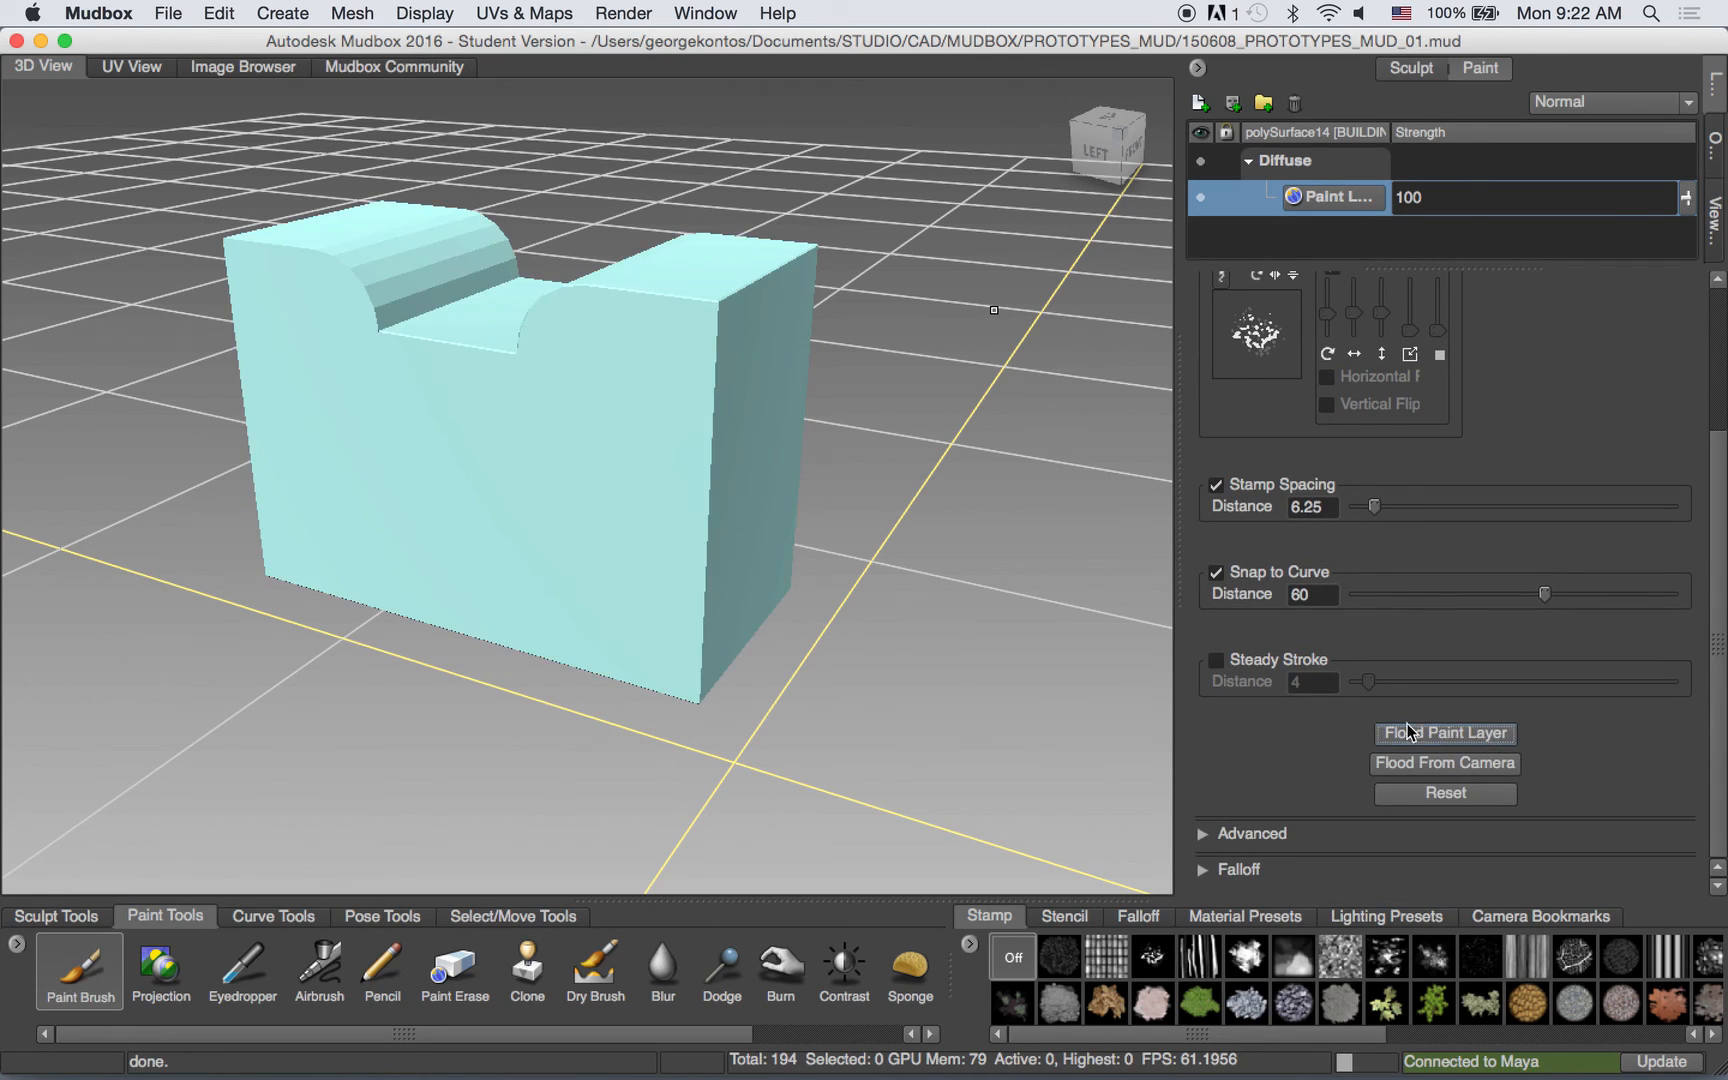
mouse_move(775, 416)
alt+mouse_down()
mouse_move(1036, 440)
mouse_move(791, 436)
mouse_move(829, 409)
mouse_move(764, 444)
mouse_move(748, 349)
mouse_move(700, 480)
mouse_move(552, 513)
alt+mouse_up()
alt+drag(599, 597, 525, 609)
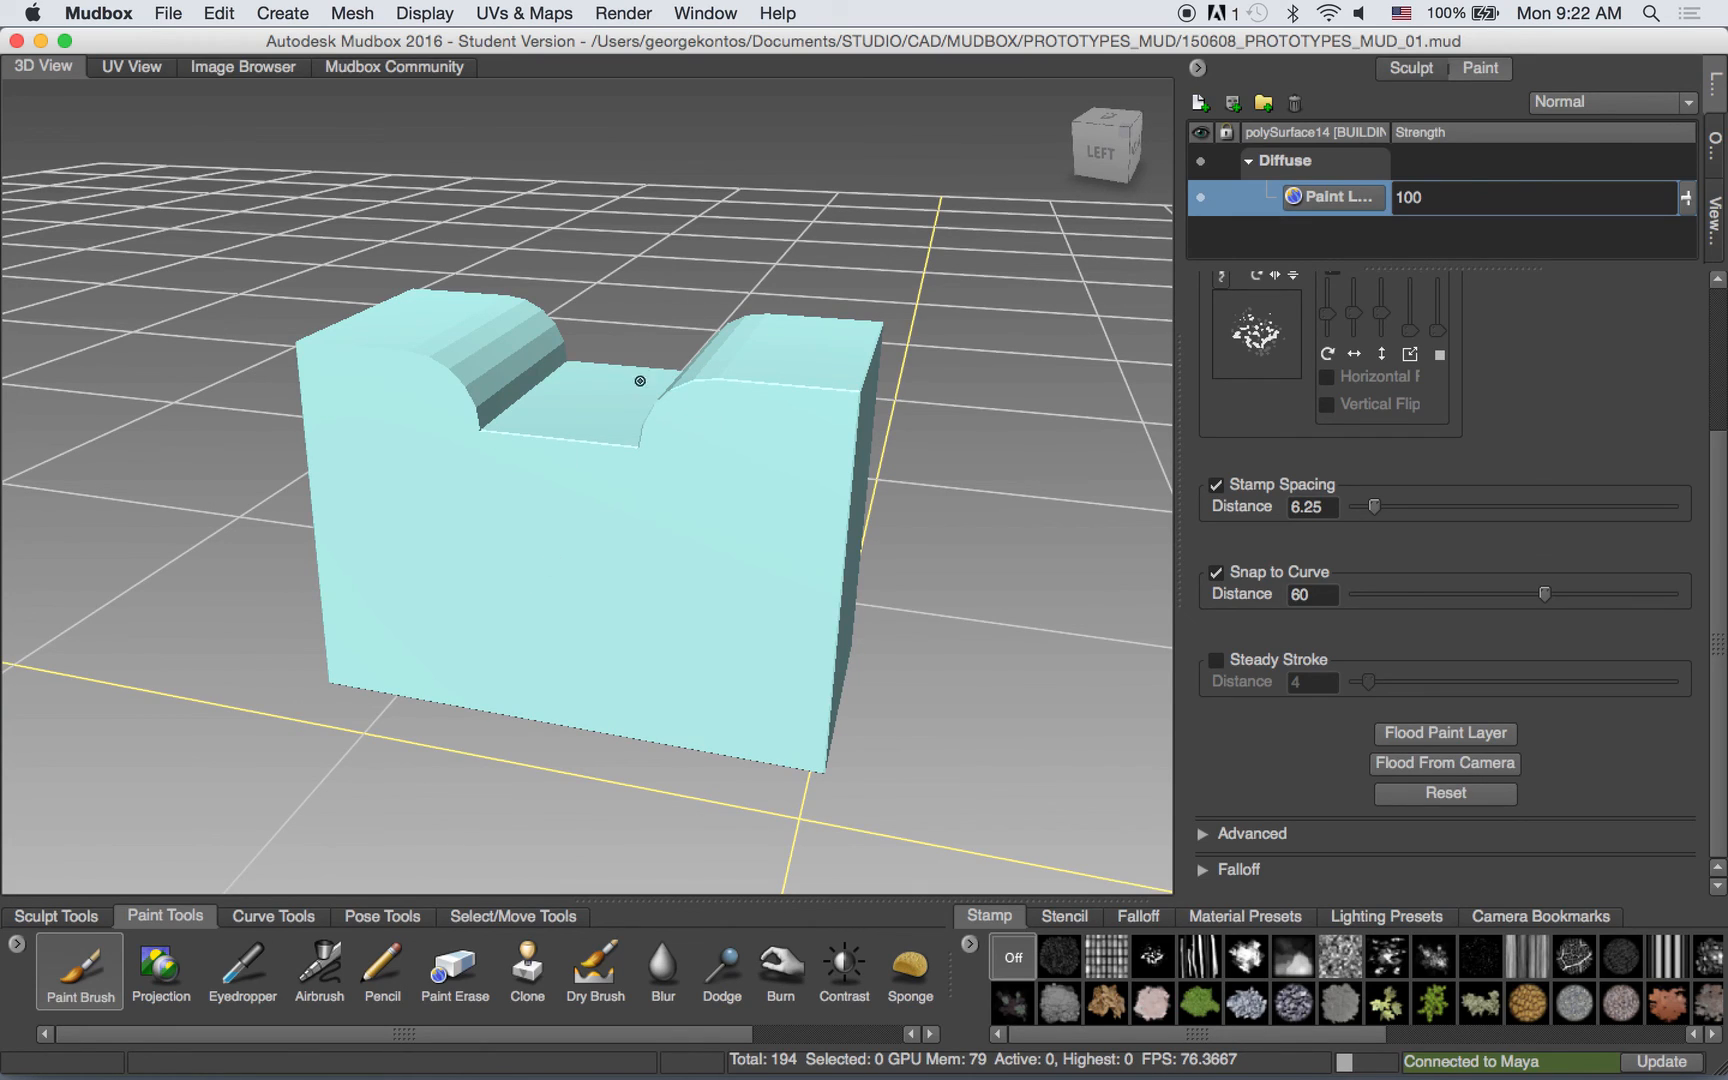
alt+middle_drag(672, 531, 676, 484)
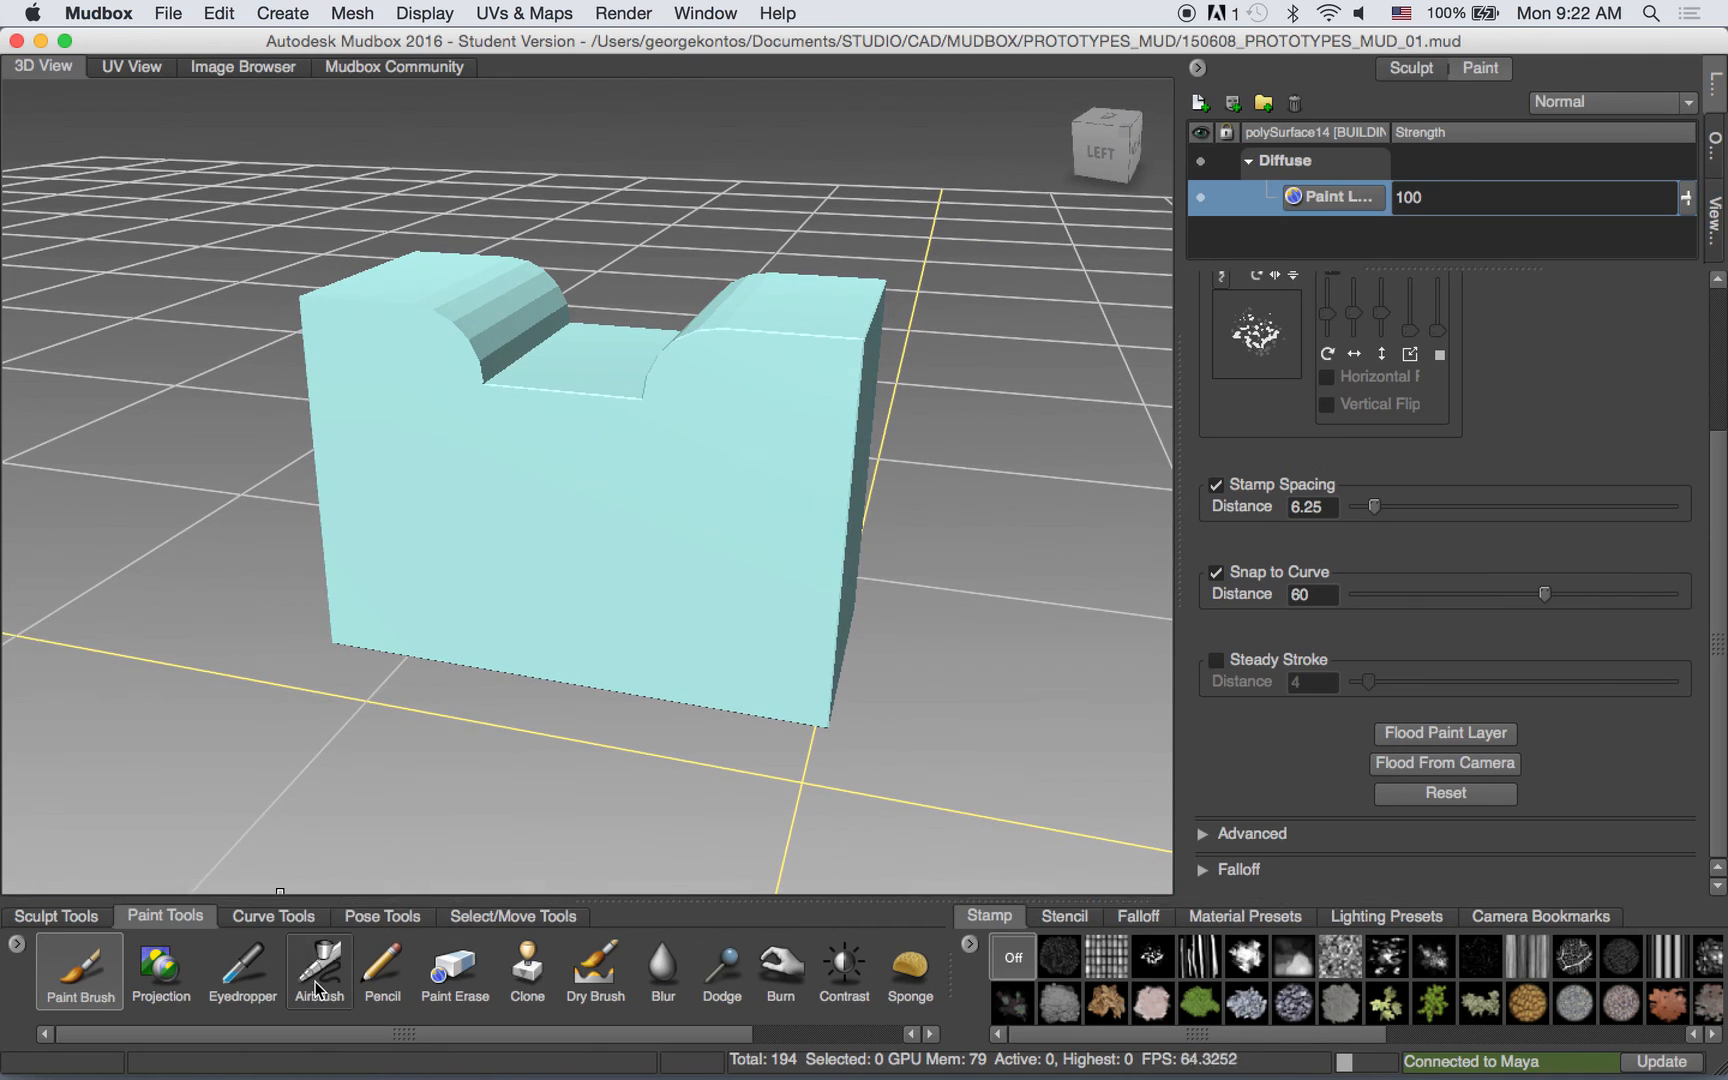
alt+drag(667, 536, 629, 401)
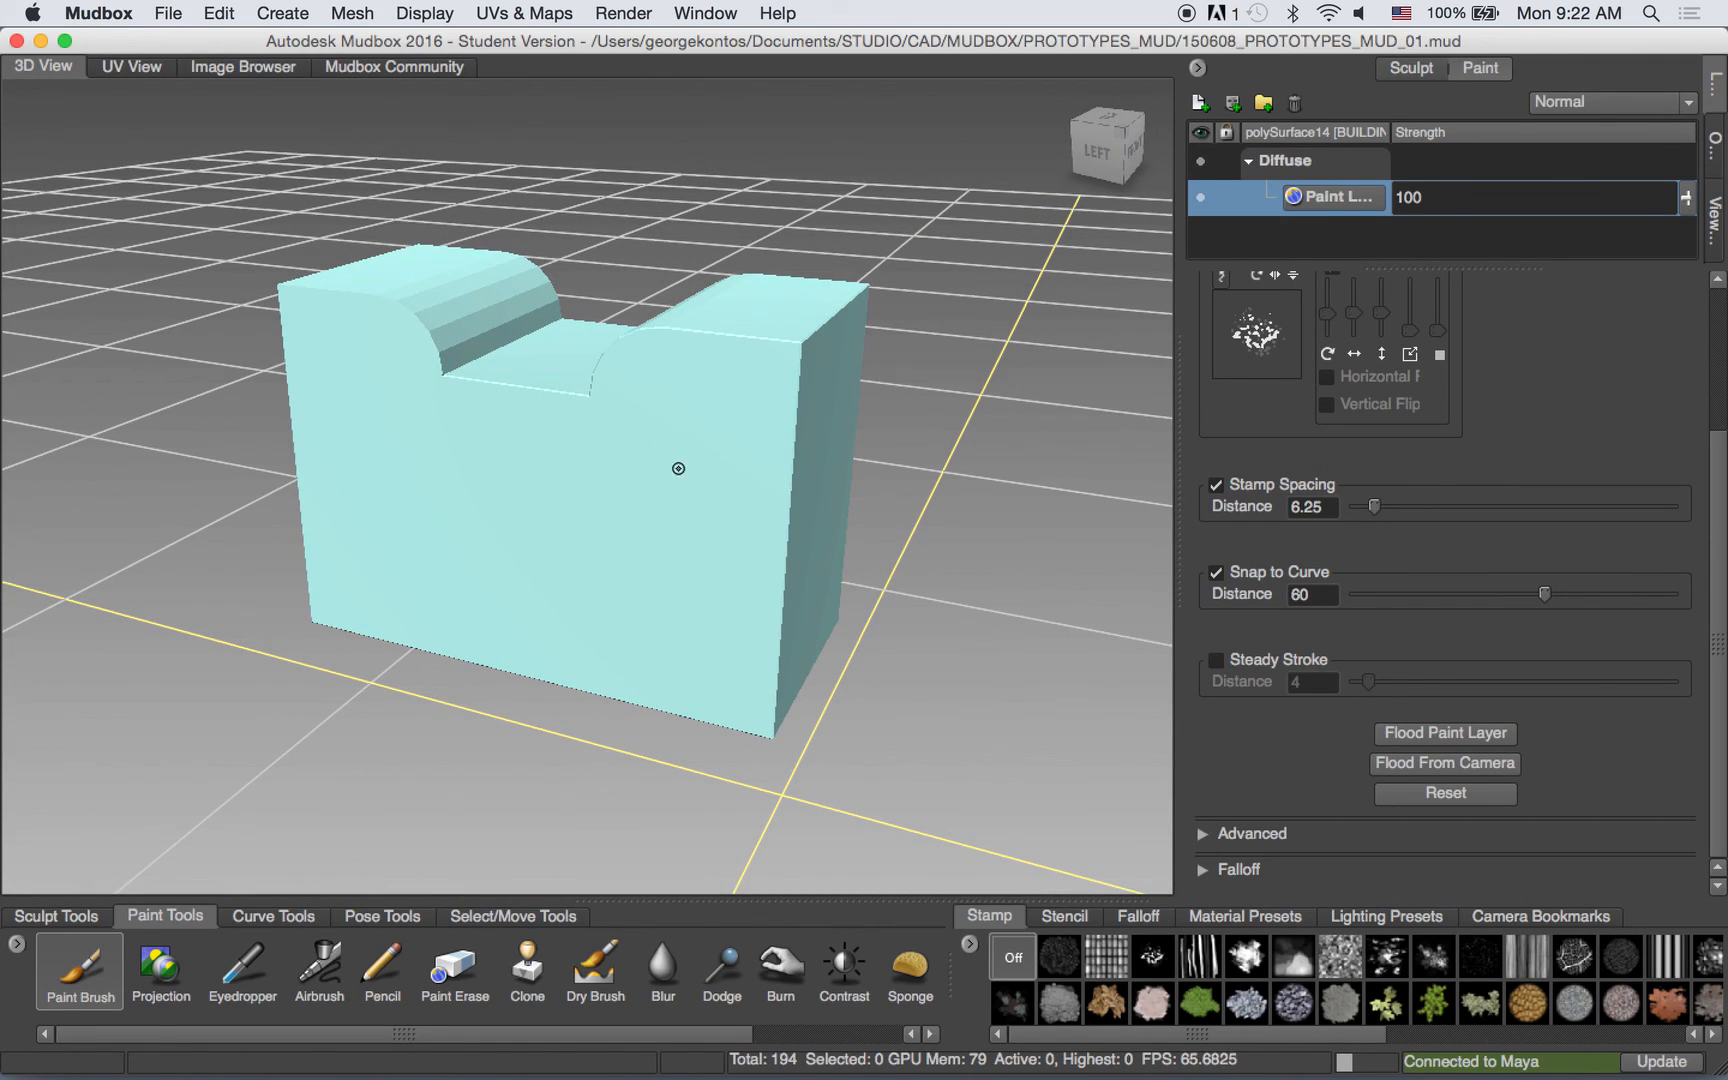
alt+drag(675, 470, 663, 386)
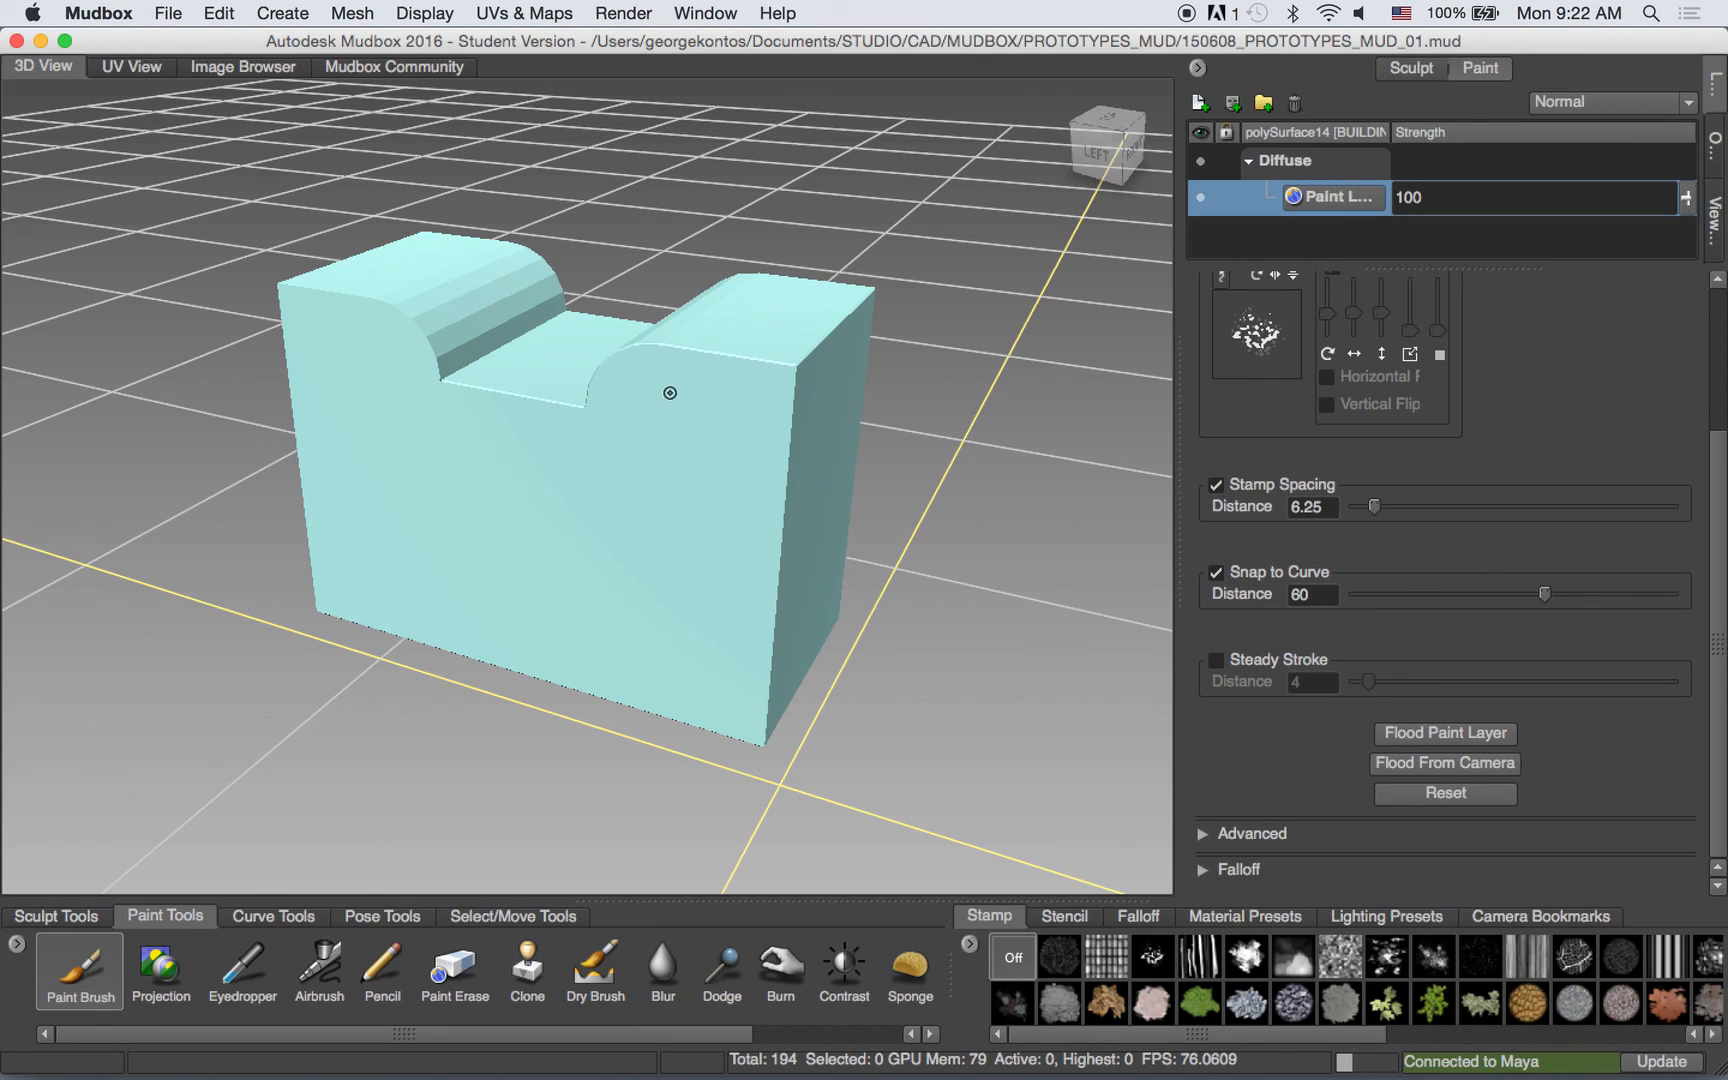
Rename the diffuse paint layer as DIRT_BASE and widen the layer name column to fit the full name.
double_click(1331, 198)
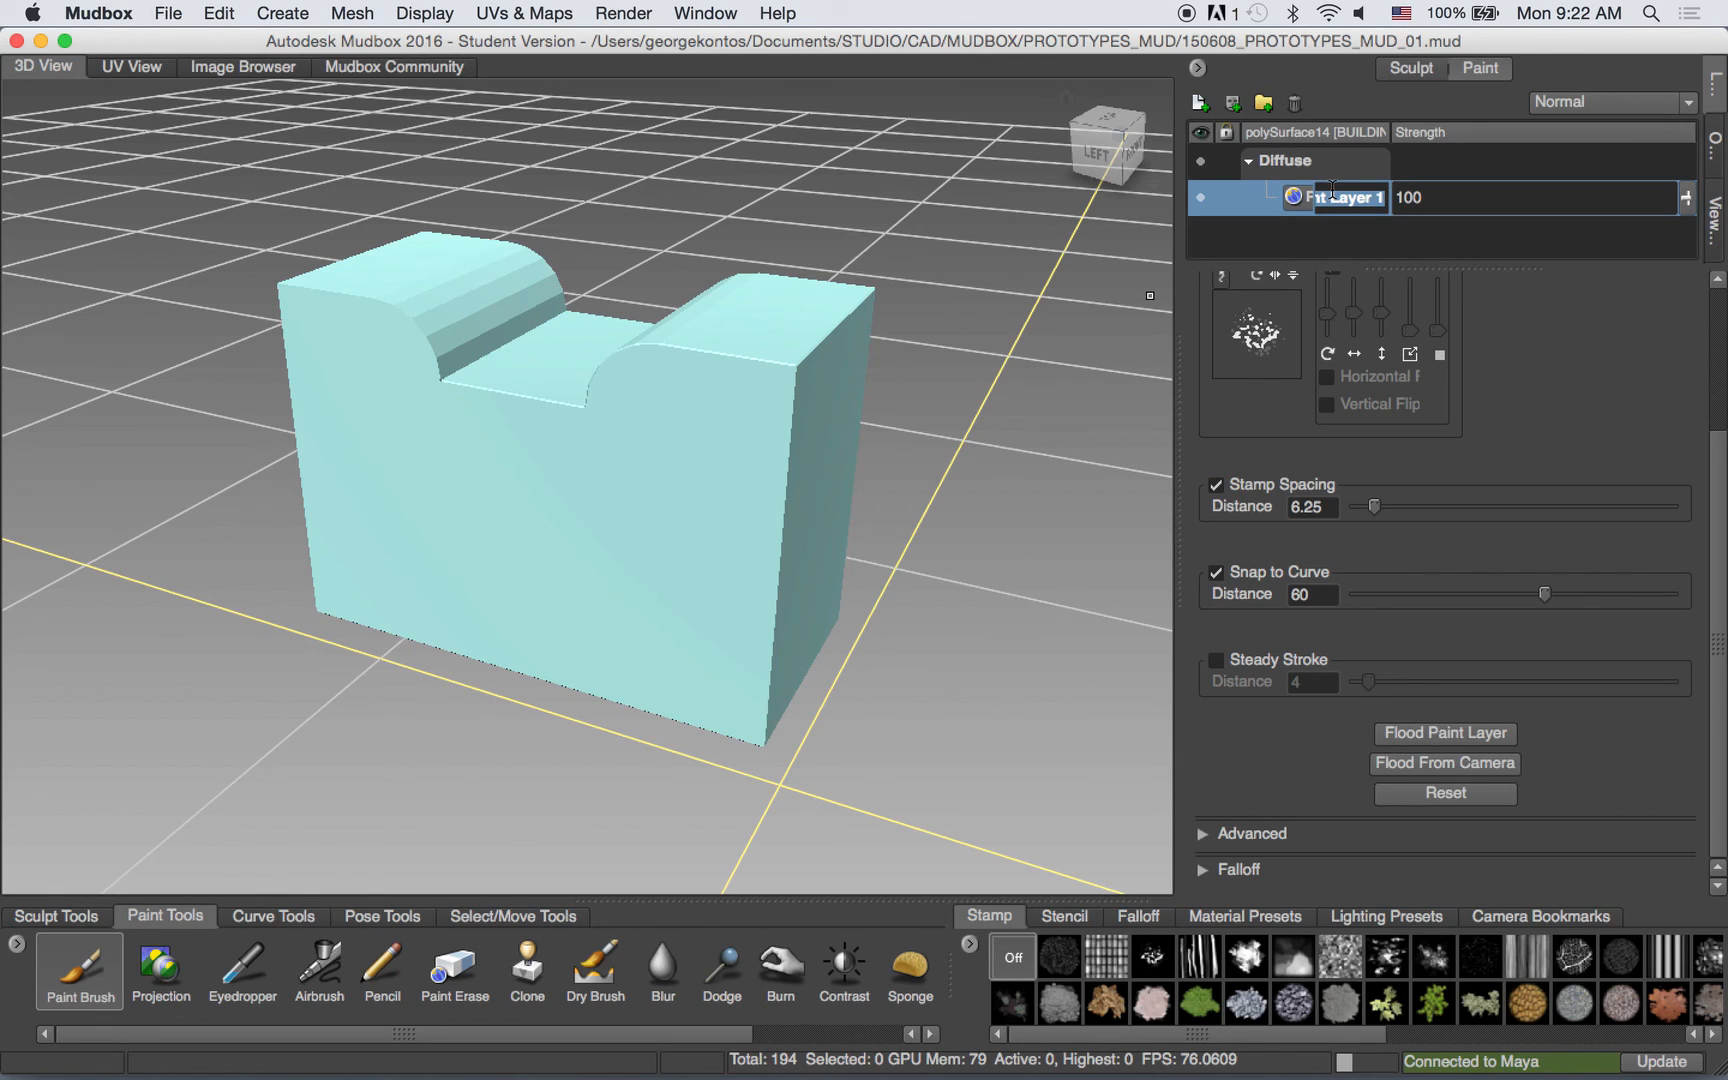
text(DIRT)
text(_BASE)
key(Return)
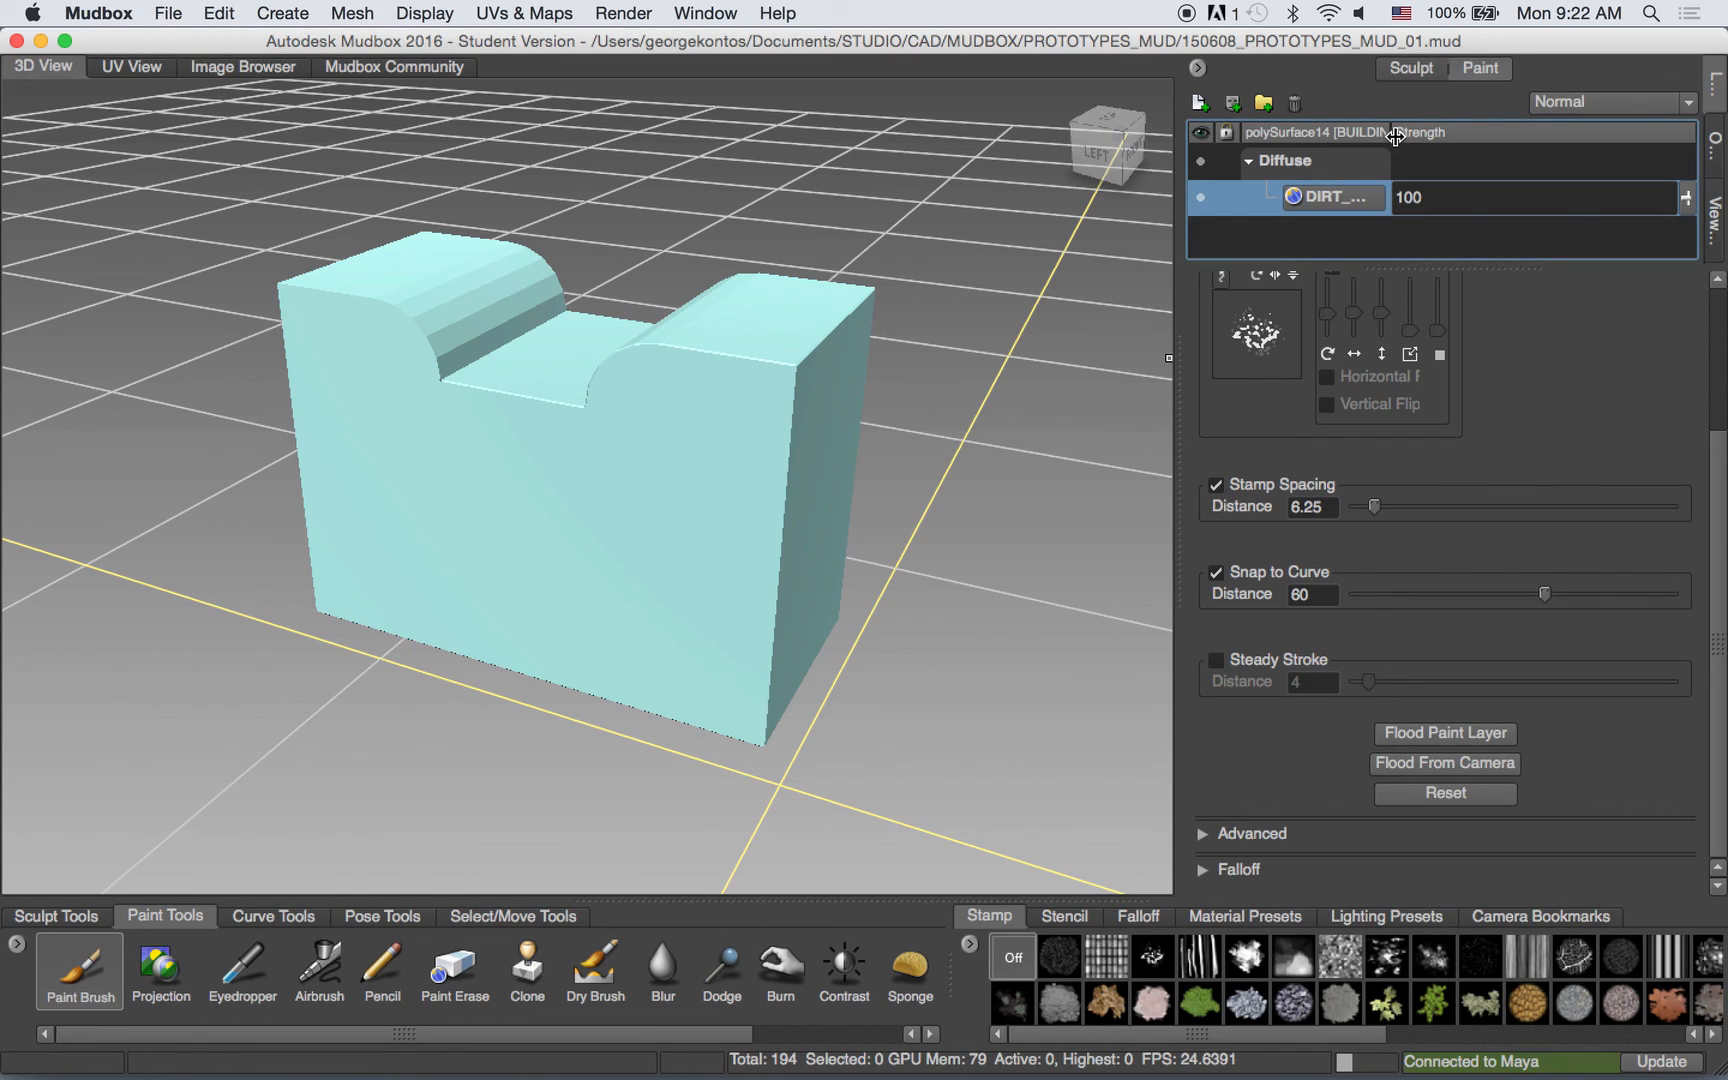
drag(1395, 136, 1481, 136)
Select the palette's first empty slot in the first row and sample a tan from the paint chart as the brush color.
mouse_move(663, 406)
alt+mouse_down()
mouse_move(663, 478)
mouse_move(675, 440)
alt+mouse_up()
alt+right_drag(675, 440, 752, 436)
alt+middle_drag(752, 436, 692, 401)
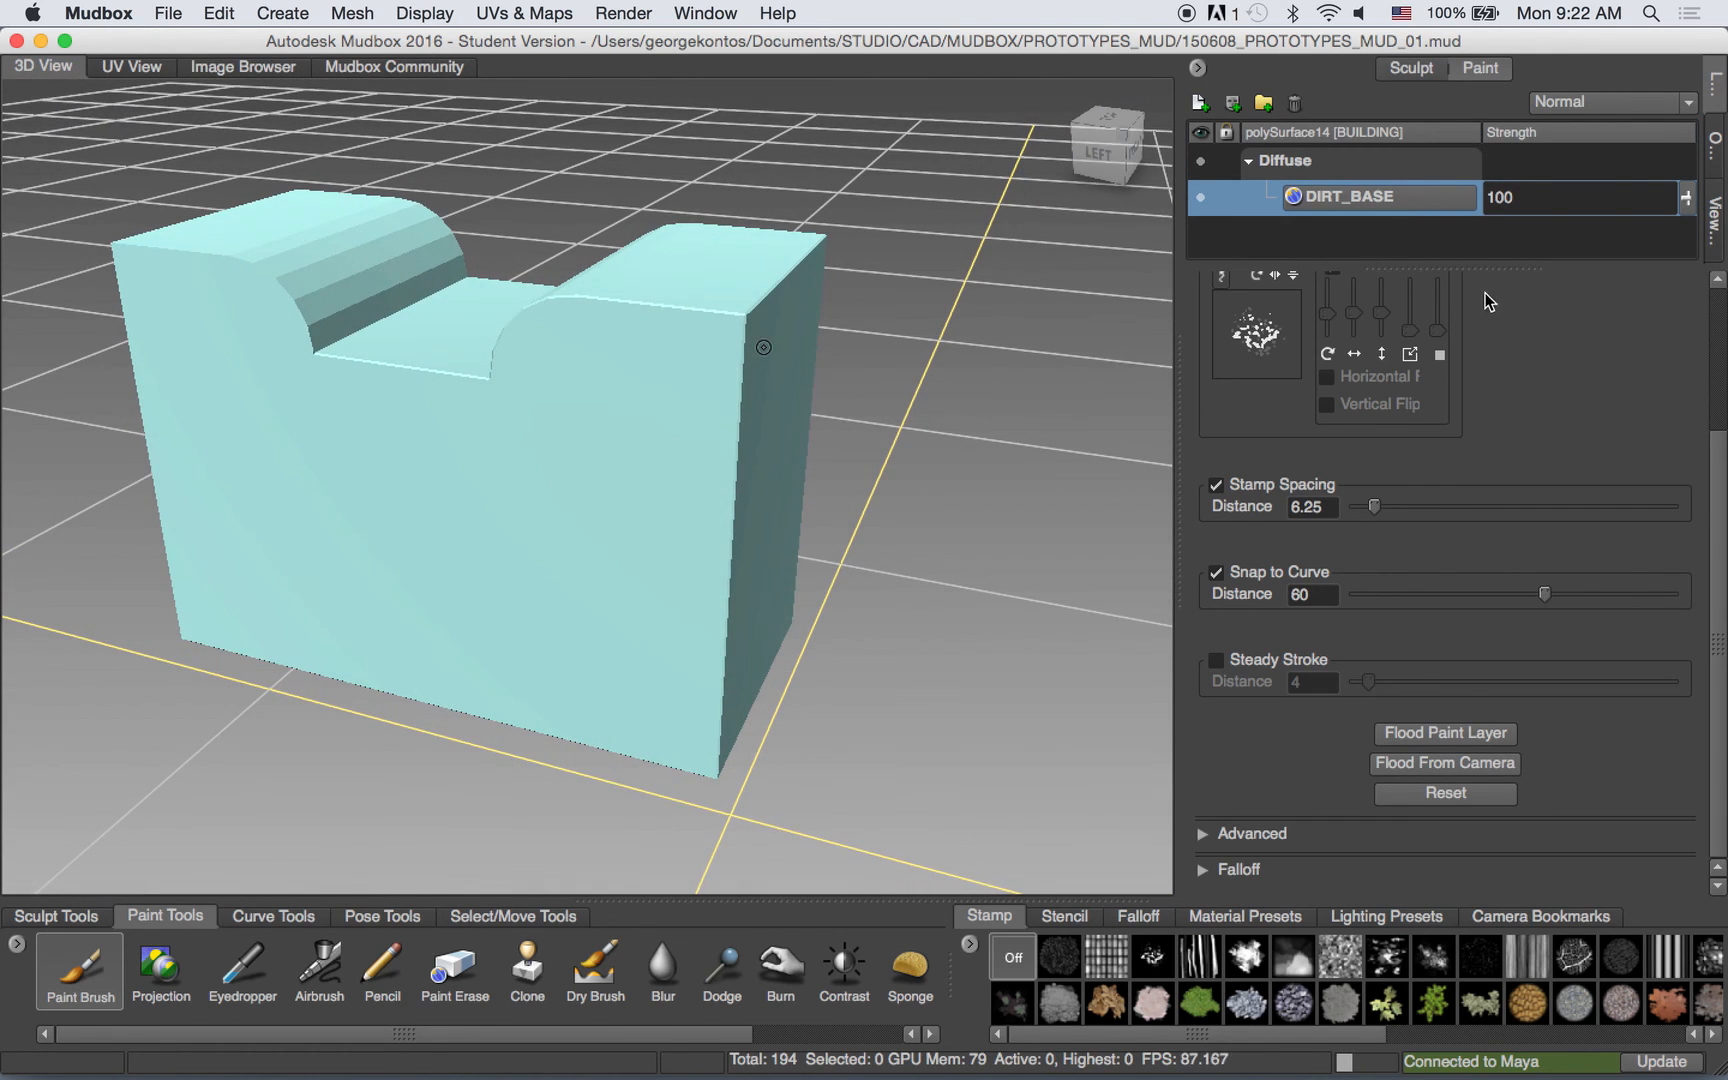
scroll(1693, 365, up, 4)
click(1556, 306)
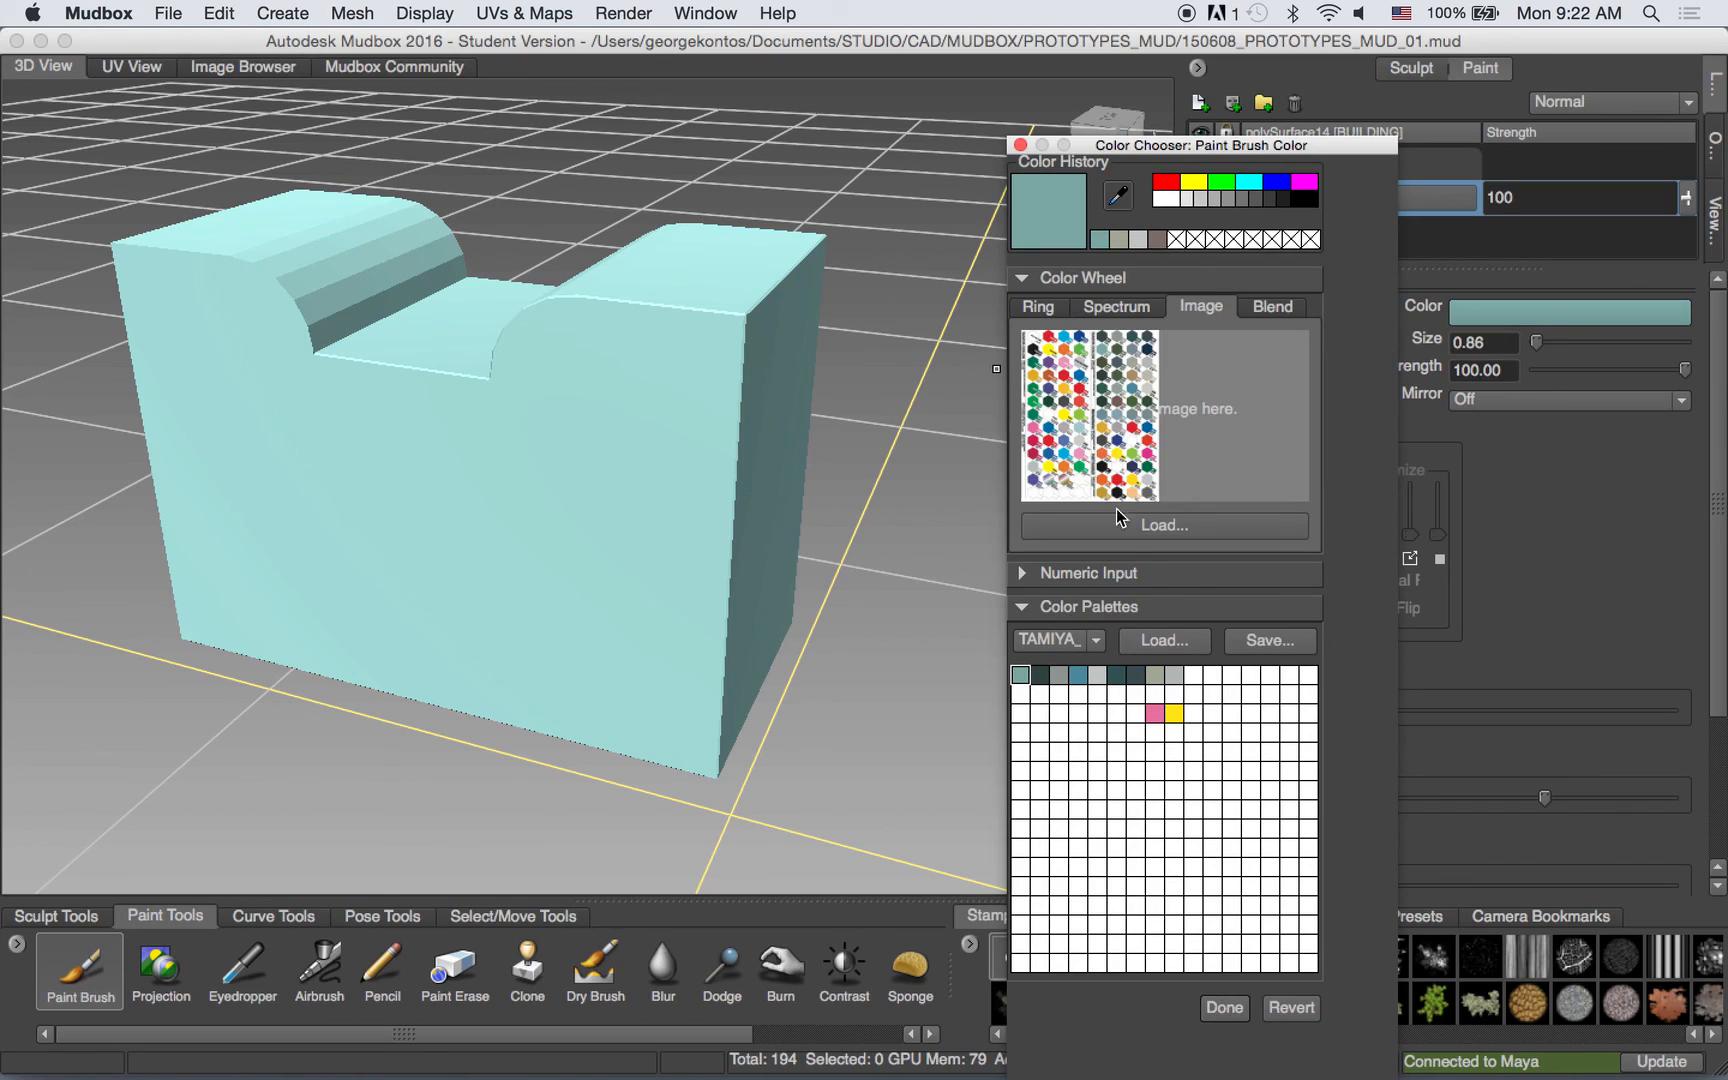
click(1040, 675)
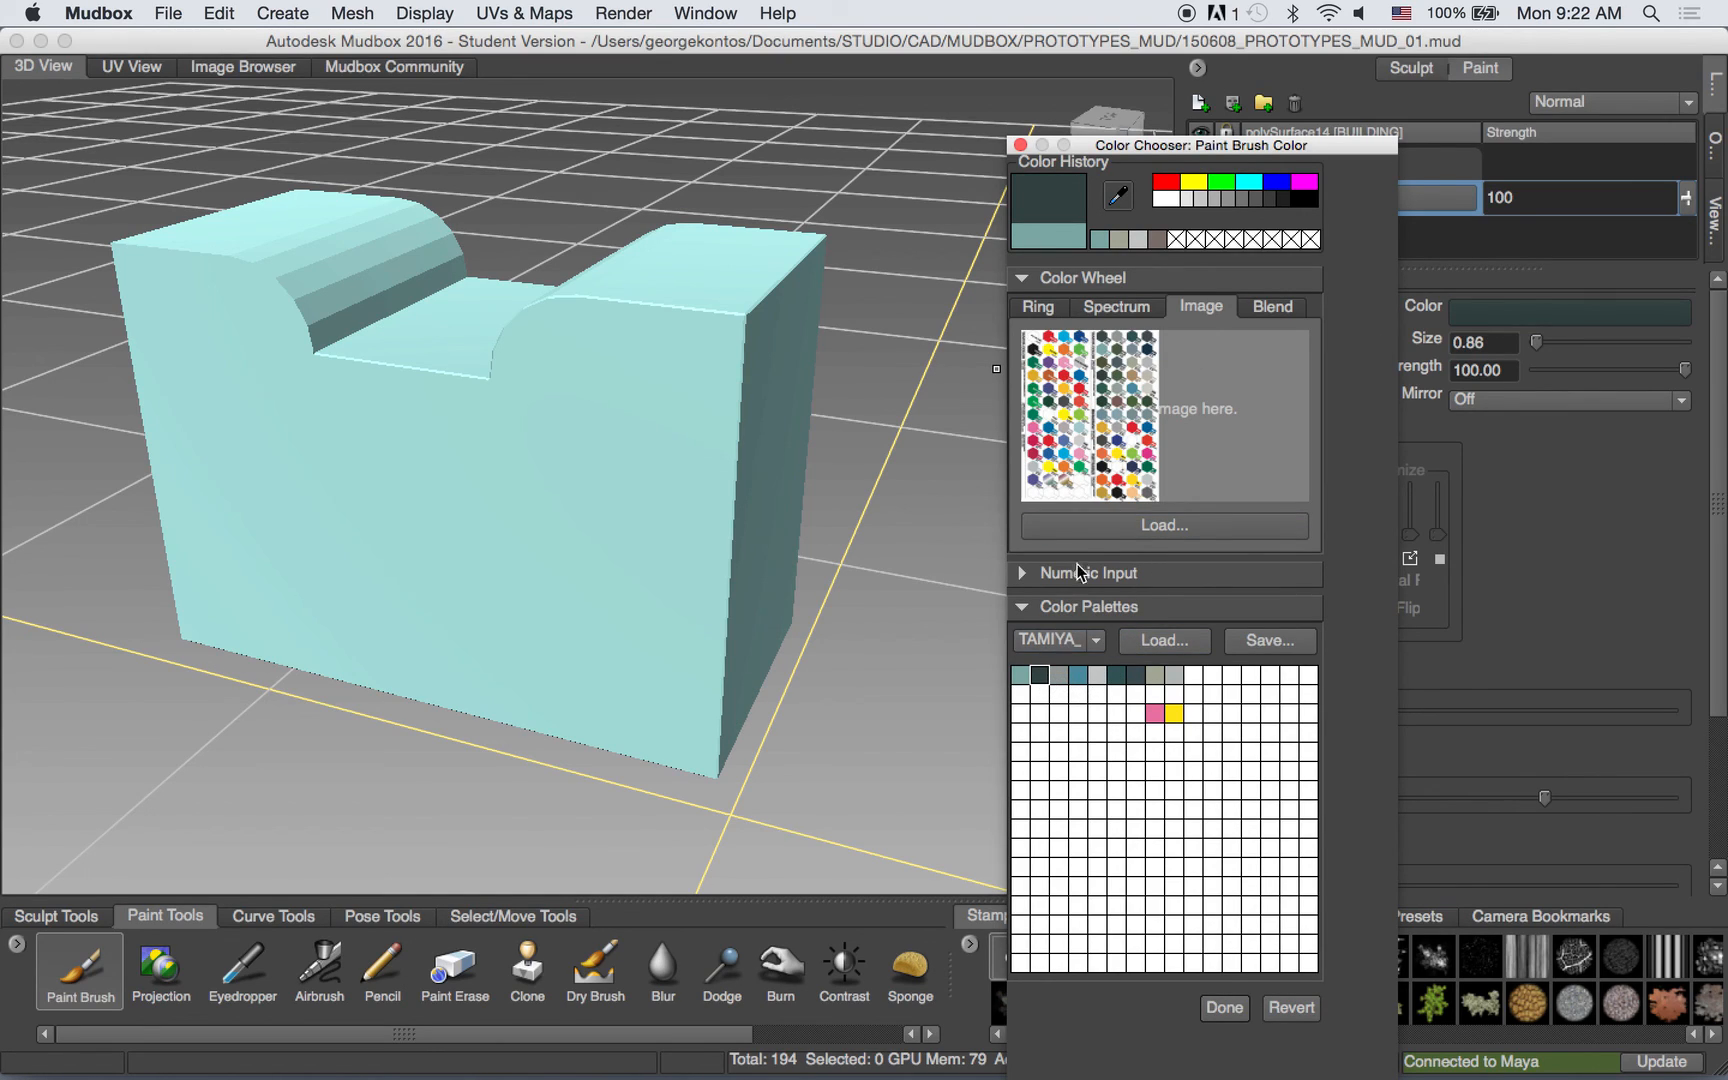
click(1193, 676)
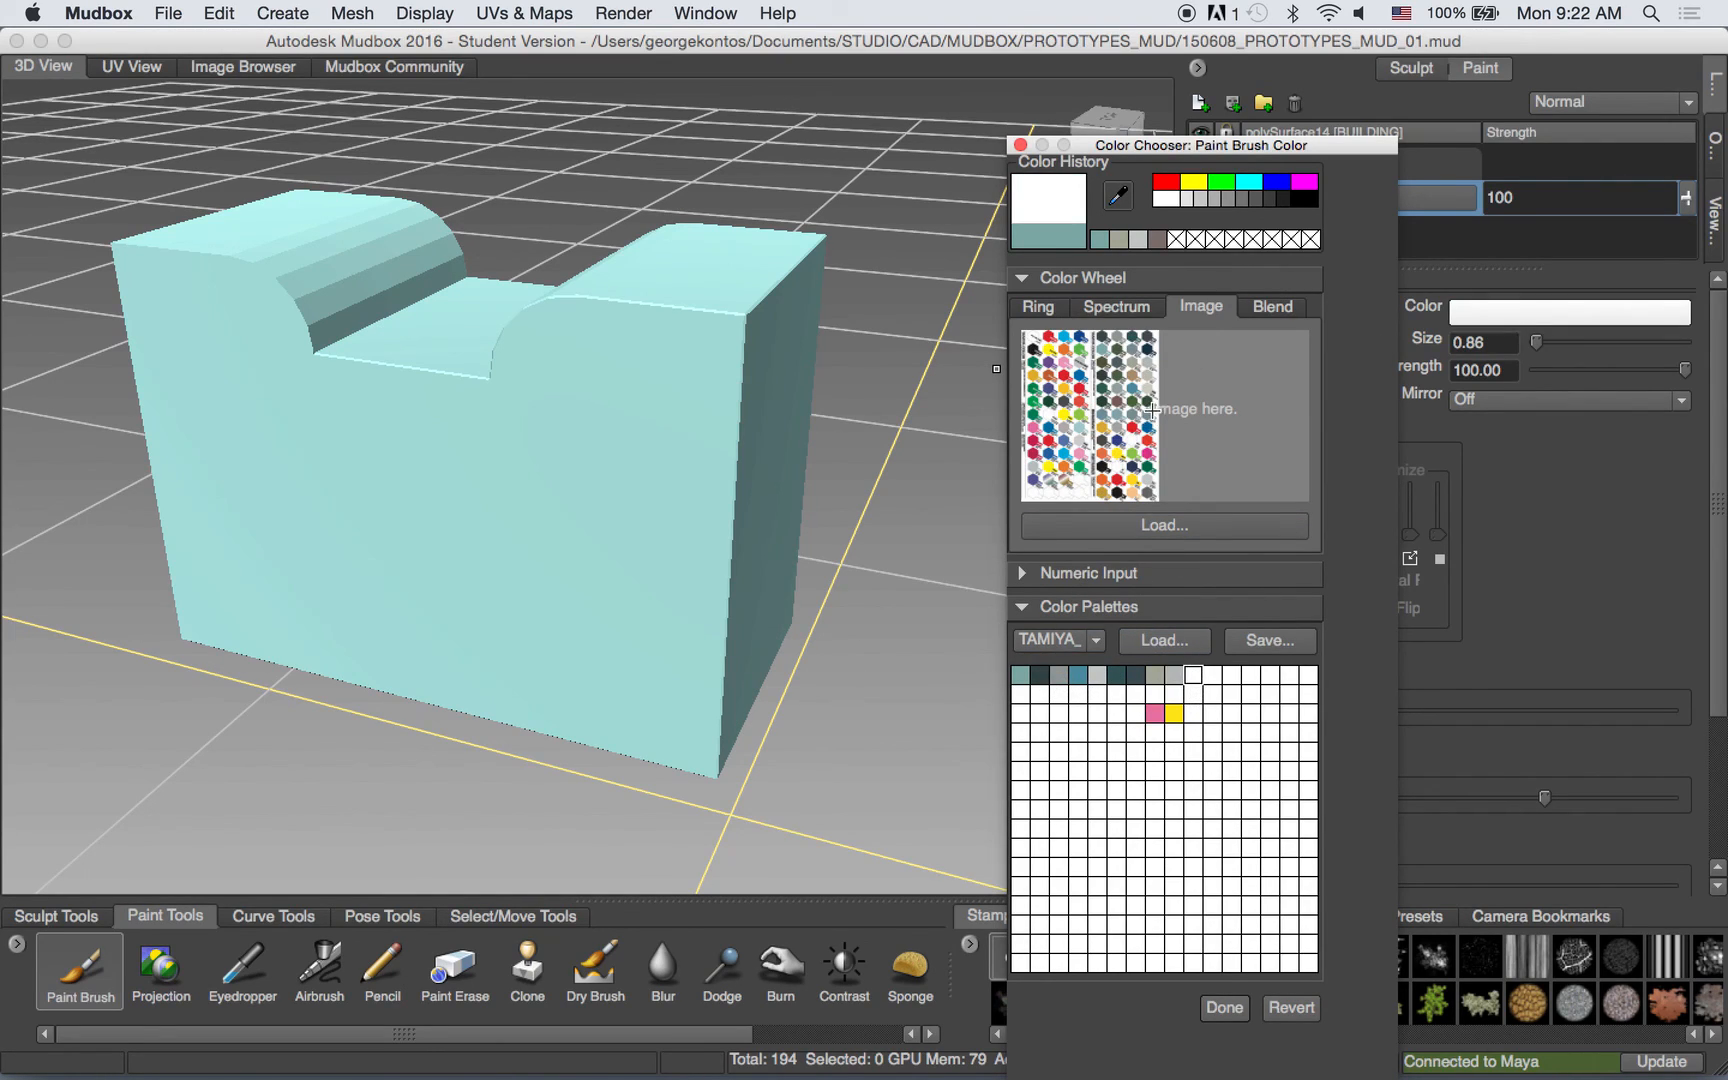
click(1114, 370)
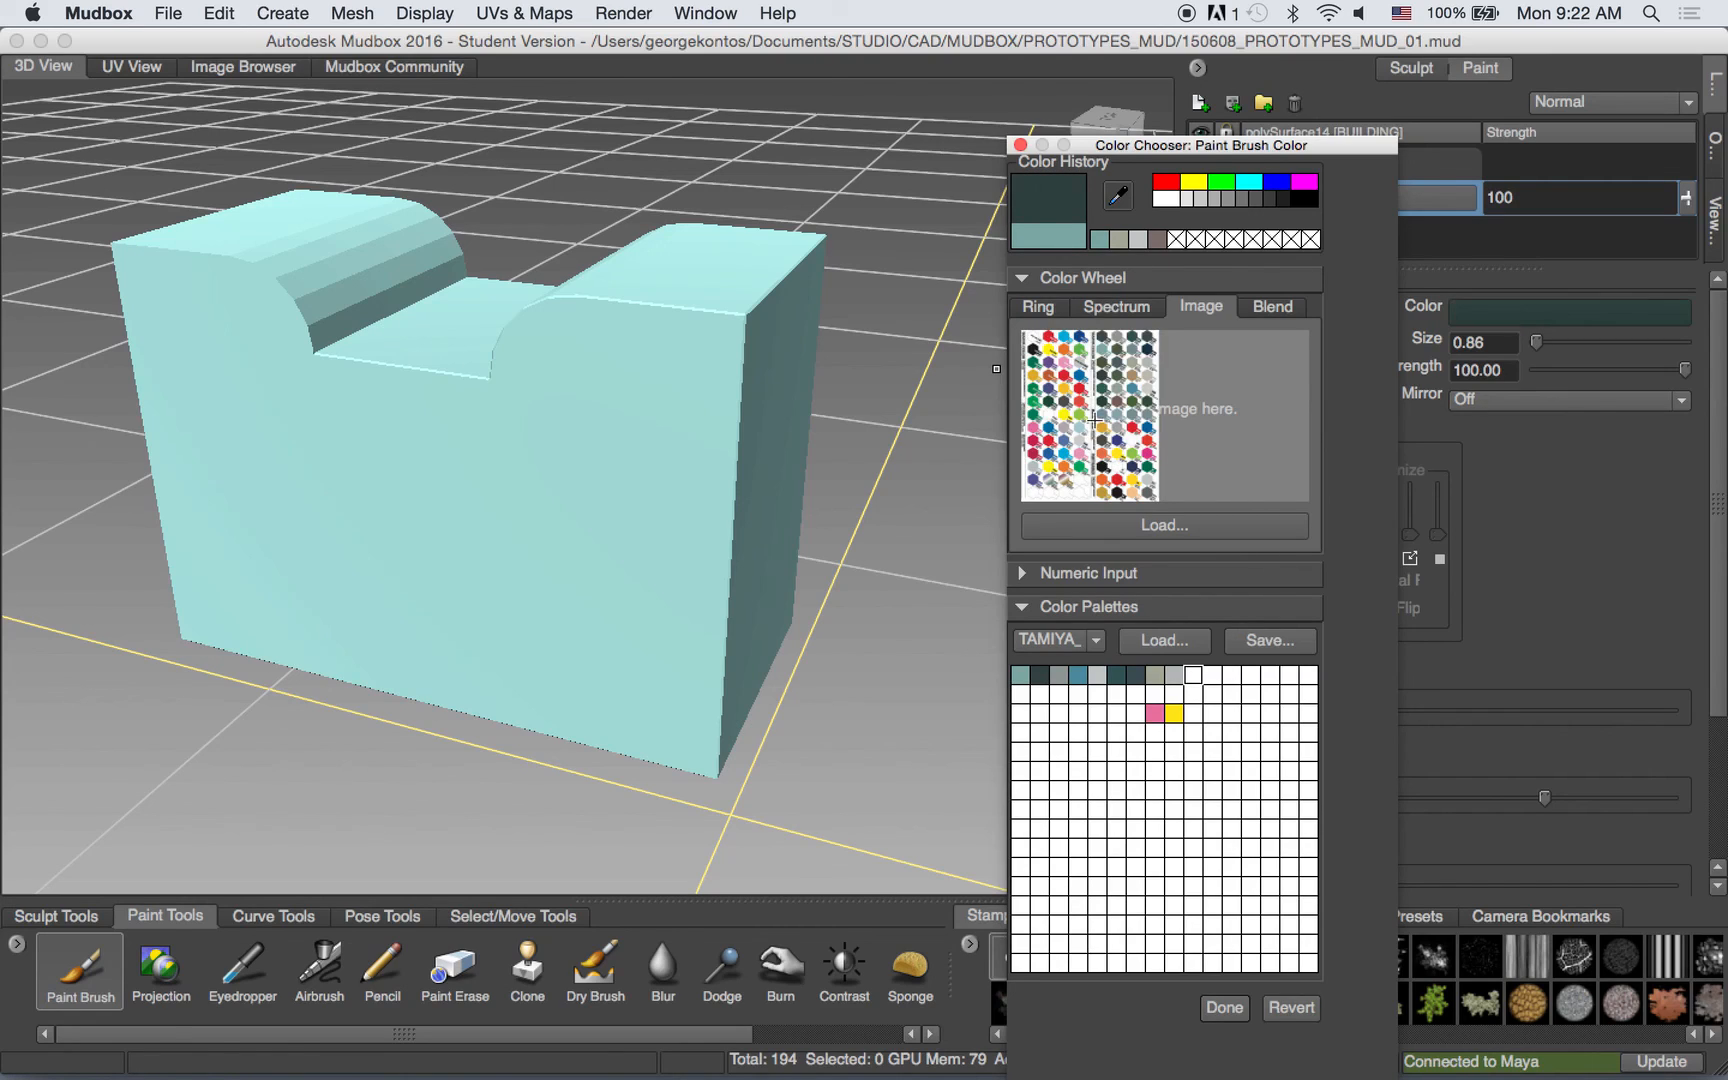
drag(1108, 410, 1106, 361)
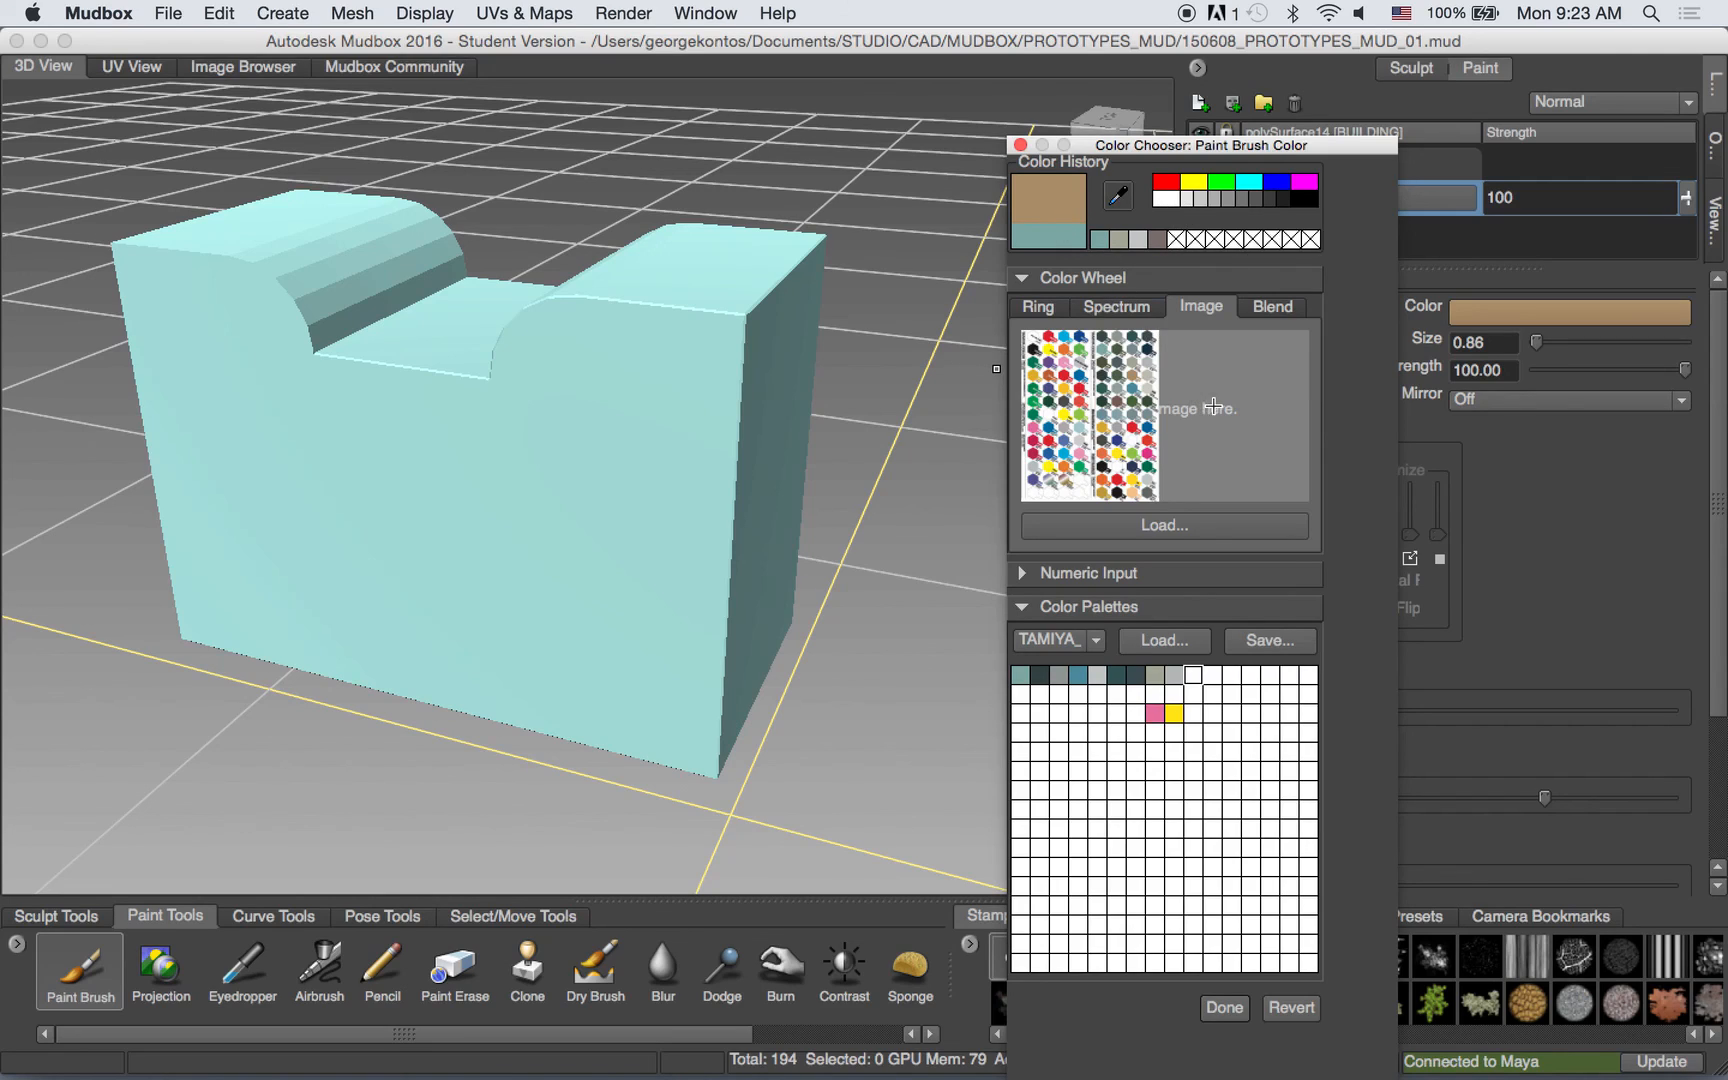
Darken the tan to a dark brown with the color ring, store it in the selected palette slot, and close the chooser.
click(1038, 306)
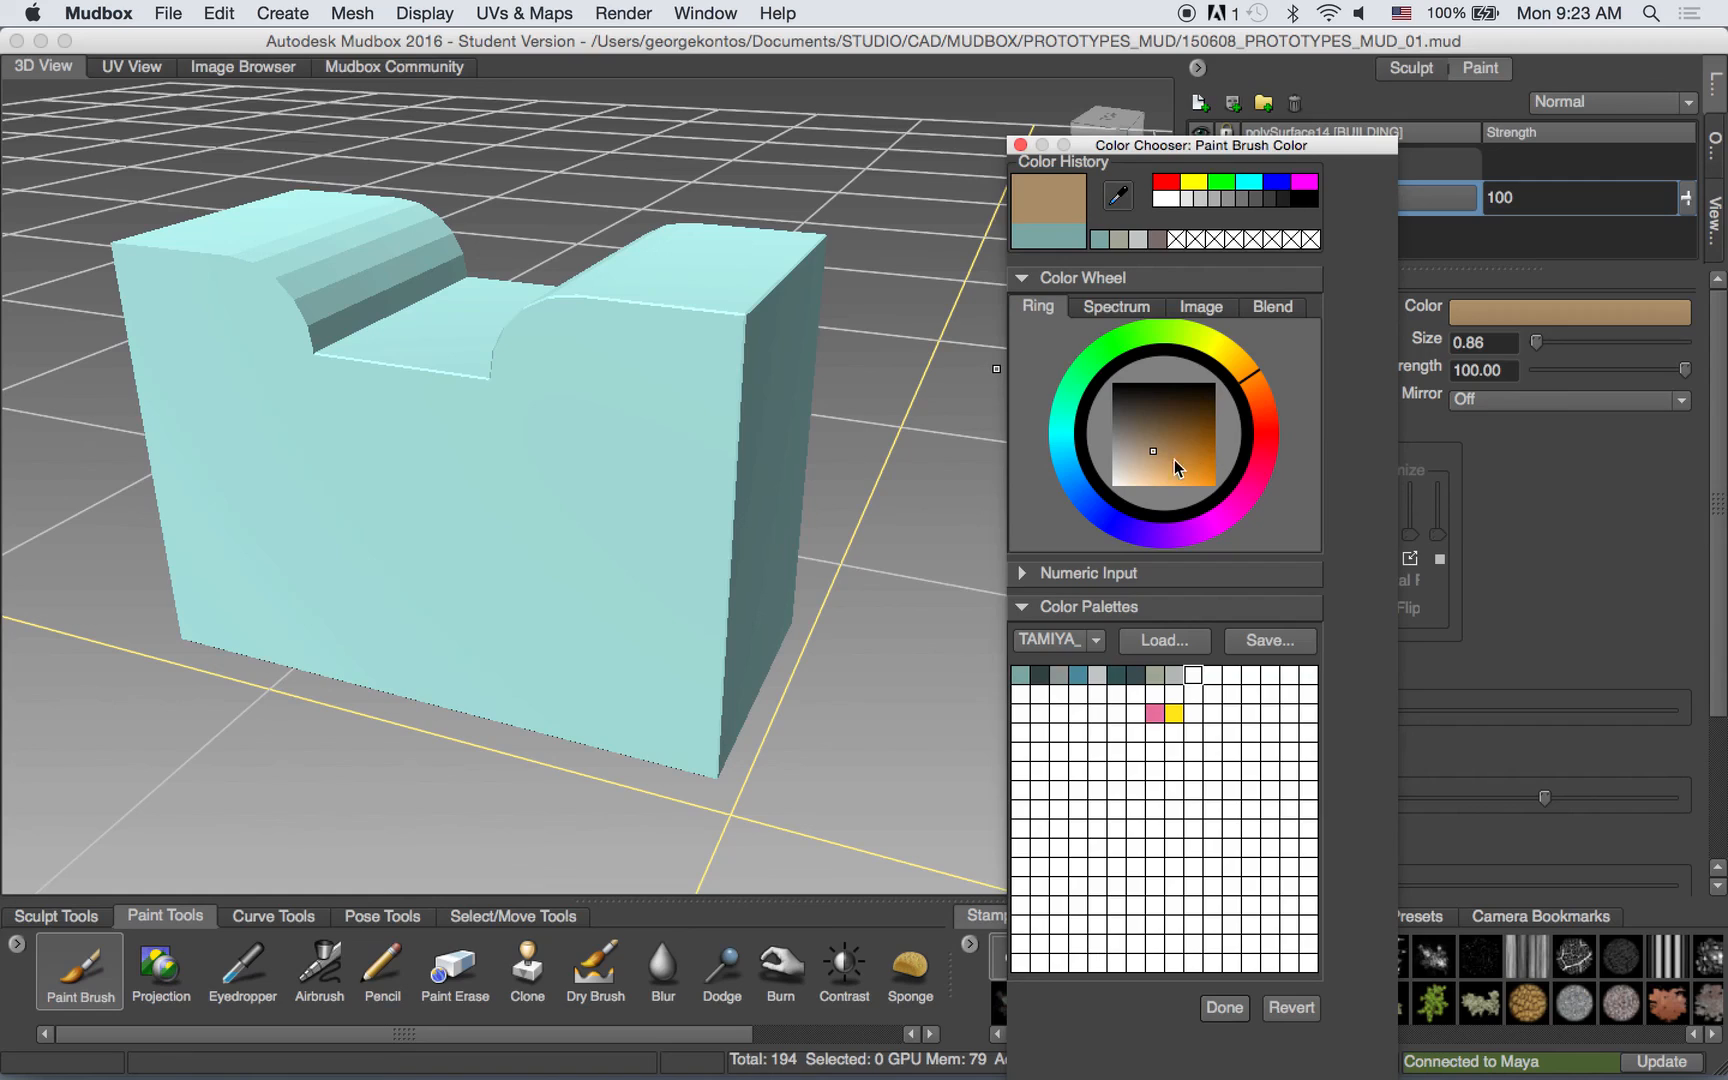
drag(1153, 451, 1146, 405)
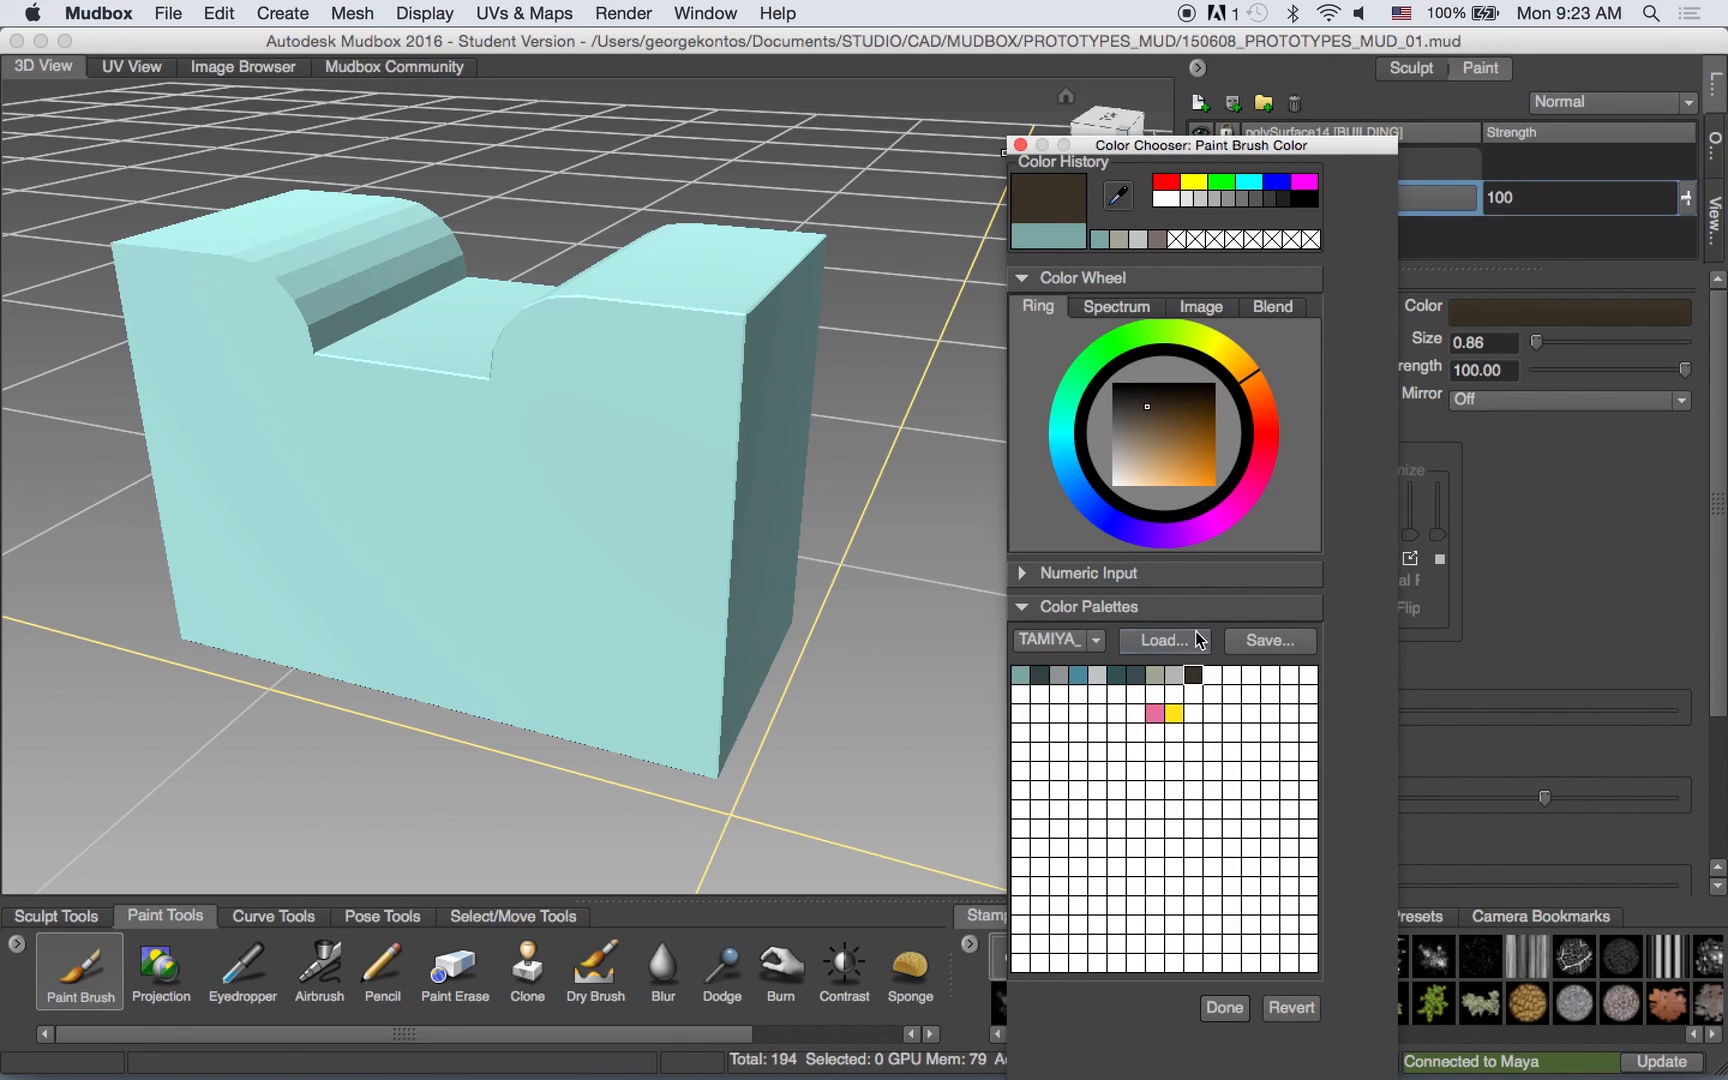
click(1020, 145)
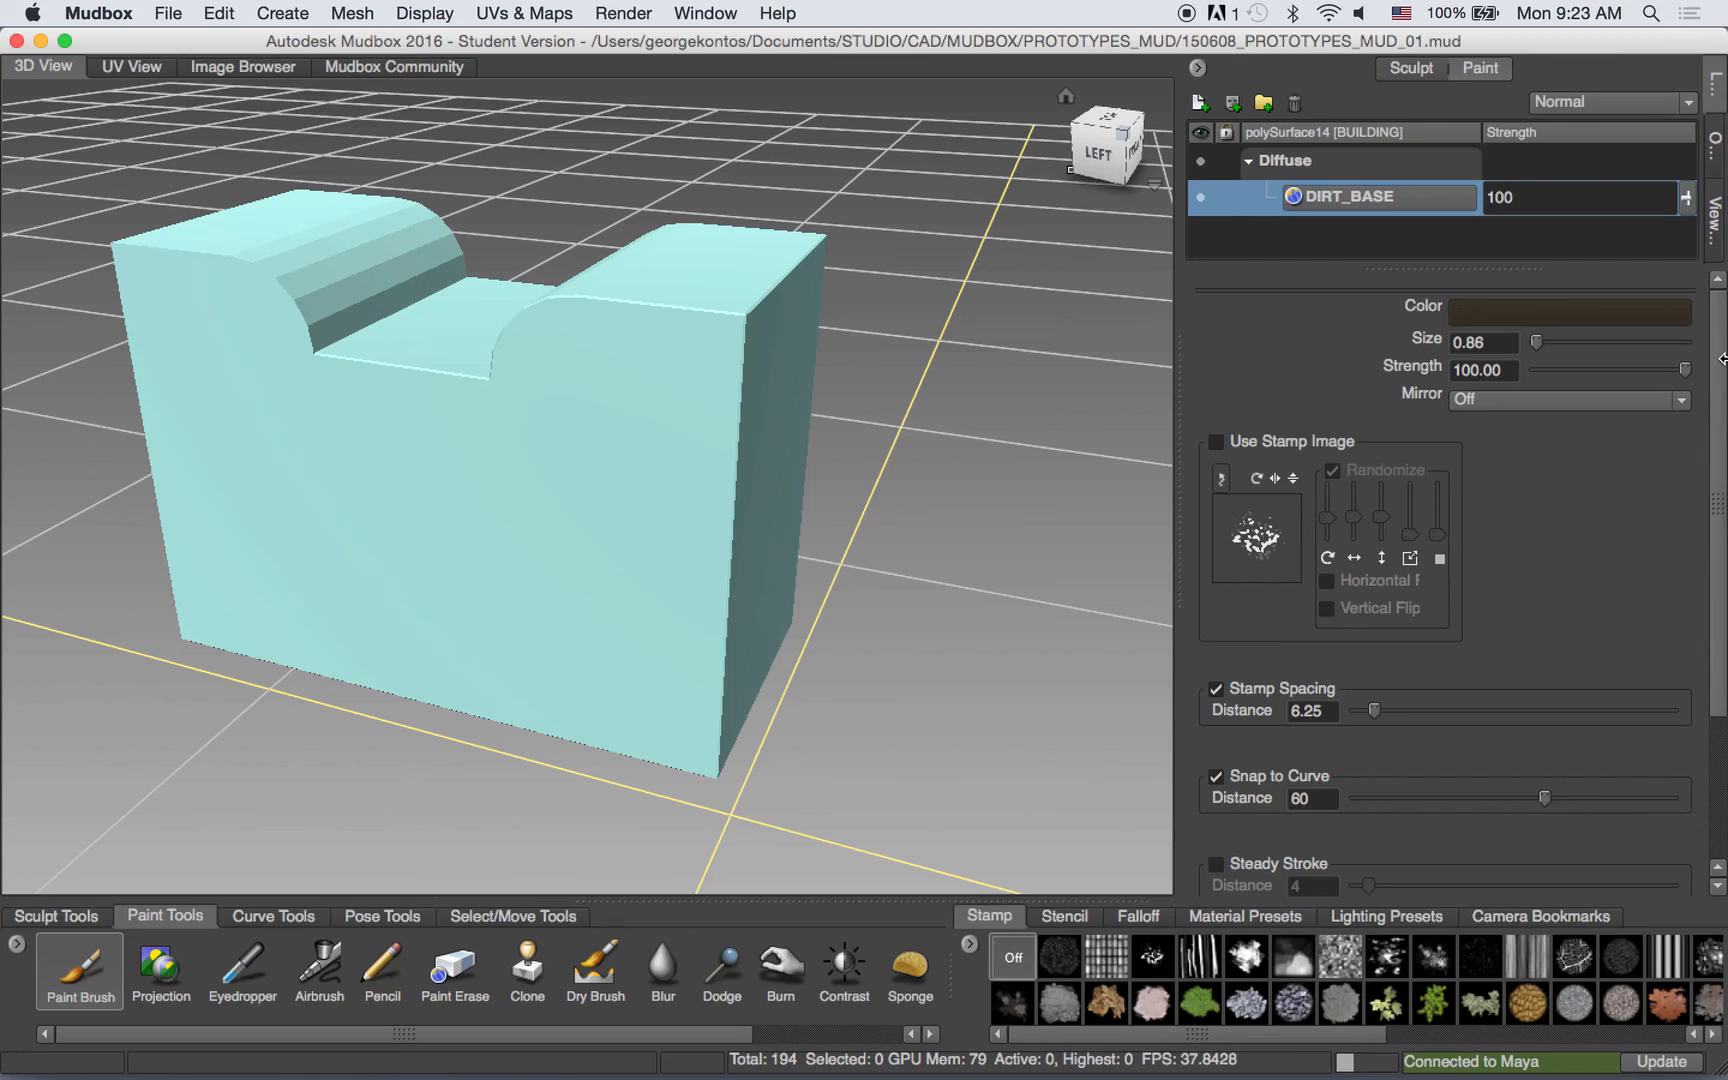
Flood the DIRT_BASE layer with the dark brown and check the result on the building.
scroll(1722, 362, down, 5)
click(1445, 733)
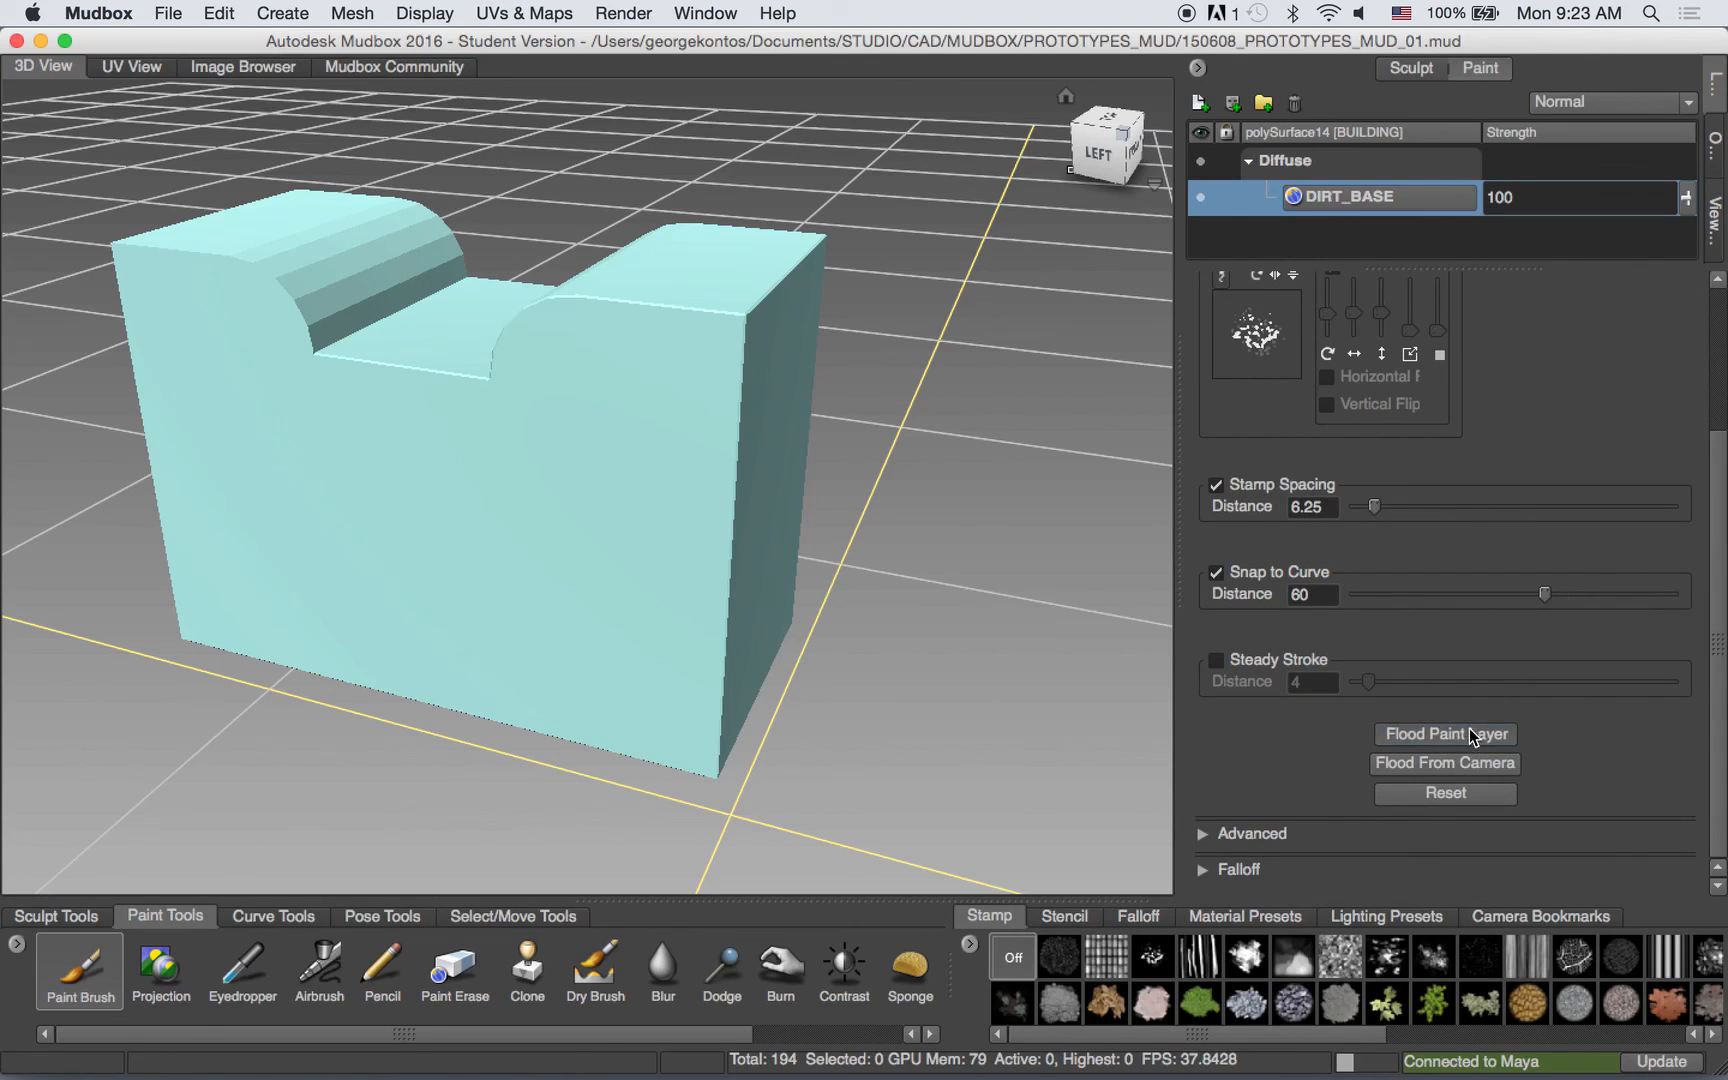
alt+middle_drag(711, 386, 785, 412)
alt+right_drag(775, 427, 825, 437)
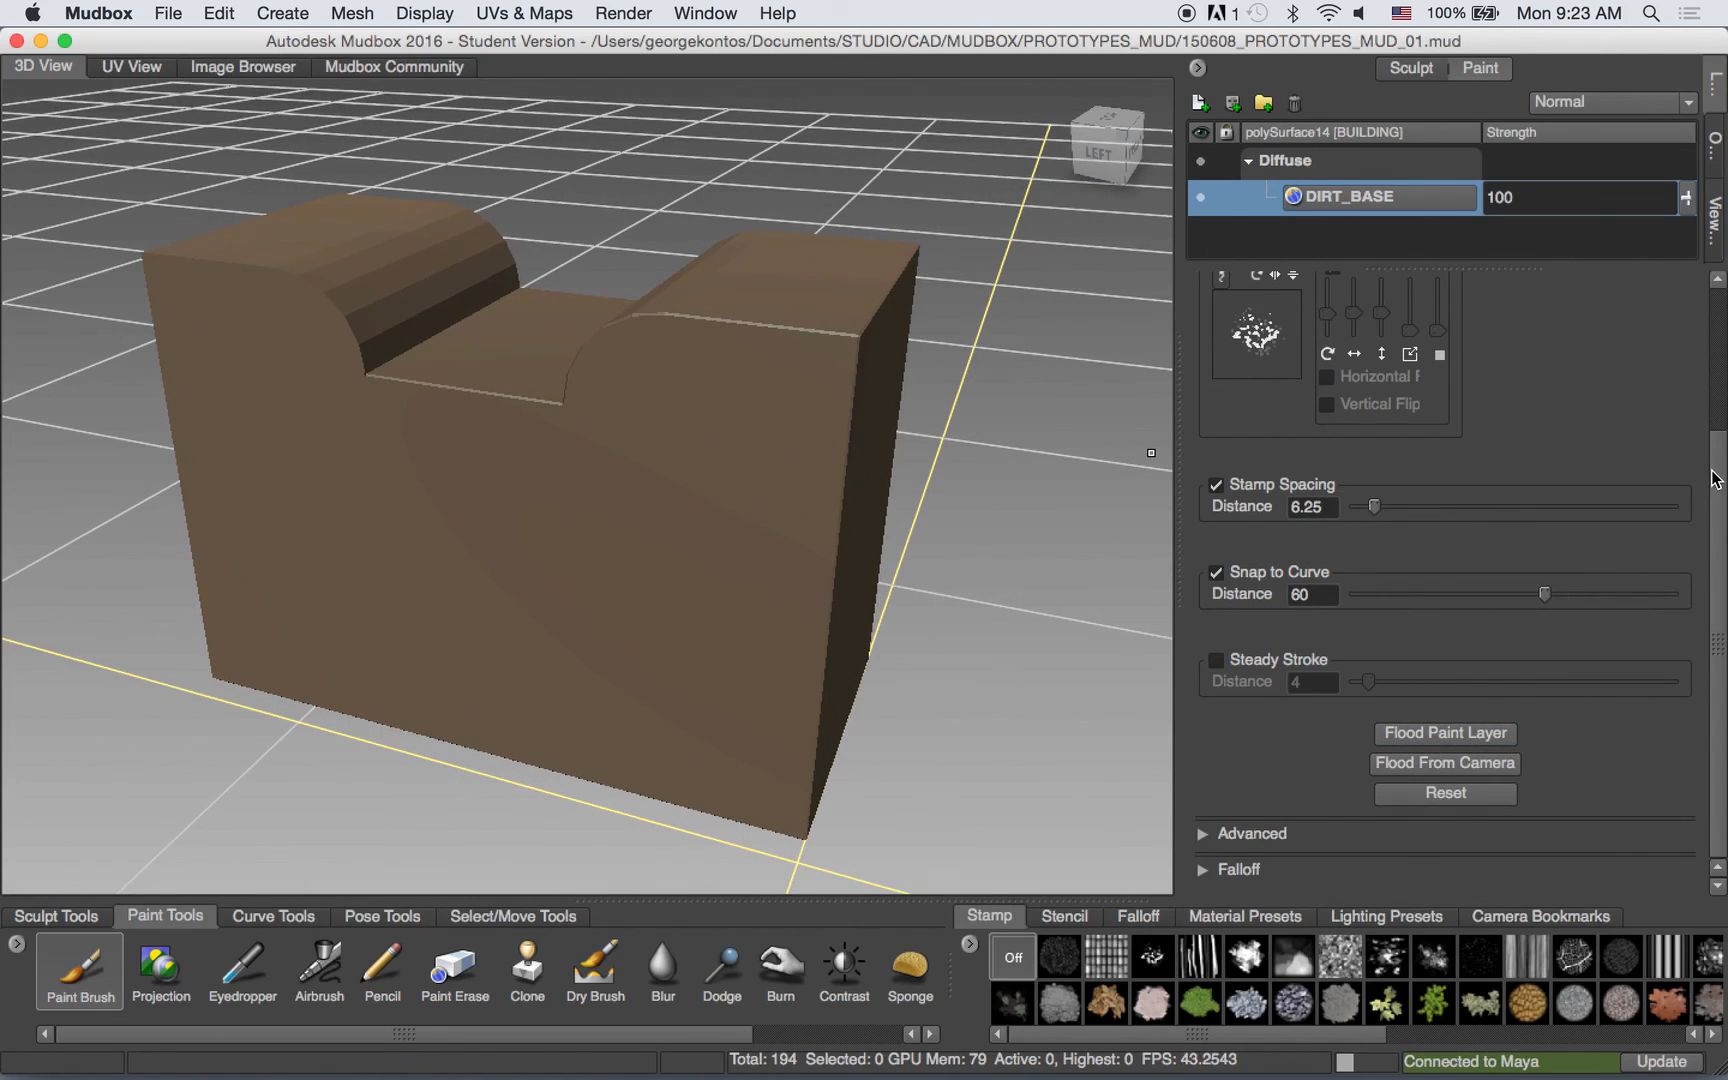
Darken the brown brush color further to near black and flood the DIRT_BASE layer with it.
drag(1718, 465, 1713, 275)
click(1490, 316)
drag(1146, 433, 1144, 416)
click(1020, 163)
drag(1720, 599, 1718, 748)
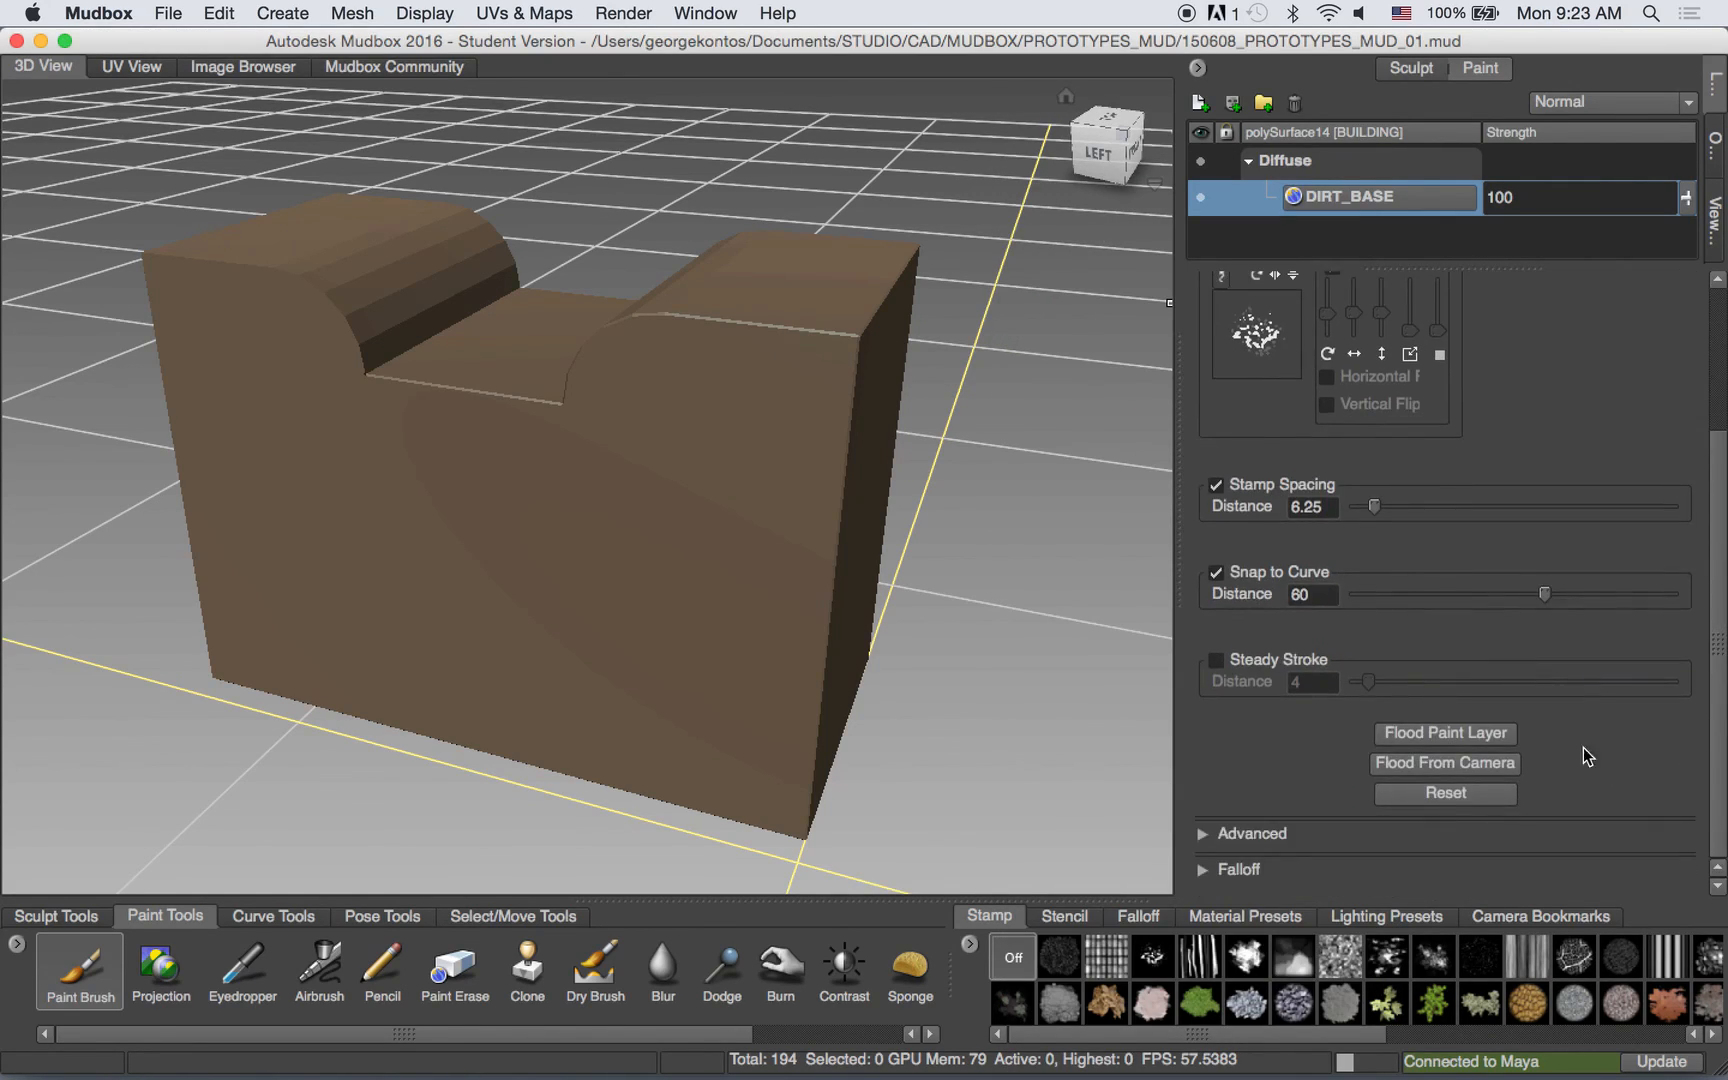
click(1438, 738)
scroll(700, 450, down, 5)
mouse_move(760, 480)
alt+mouse_down()
mouse_move(595, 302)
mouse_move(800, 470)
mouse_move(755, 490)
alt+mouse_up()
scroll(800, 470, up, 5)
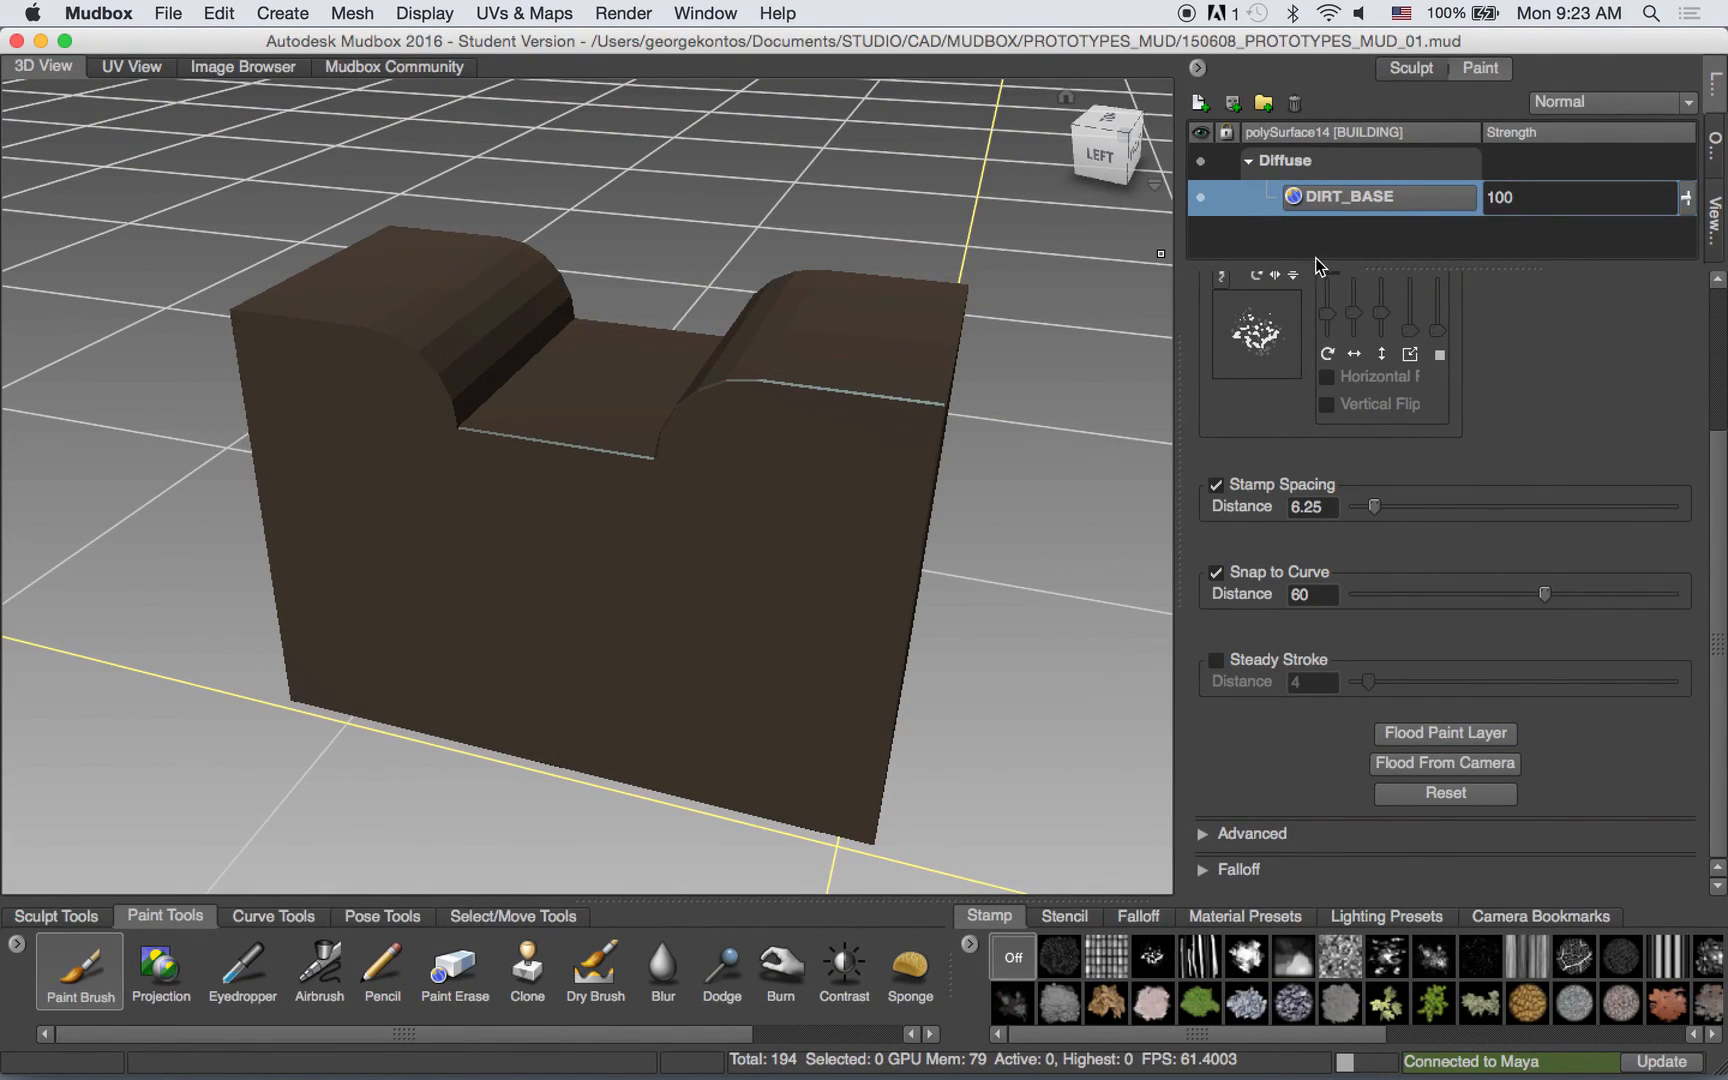
Enlarge the layer list and add a mask to the DIRT_BASE layer.
mouse_move(1310, 265)
mouse_down()
mouse_move(1325, 325)
mouse_move(1400, 405)
mouse_up()
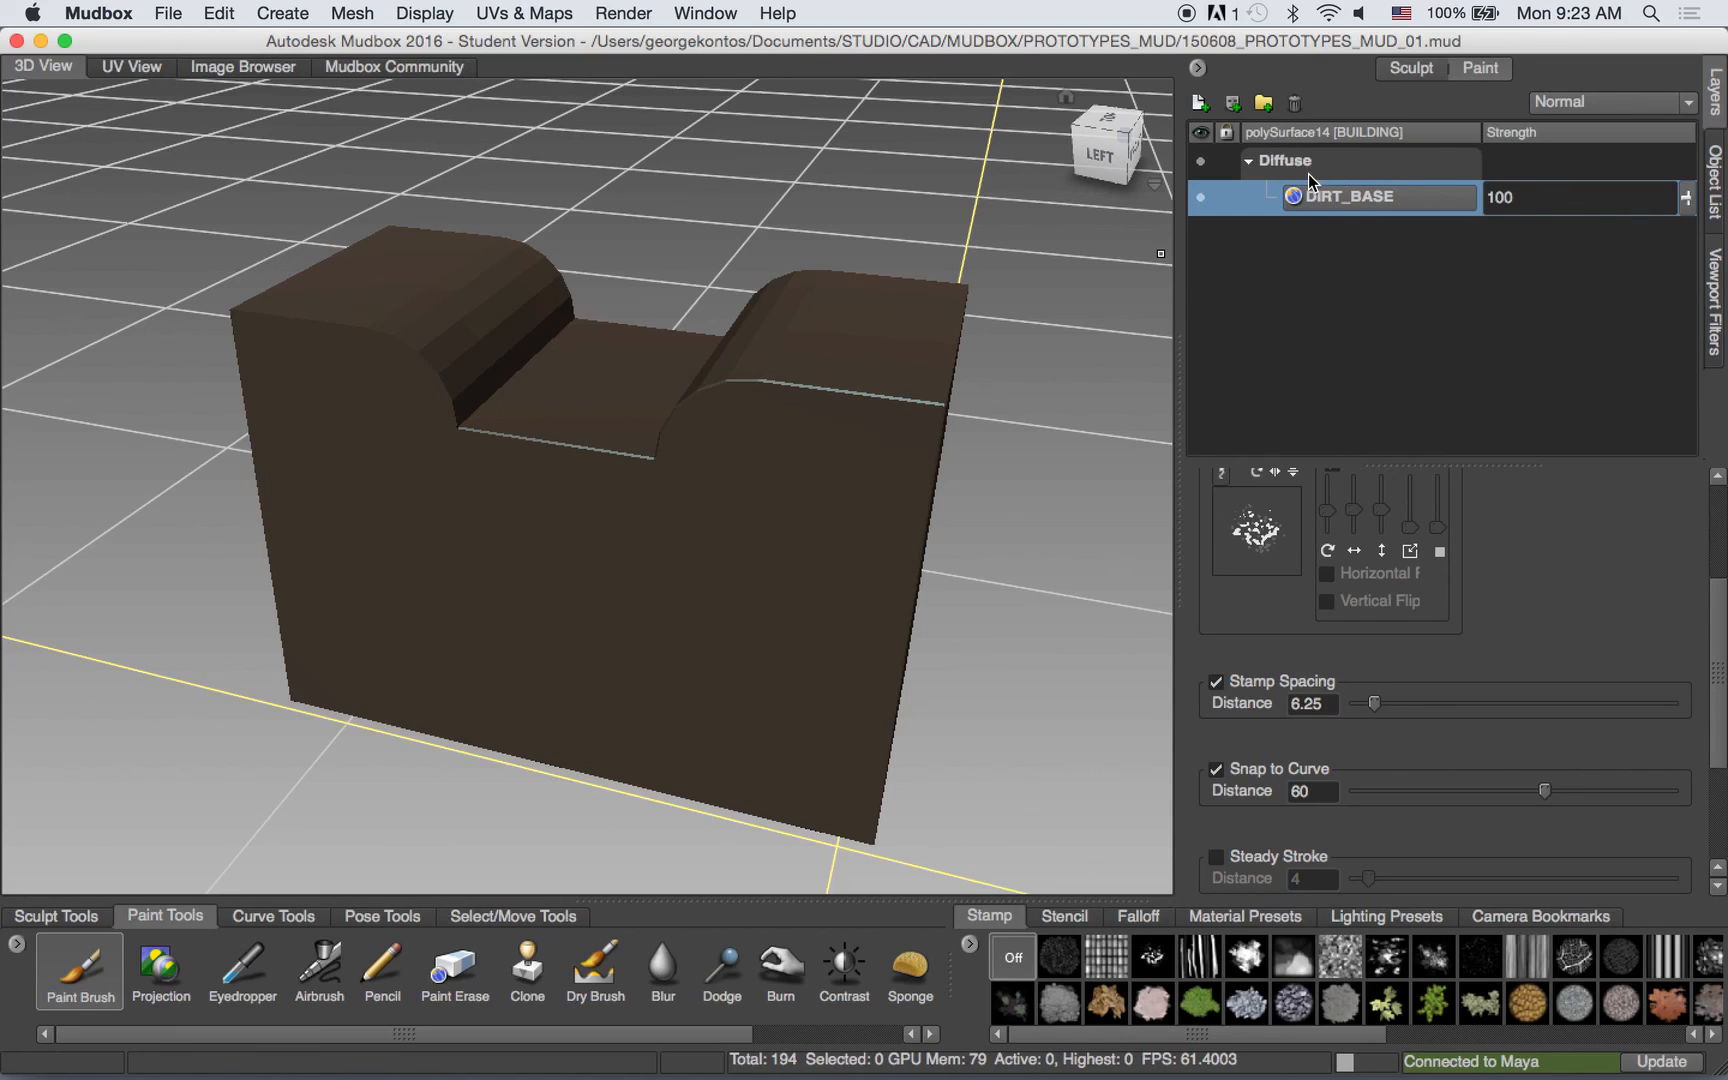
click(1233, 104)
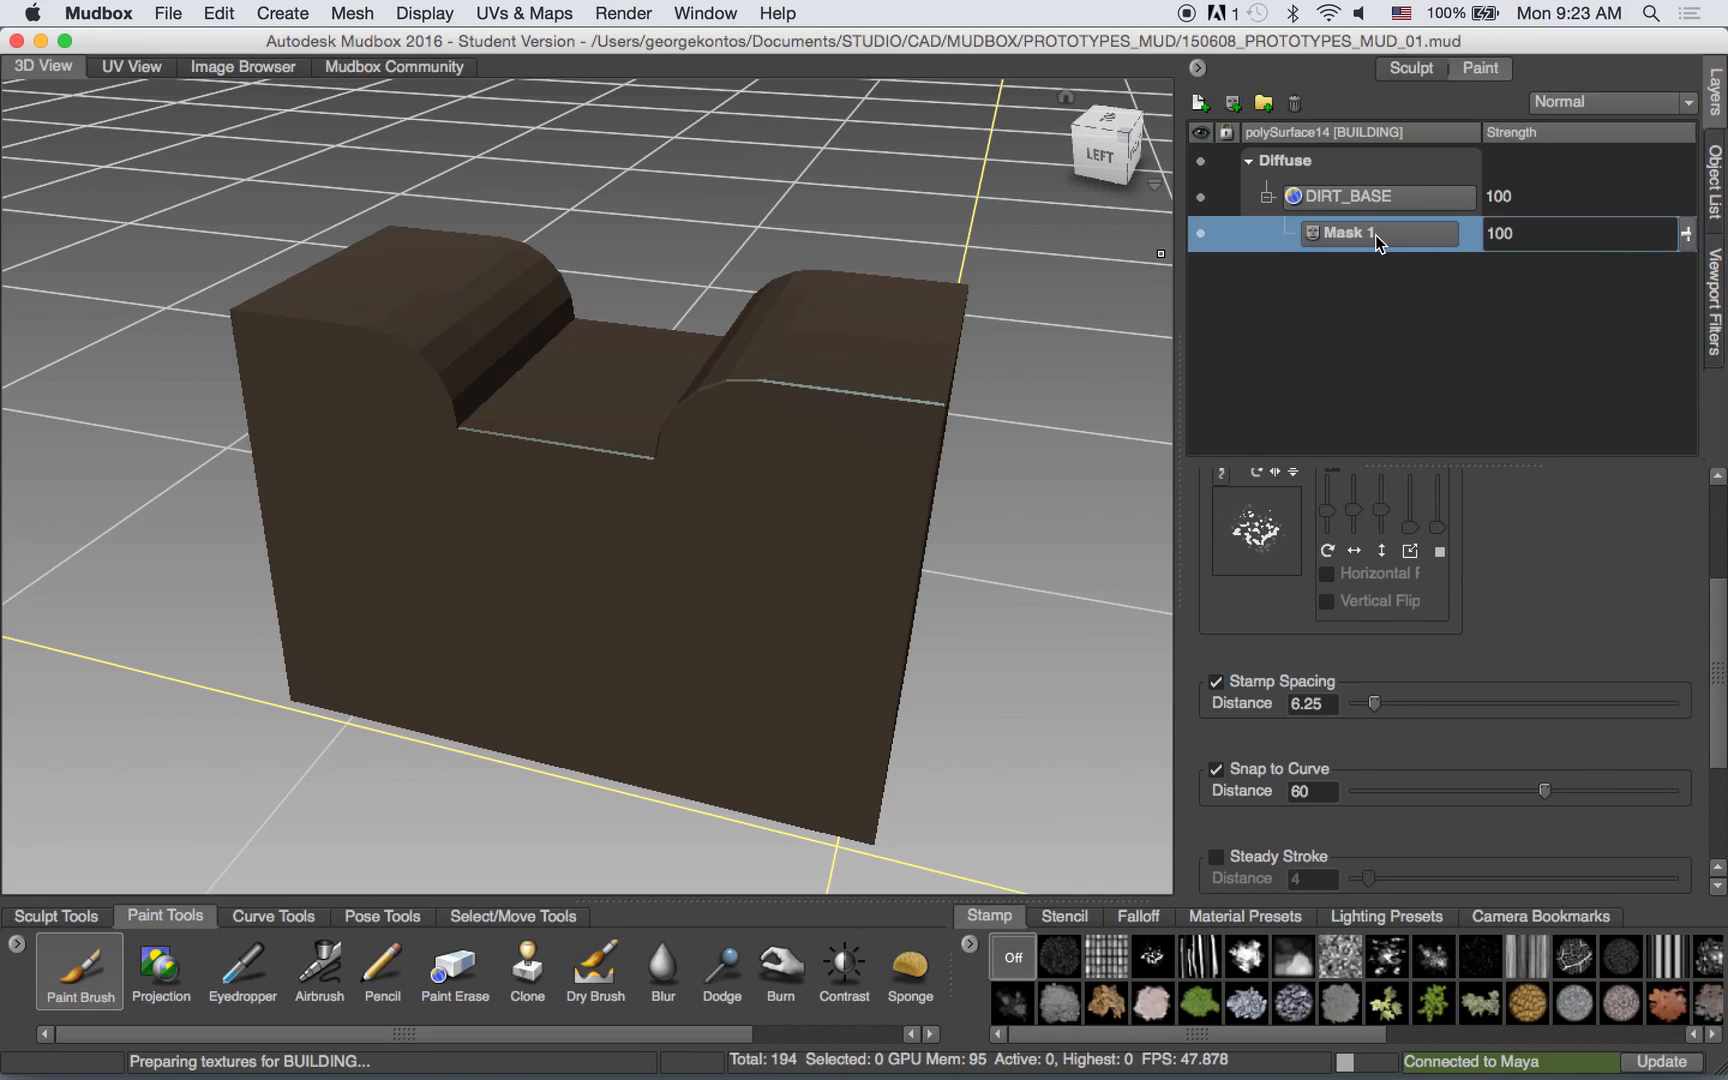
scroll(1560, 540, up, 5)
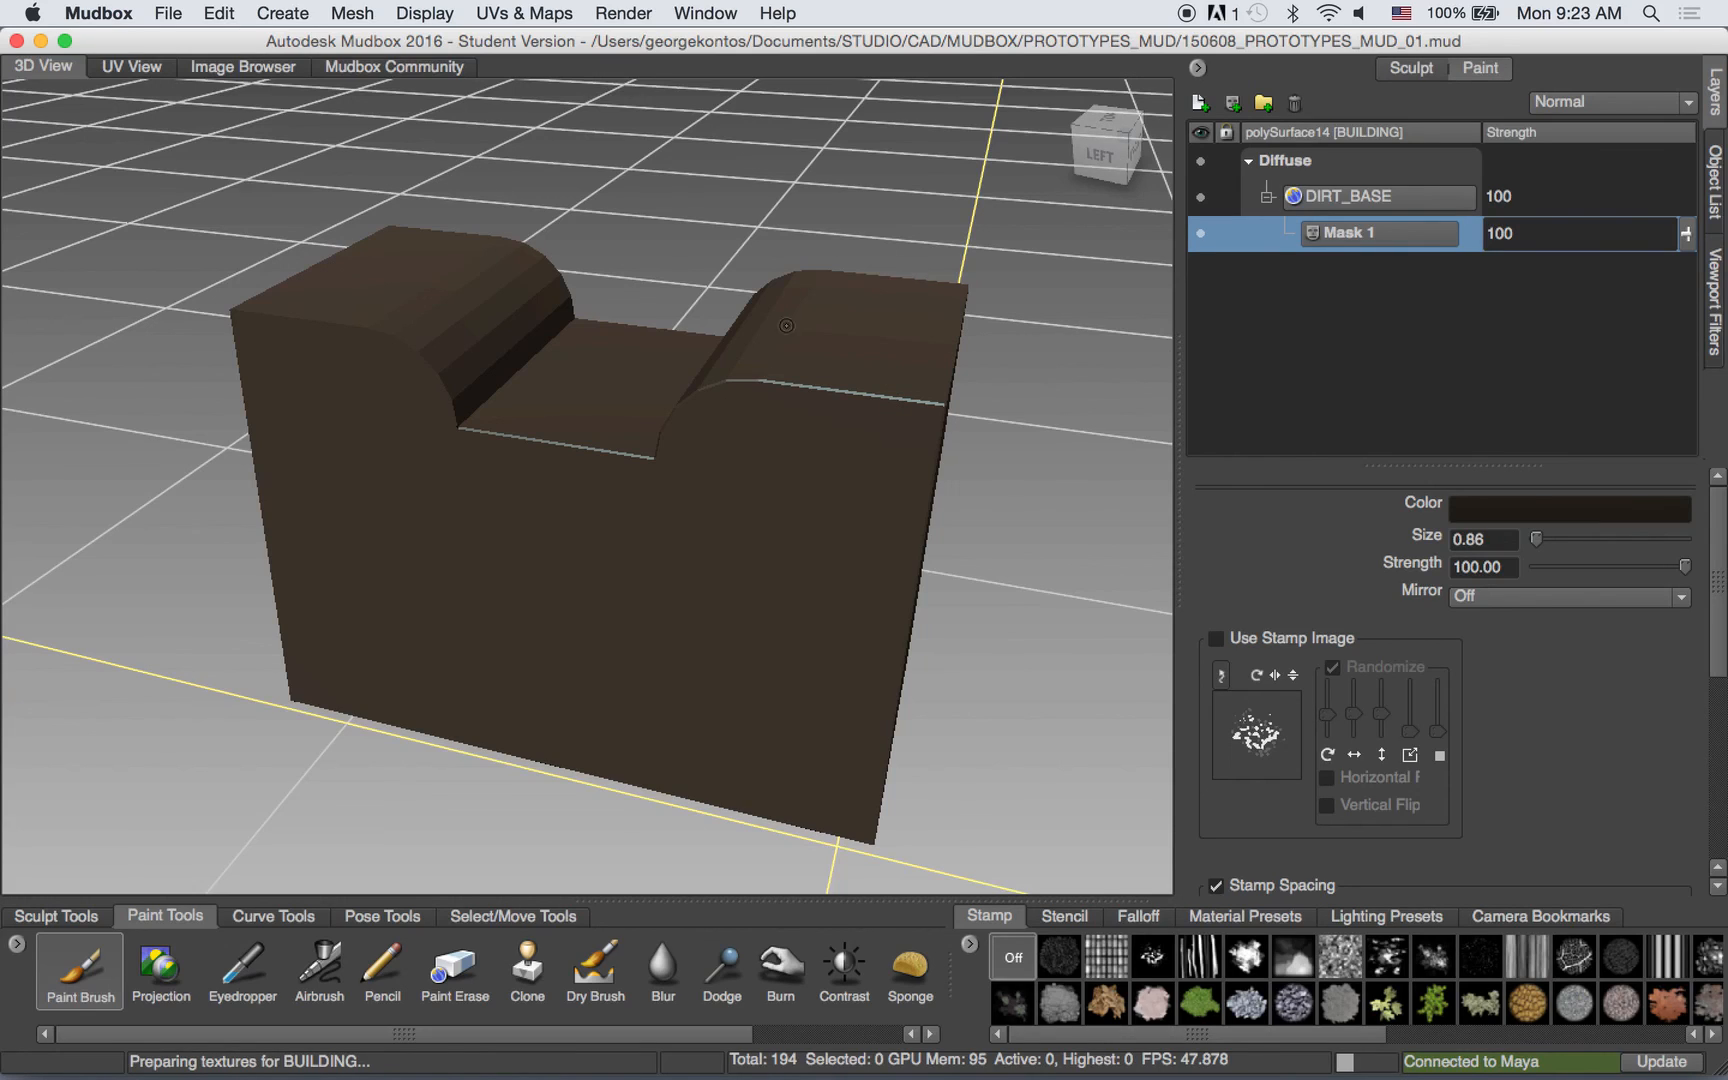
Set the brush color to white and flood Mask 1 with it.
alt+middle_drag(822, 462, 778, 467)
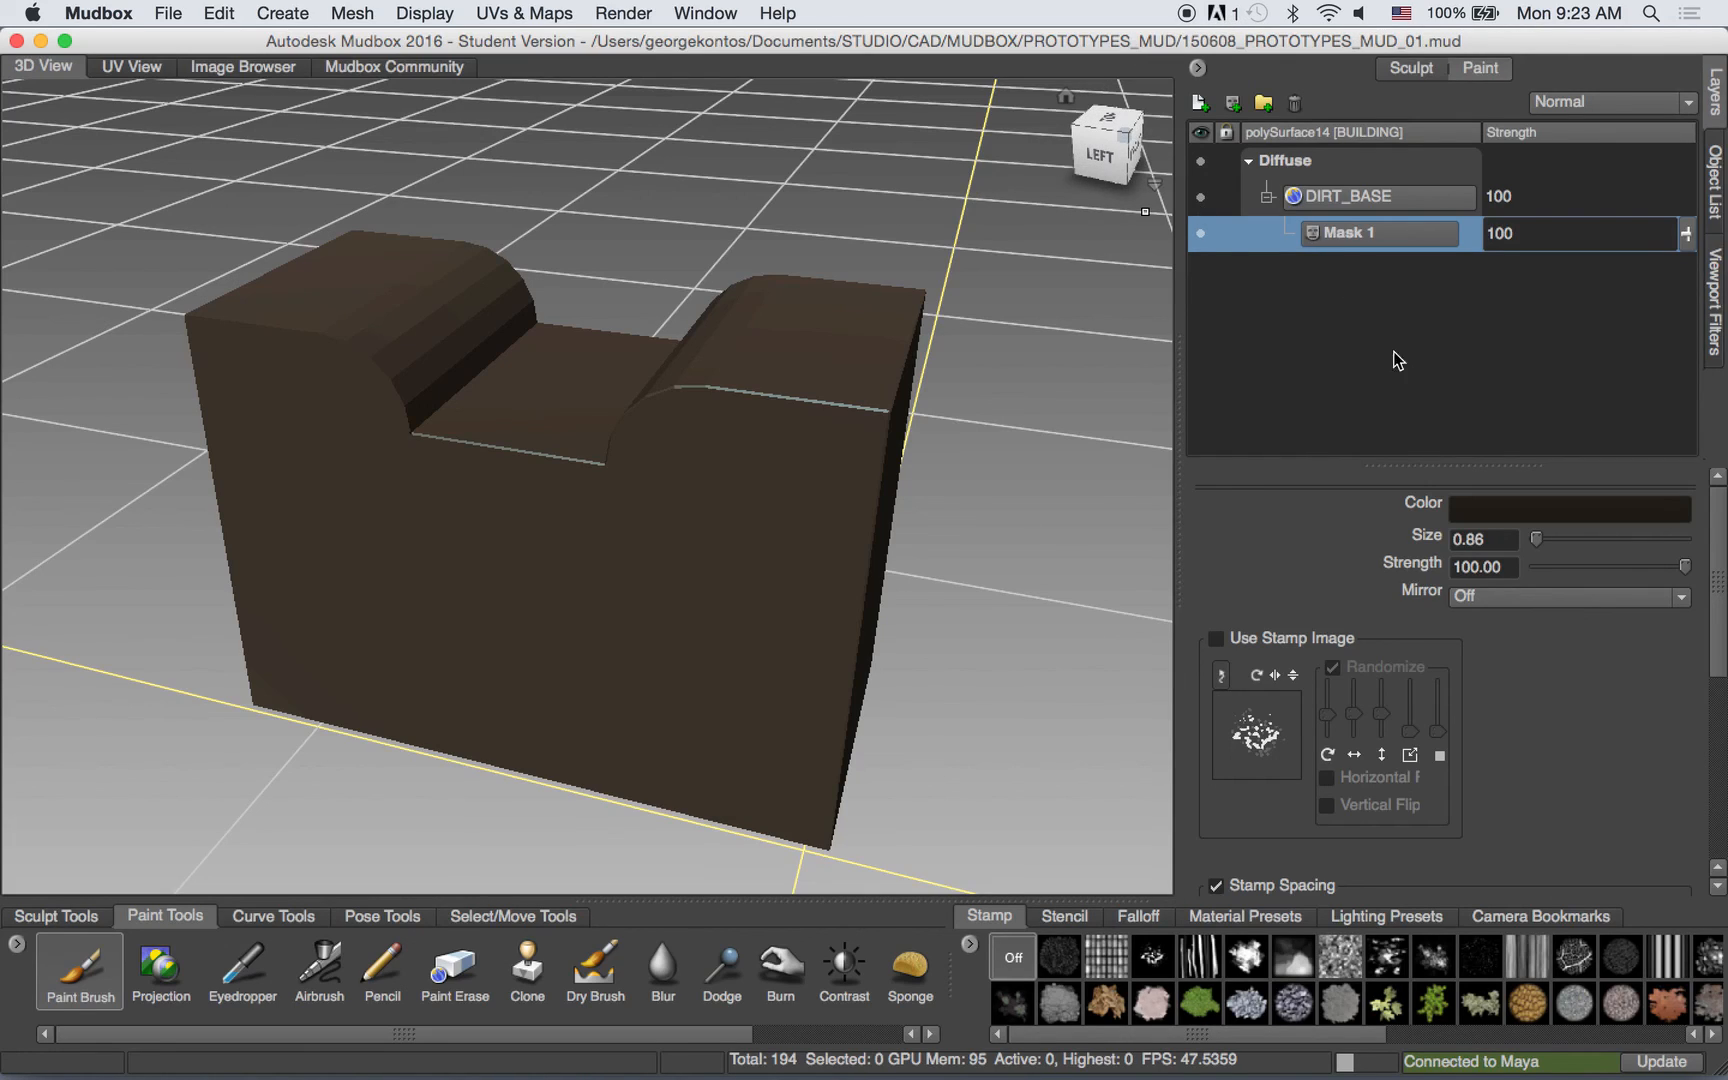
scroll(1722, 553, down, 3)
scroll(1405, 574, up, 3)
scroll(1722, 648, down, 3)
scroll(1650, 600, up, 3)
click(1588, 510)
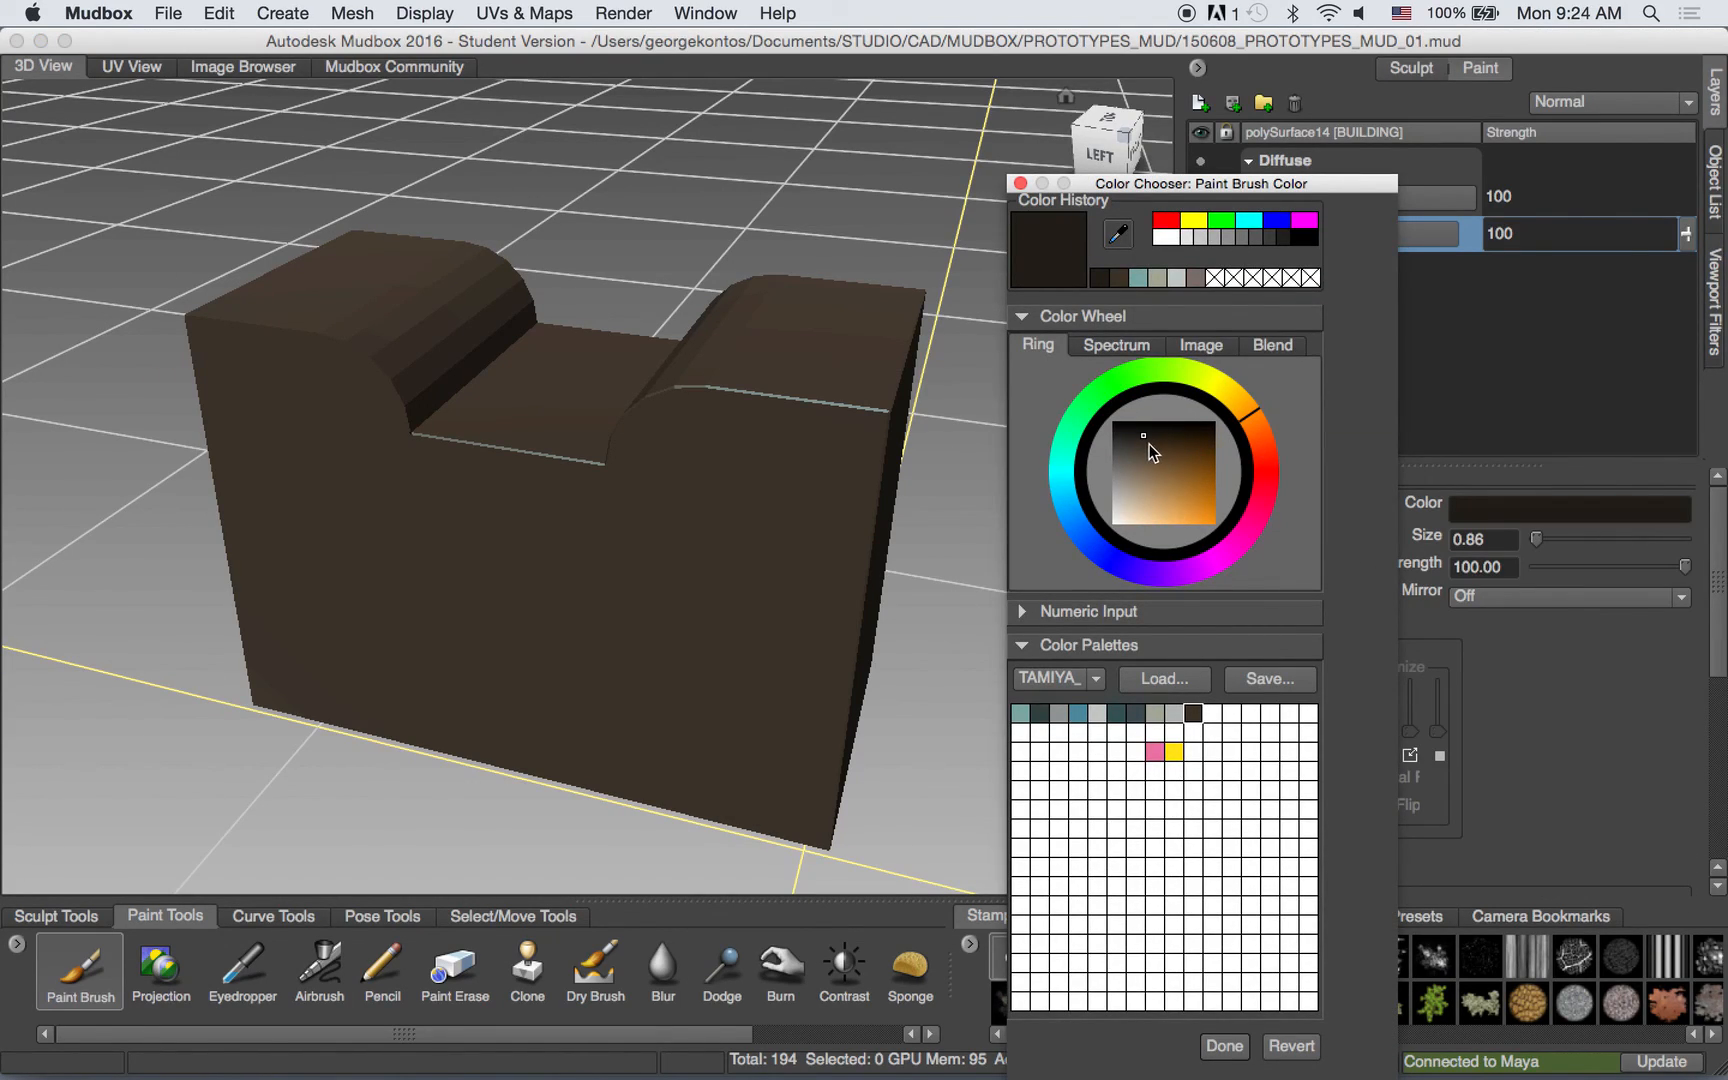
drag(1140, 480, 1099, 605)
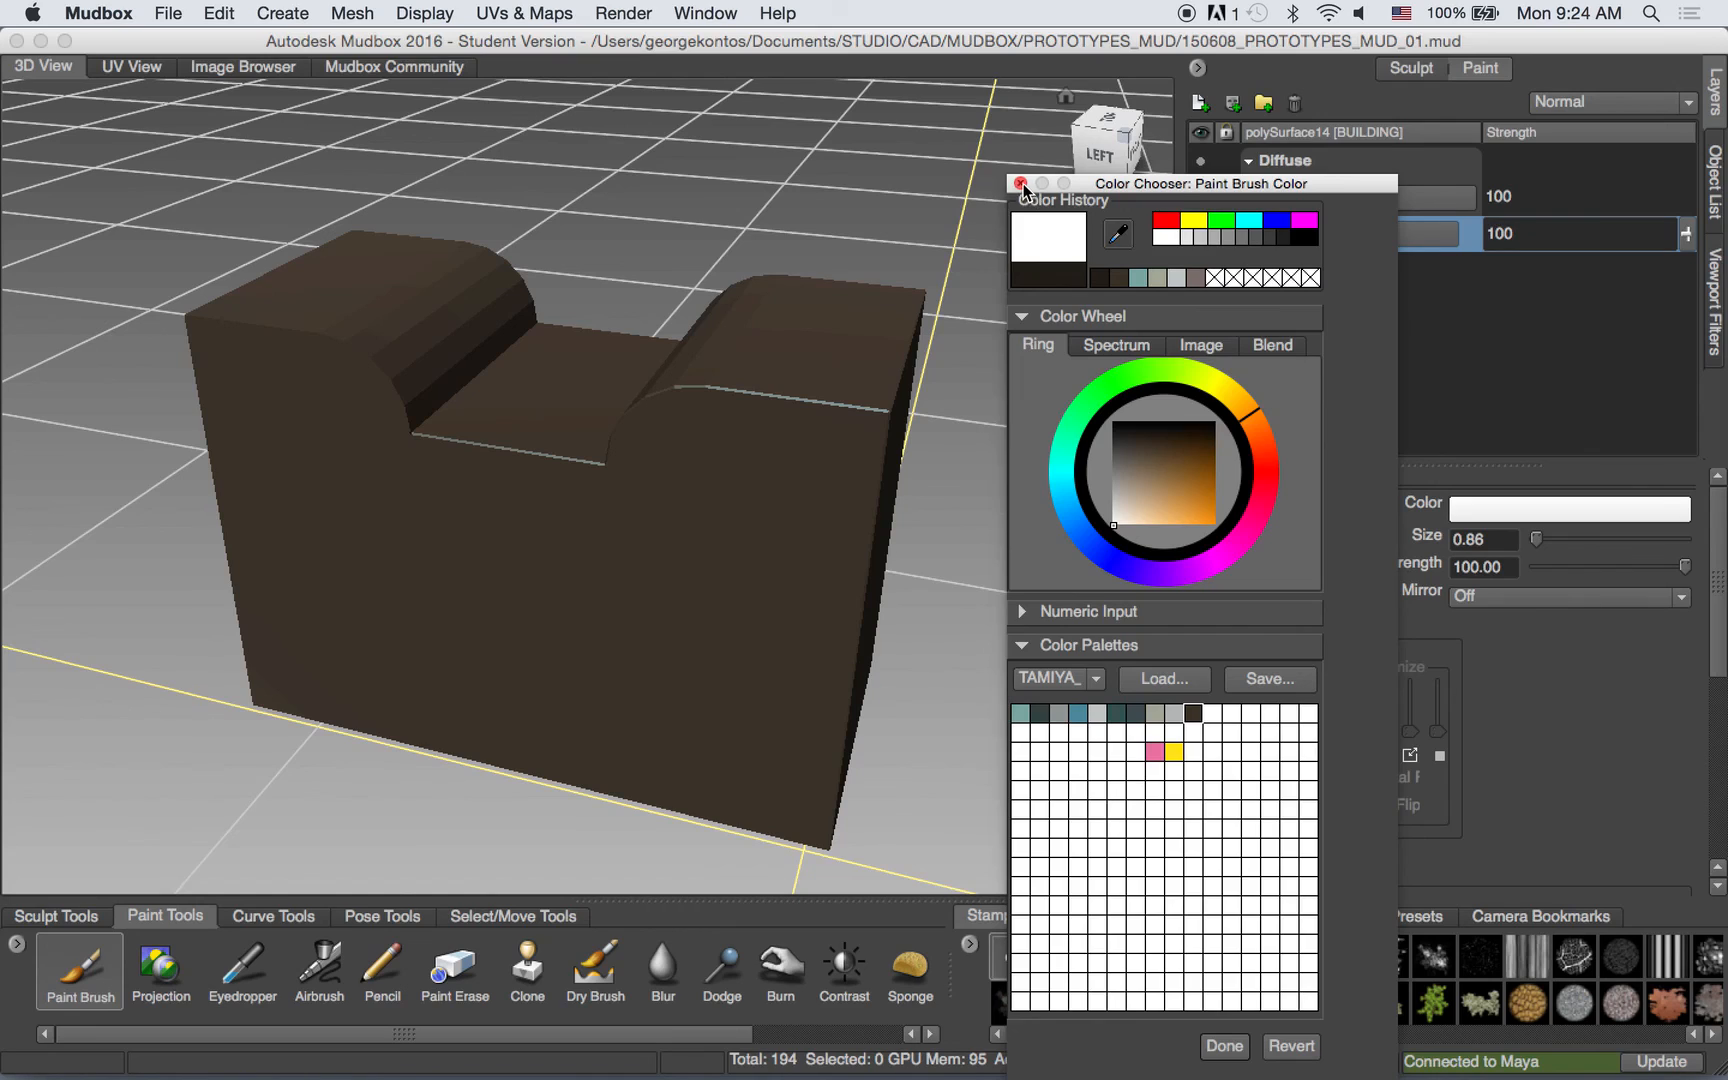
click(1020, 183)
scroll(1720, 778, down, 5)
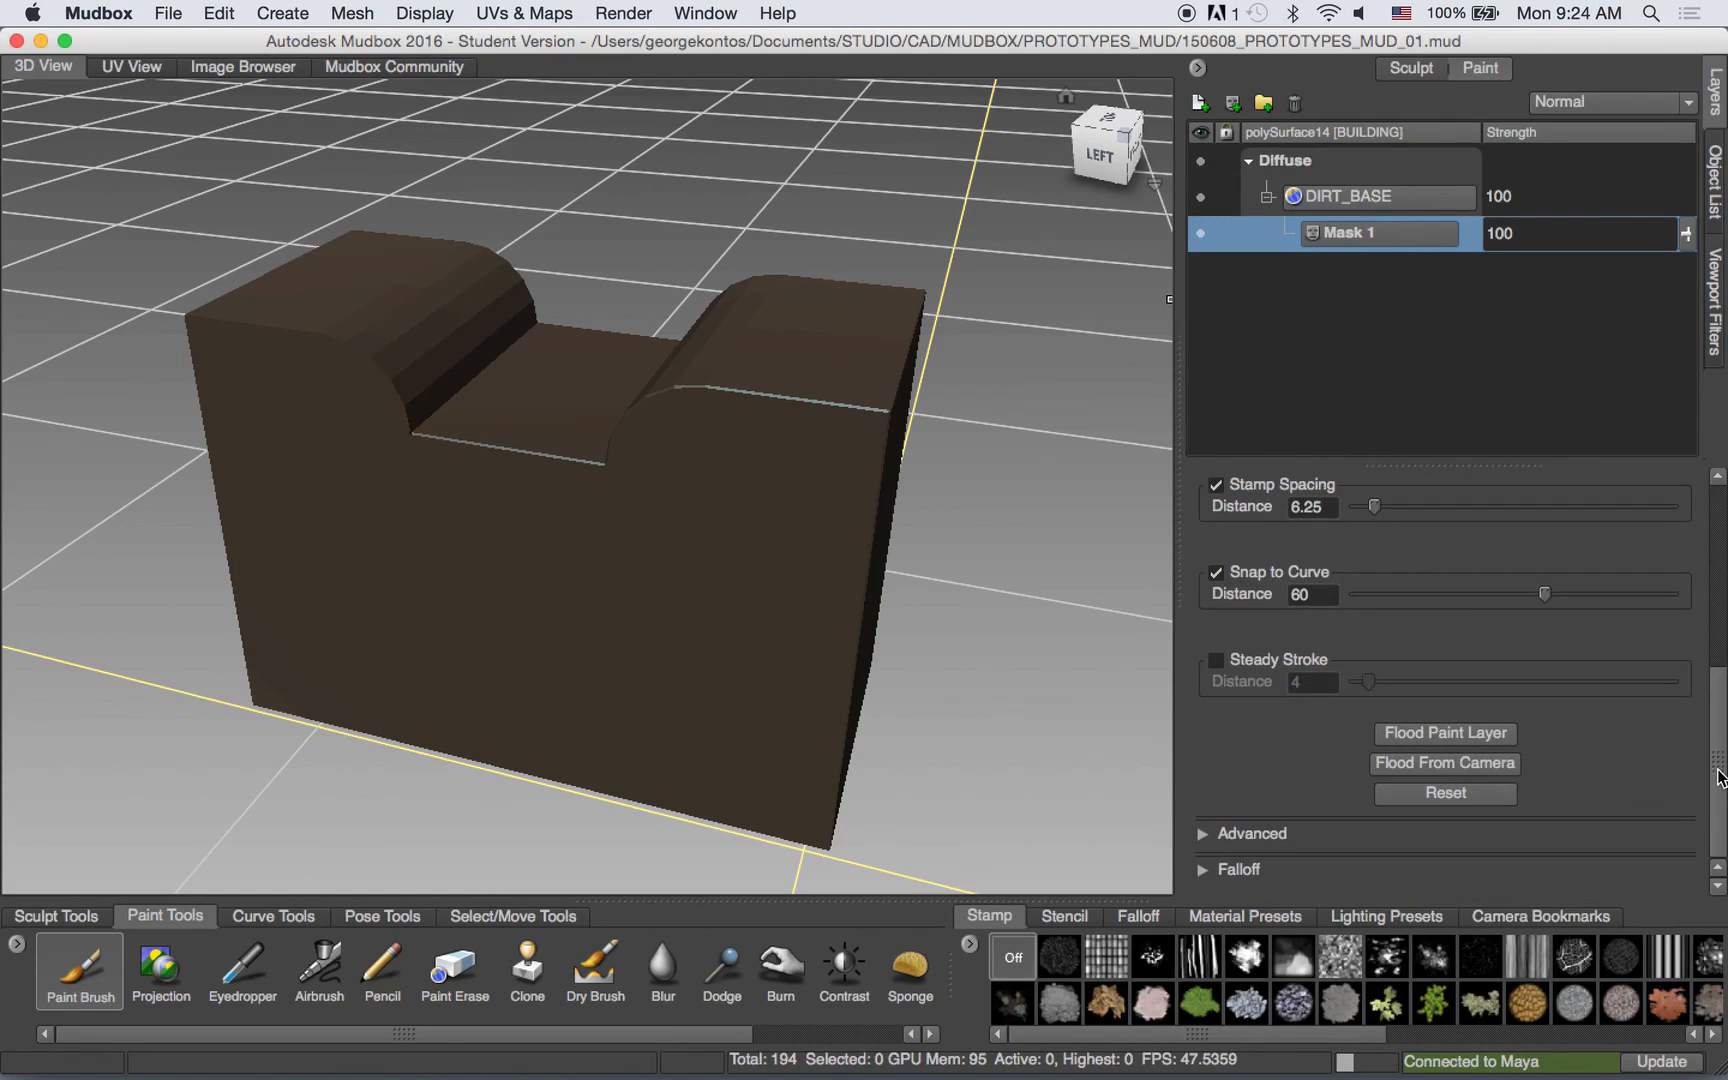
click(1453, 736)
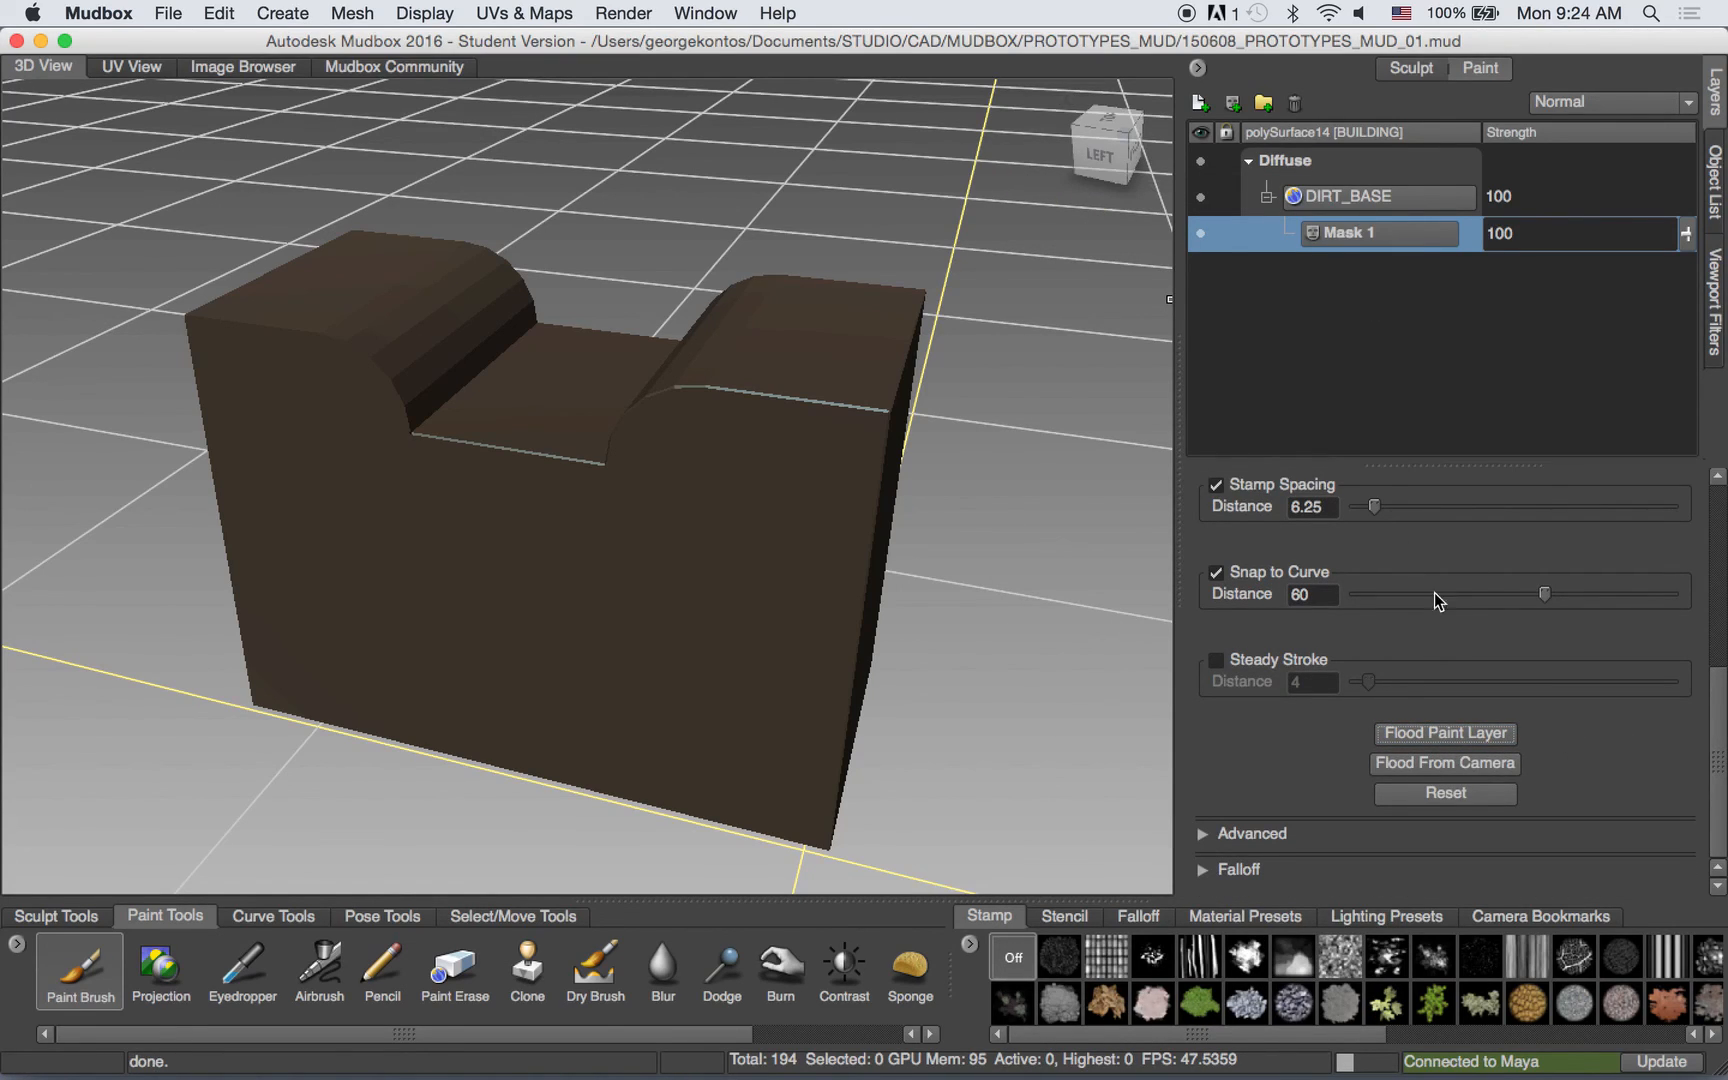
Set the brush color to black and flood Mask 1 with it to hide the dirt.
scroll(1682, 547, up, 5)
click(1560, 509)
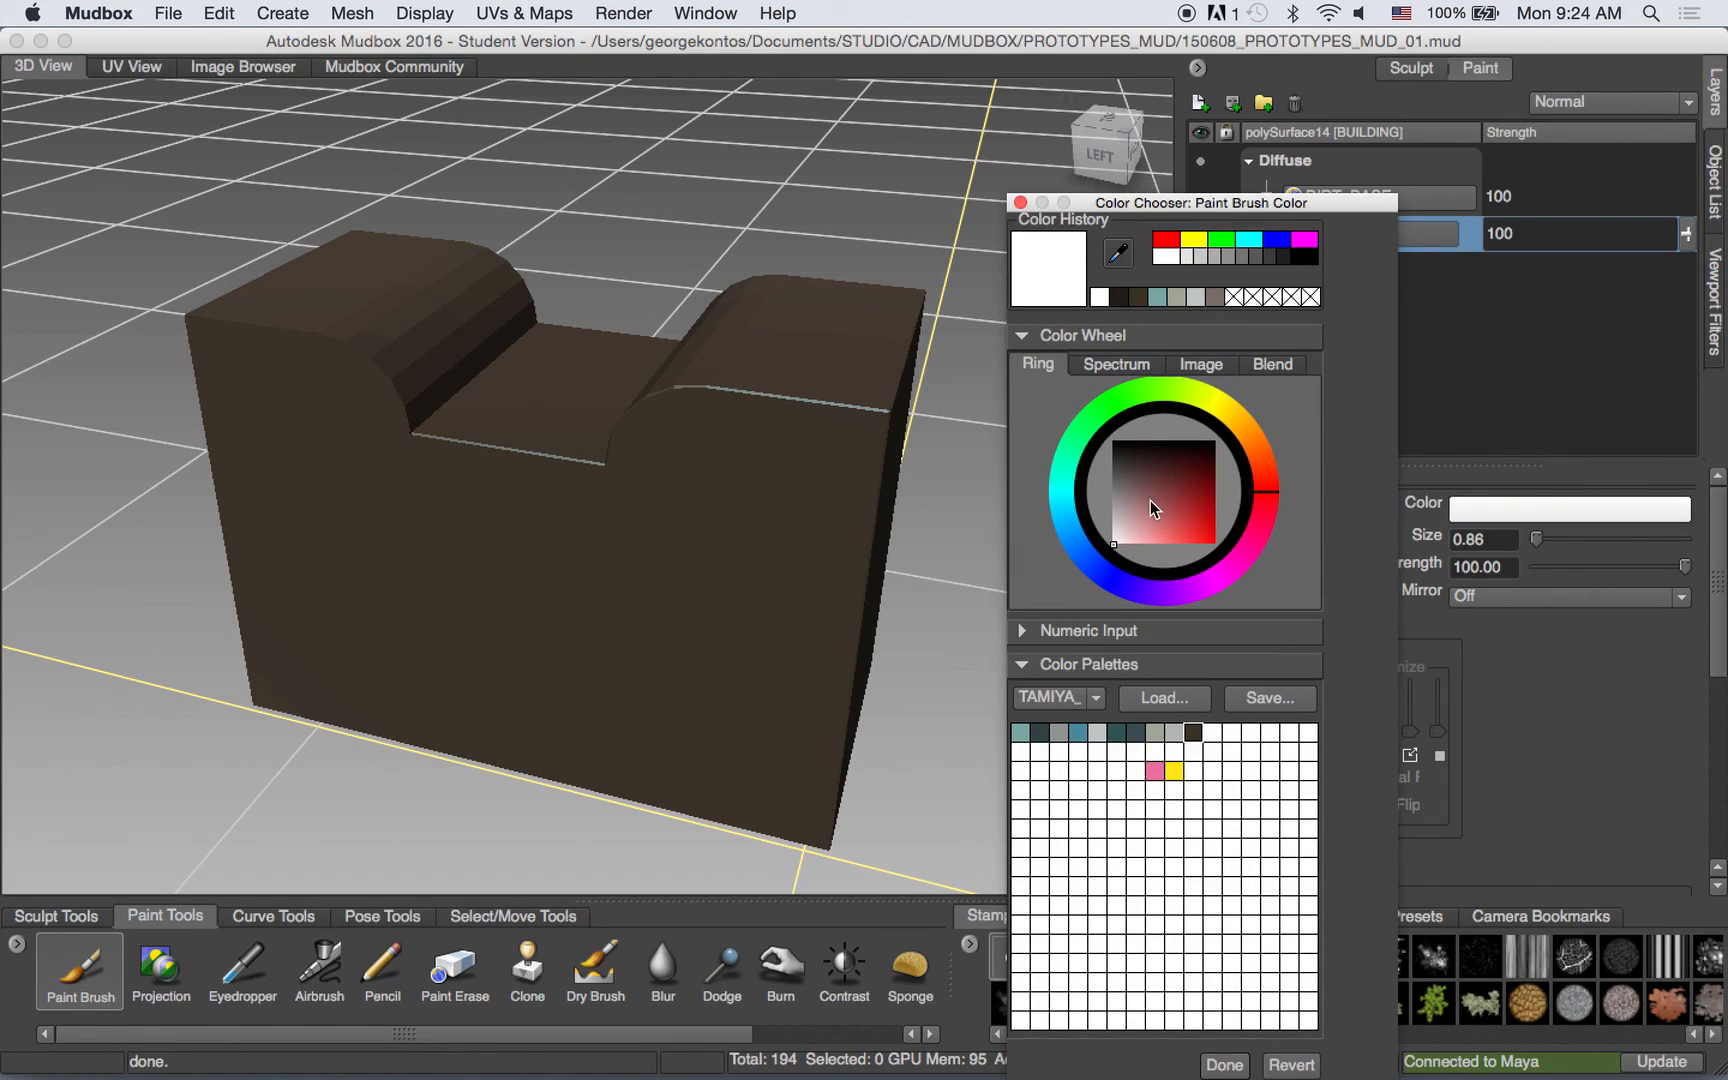
drag(1150, 500, 1038, 377)
click(1021, 204)
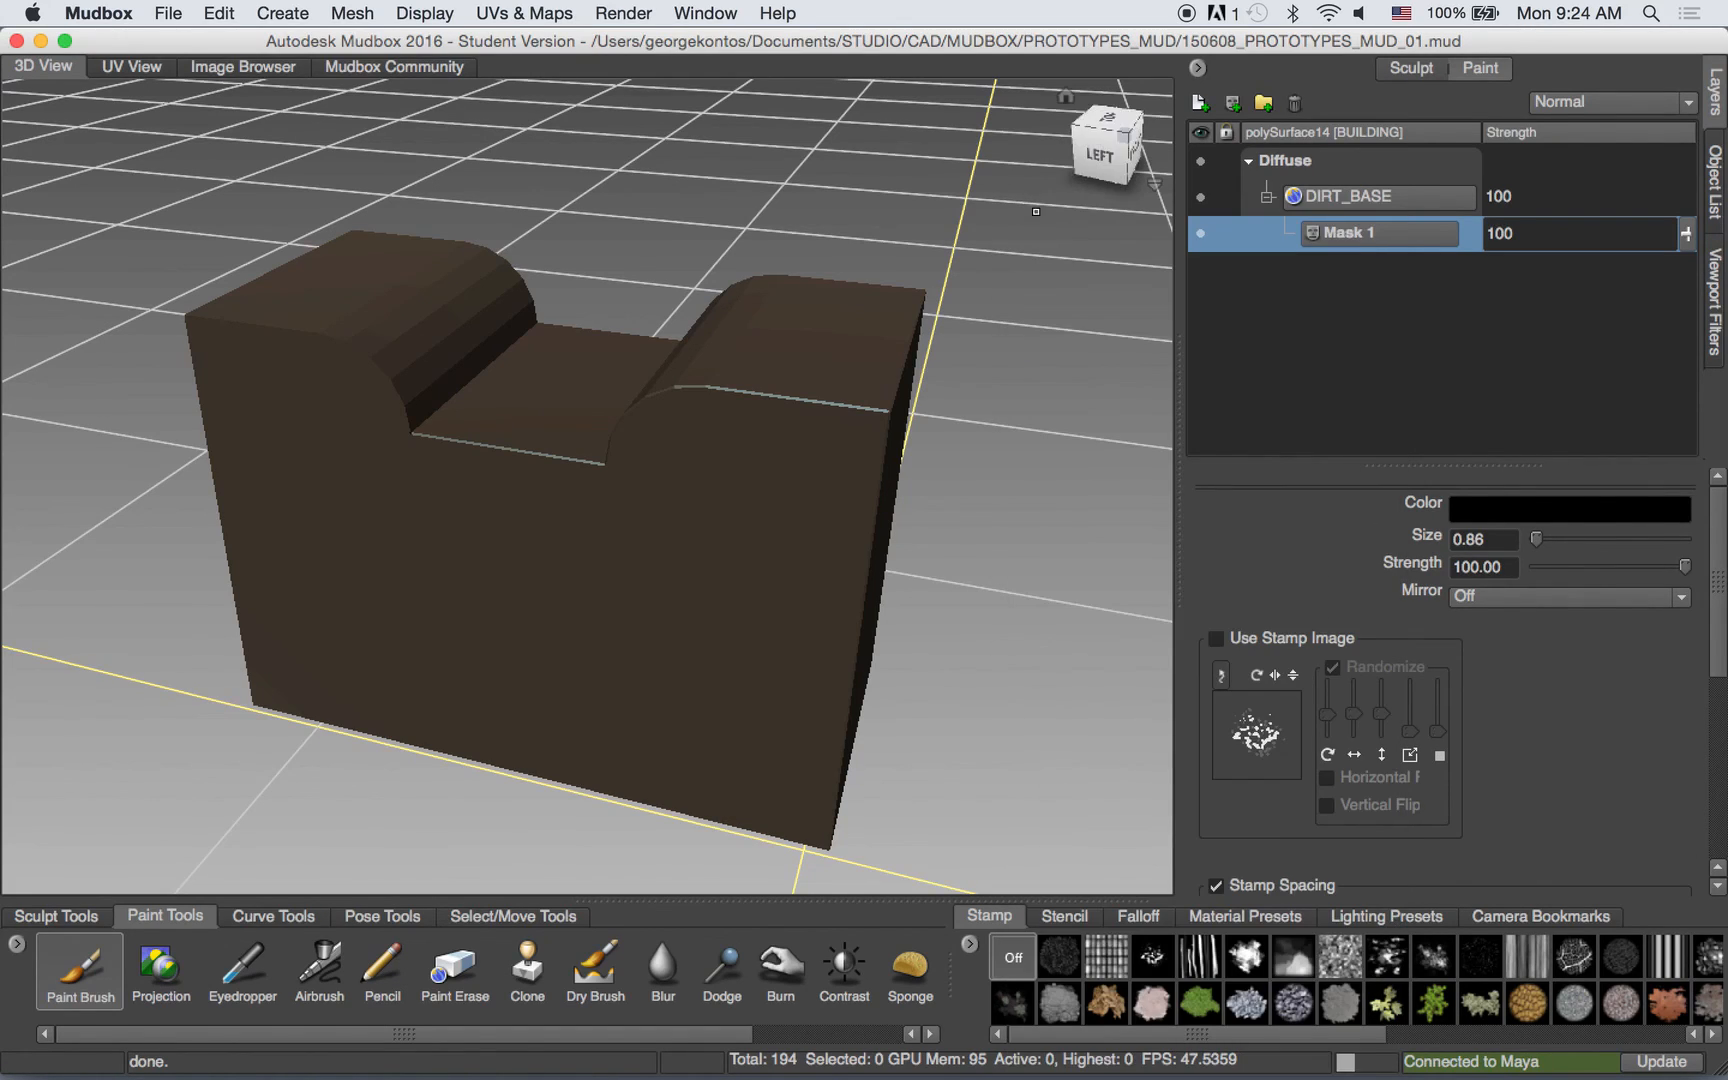
scroll(1470, 782, down, 10)
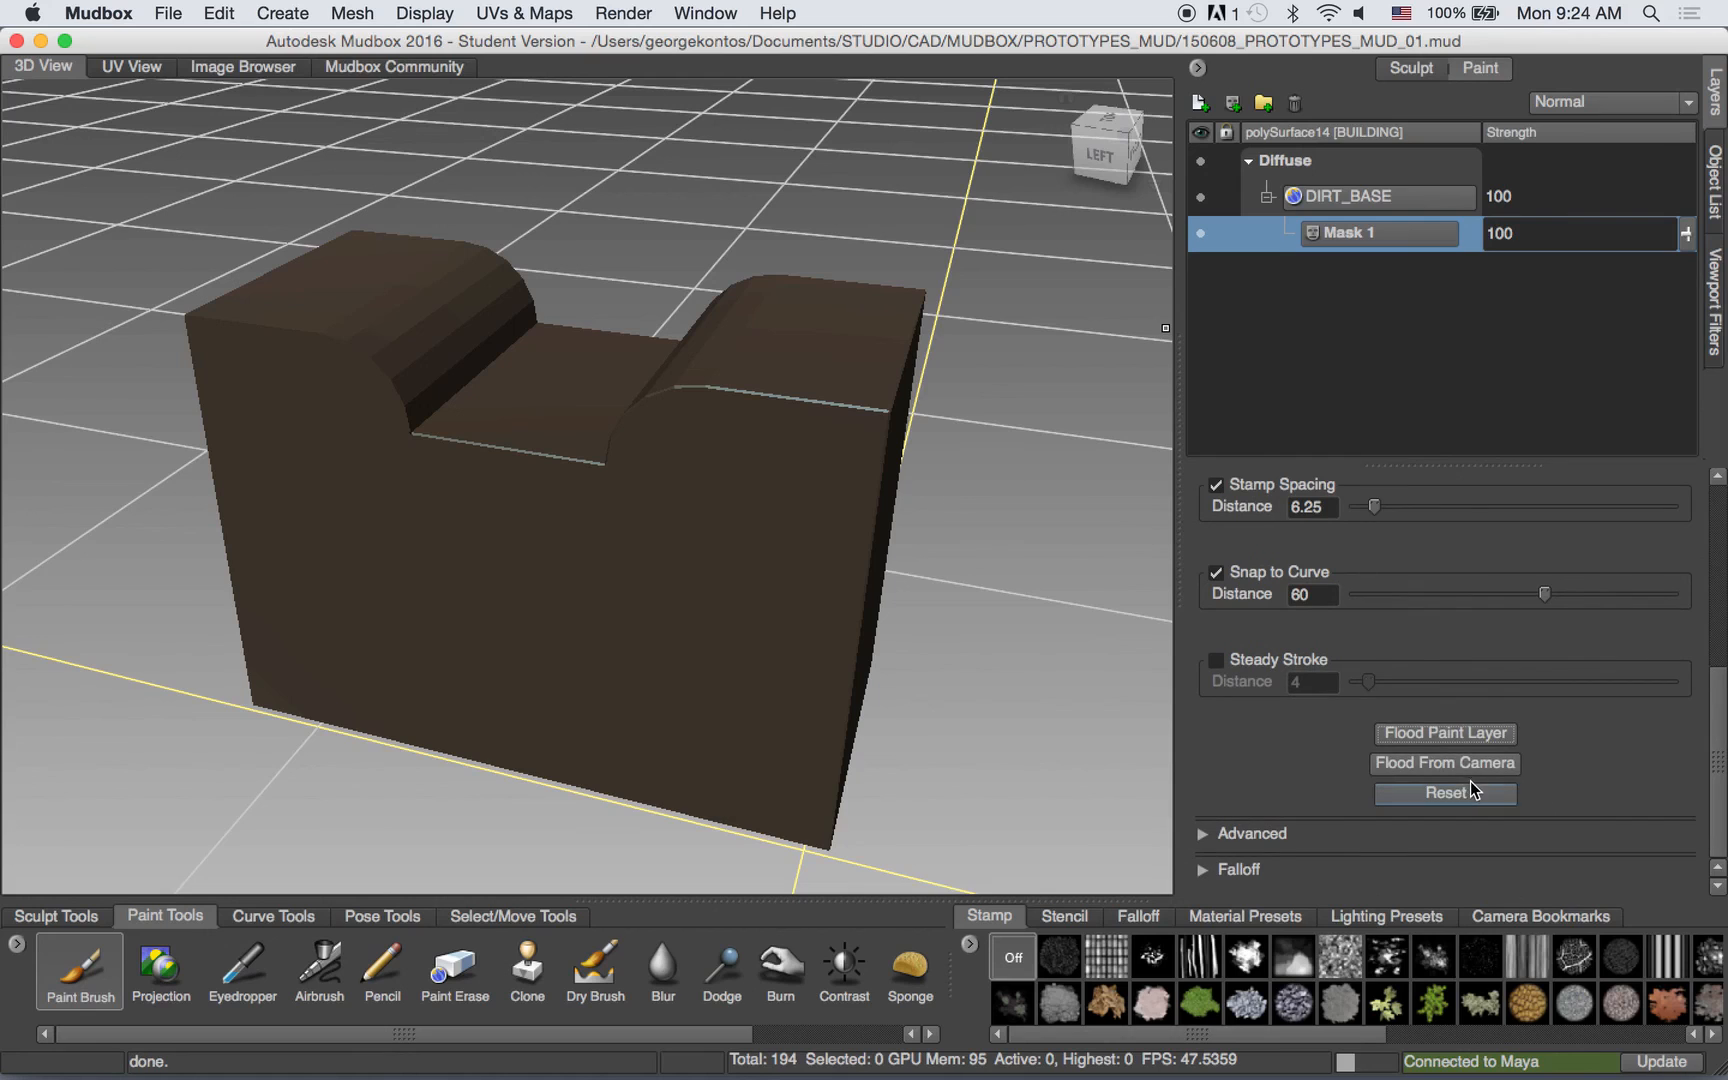
click(1463, 731)
scroll(863, 393, down, 3)
alt+drag(861, 392, 814, 370)
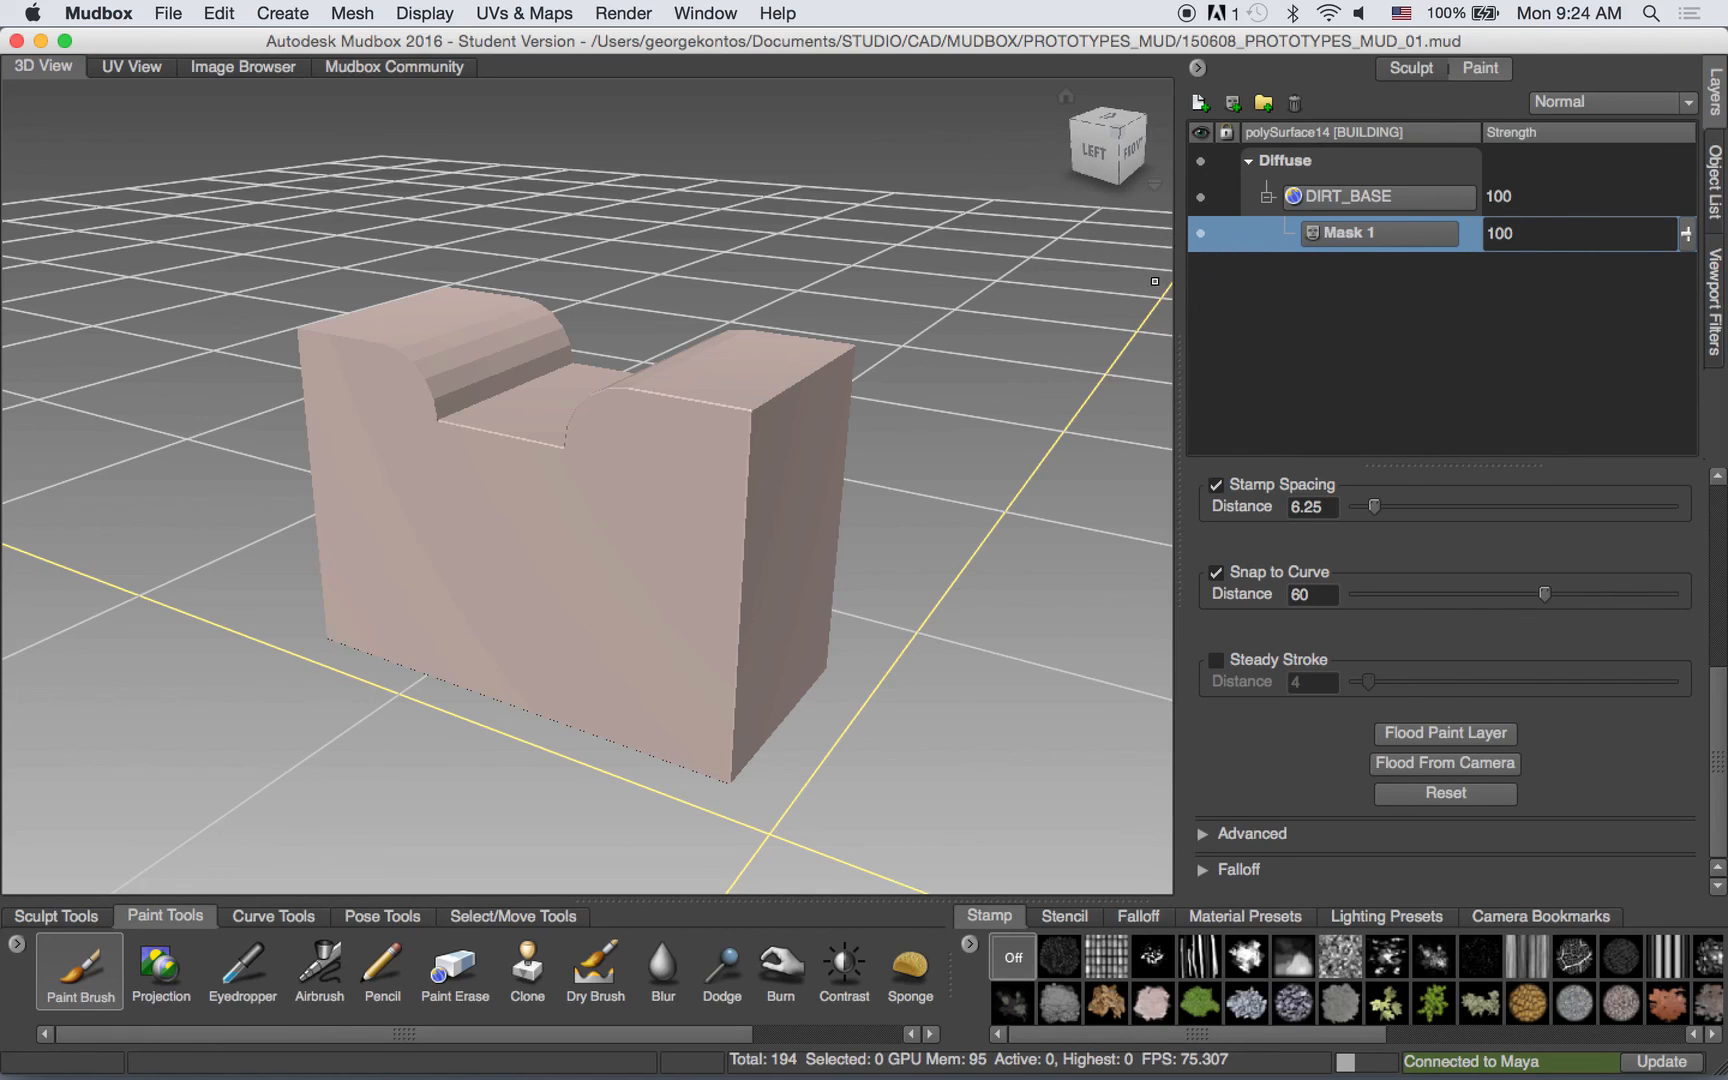
Choose a splatter stamp image with randomize enabled and set the brush color to white.
scroll(690, 462, up, 6)
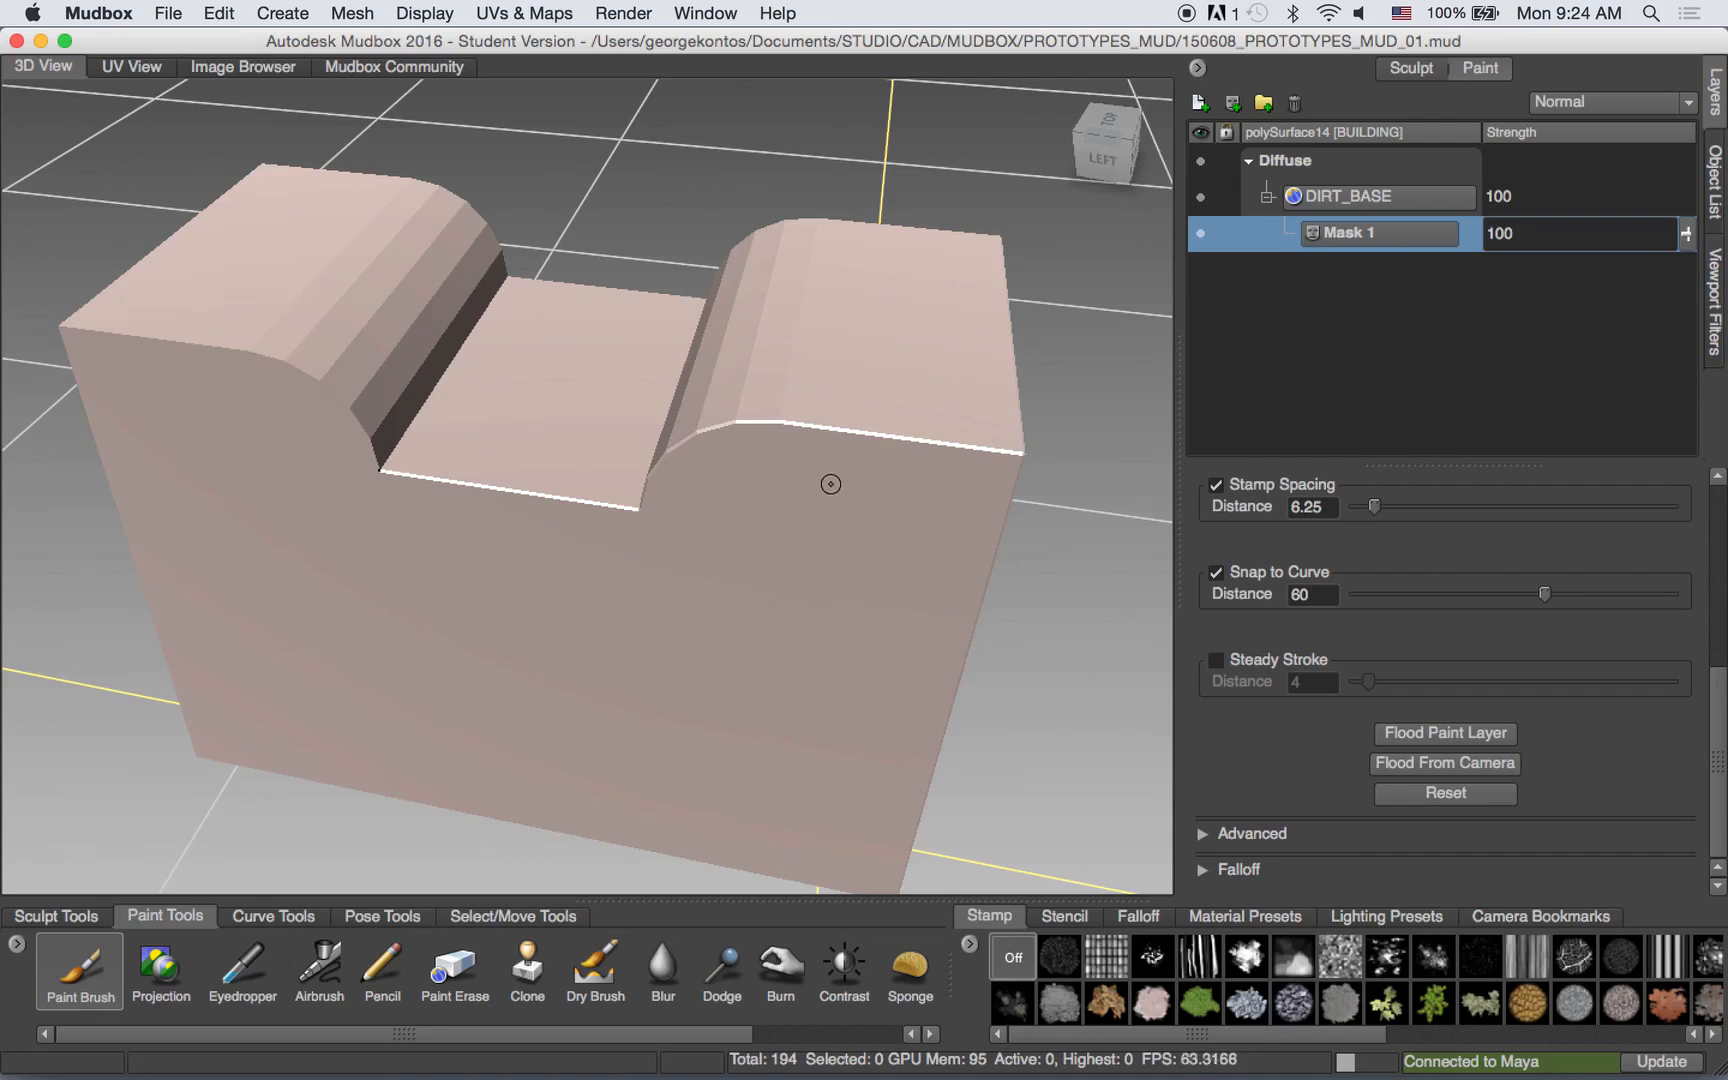
scroll(731, 445, up, 1)
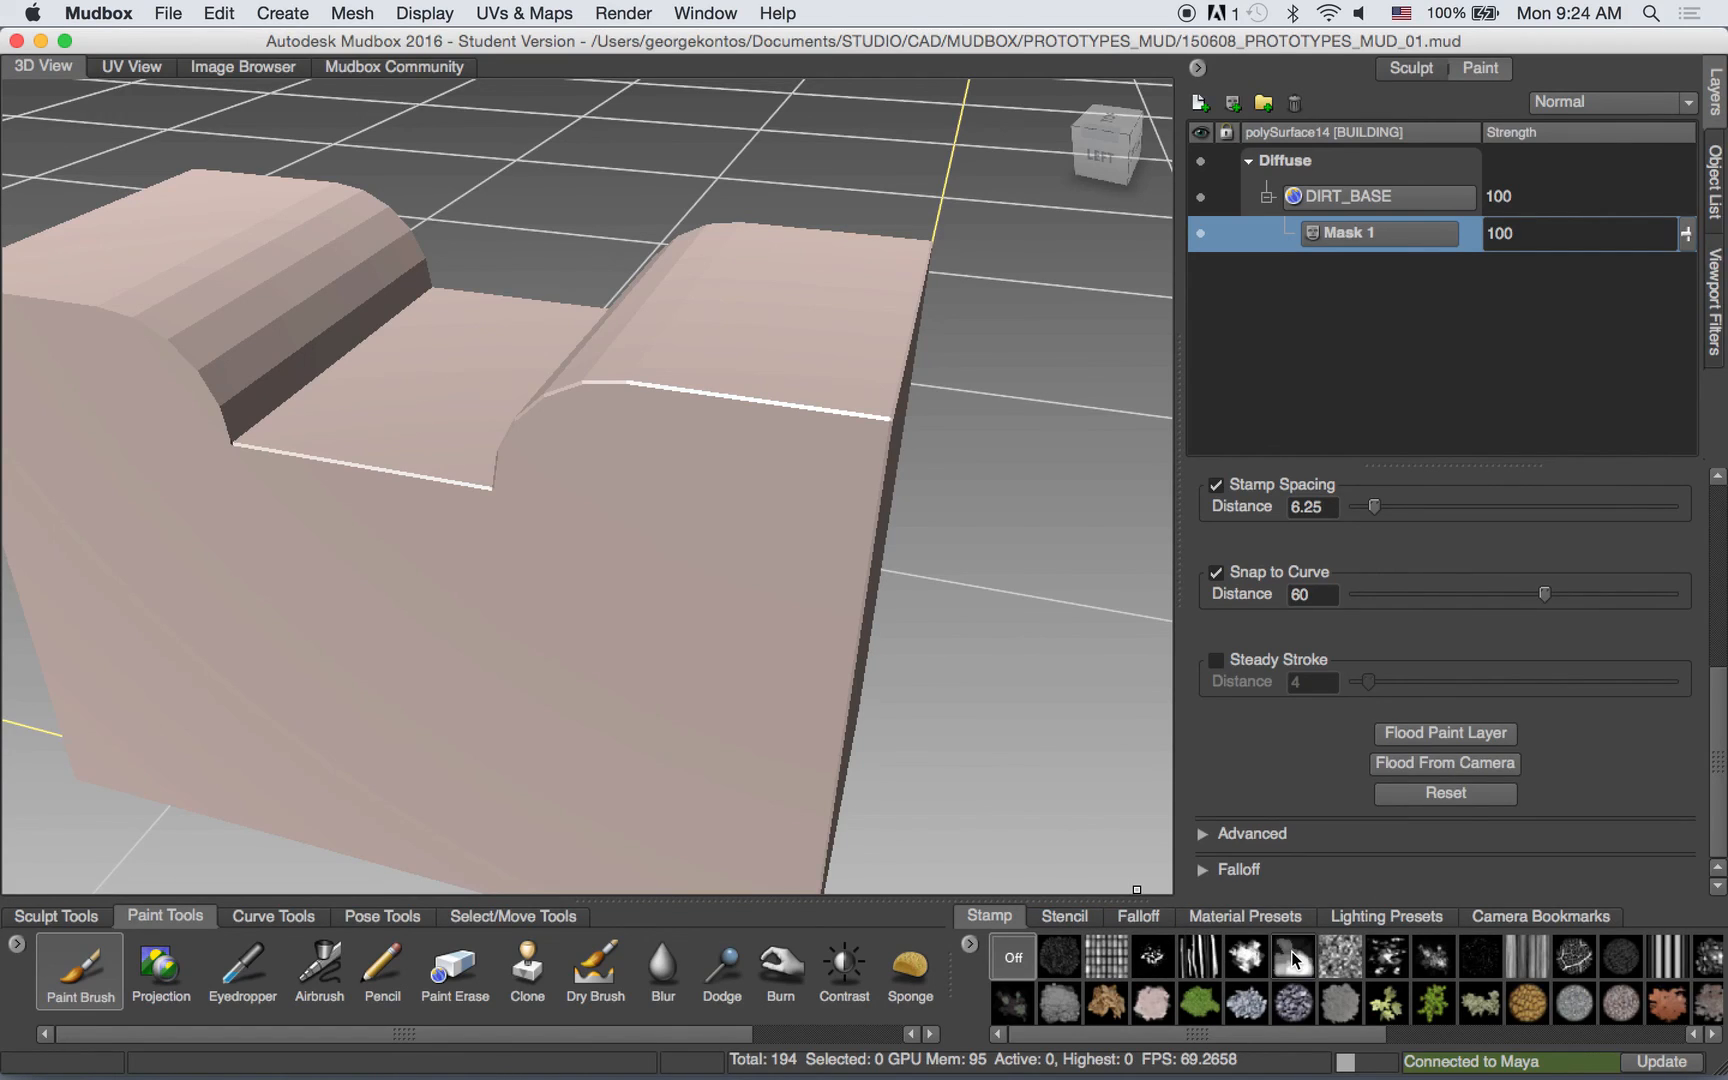
click(1385, 962)
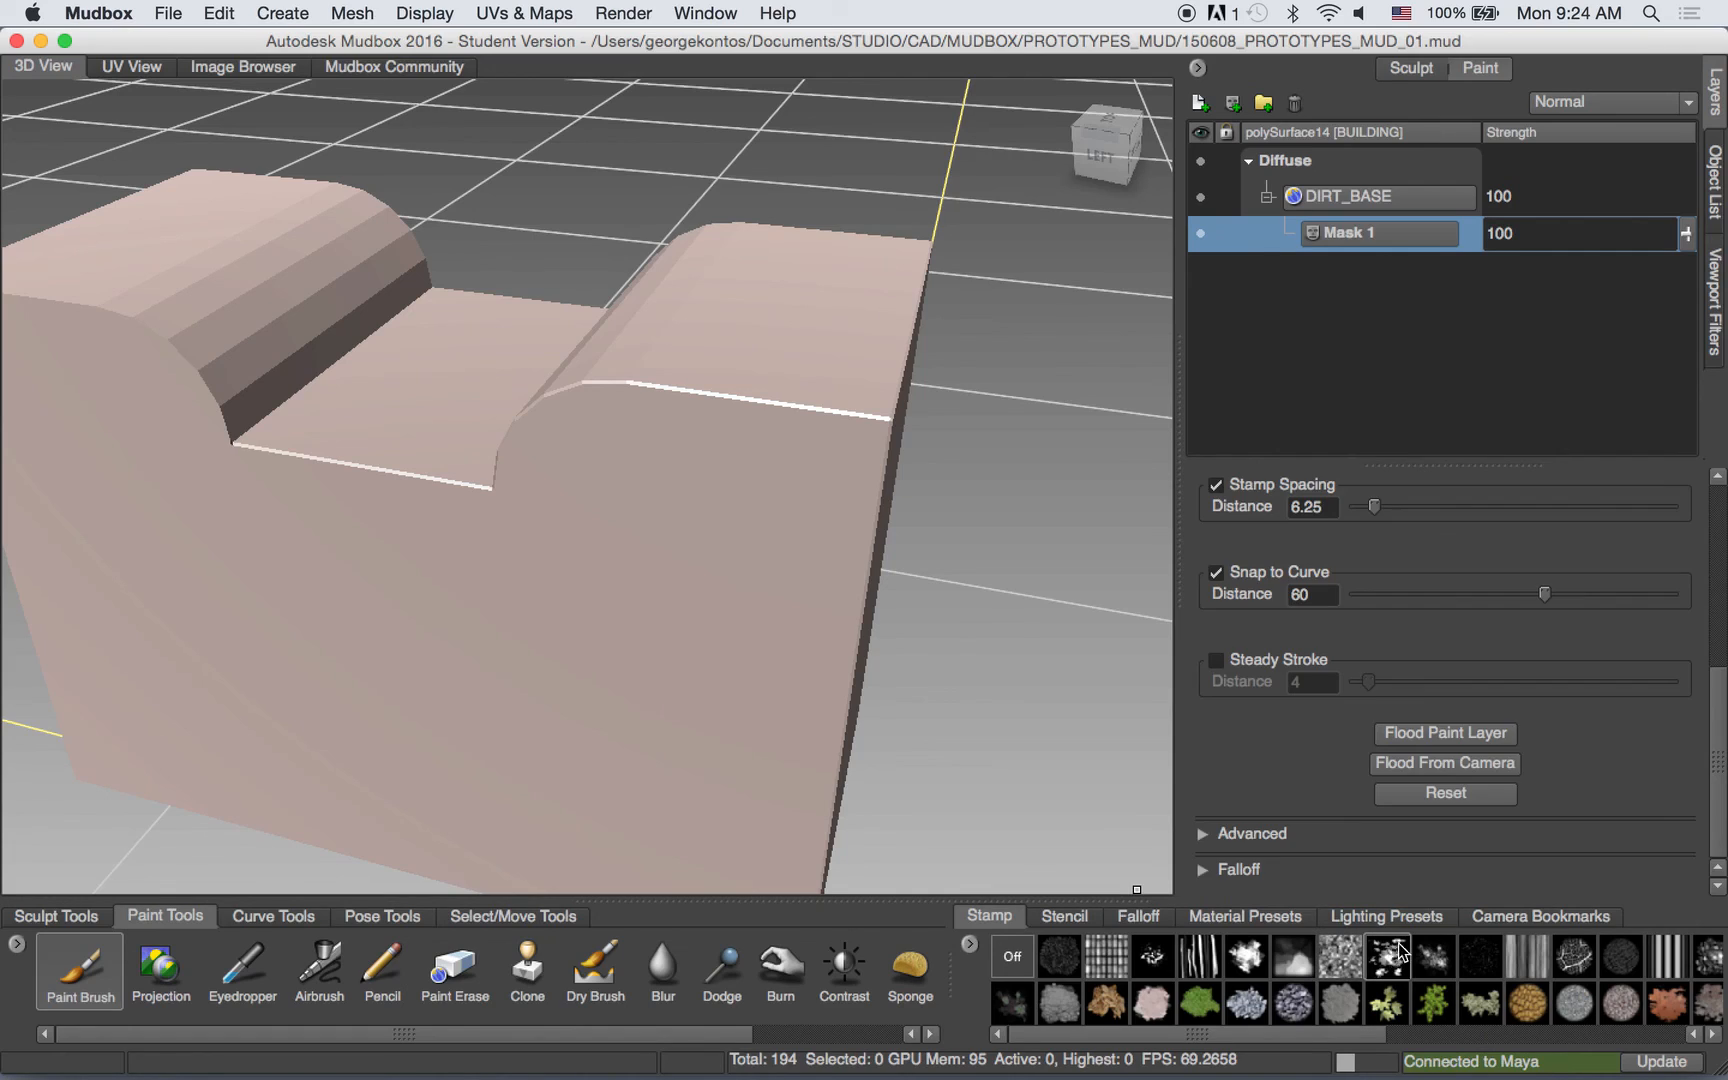
drag(1713, 725, 1713, 555)
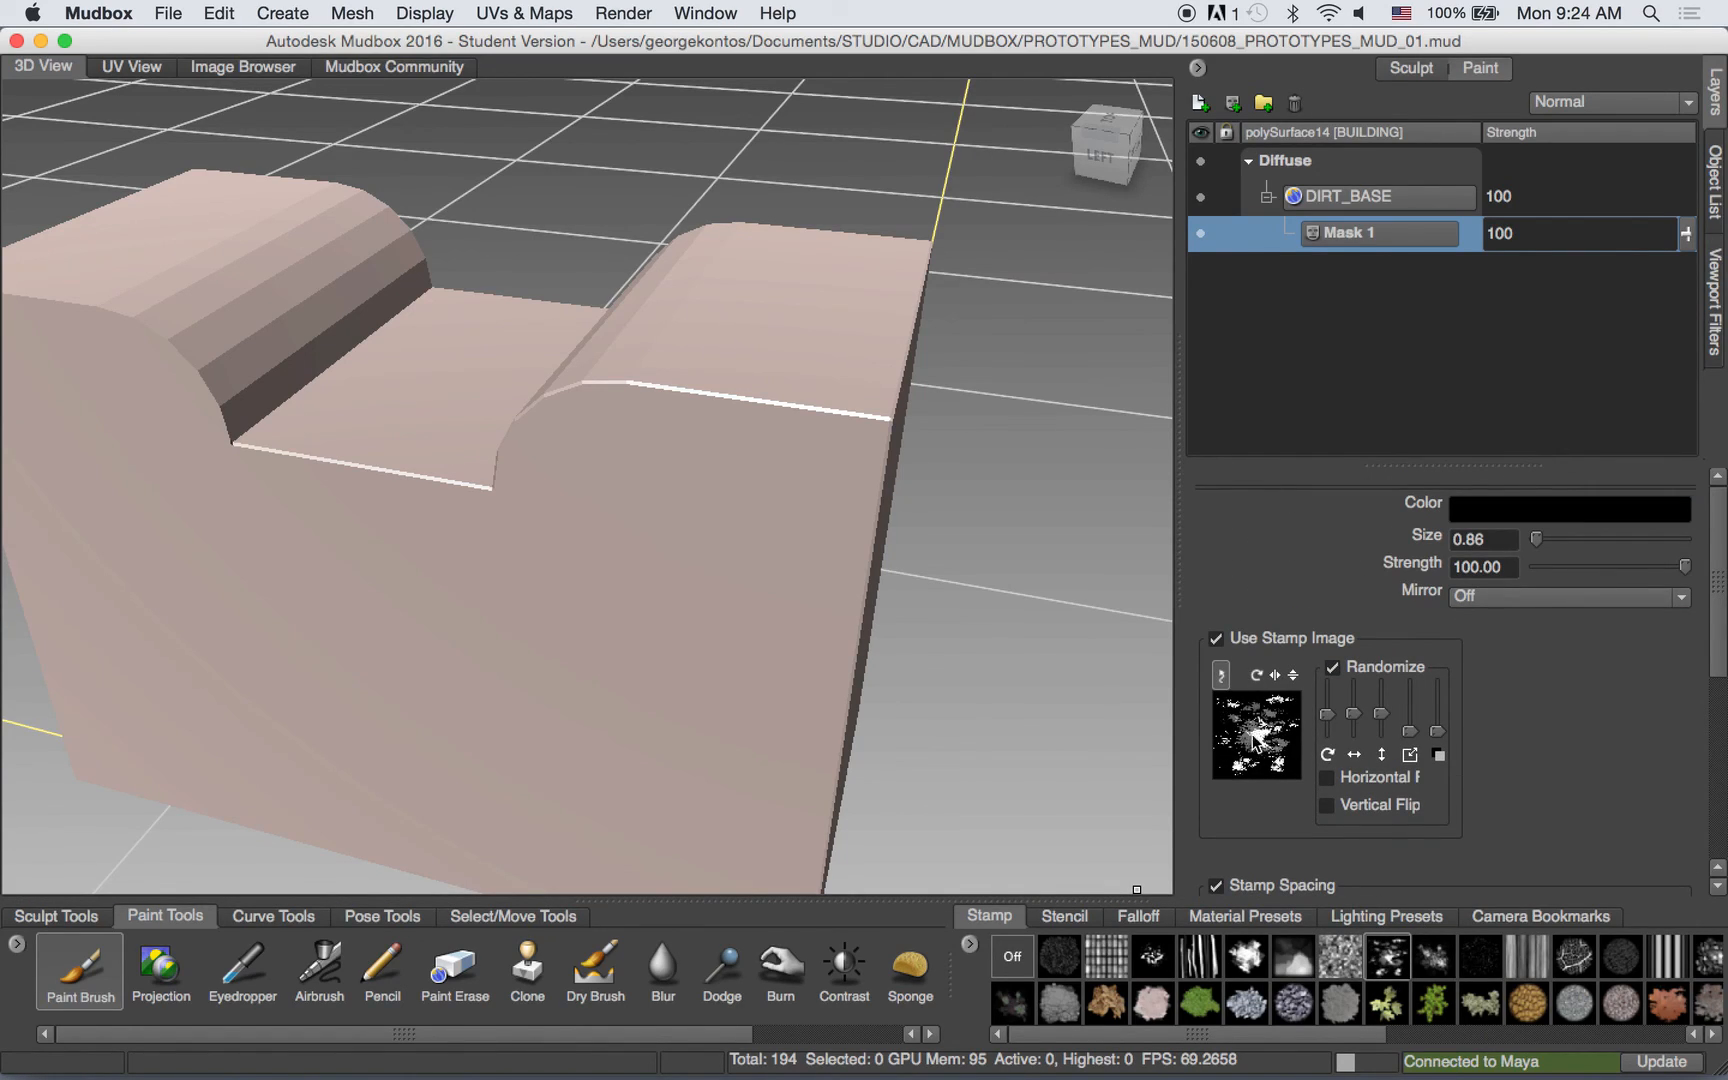
click(1348, 673)
click(1349, 673)
click(1570, 518)
drag(1126, 502, 1113, 563)
click(1020, 221)
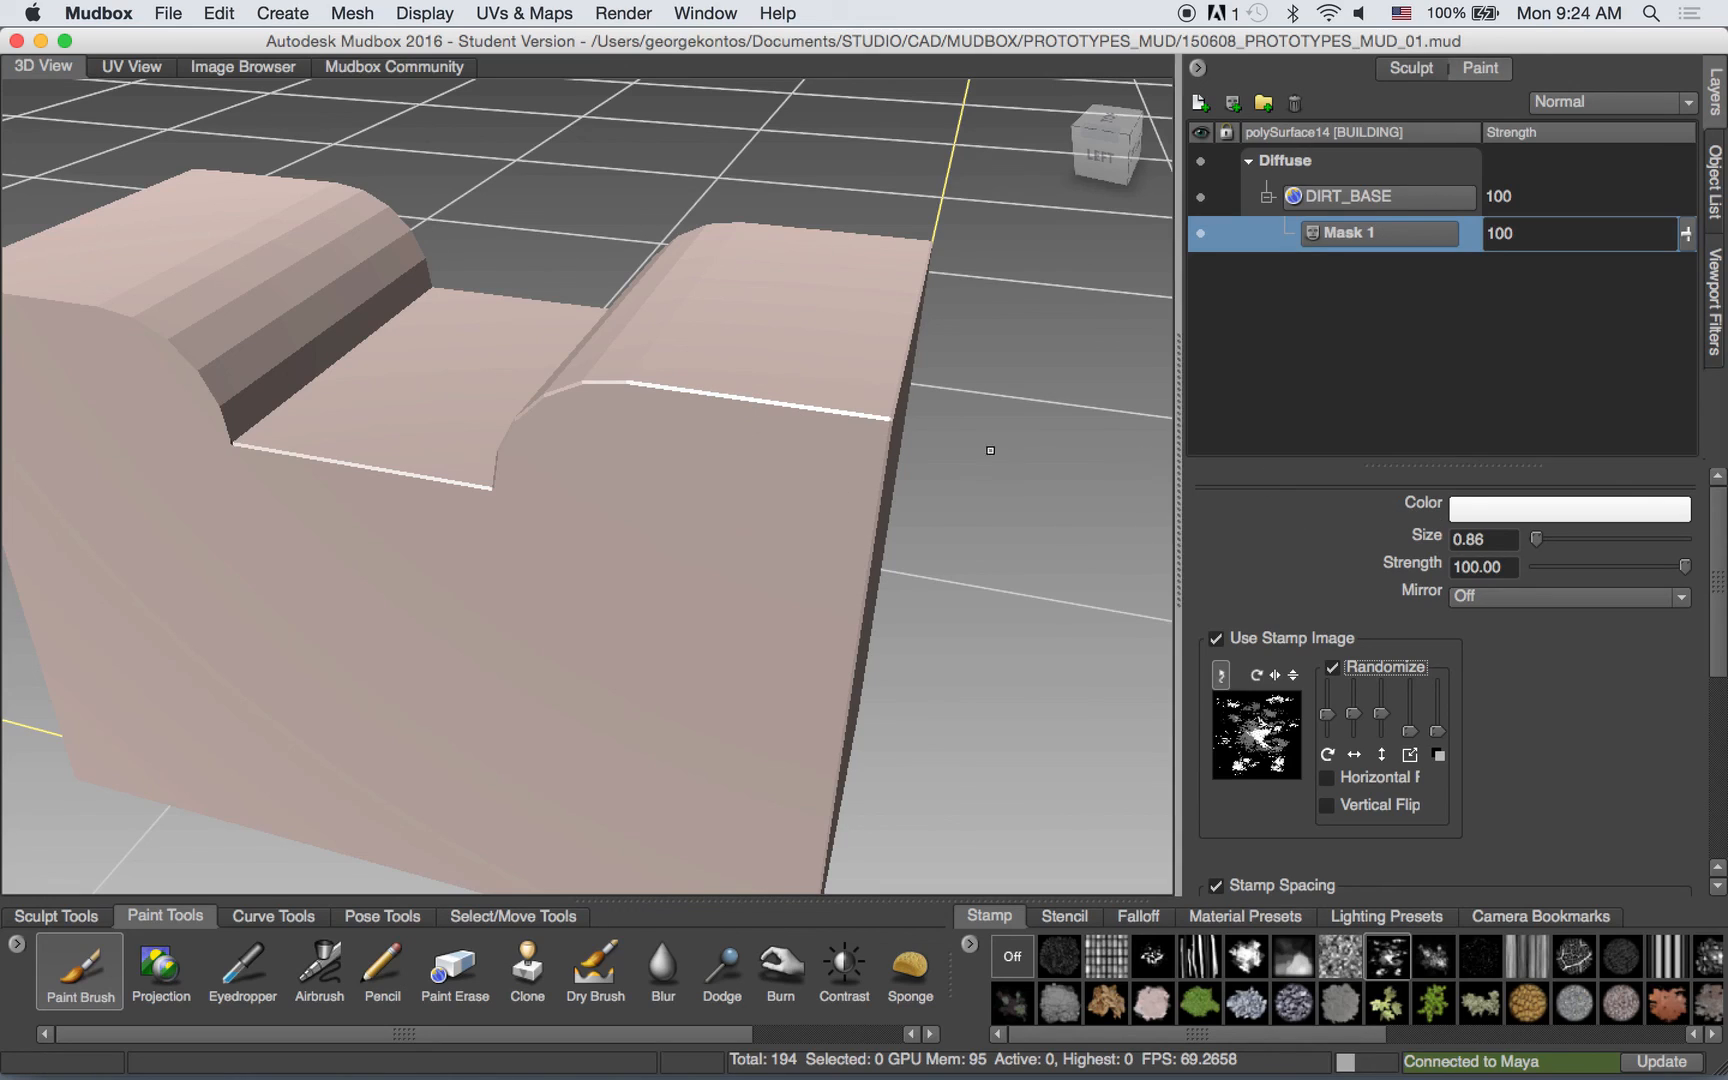
Try white mask strokes on the building's upper edge and side face, and enlarge the brush to size 3.20.
mouse_move(700, 388)
mouse_down()
mouse_move(781, 408)
mouse_move(806, 440)
mouse_up()
alt+right_drag(806, 440, 849, 486)
alt+drag(849, 486, 856, 500)
mouse_move(806, 413)
mouse_down()
mouse_move(985, 462)
mouse_move(946, 470)
mouse_move(1088, 522)
mouse_up()
key(b)
mouse_move(980, 485)
mouse_down()
mouse_move(1024, 541)
mouse_move(876, 440)
mouse_up()
Paint splattered dirt into Mask 1 along the upper edges and the vertical edge meeting at the raised block's outer corner.
mouse_move(610, 515)
alt+mouse_down()
mouse_move(767, 532)
mouse_move(860, 613)
alt+mouse_up()
mouse_move(836, 430)
alt+mouse_down()
mouse_move(914, 474)
mouse_move(737, 432)
mouse_move(821, 524)
alt+mouse_up()
mouse_move(553, 322)
mouse_down()
mouse_move(521, 434)
mouse_move(525, 333)
mouse_up()
mouse_move(530, 345)
alt+mouse_down()
mouse_move(559, 444)
mouse_move(557, 526)
alt+mouse_up()
mouse_move(557, 610)
mouse_down()
mouse_move(250, 456)
mouse_move(465, 570)
mouse_up()
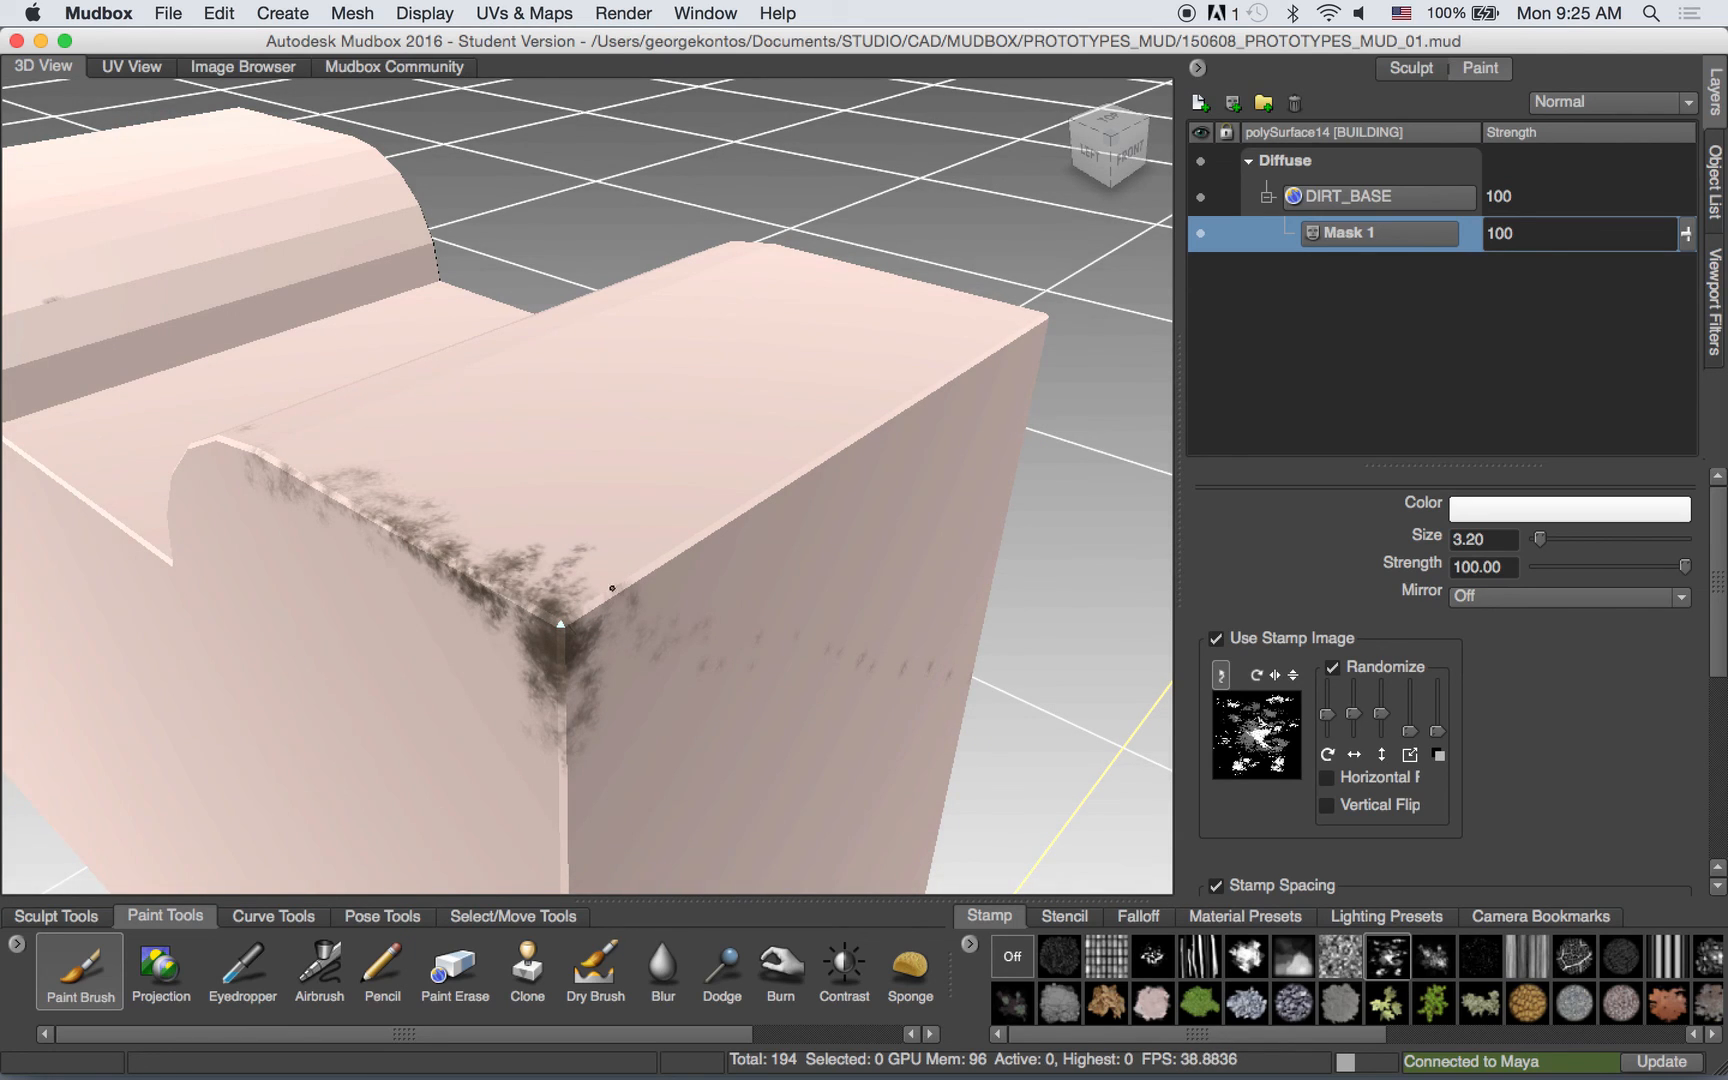
alt+drag(618, 597, 467, 686)
mouse_move(350, 765)
mouse_down()
mouse_move(335, 770)
mouse_move(590, 630)
mouse_move(420, 745)
mouse_move(555, 680)
mouse_move(720, 565)
mouse_move(440, 690)
mouse_move(360, 715)
mouse_move(336, 699)
mouse_up()
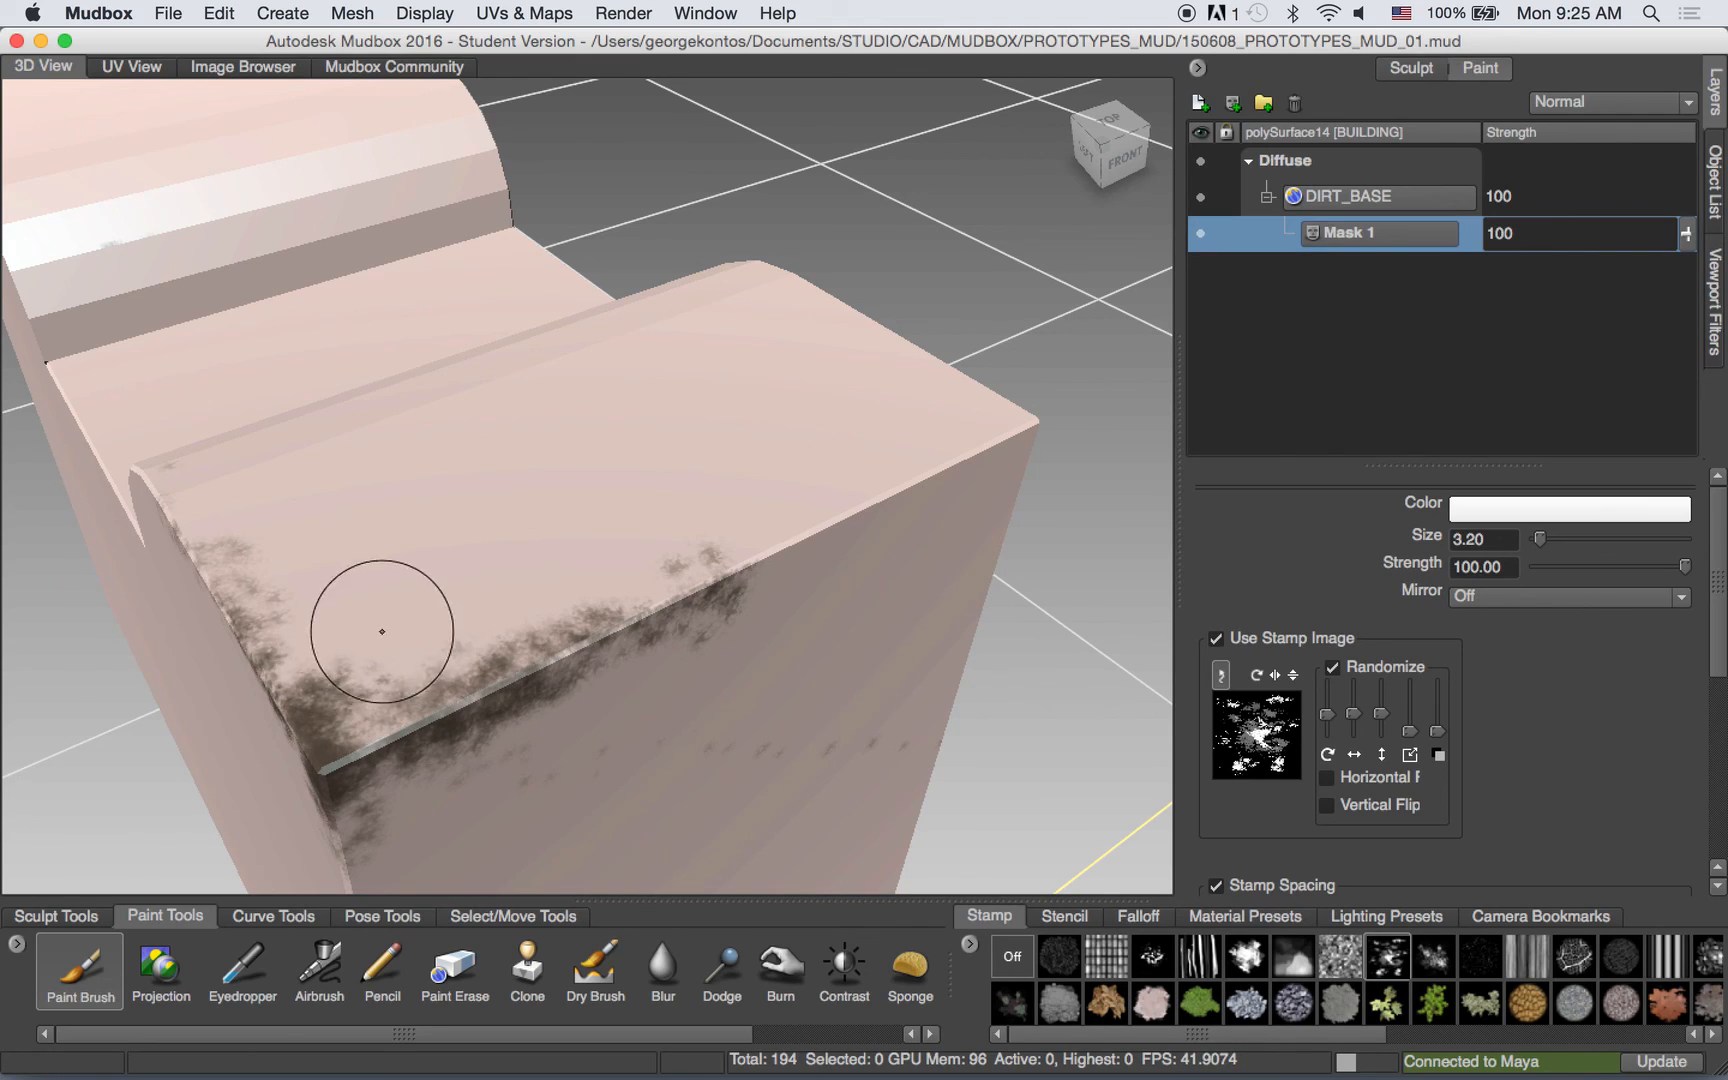
Switch to the finer speckled stamp image and add more dirt around the same corner.
click(1152, 956)
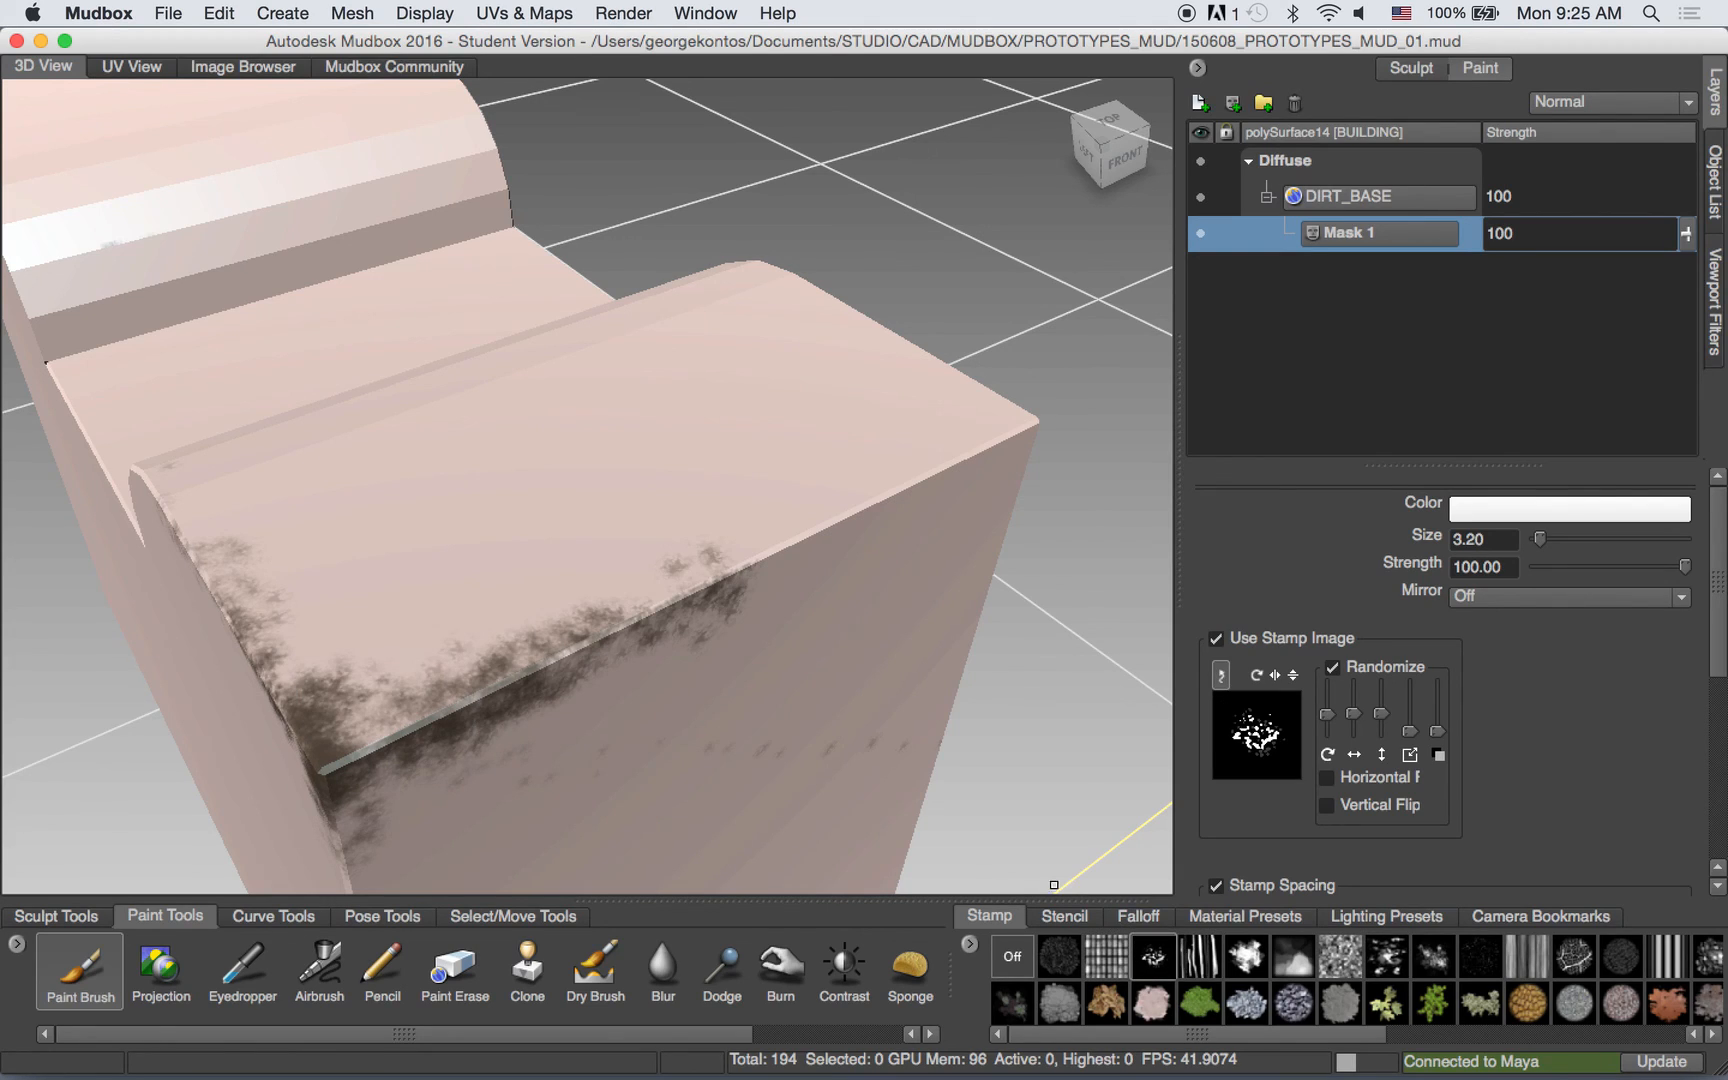
click(1433, 956)
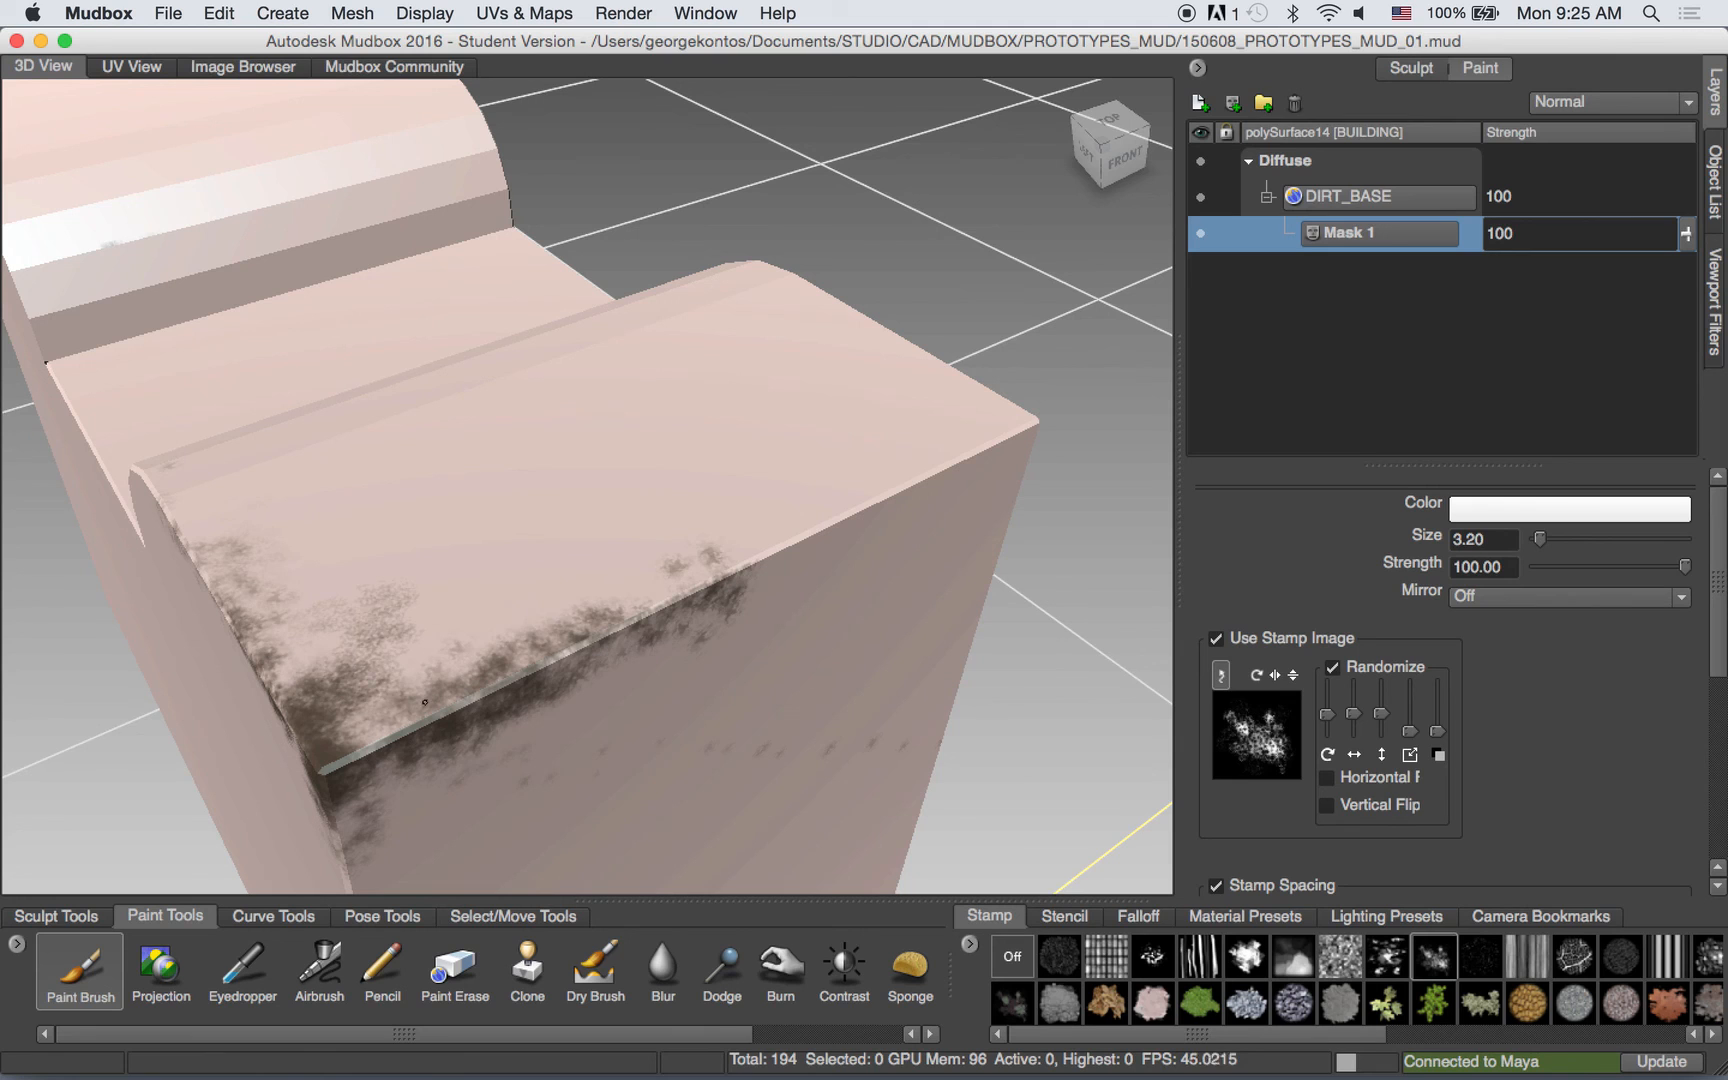
mouse_move(378, 715)
alt+mouse_down()
mouse_move(598, 617)
mouse_move(798, 409)
mouse_move(743, 393)
mouse_move(702, 455)
mouse_move(717, 432)
mouse_move(690, 524)
mouse_move(744, 401)
alt+mouse_up()
Turn on flat lighting in the viewport and inspect the painted corner.
click(424, 12)
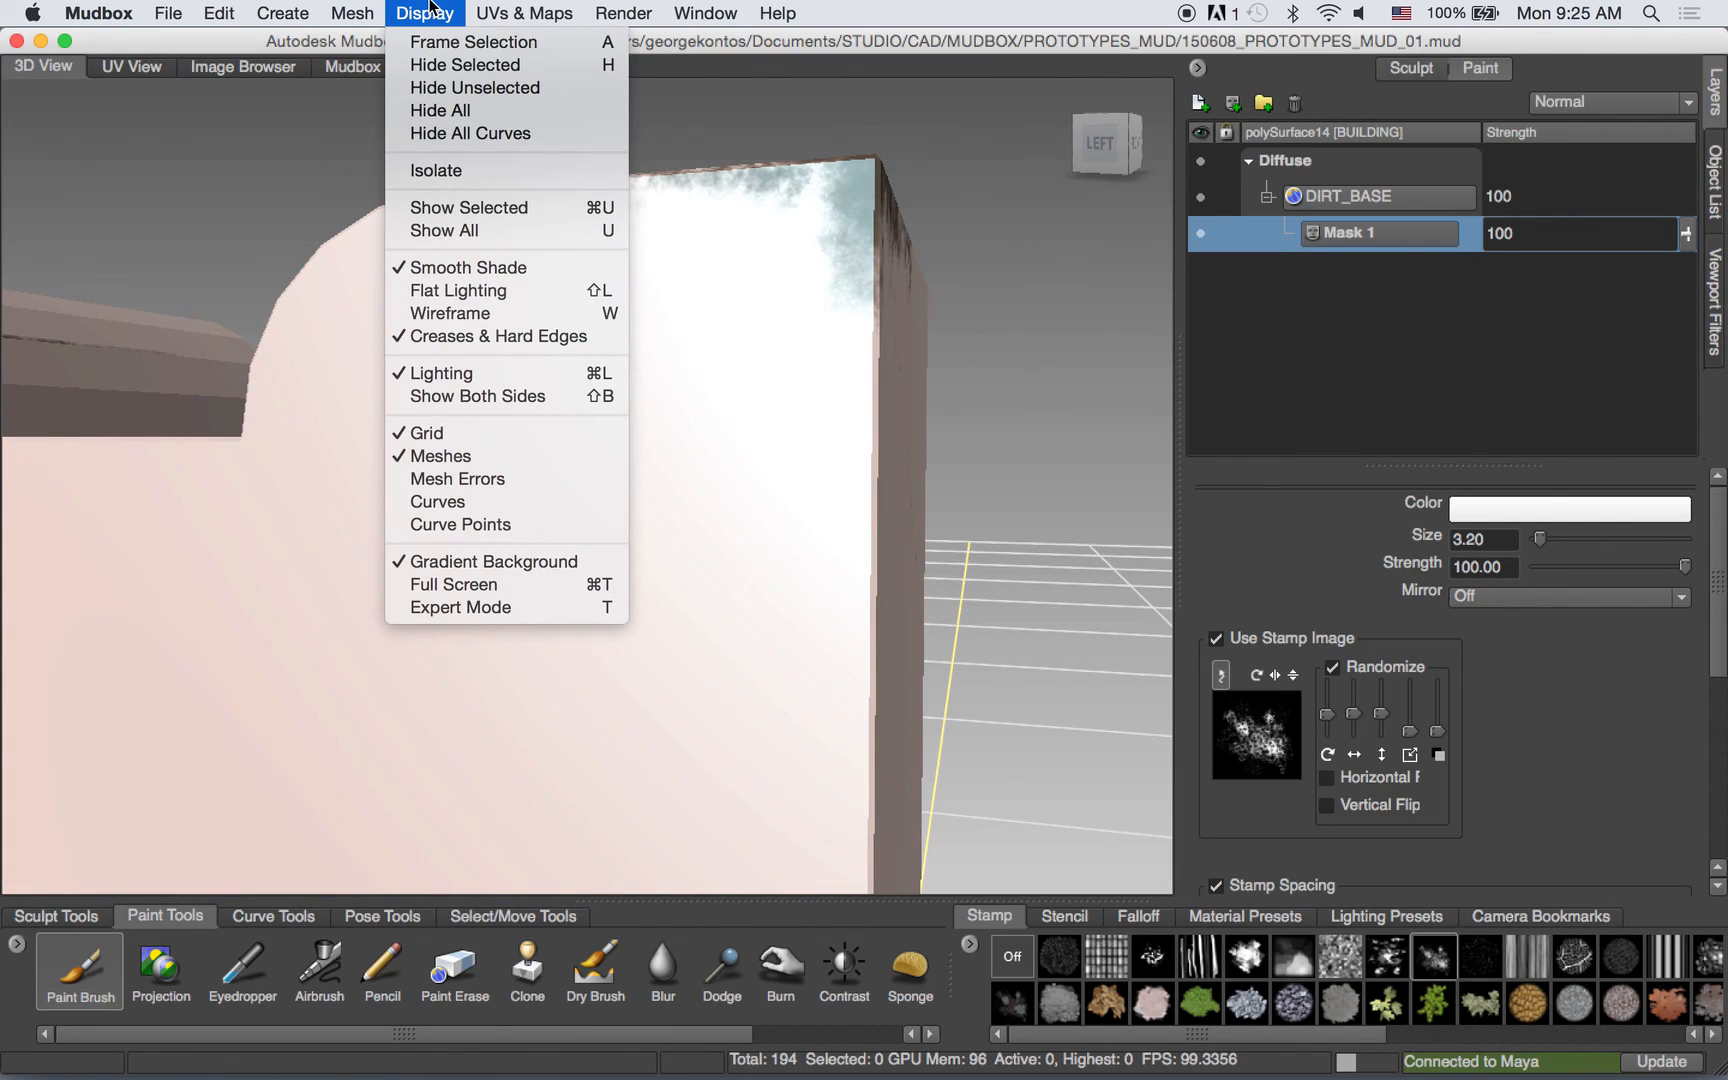
click(450, 292)
alt+drag(463, 279, 684, 693)
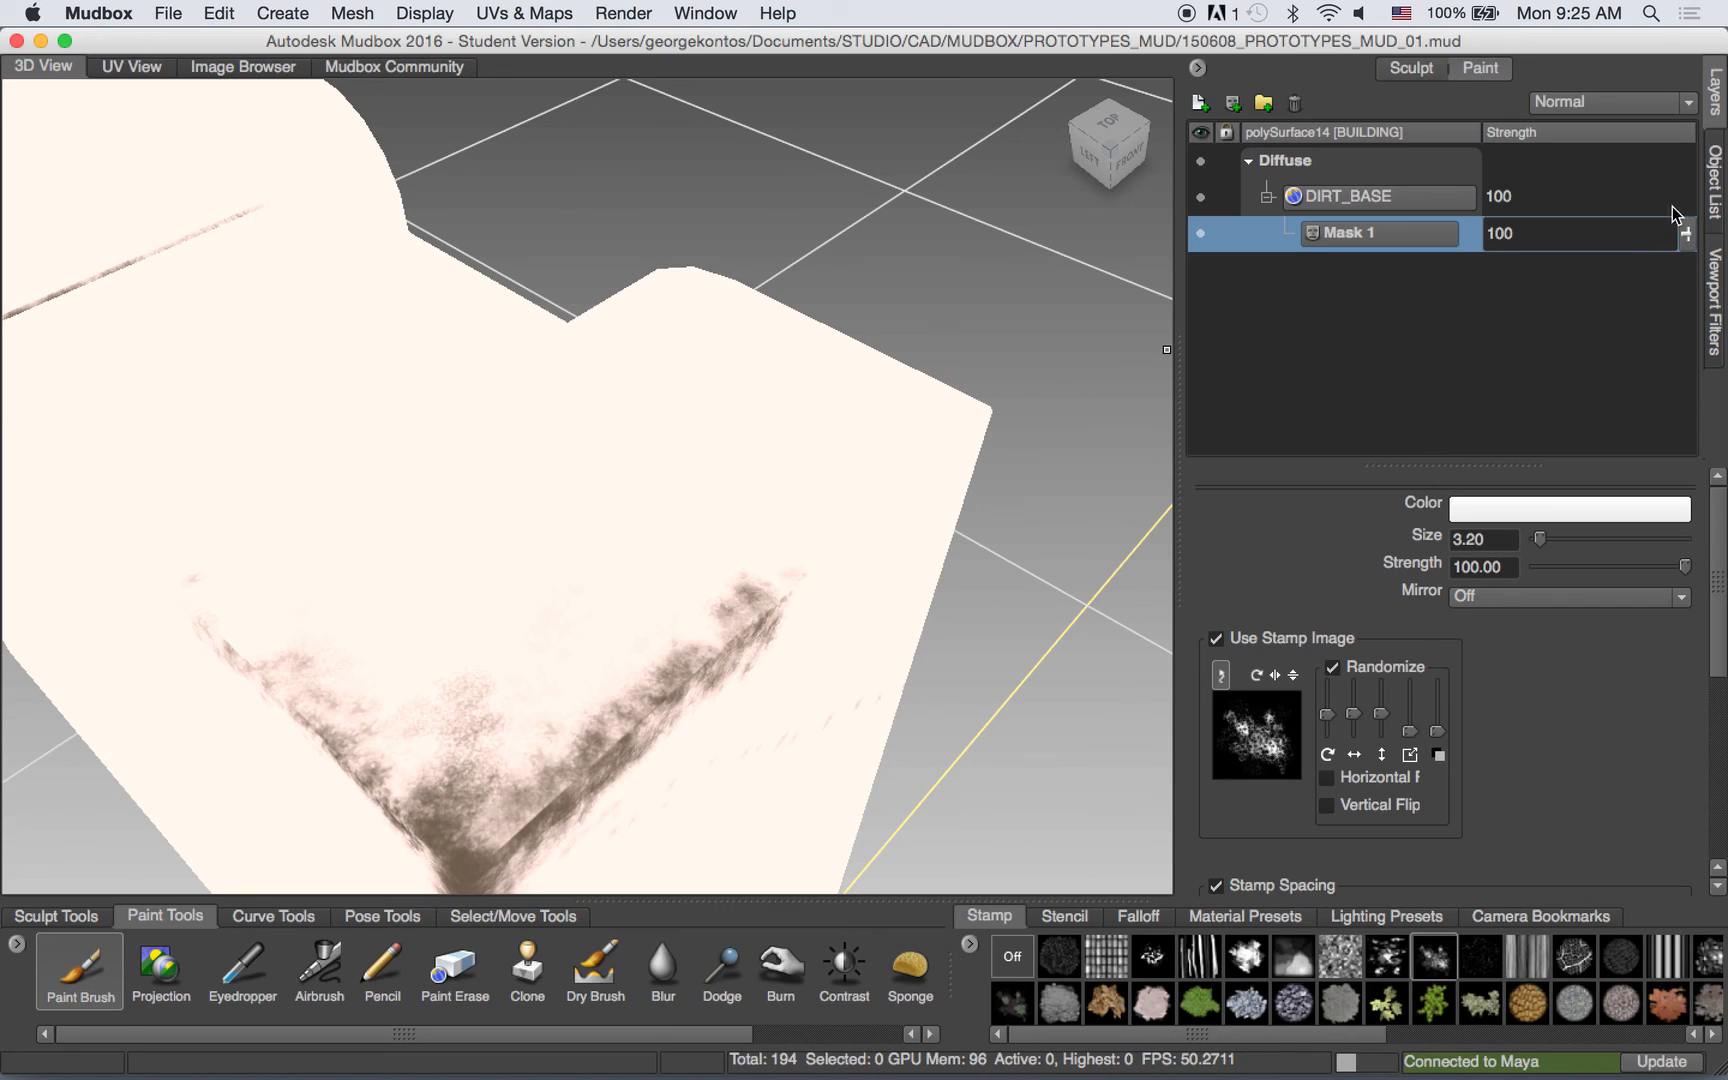
Toggle the Tonemapper viewport filter to compare the shading and lower its gamma to 1.31.
click(1715, 300)
click(1204, 140)
alt+drag(775, 525, 873, 444)
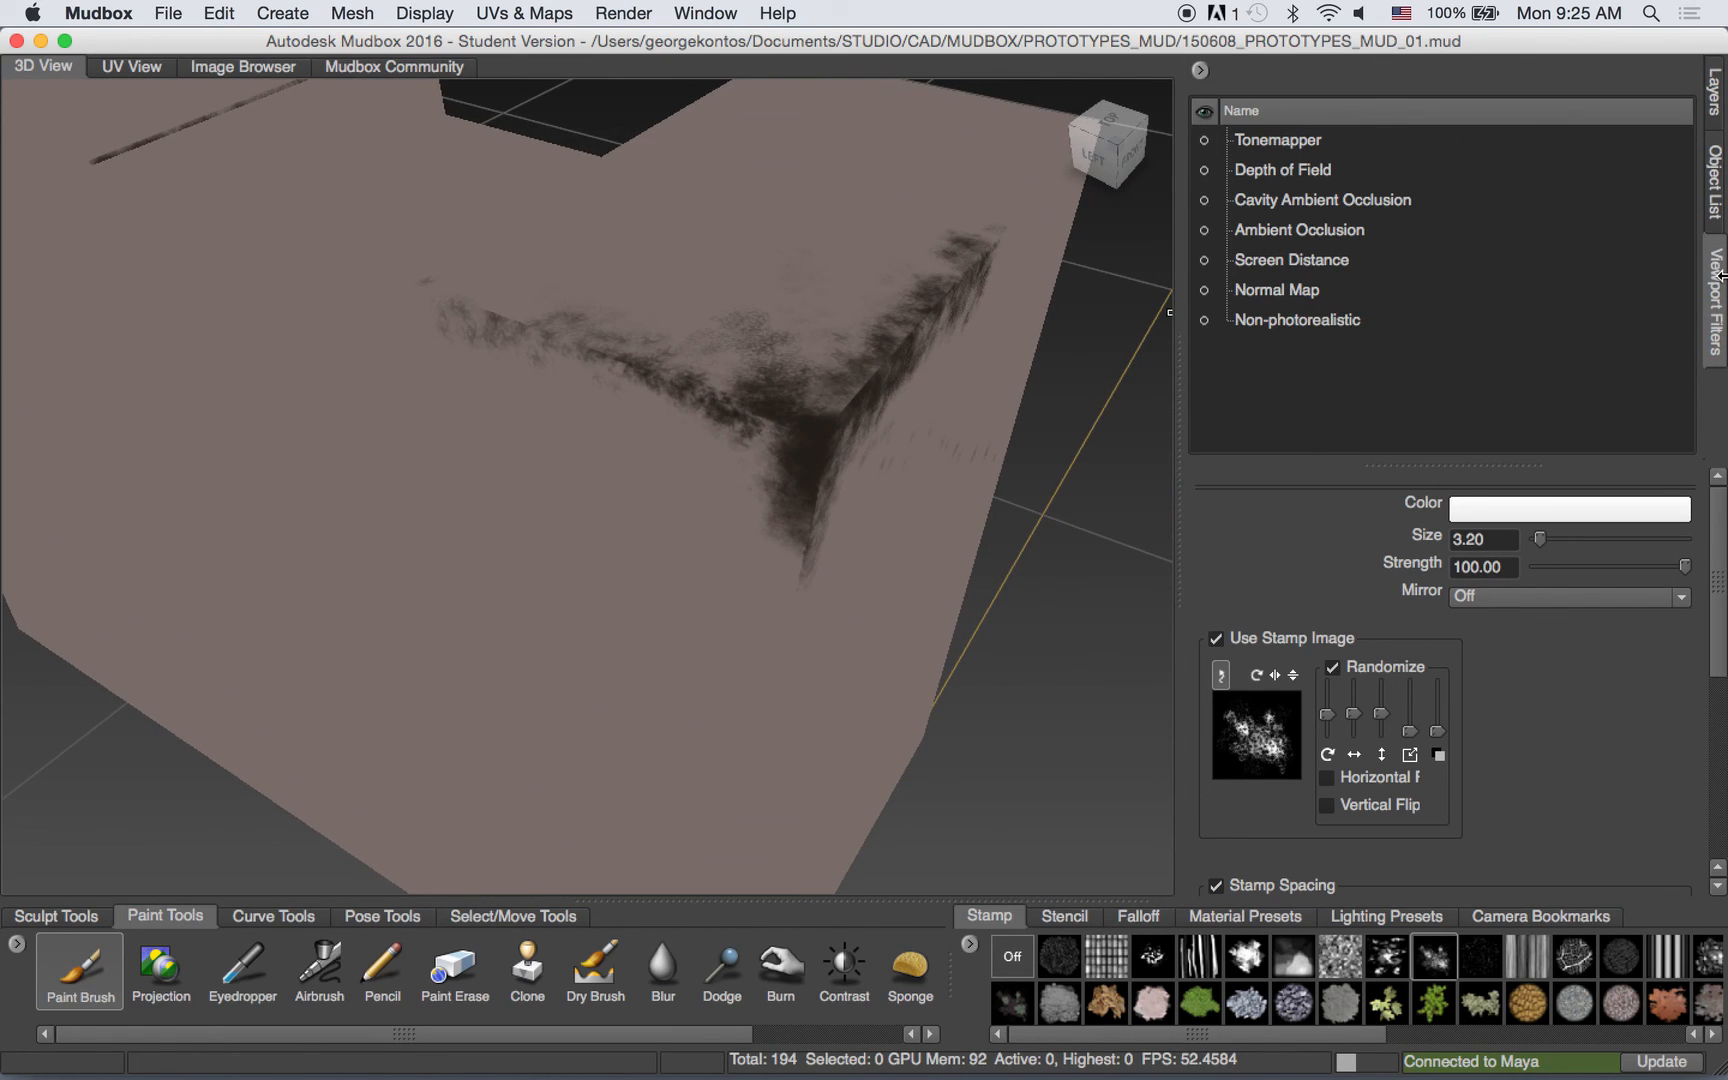
click(1211, 146)
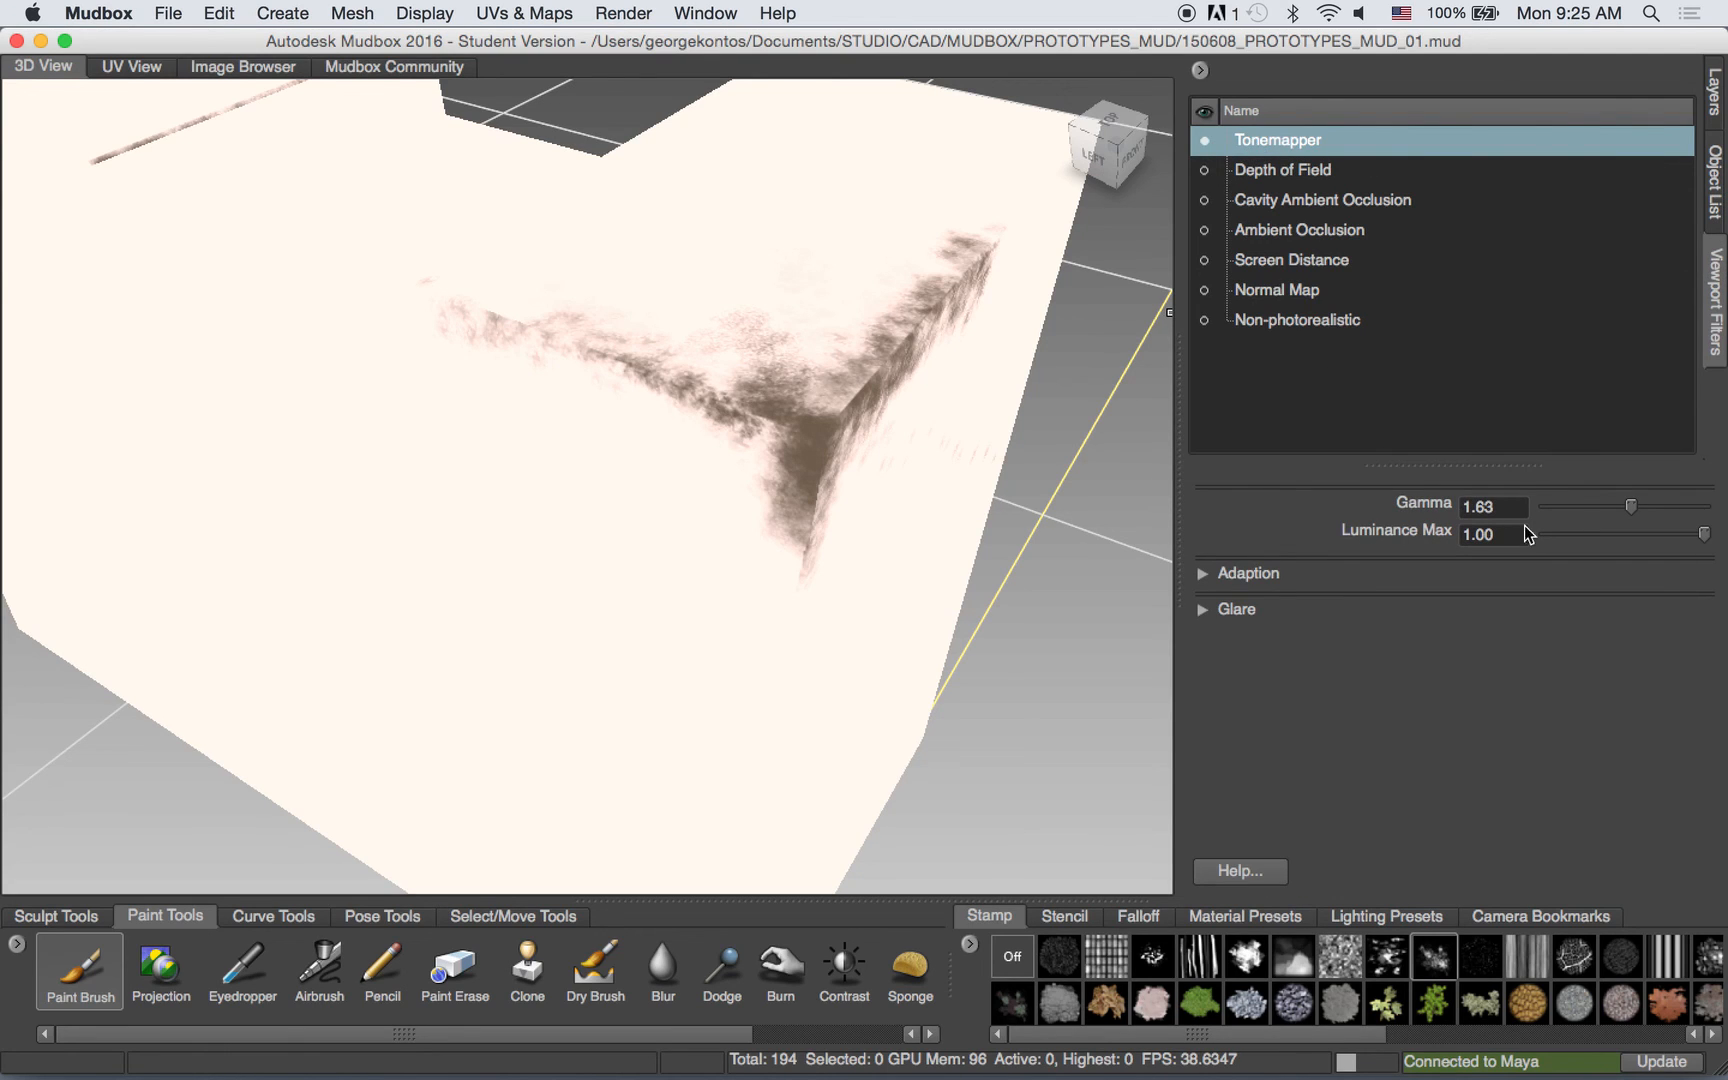
drag(1637, 517, 1617, 520)
drag(1600, 514, 1694, 526)
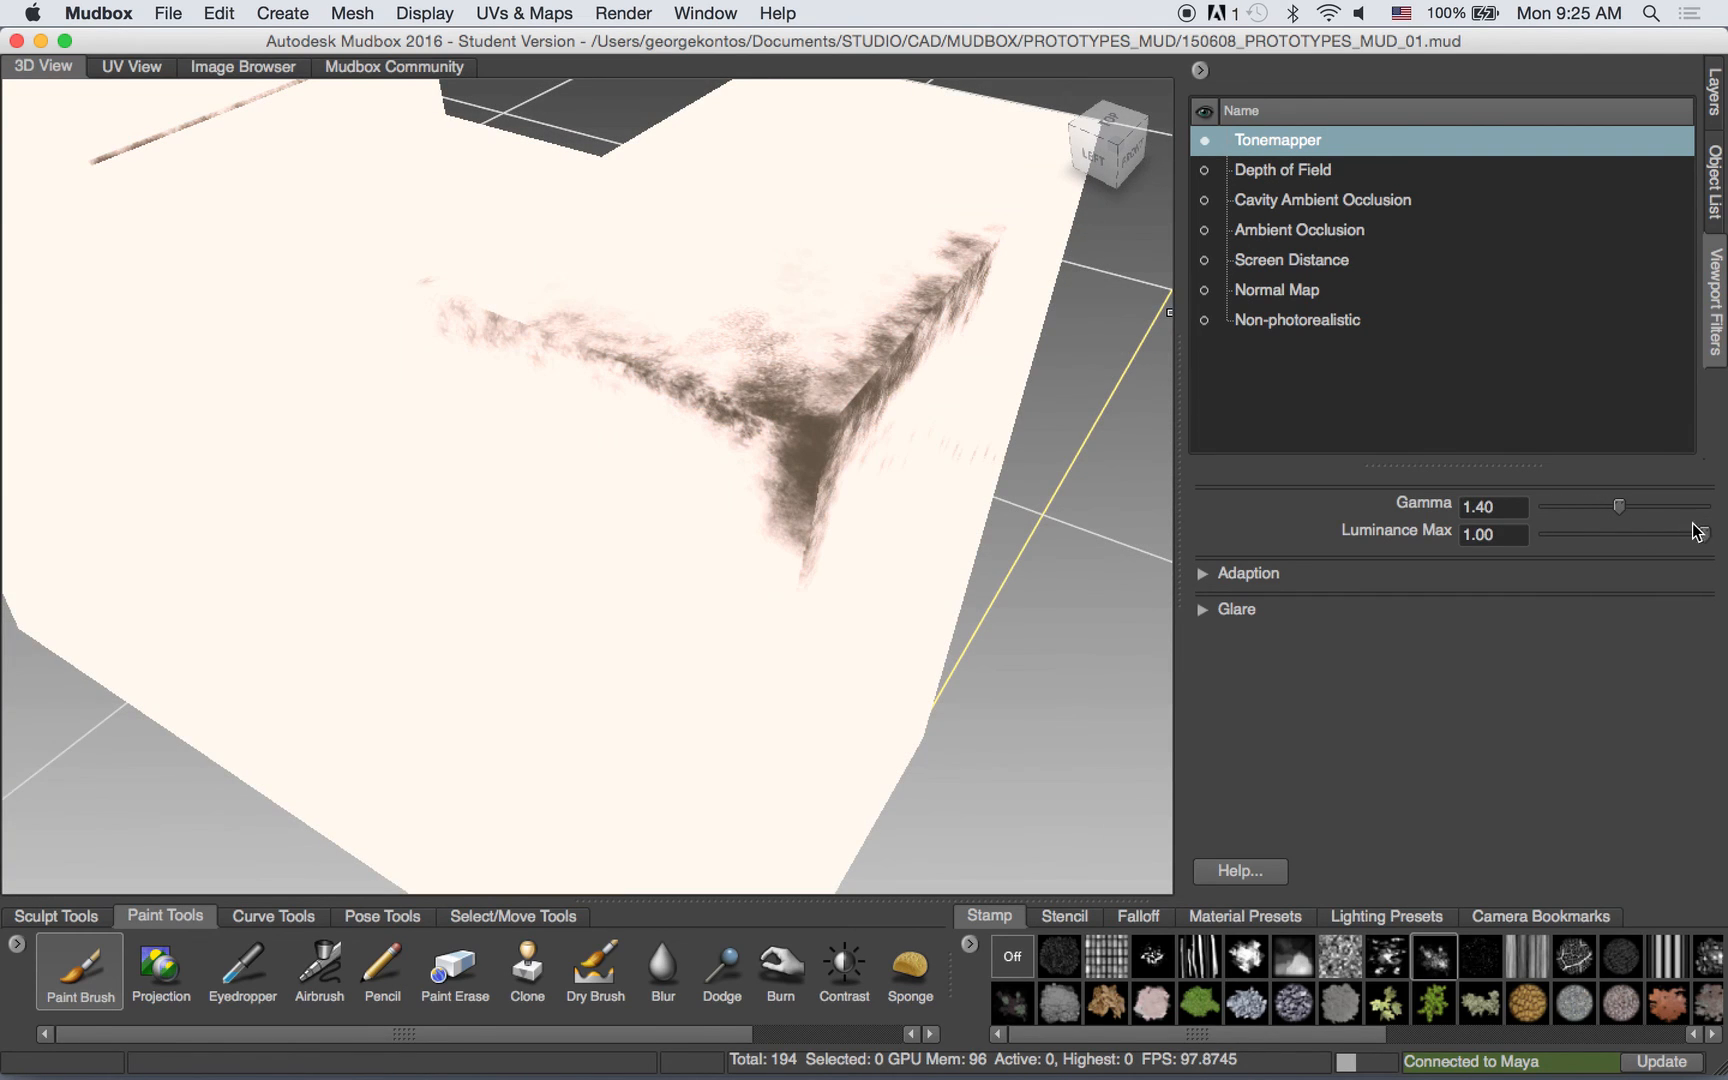
click(1205, 146)
mouse_move(910, 380)
alt+mouse_down()
mouse_move(826, 408)
mouse_move(815, 430)
mouse_move(829, 402)
alt+mouse_up()
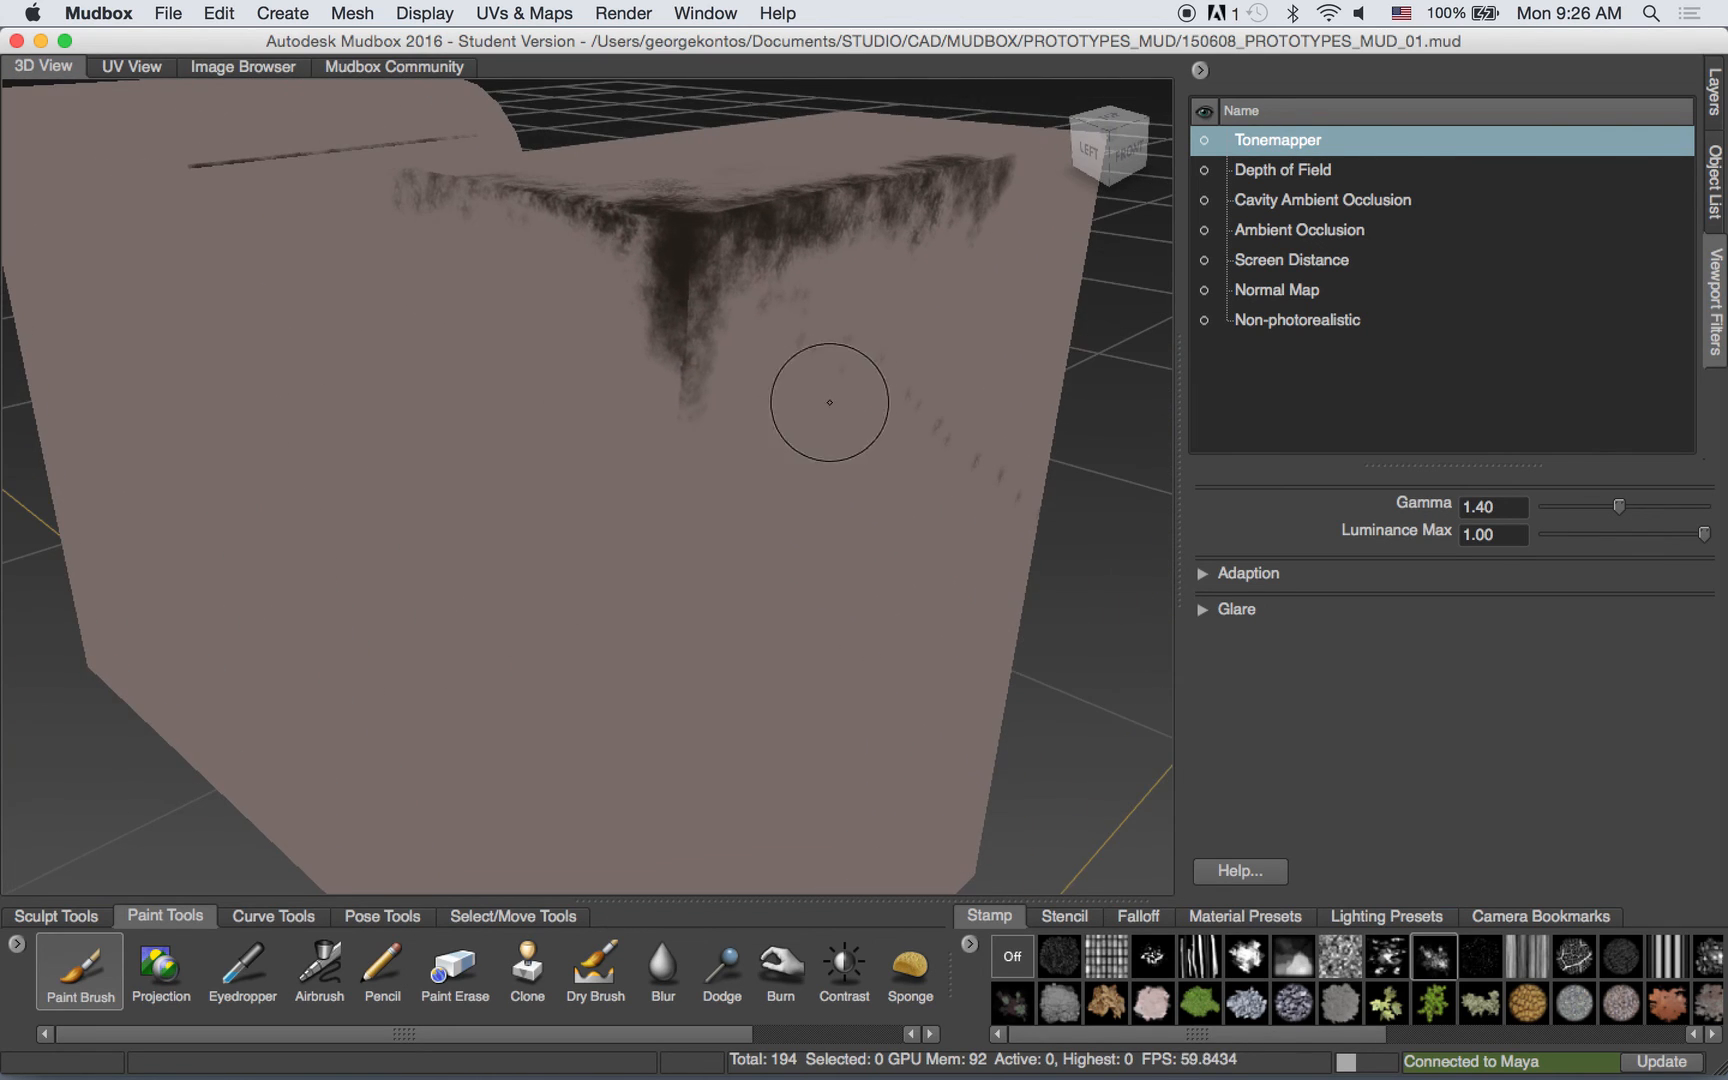
mouse_move(684, 338)
mouse_down()
mouse_move(692, 553)
mouse_move(765, 470)
mouse_up()
click(1204, 147)
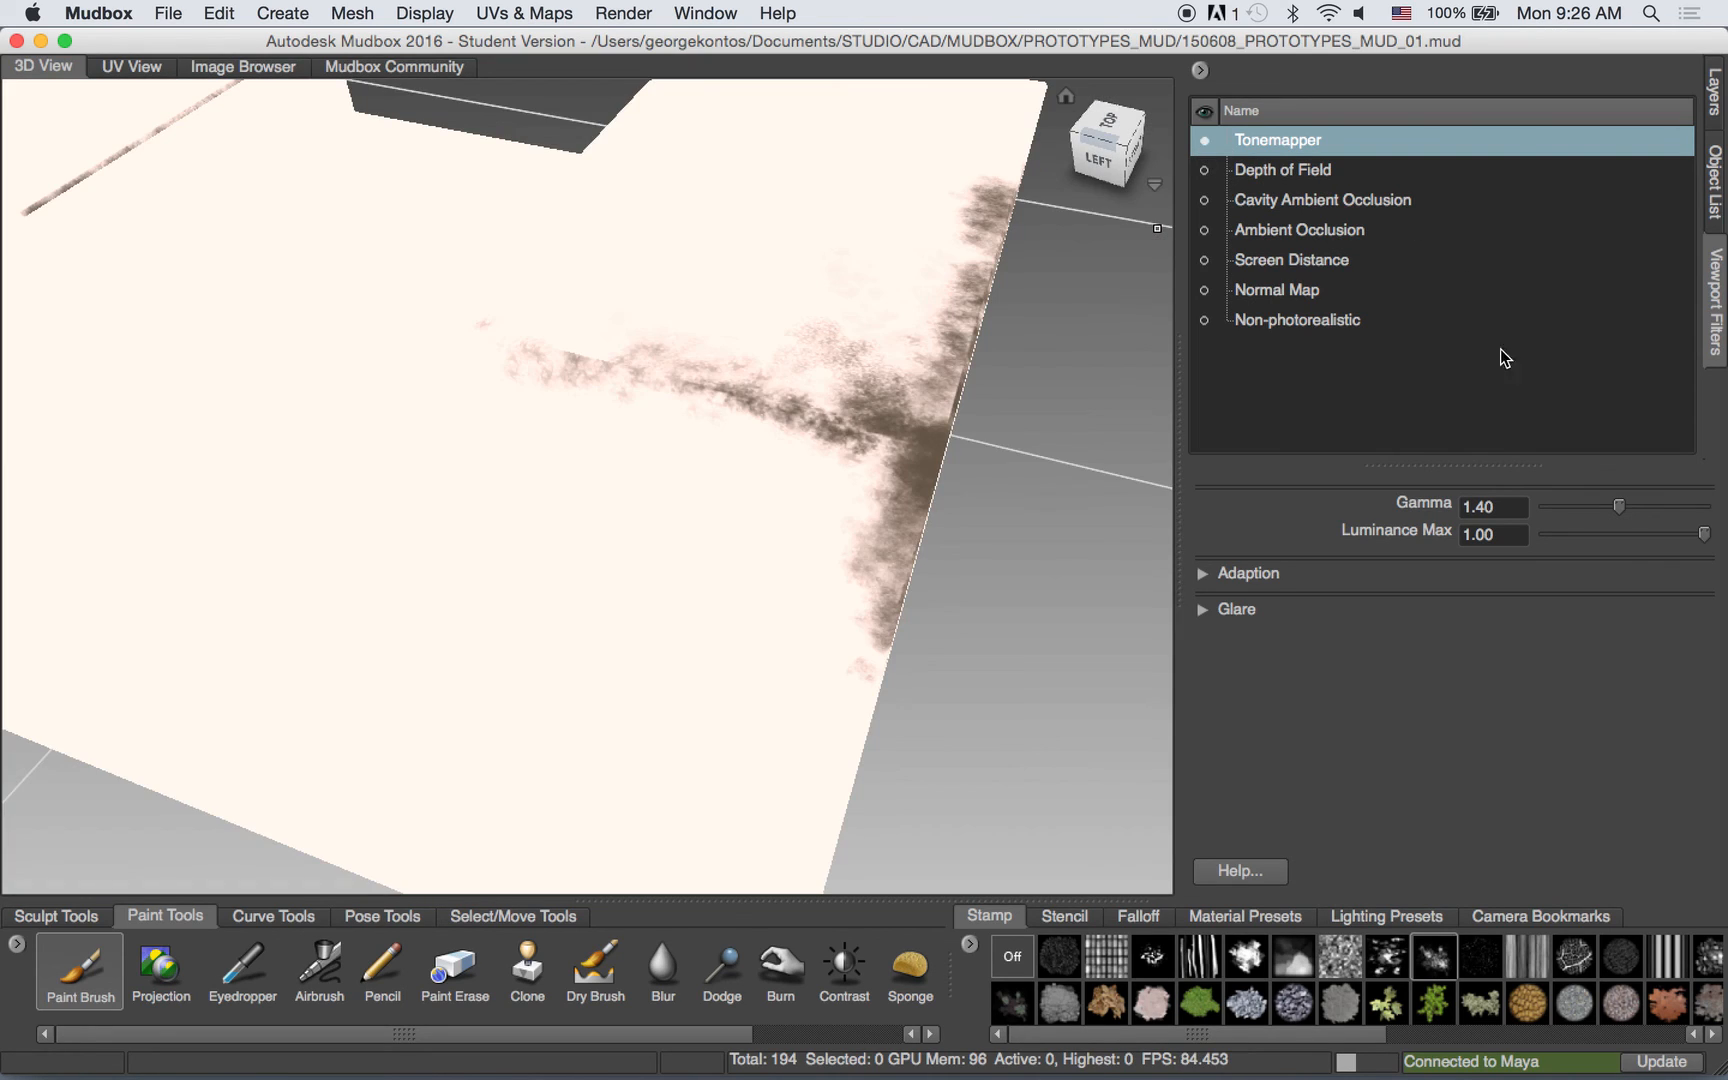
Return to the layer list, toggle the viewport lighting off and on, and disable flat lighting.
click(1716, 92)
click(425, 13)
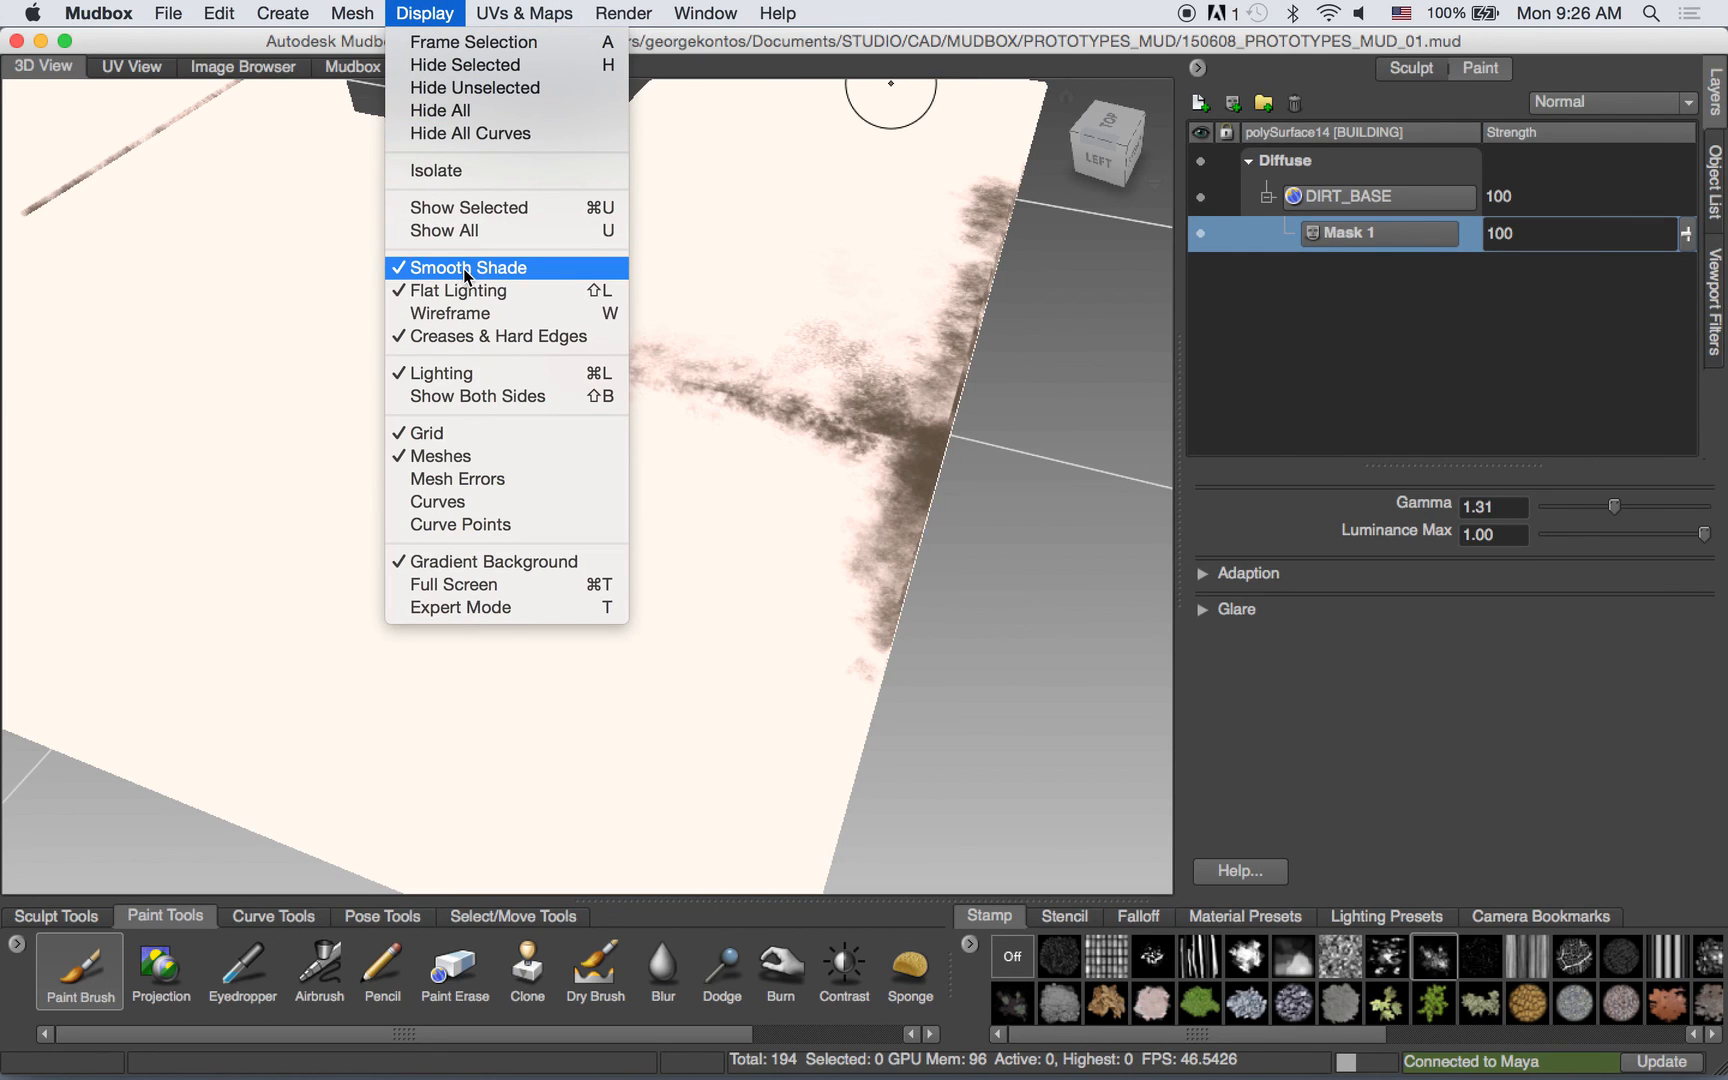
click(486, 378)
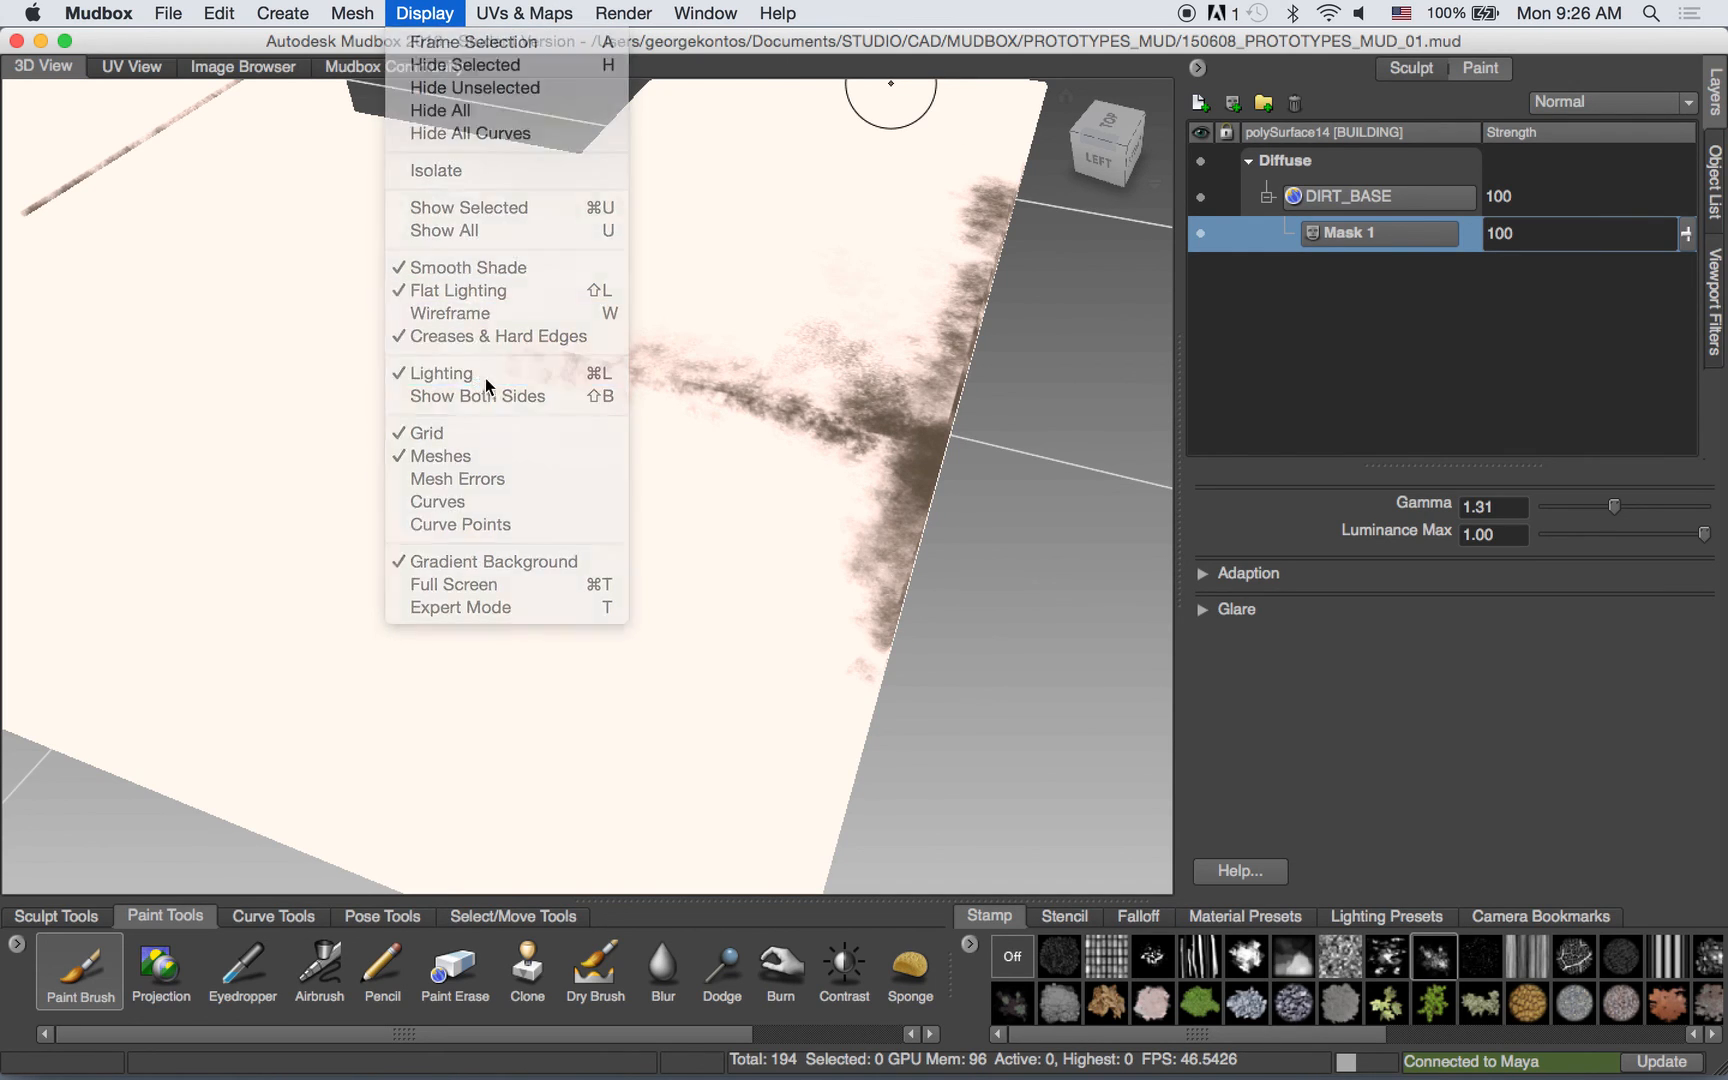
alt+drag(822, 434, 765, 420)
click(411, 9)
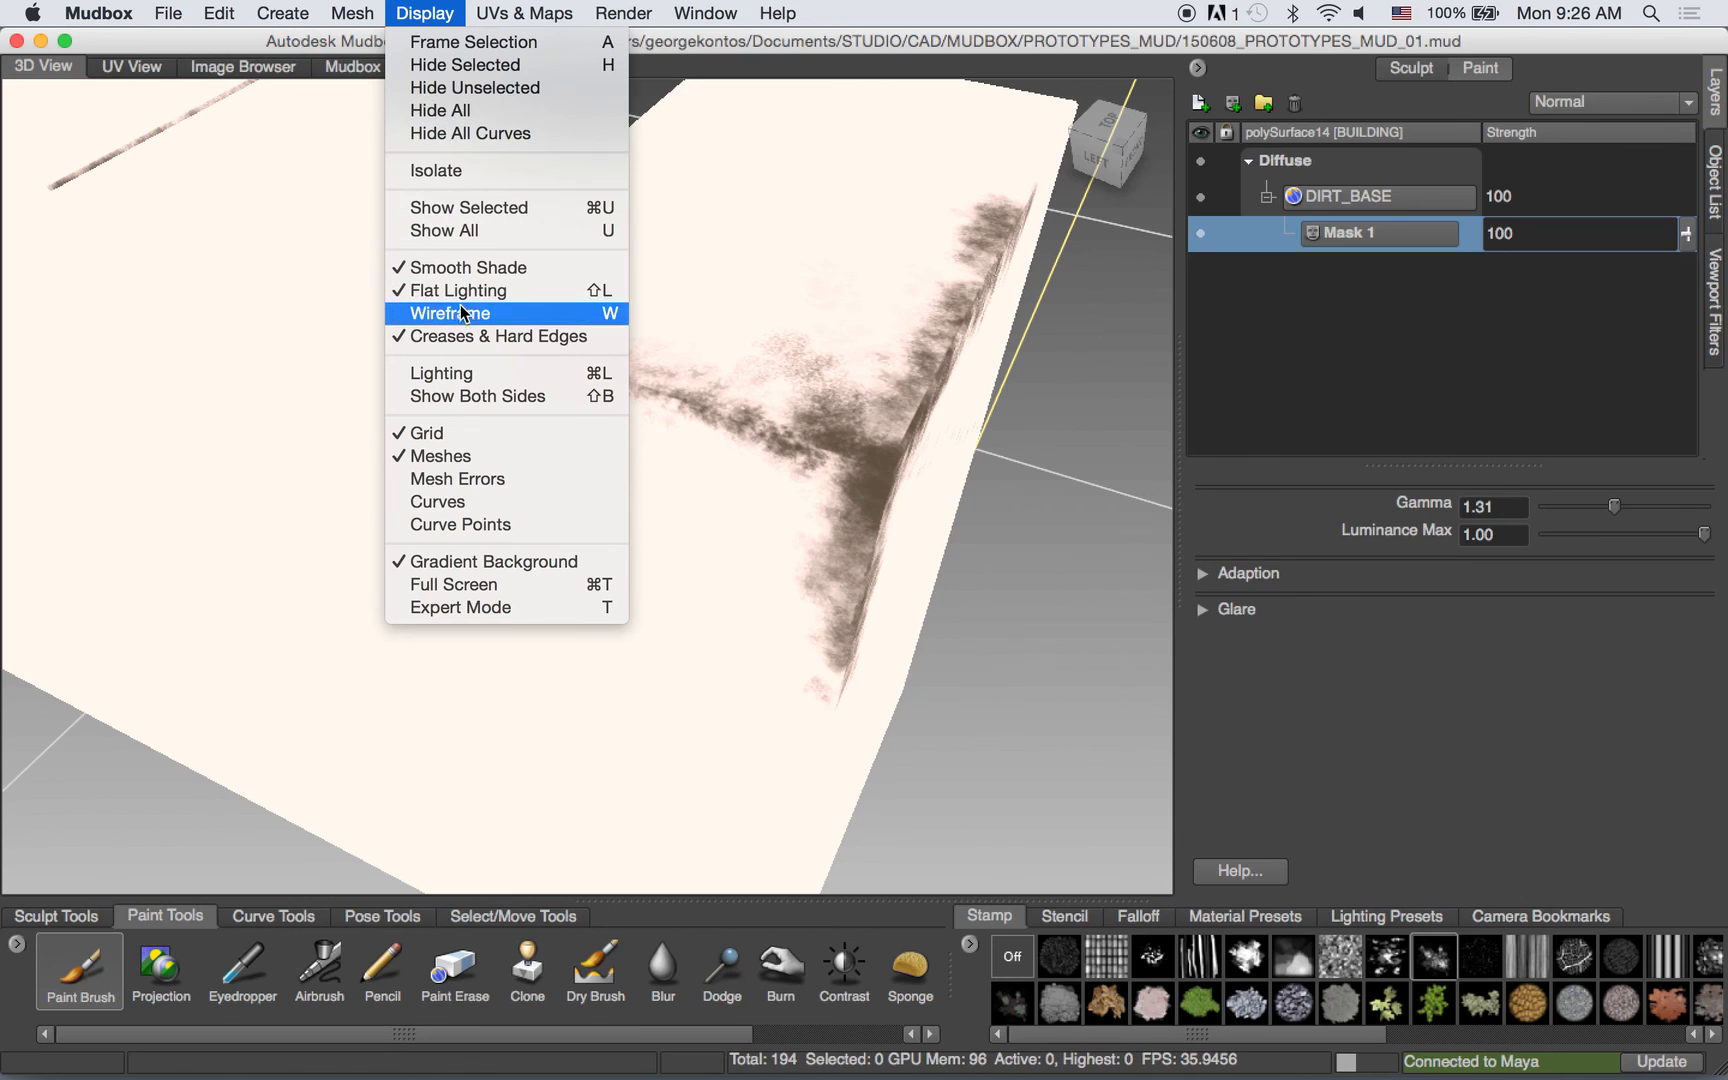
click(461, 373)
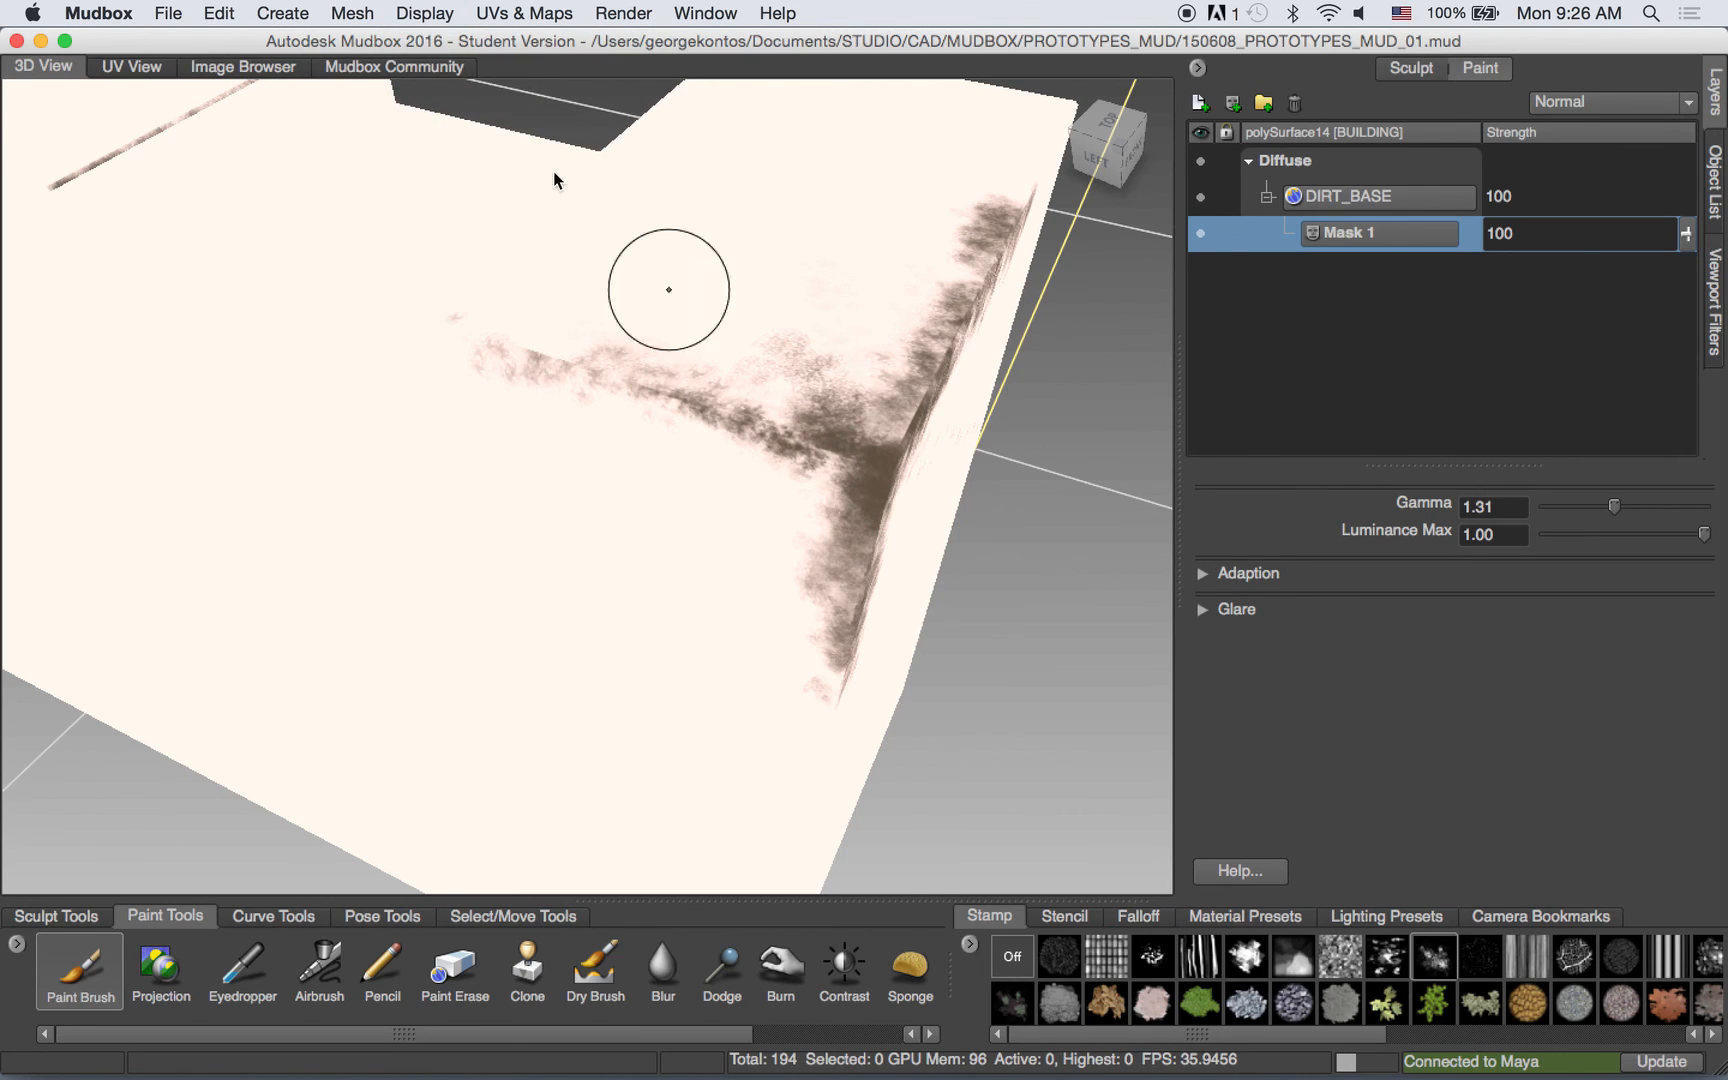
click(424, 13)
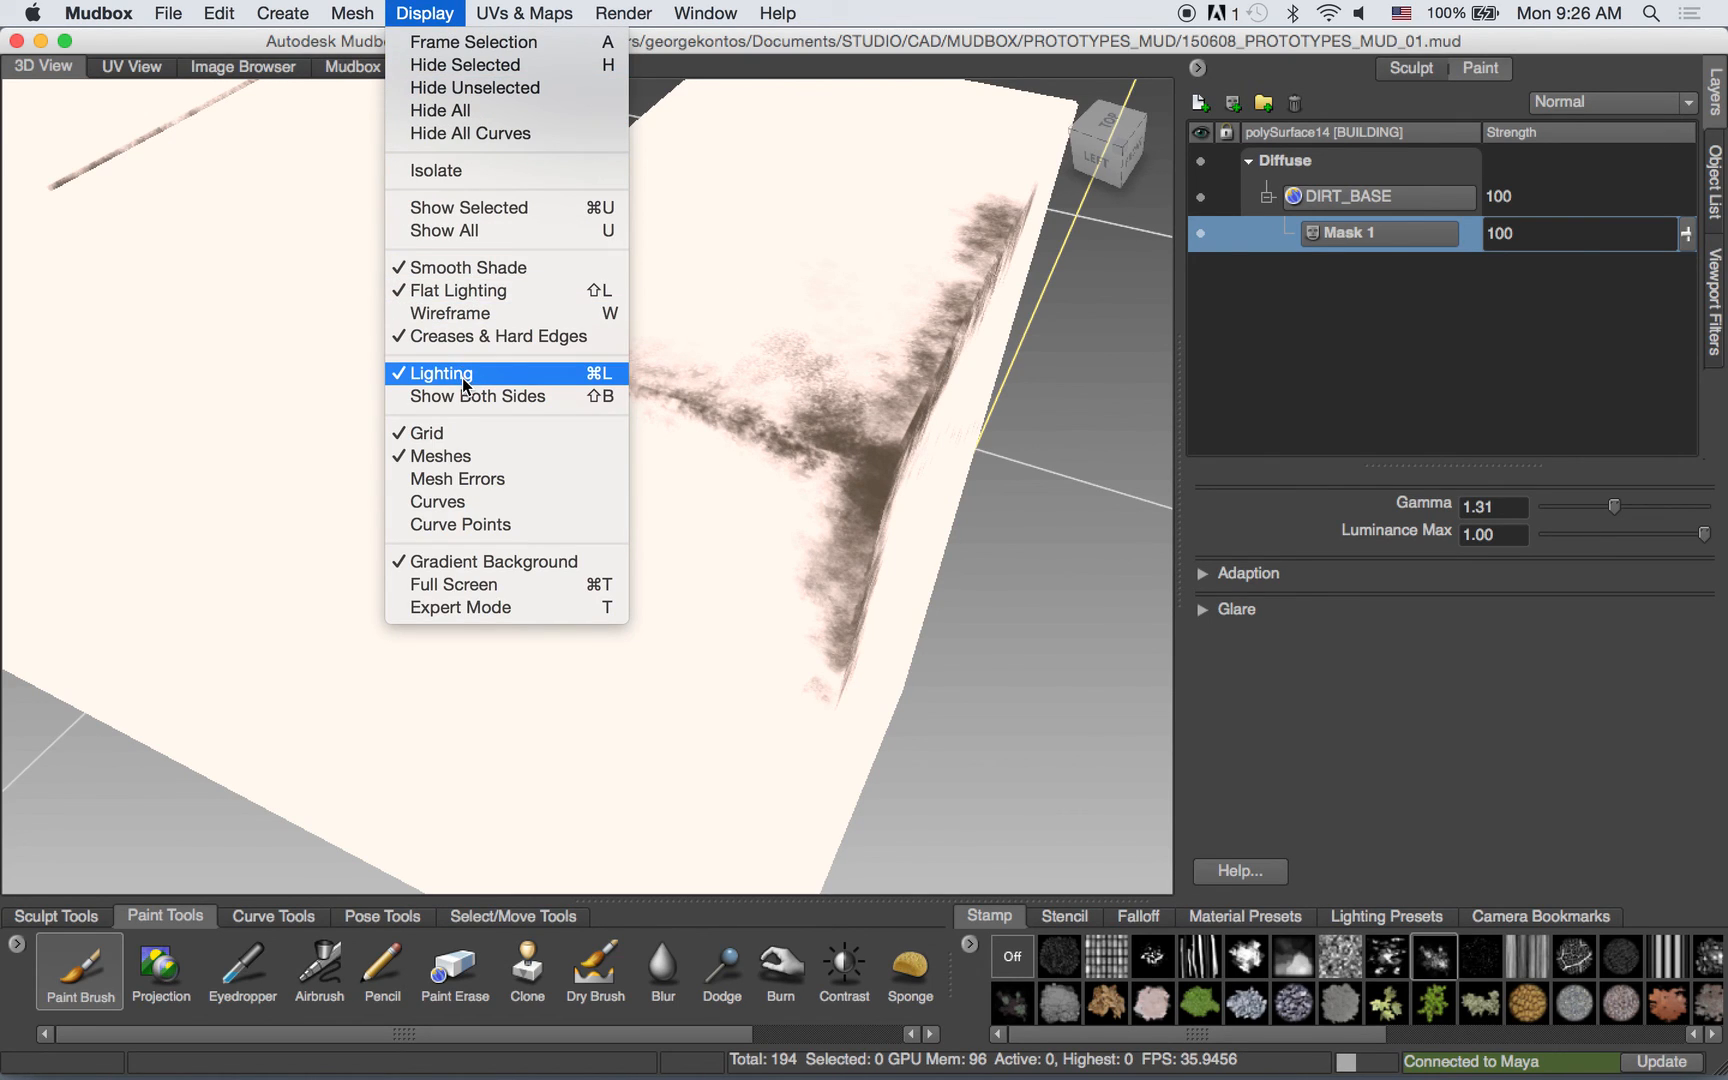
click(466, 293)
Paint dirt on Mask 1 in the crease where the curved block meets the recessed roof floor.
alt+drag(958, 436, 573, 395)
alt+drag(657, 441, 714, 336)
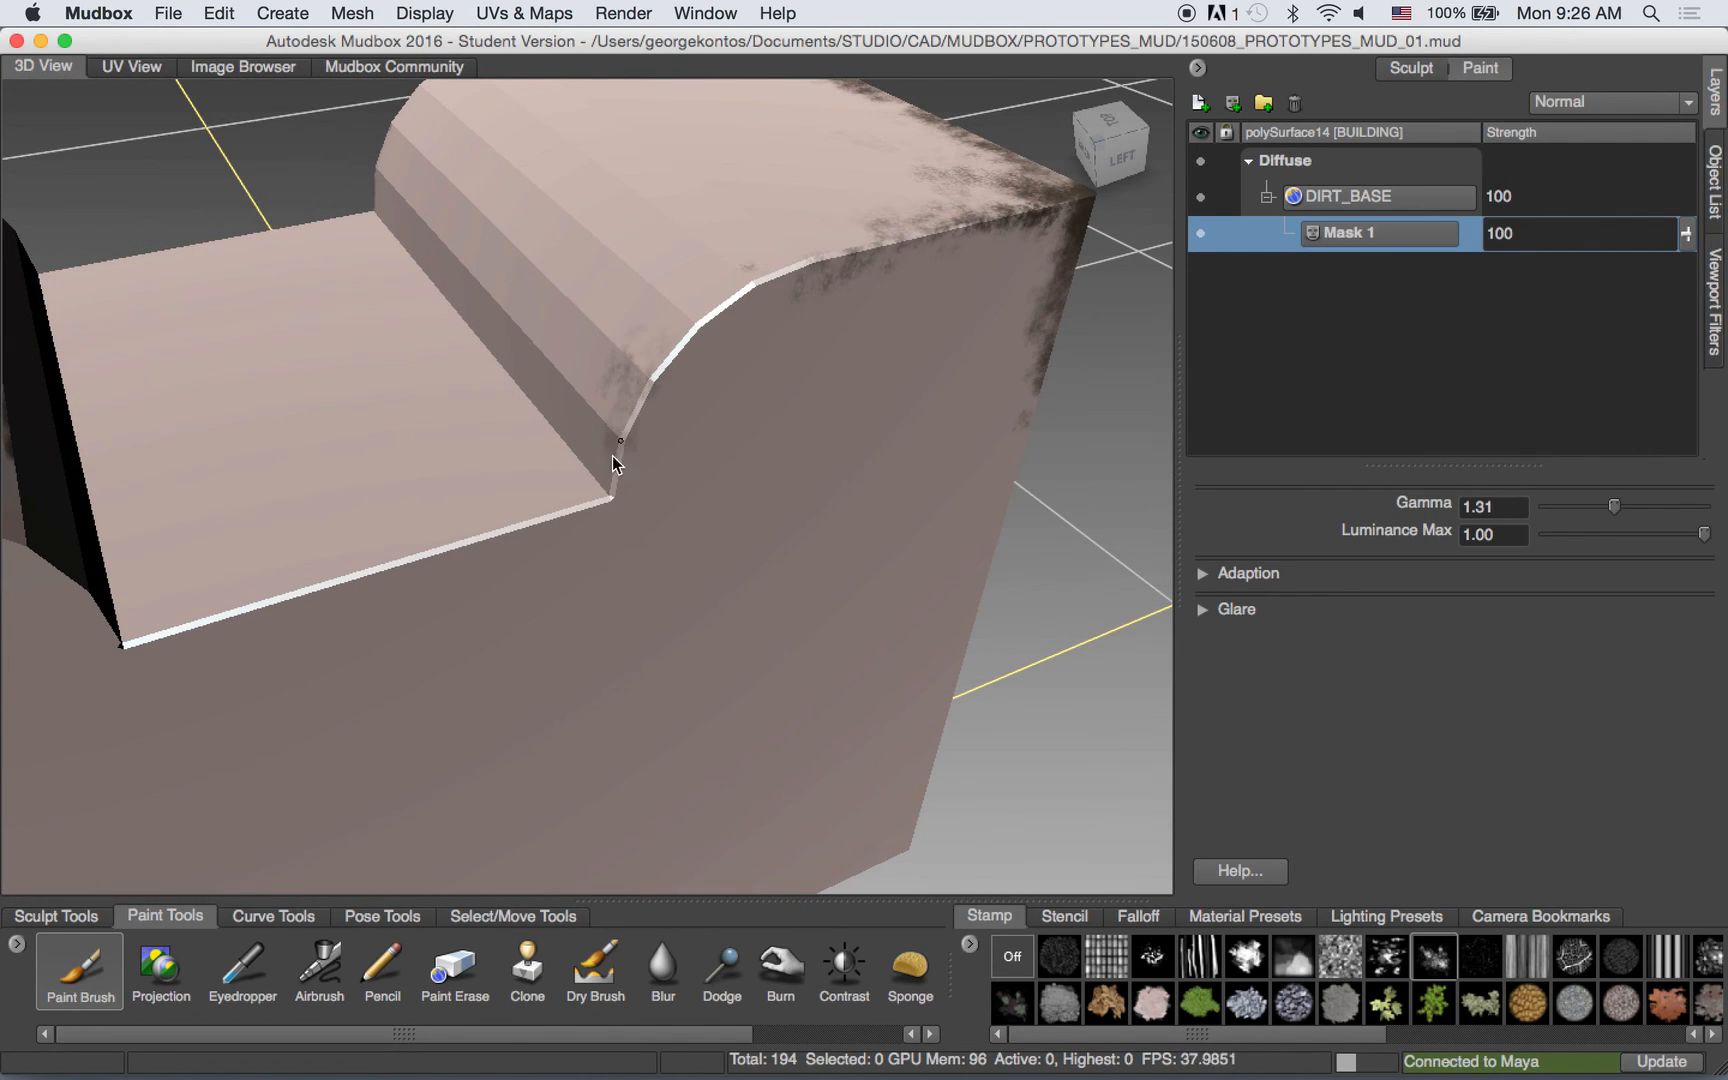
mouse_move(660, 501)
alt+mouse_down()
mouse_move(812, 444)
mouse_move(715, 445)
alt+mouse_up()
mouse_move(715, 445)
alt+mouse_down()
mouse_move(710, 517)
mouse_move(845, 480)
mouse_move(795, 455)
mouse_move(710, 468)
alt+mouse_up()
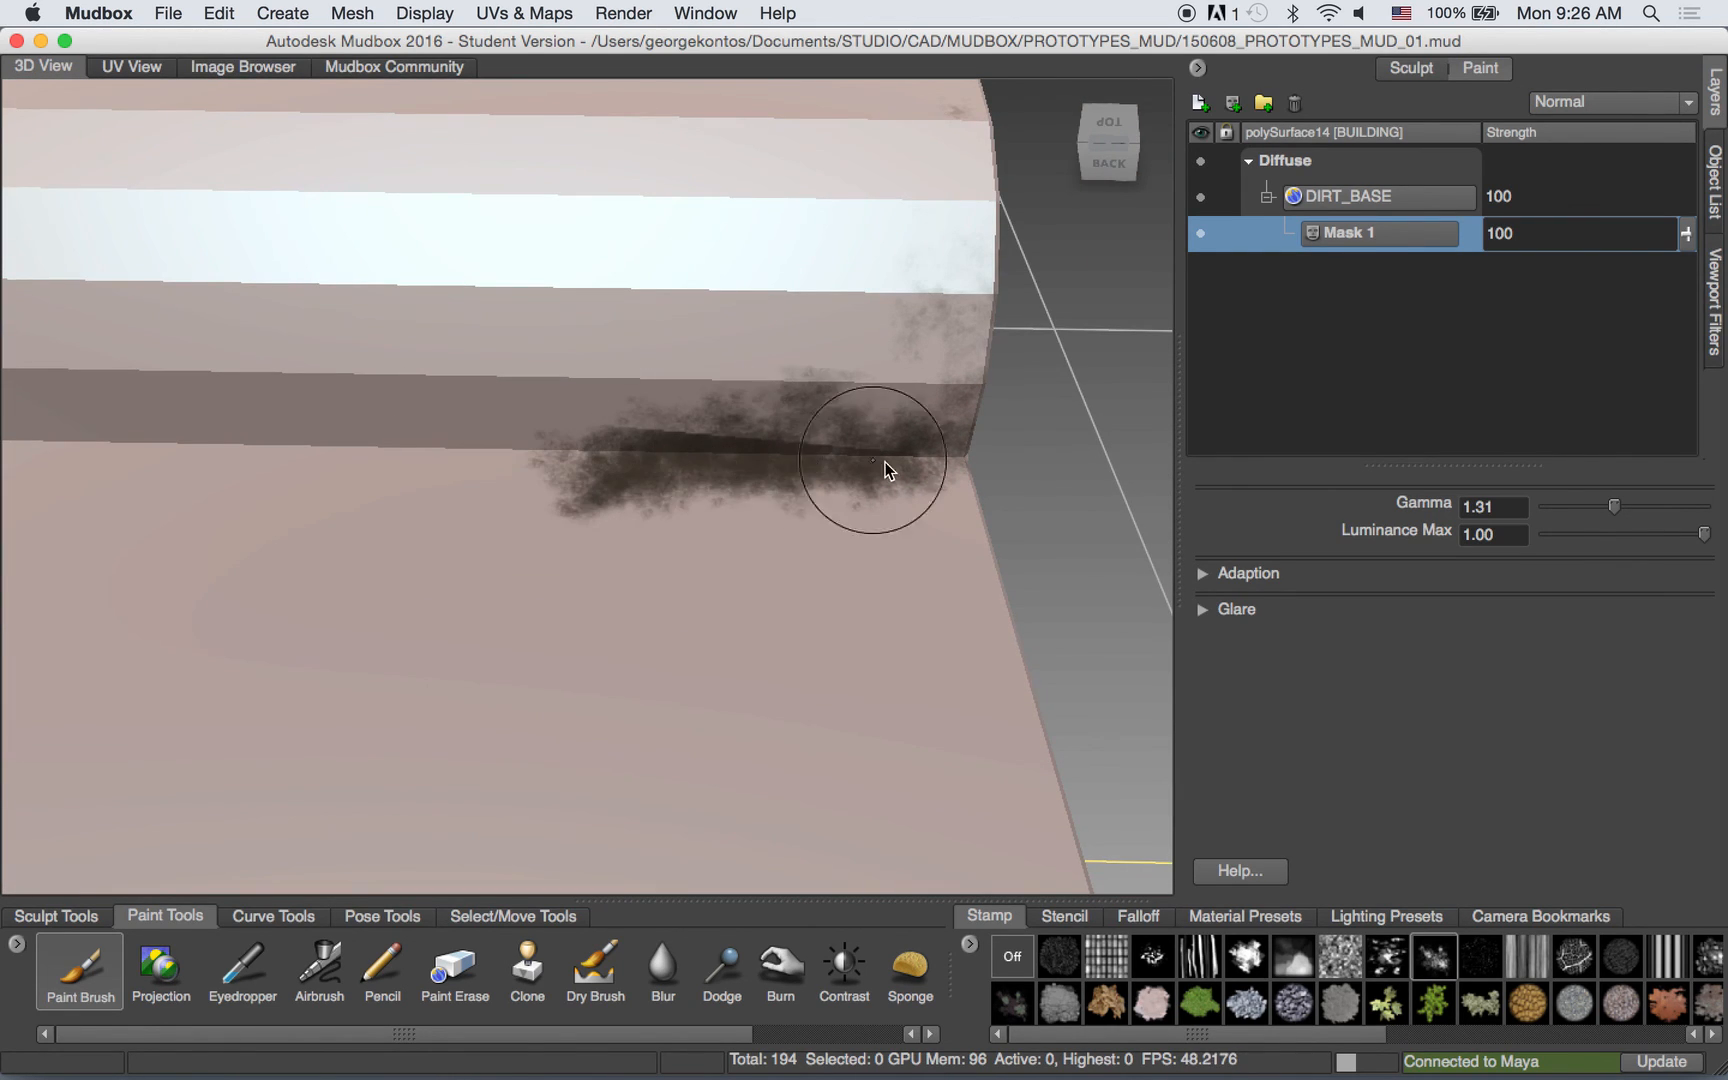
alt+drag(694, 482, 640, 440)
mouse_move(468, 372)
mouse_down()
mouse_move(396, 412)
mouse_move(455, 435)
mouse_up()
Extend and thicken the dirt along the crease toward the outer edge of the recessed floor.
alt+drag(659, 454, 662, 438)
alt+right_drag(662, 438, 732, 410)
drag(732, 410, 791, 405)
mouse_move(963, 478)
mouse_down()
mouse_move(849, 513)
mouse_move(1049, 494)
mouse_move(357, 320)
mouse_move(424, 212)
mouse_move(505, 339)
mouse_move(162, 258)
mouse_move(509, 436)
mouse_move(459, 390)
mouse_move(617, 424)
mouse_up()
mouse_move(629, 424)
alt+right_down()
mouse_move(526, 346)
mouse_move(740, 440)
alt+right_up()
mouse_move(740, 440)
alt+mouse_down()
mouse_move(640, 505)
mouse_move(653, 411)
alt+mouse_up()
mouse_move(709, 323)
alt+mouse_down()
mouse_move(802, 393)
mouse_move(714, 297)
alt+mouse_up()
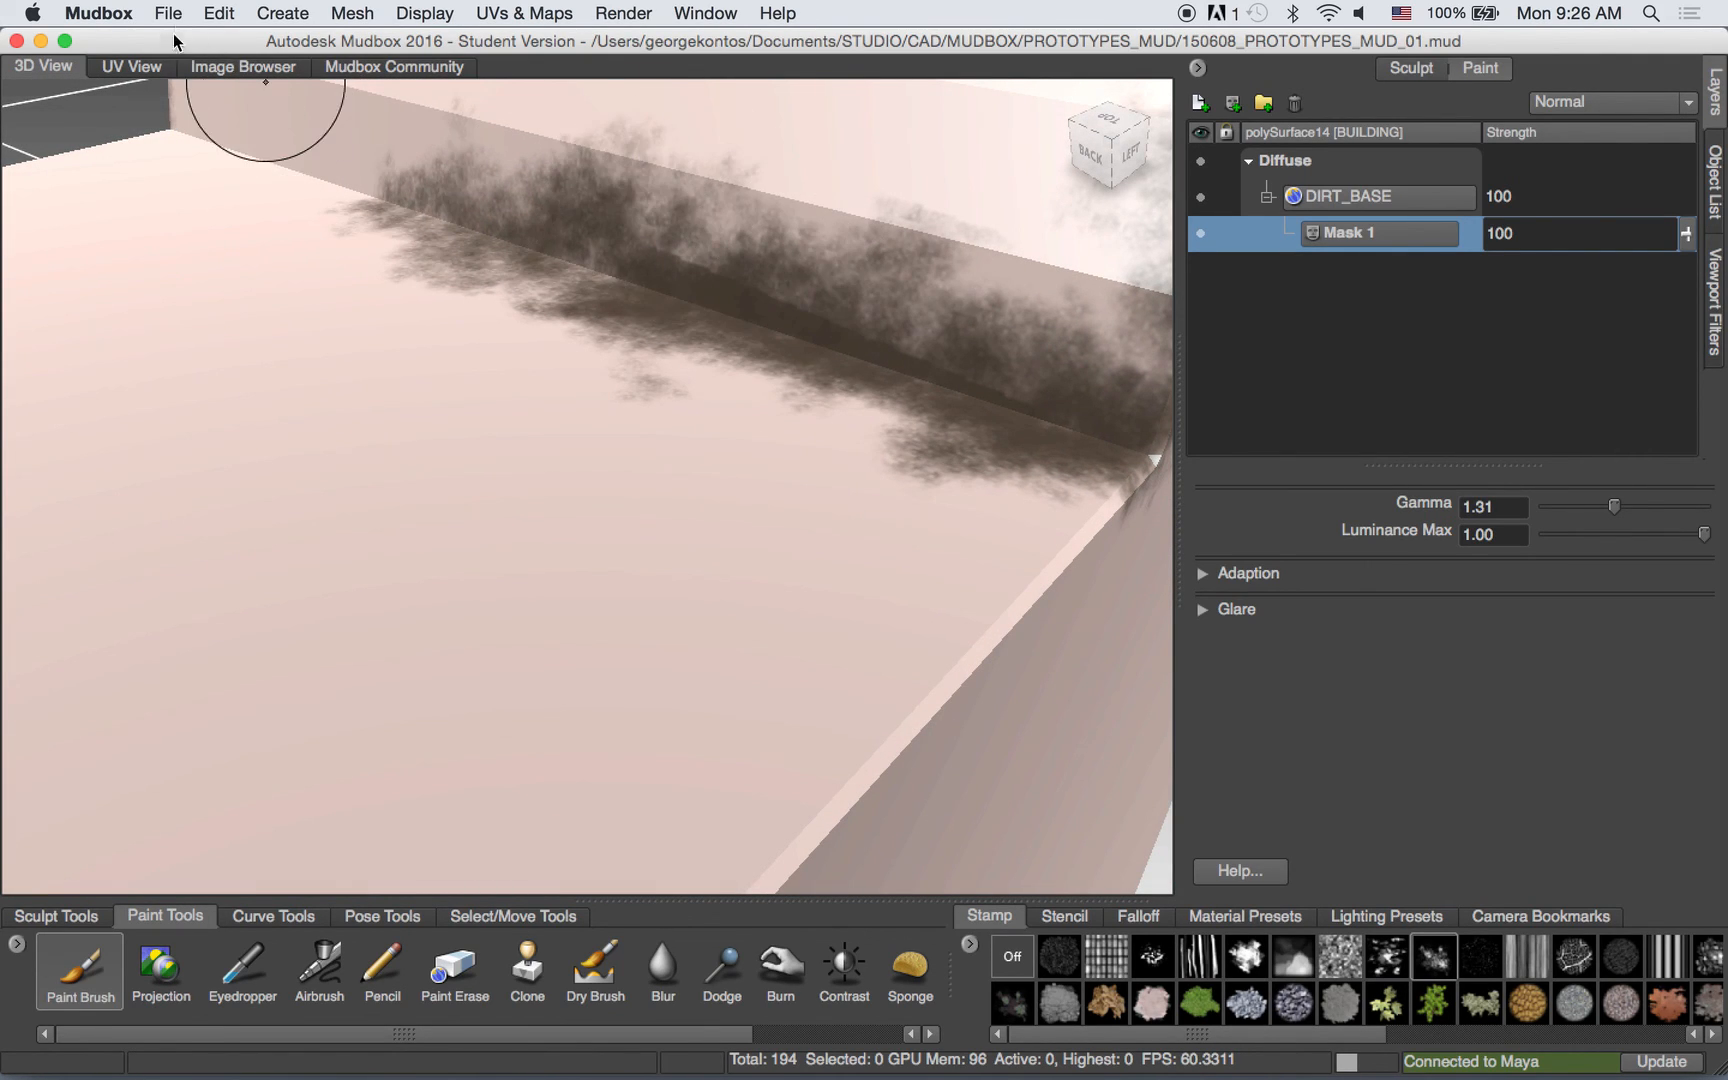
Examine the painted Mask 1 coverage across the building's UV layout.
click(132, 66)
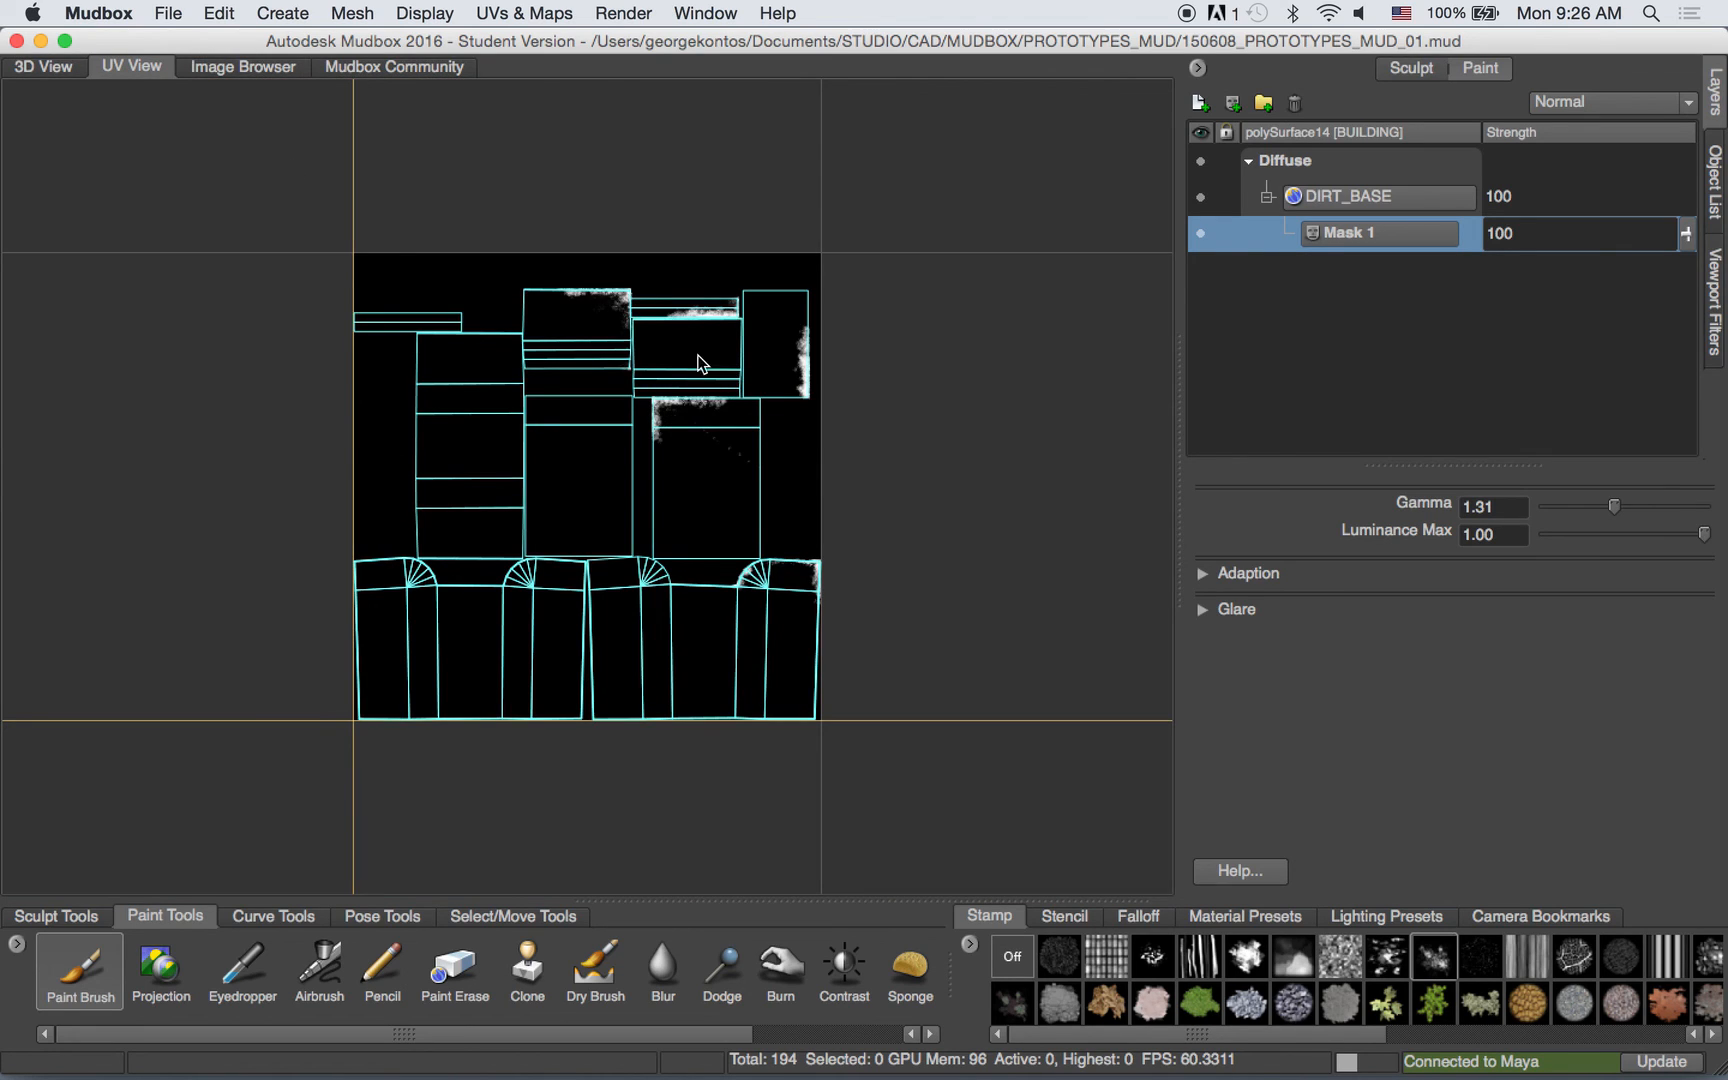
alt+right_drag(800, 401, 879, 449)
alt+middle_drag(752, 447, 666, 608)
alt+right_drag(516, 455, 593, 508)
alt+middle_drag(589, 539, 558, 553)
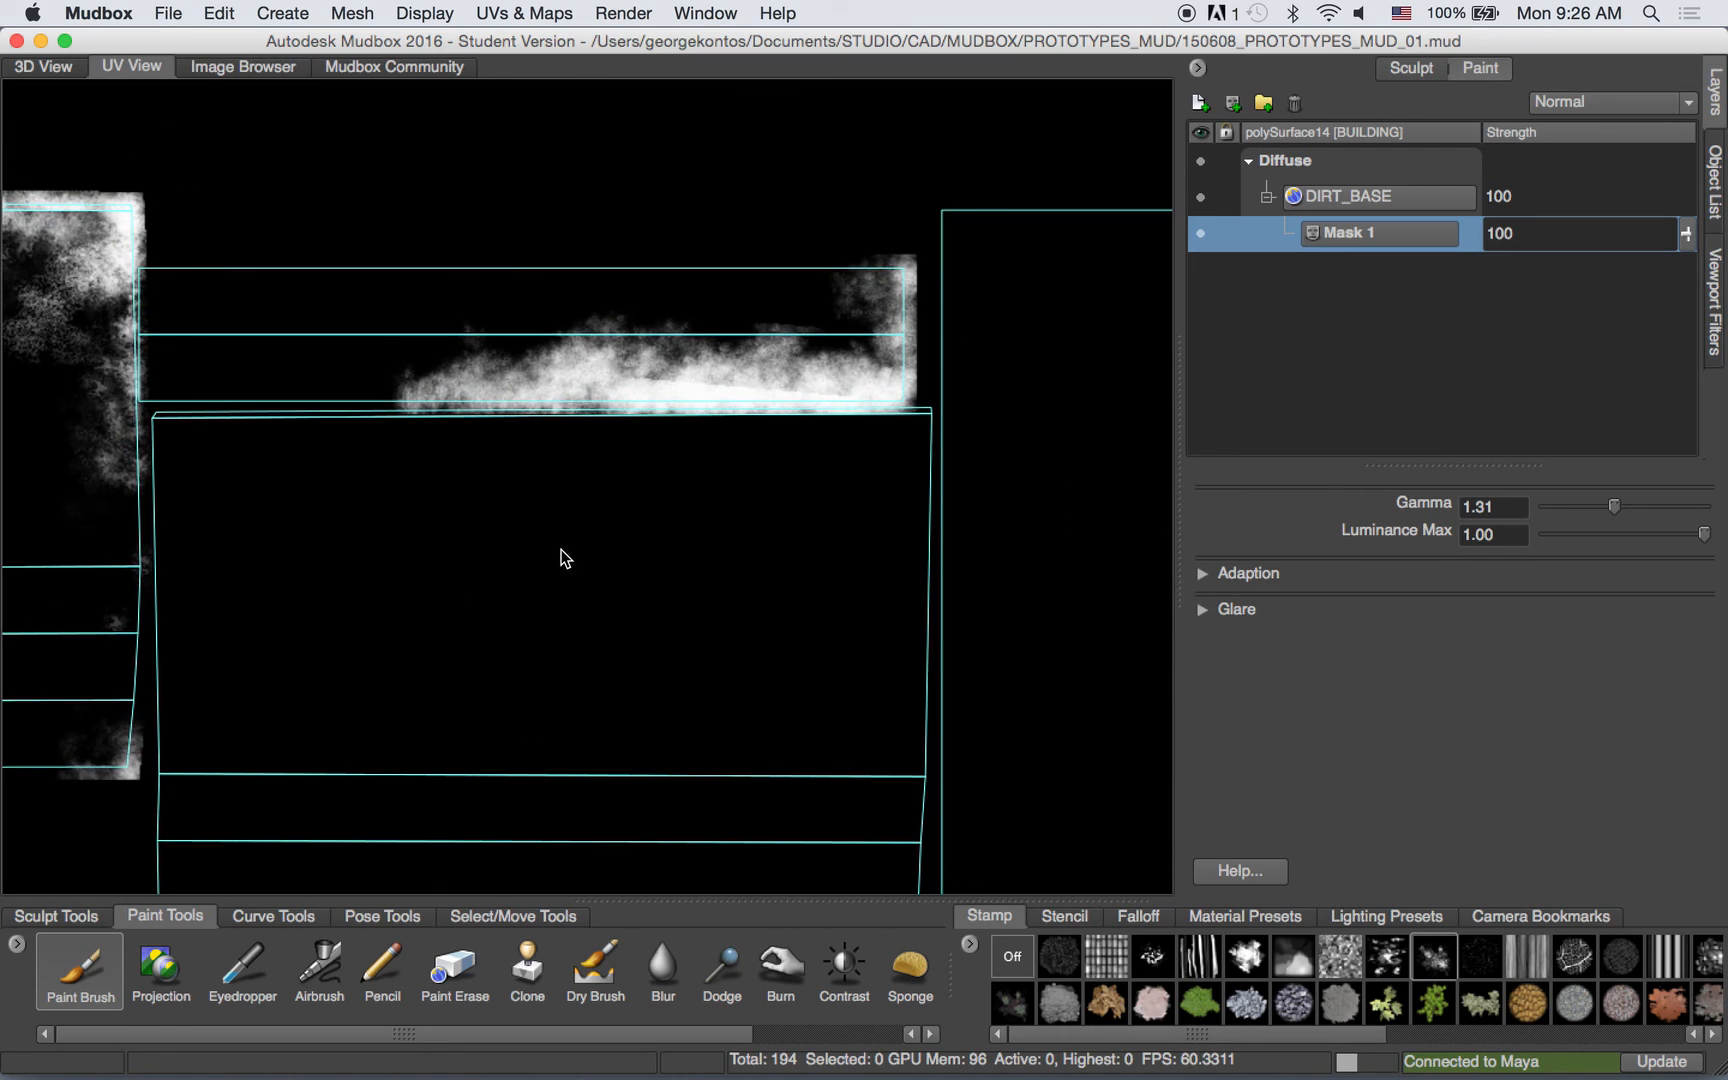
alt+right_drag(558, 562, 478, 532)
alt+middle_drag(478, 532, 580, 520)
alt+right_drag(580, 520, 509, 384)
alt+middle_drag(543, 445, 505, 389)
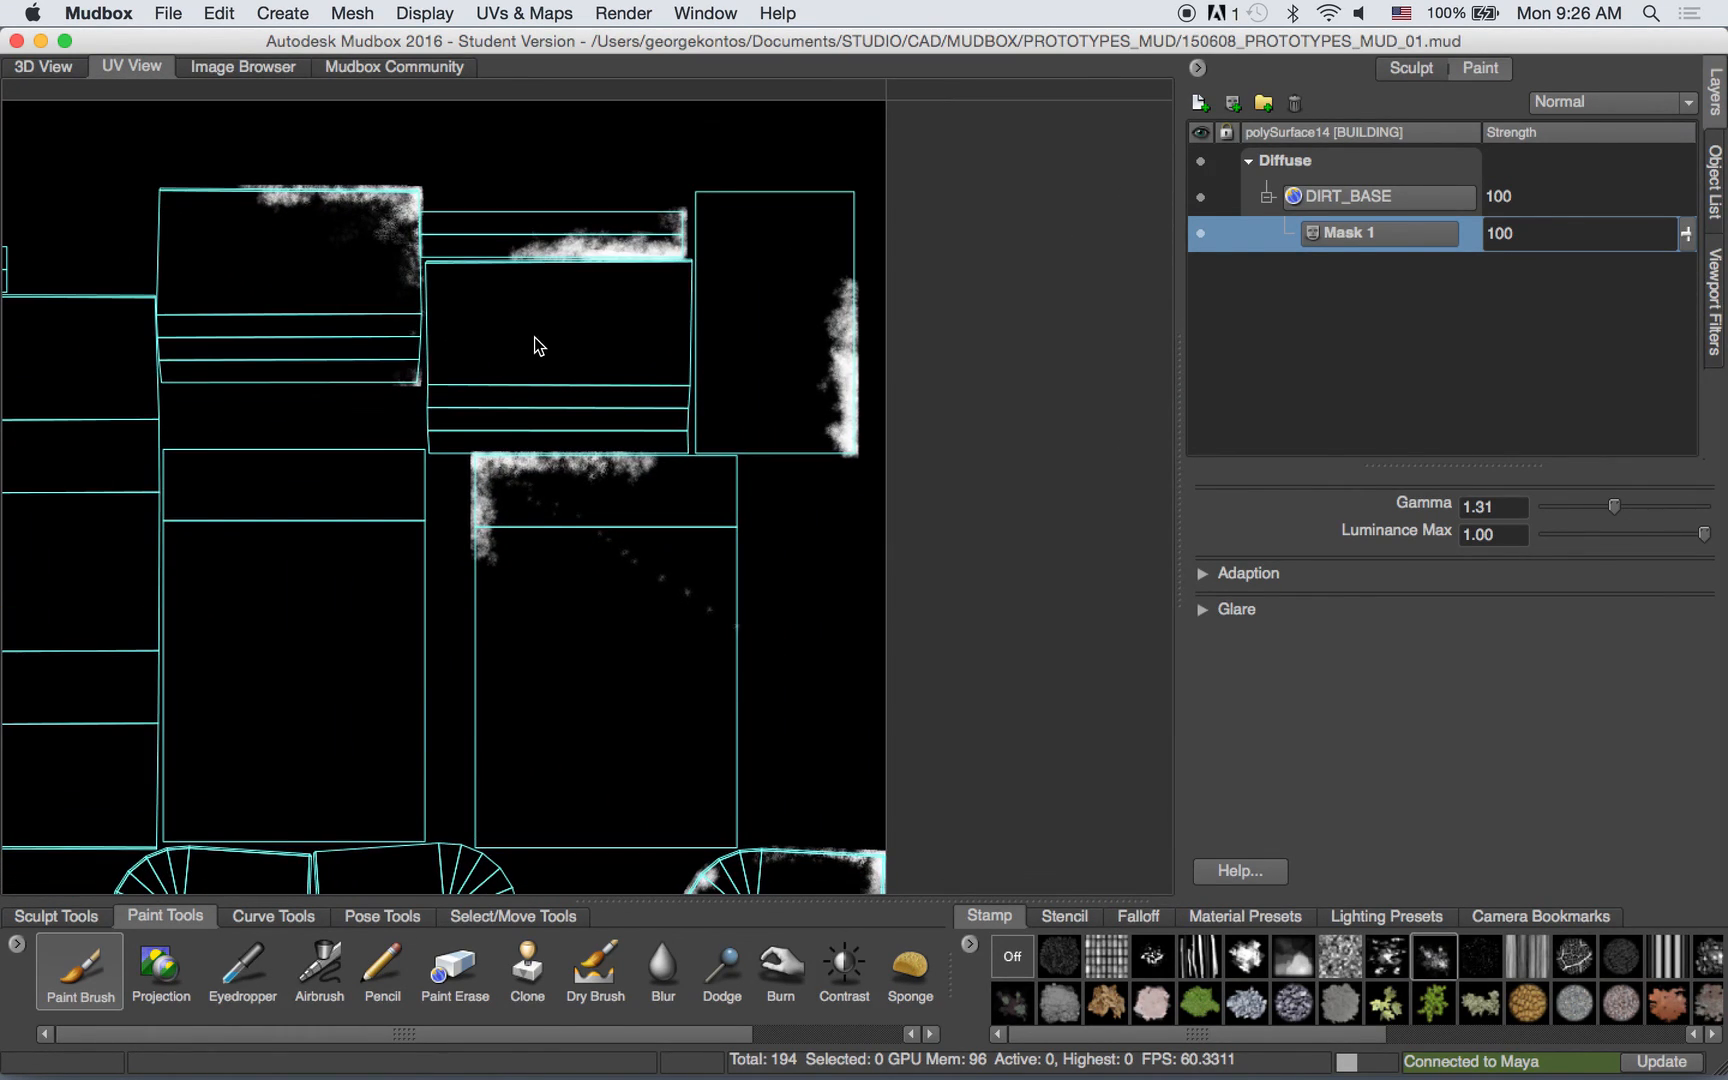
alt+middle_drag(745, 468, 590, 276)
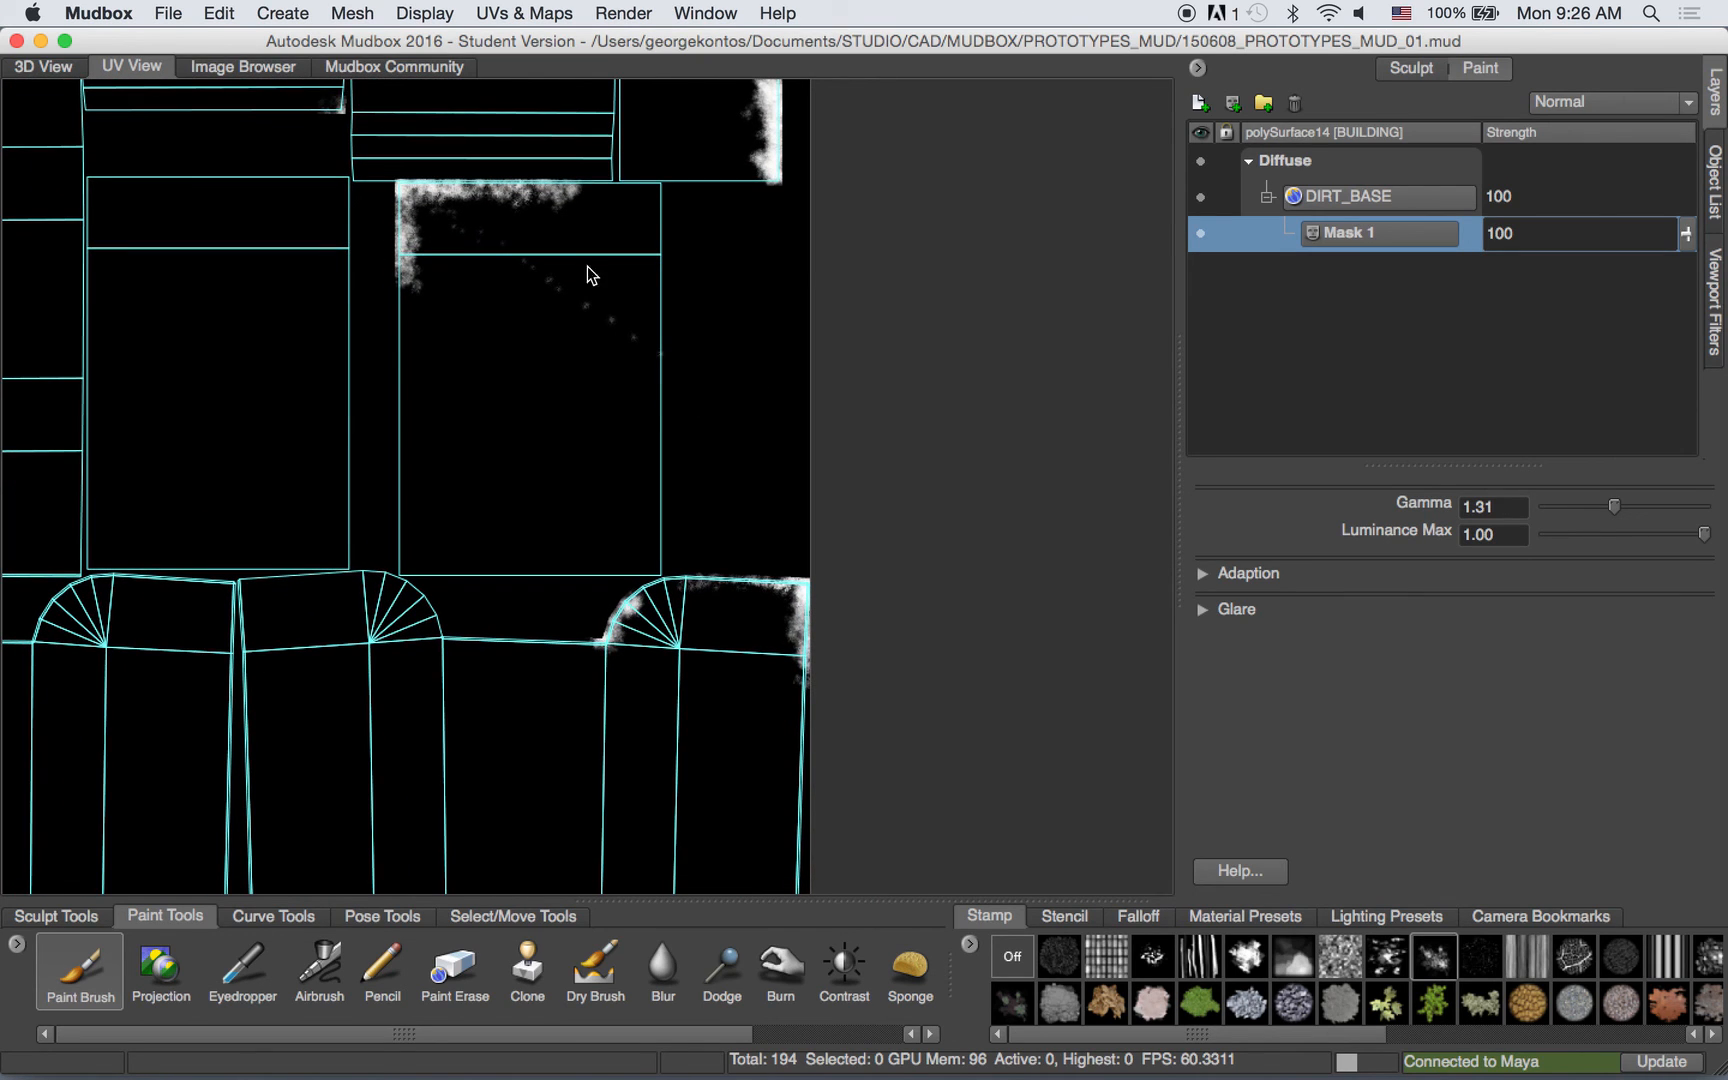
Back on the 3D model, paint dirt along the curved side edge down to the corner of the recessed floor.
click(70, 67)
alt+drag(297, 181, 551, 299)
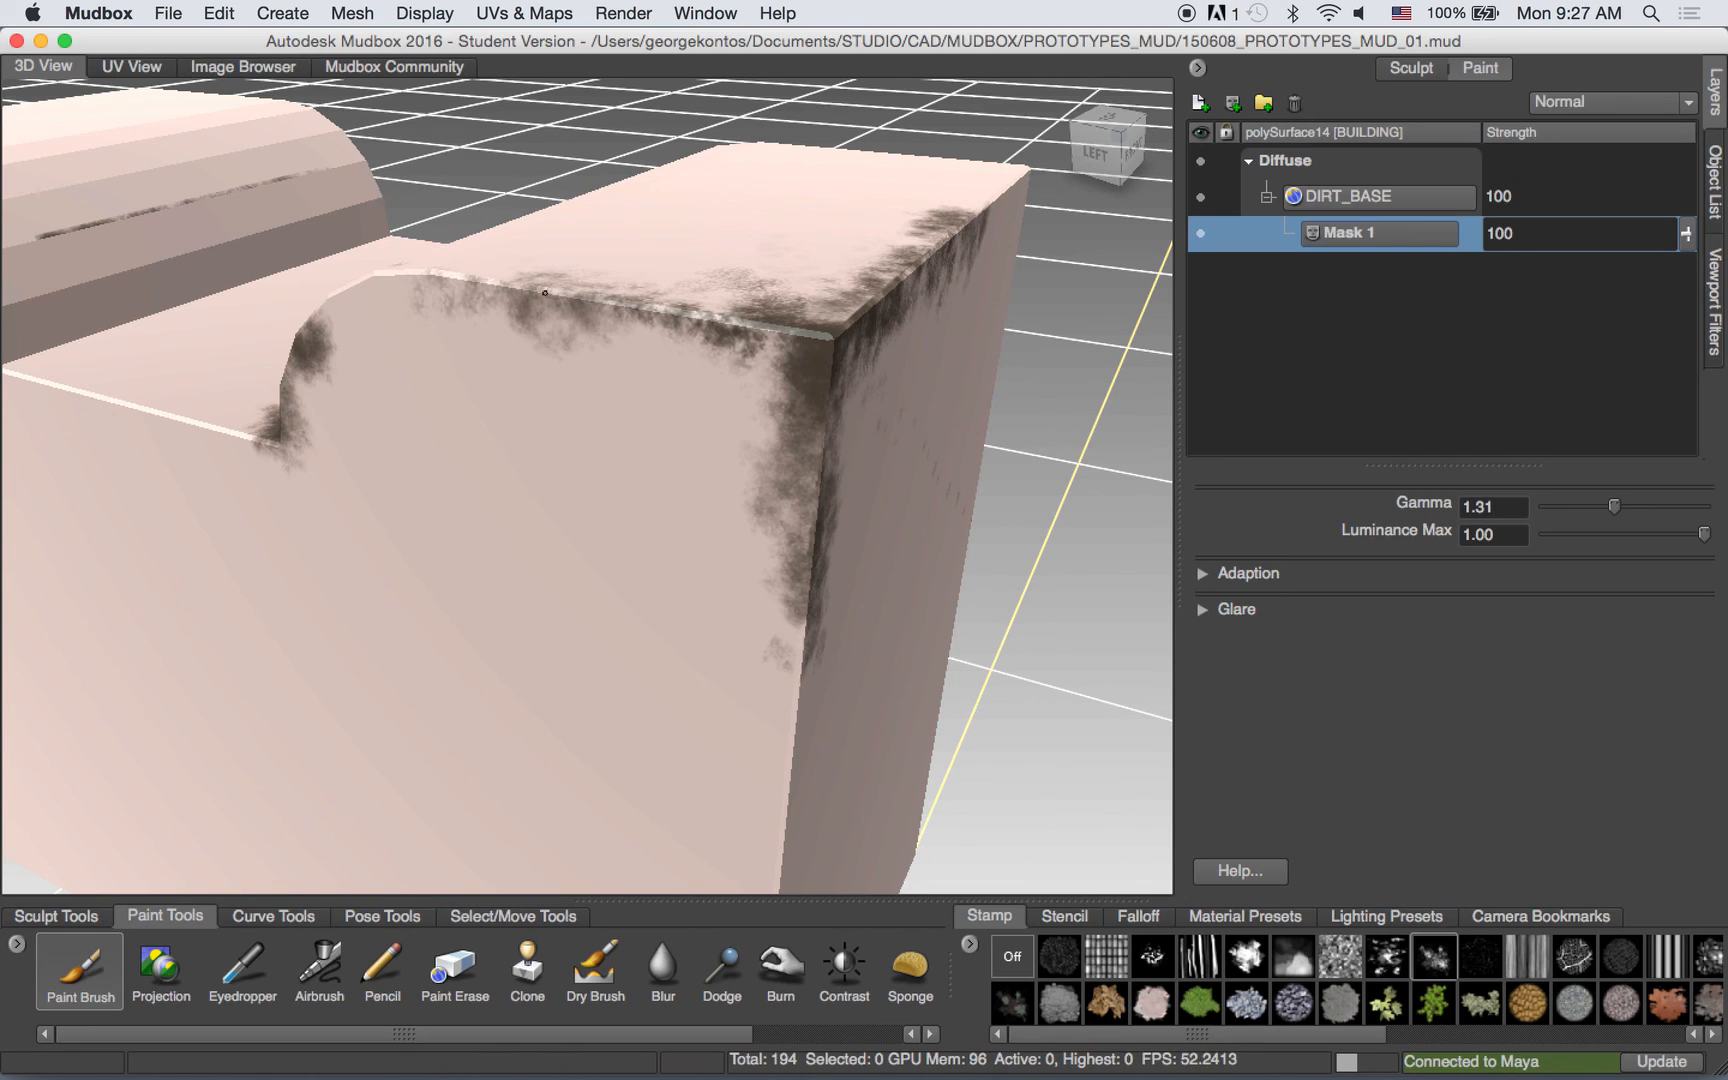
mouse_move(435, 271)
mouse_down()
mouse_move(352, 308)
mouse_move(563, 384)
mouse_move(465, 462)
mouse_move(375, 595)
mouse_move(283, 553)
mouse_up()
scroll(806, 440, down, 5)
mouse_move(806, 440)
alt+mouse_down()
mouse_move(690, 462)
mouse_move(680, 430)
mouse_move(678, 472)
alt+mouse_up()
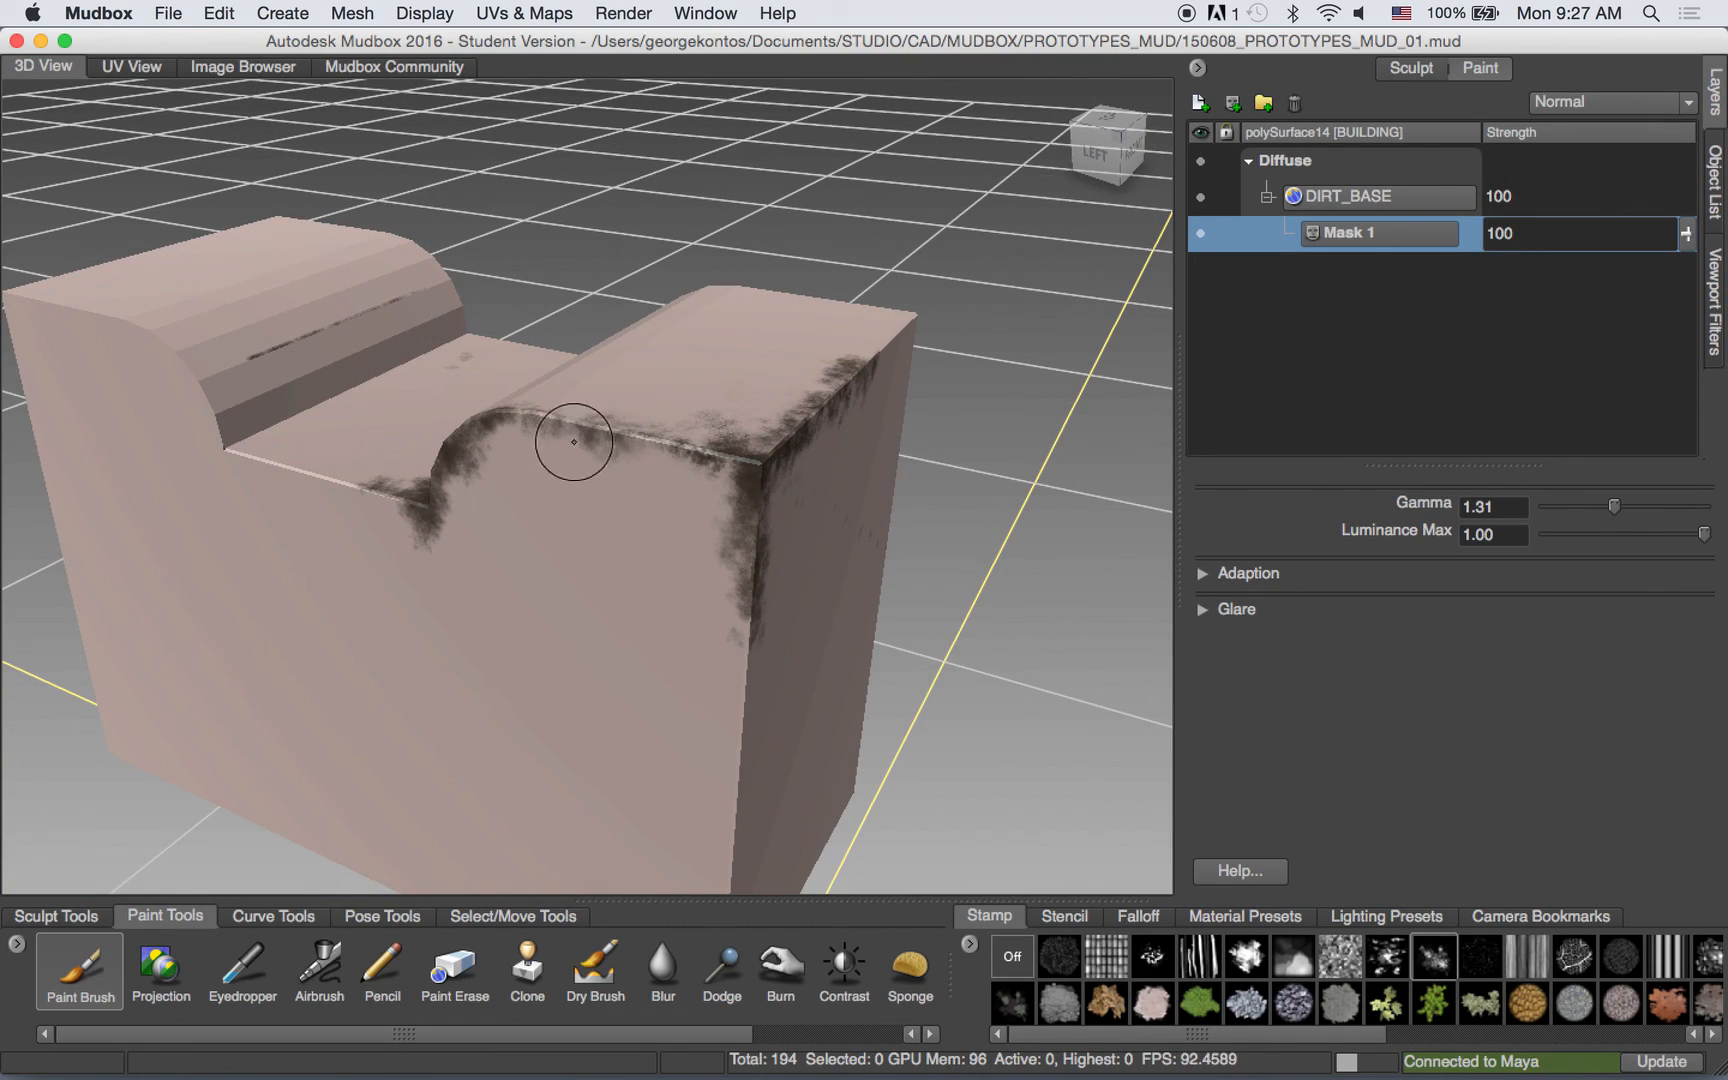
Paint dirt outward from the crease corner along the recessed floor's outer edge.
alt+right_drag(585, 447, 717, 494)
alt+middle_drag(717, 494, 940, 505)
alt+drag(648, 513, 735, 575)
mouse_move(630, 596)
mouse_down()
mouse_move(520, 600)
mouse_move(822, 598)
mouse_move(723, 581)
mouse_up()
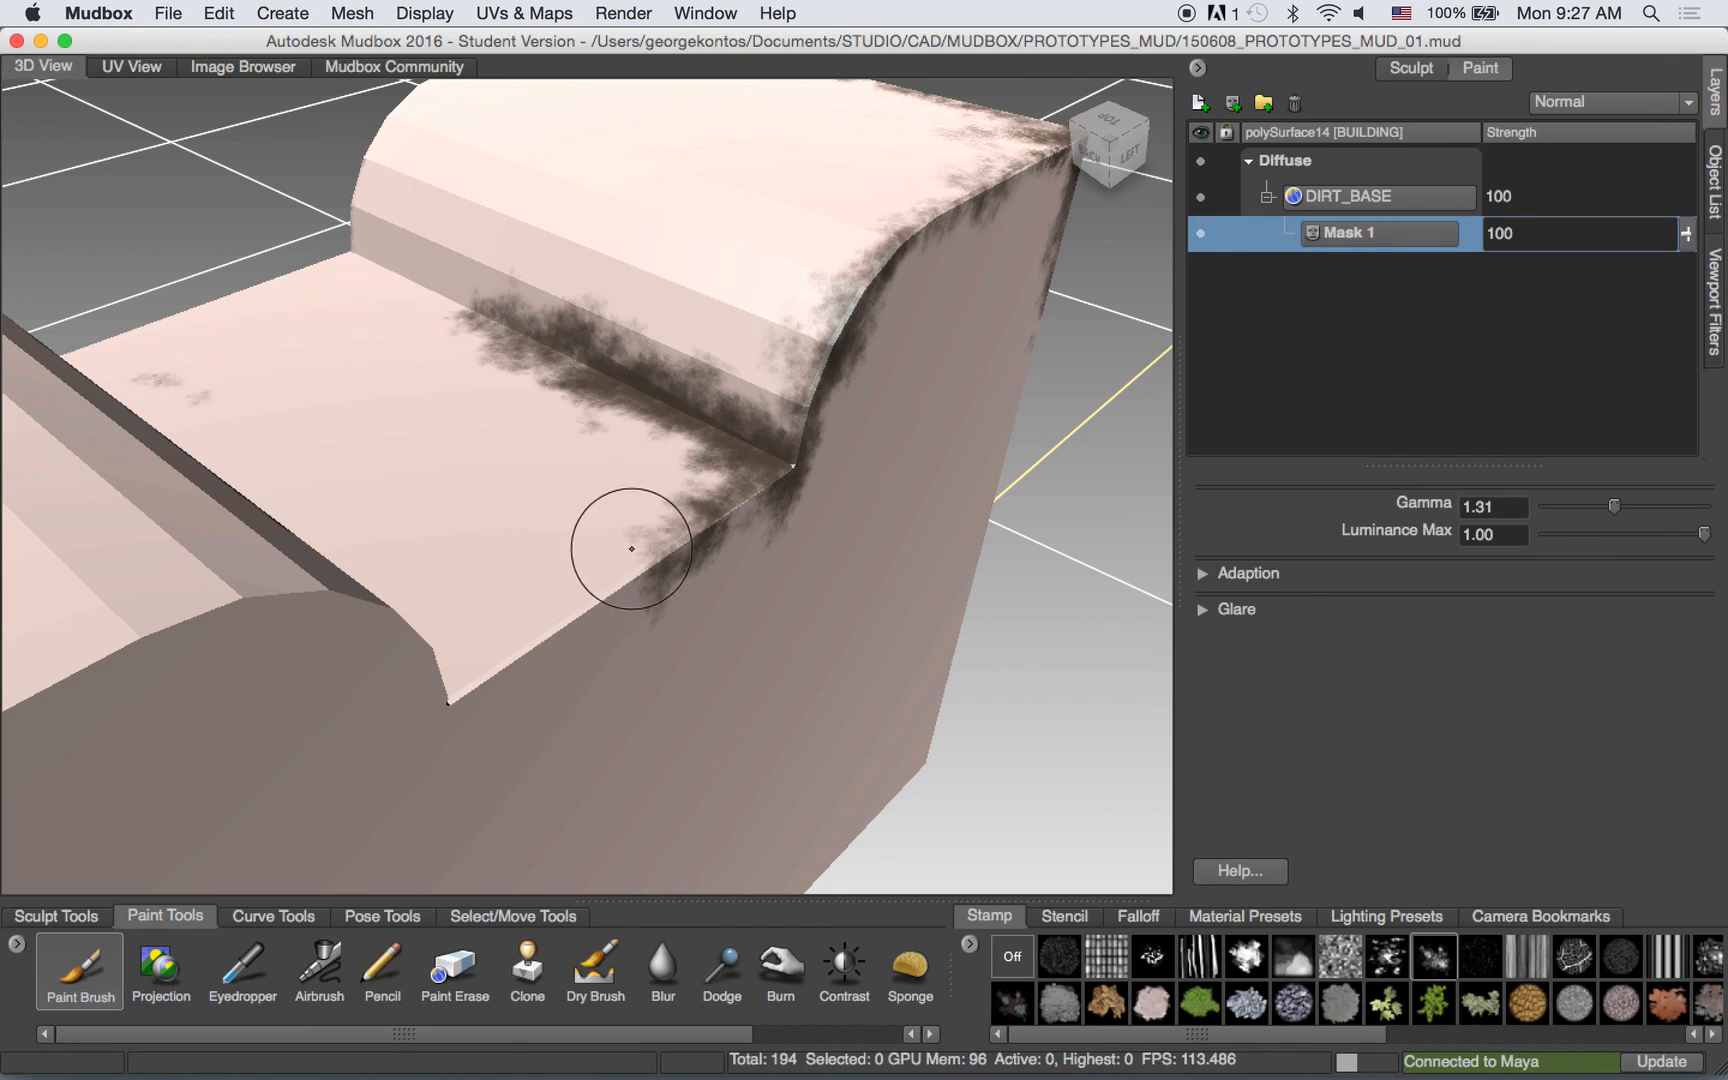
Paint dirt along the rest of the recessed floor's outer edge to its far corner, and thicken it inward around the crease corner.
click(80, 965)
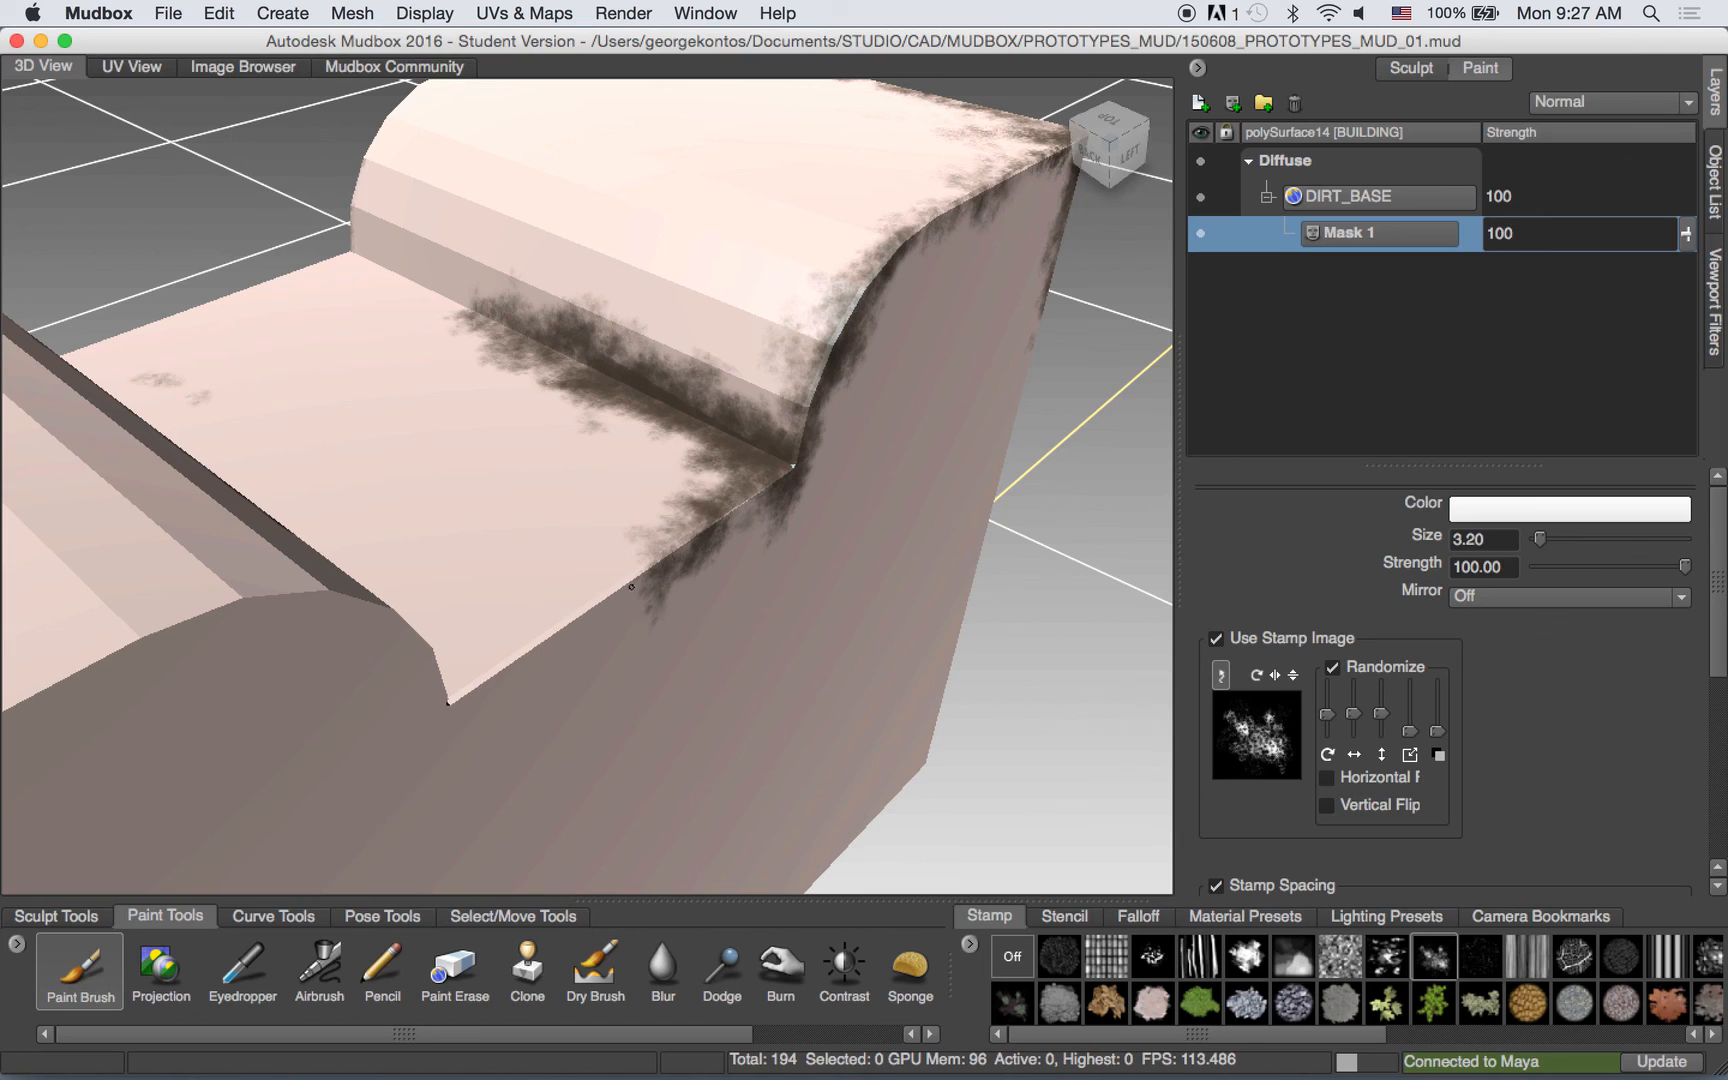
mouse_move(629, 583)
mouse_down()
mouse_move(559, 617)
mouse_move(639, 522)
mouse_up()
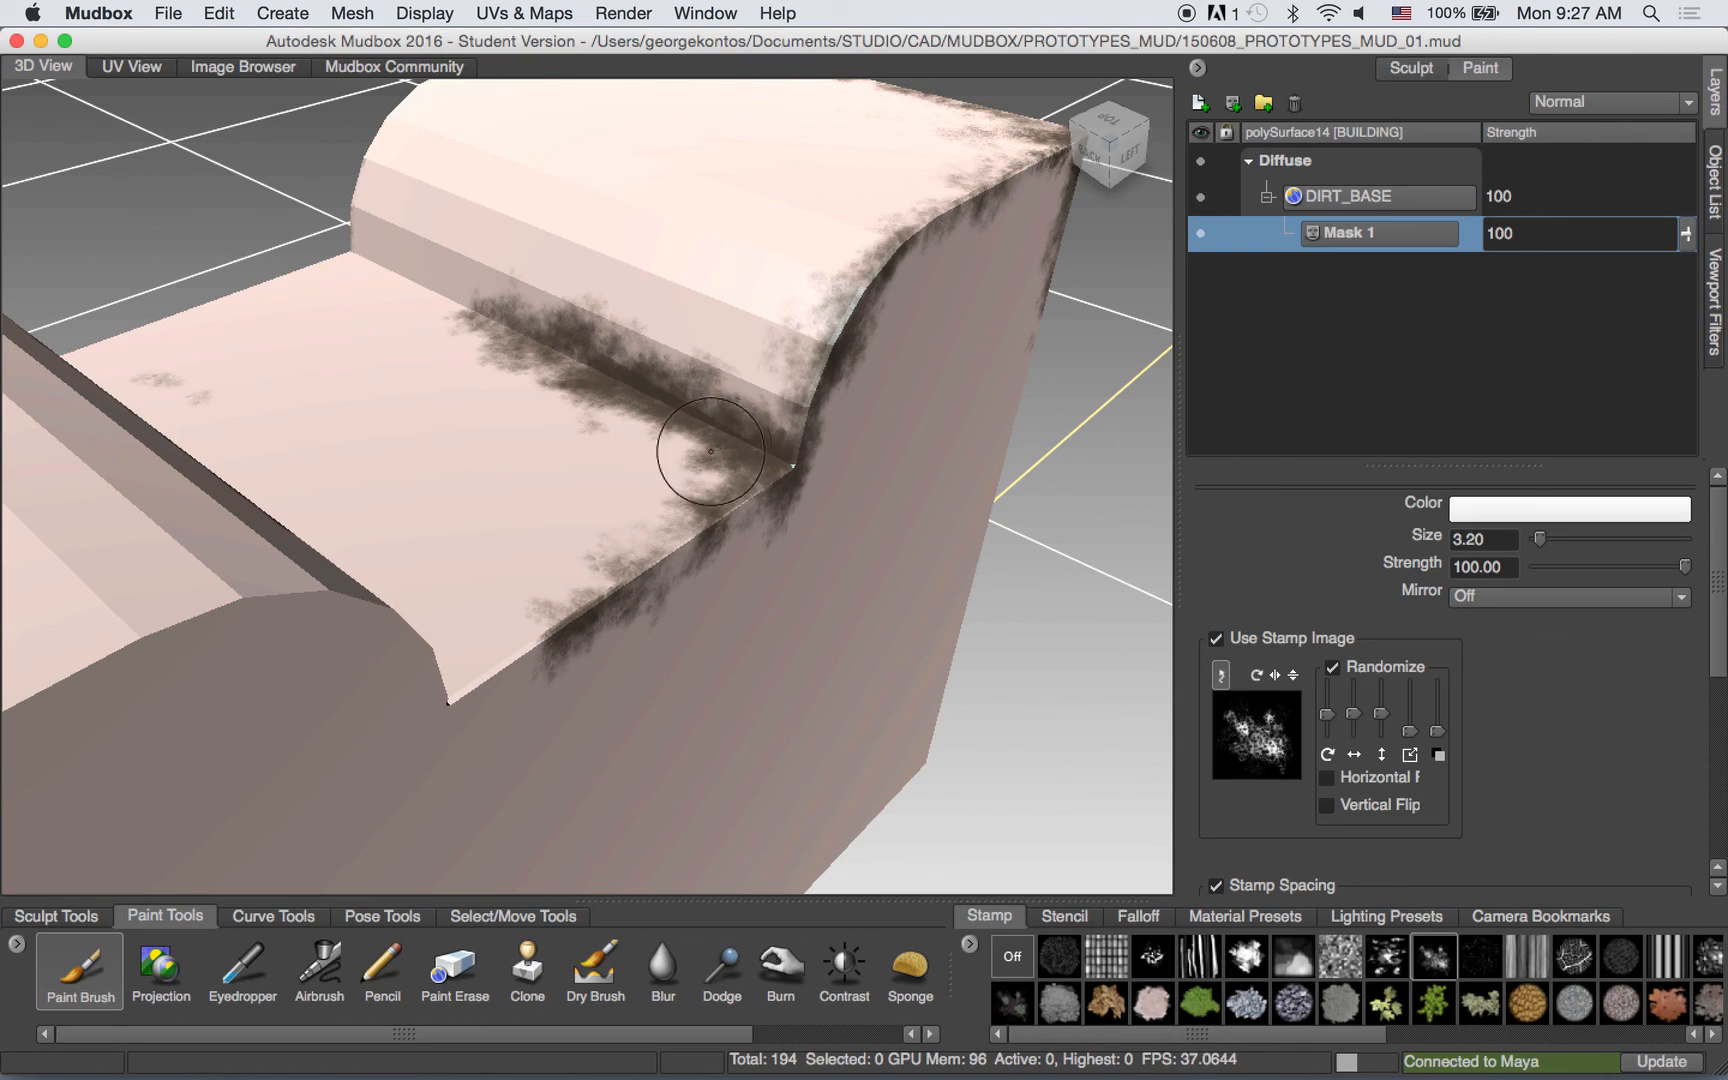
mouse_move(643, 501)
mouse_down()
mouse_move(688, 492)
mouse_move(575, 496)
mouse_up()
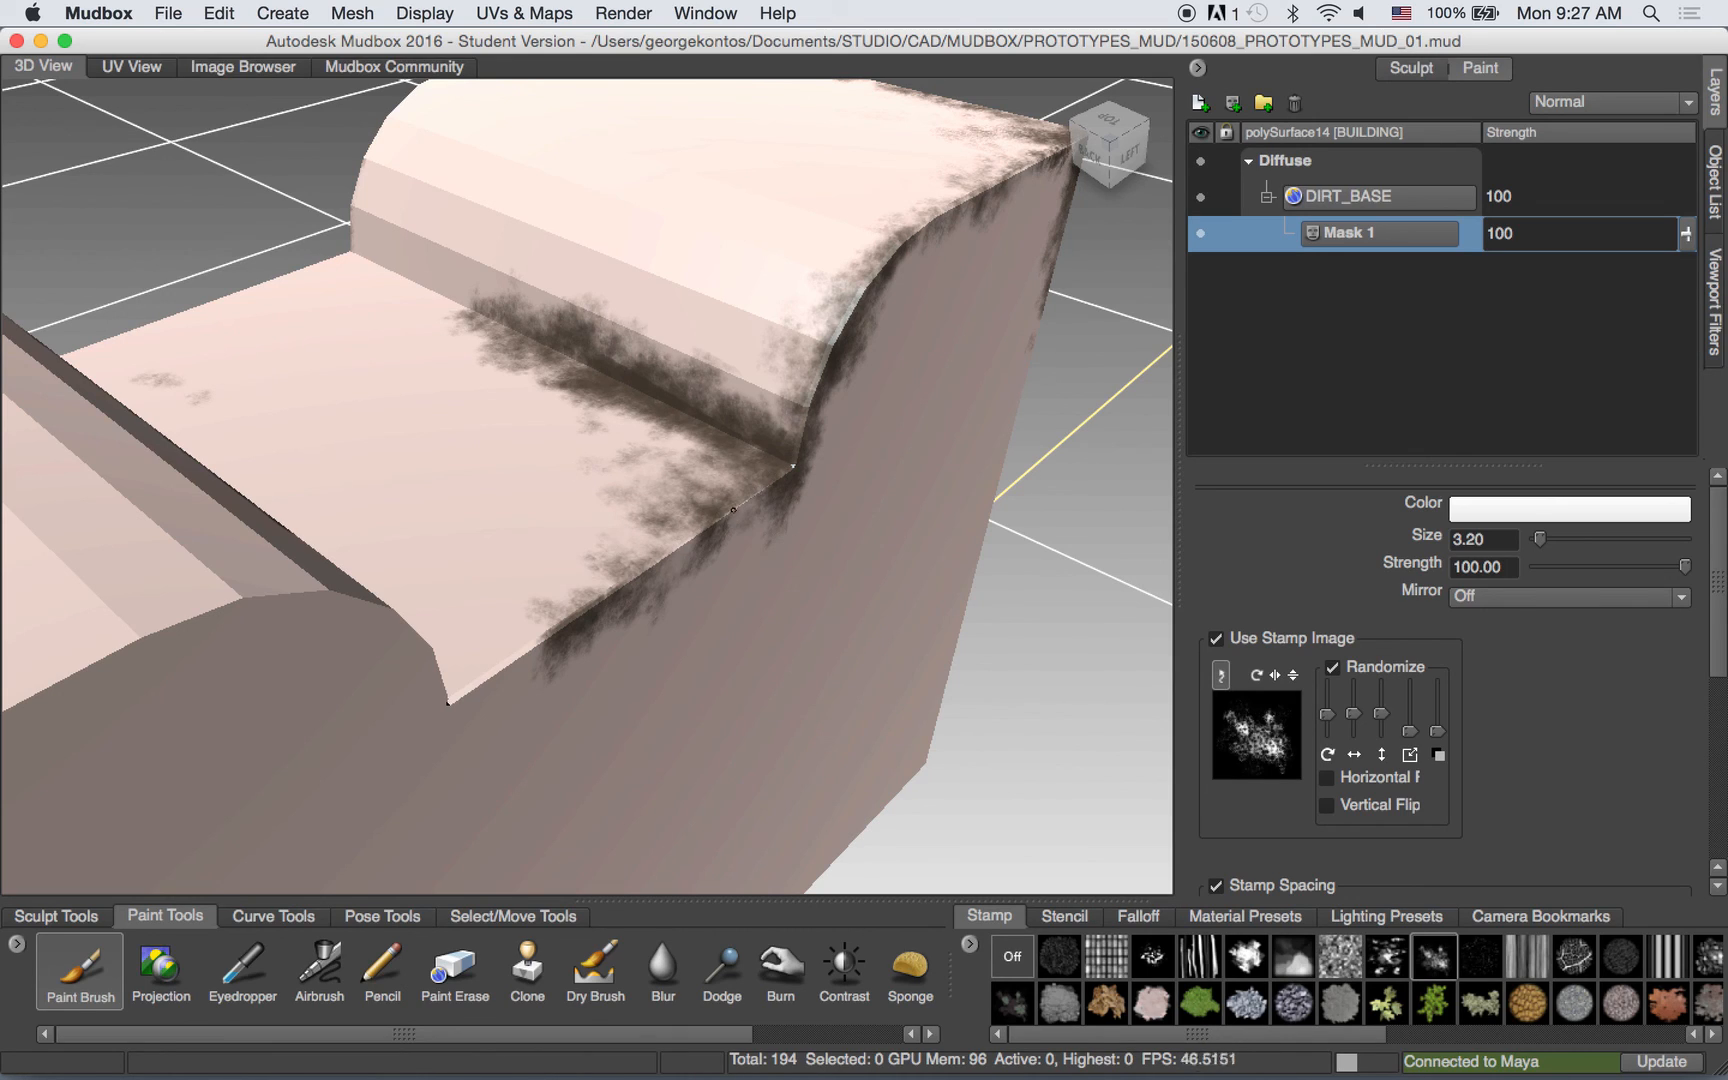
mouse_move(505, 667)
mouse_down()
mouse_move(460, 705)
mouse_move(621, 620)
mouse_up()
Examine the painted dirt on the recessed floor, the curved side edge and the building's upper corner from several angles.
alt+drag(664, 539, 529, 449)
alt+right_drag(529, 449, 667, 498)
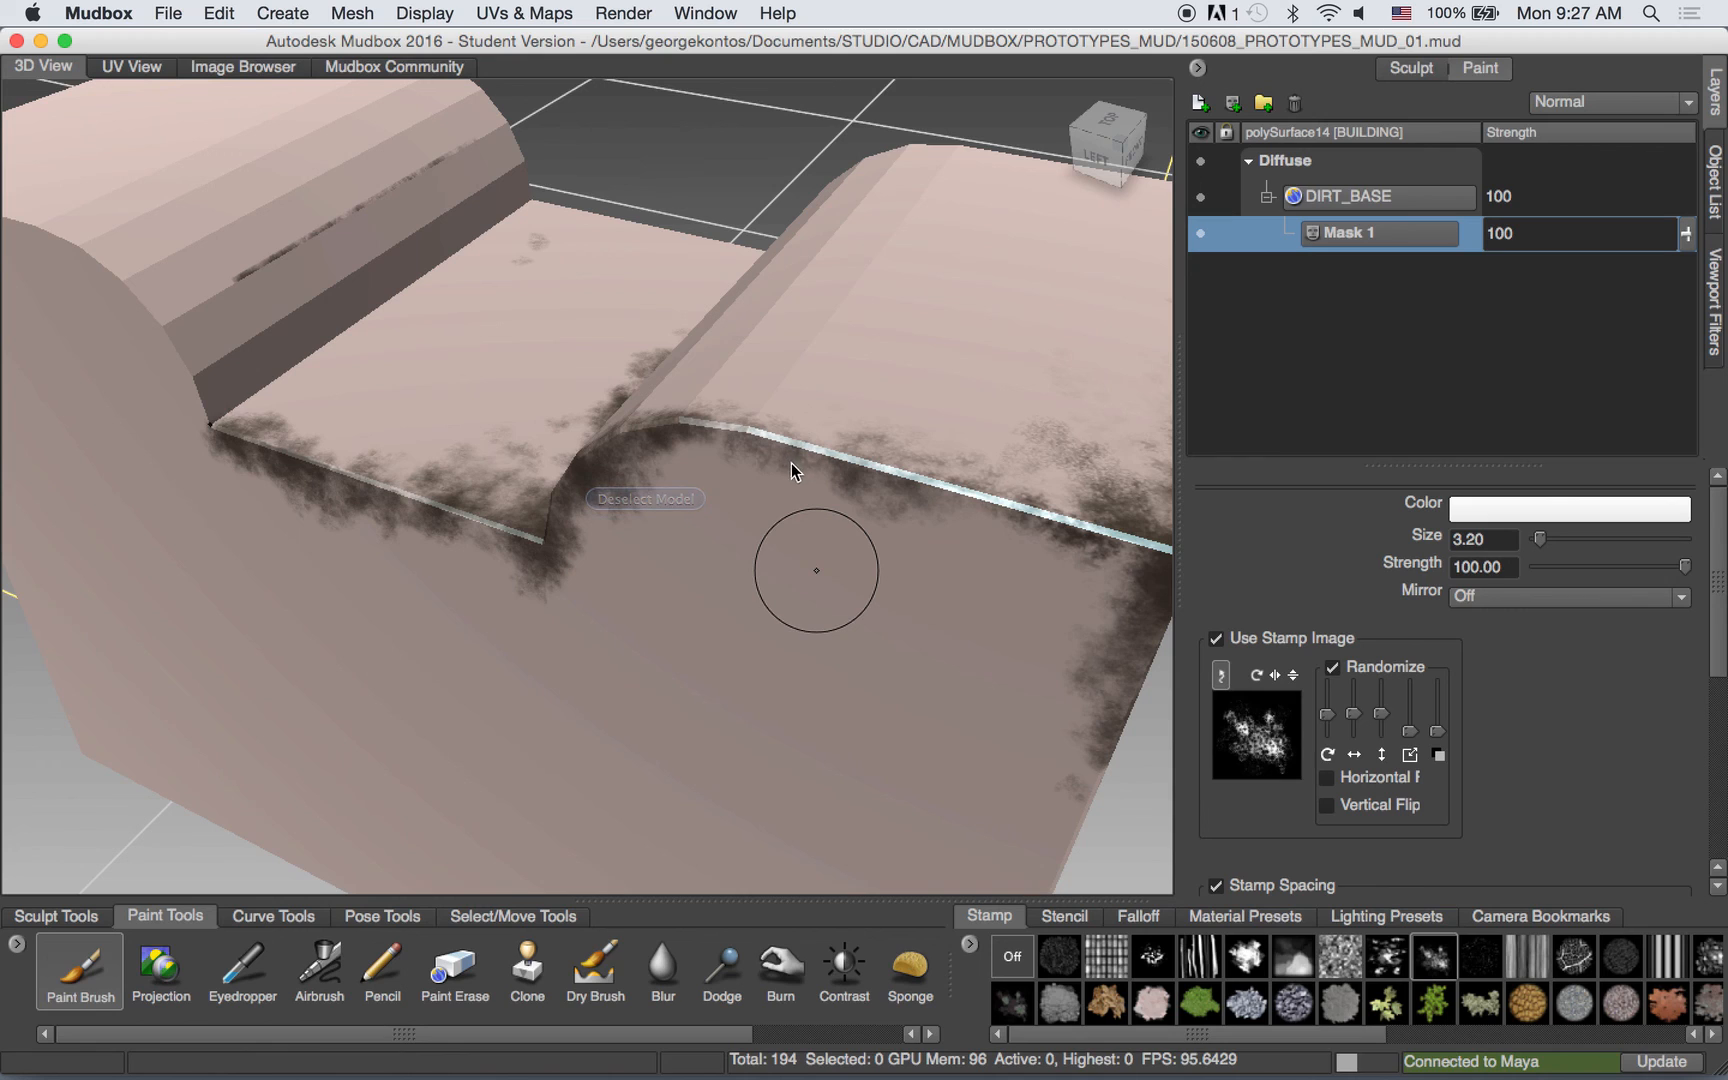
alt+right_drag(728, 535, 635, 500)
mouse_move(635, 500)
alt+mouse_down()
mouse_move(545, 415)
mouse_move(648, 443)
alt+mouse_up()
mouse_move(610, 454)
alt+right_down()
mouse_move(683, 498)
mouse_move(771, 494)
mouse_move(1141, 356)
alt+right_up()
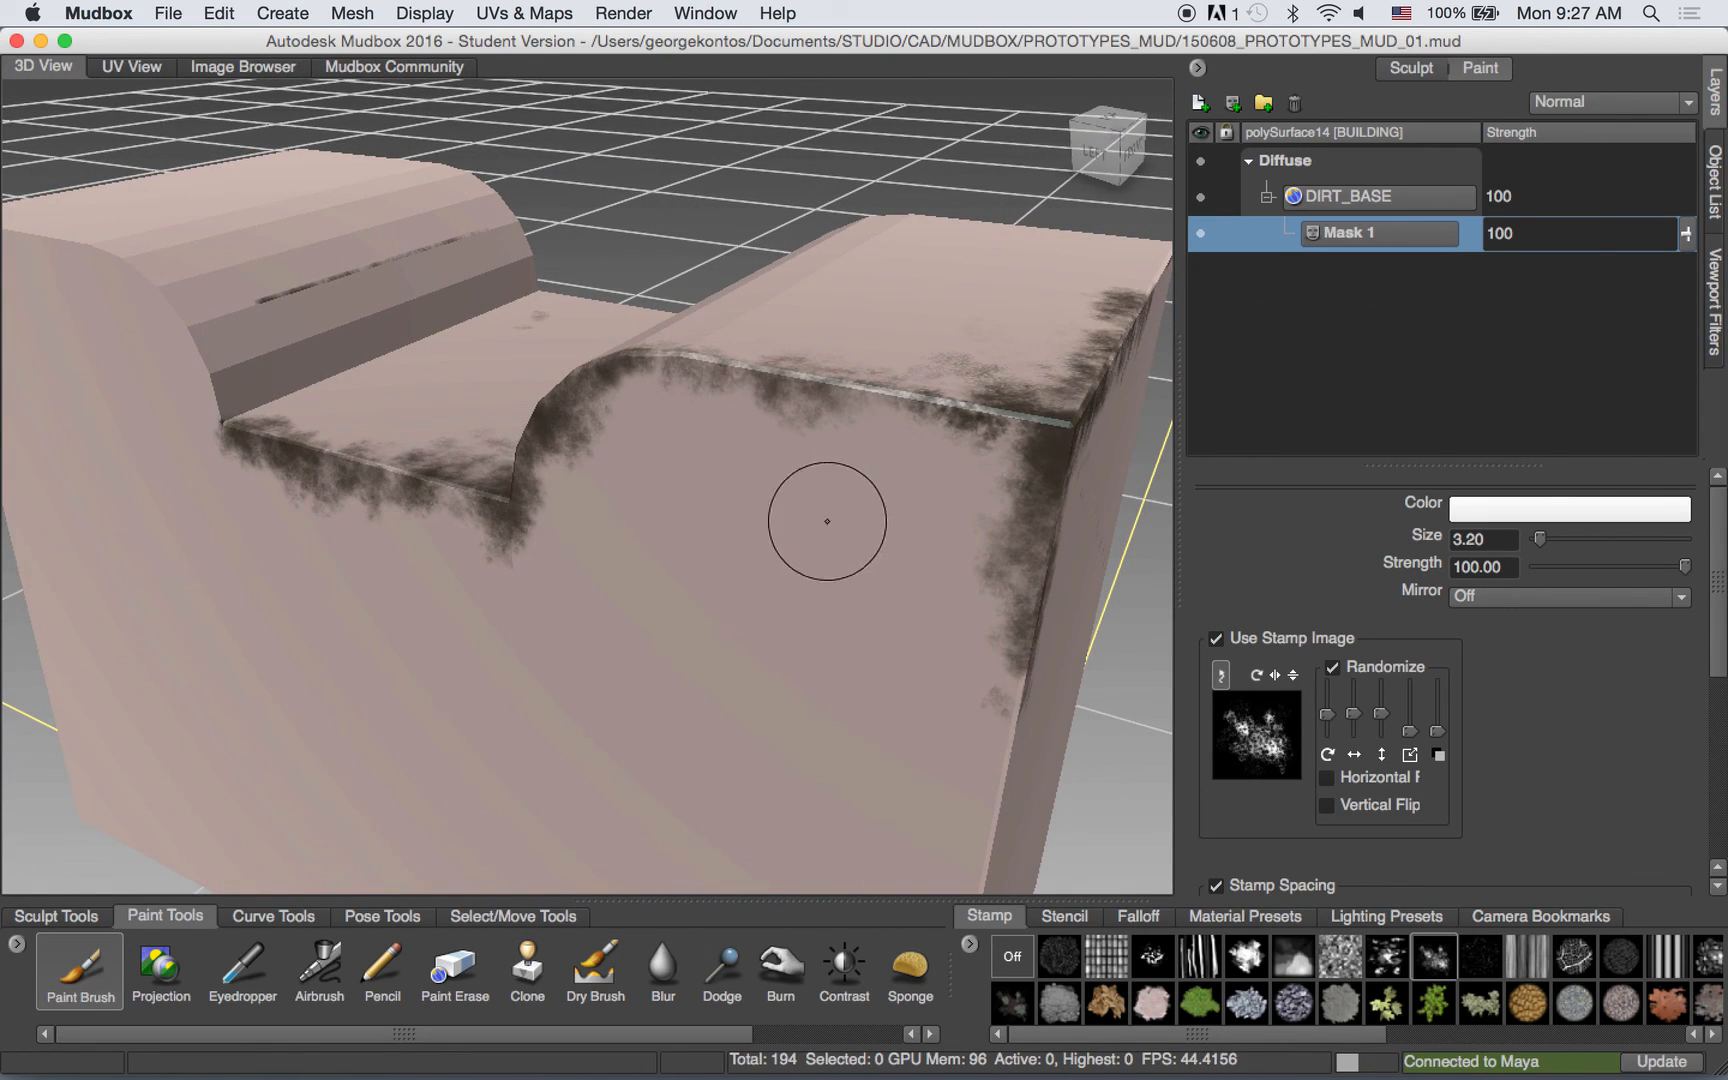
alt+drag(827, 521, 744, 436)
alt+right_drag(744, 436, 695, 437)
alt+drag(695, 437, 708, 315)
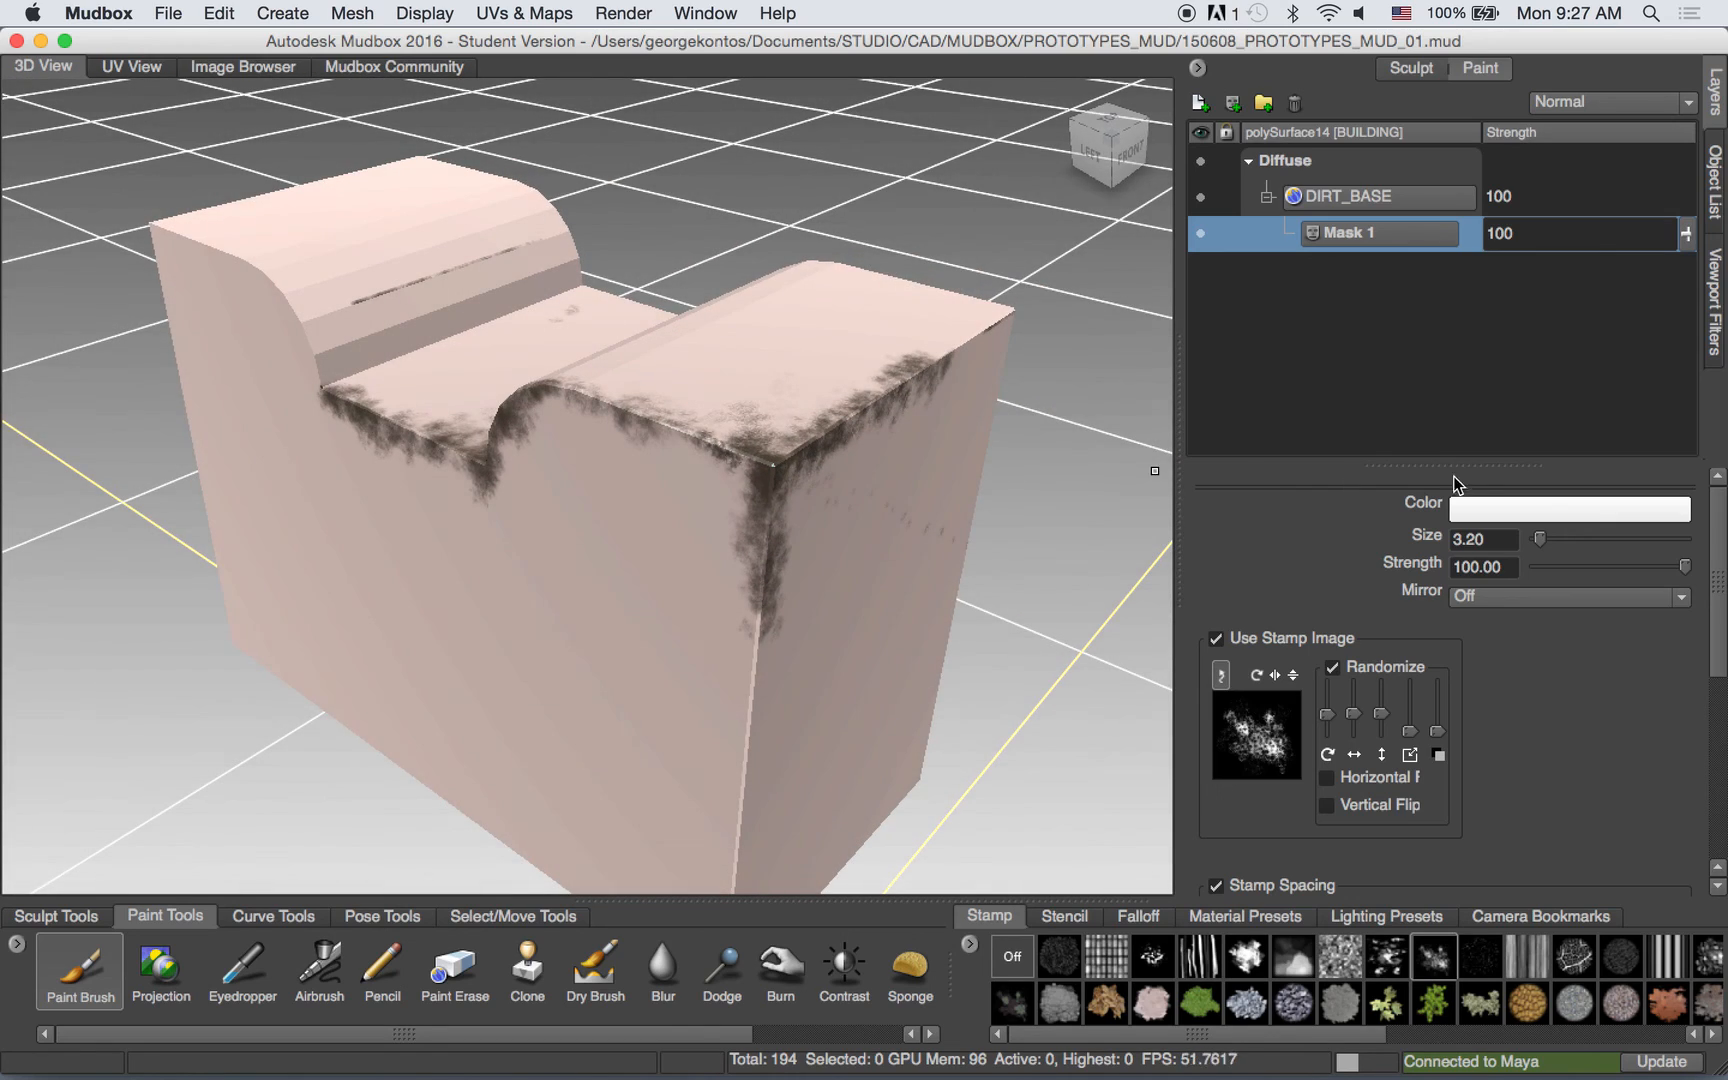
mouse_move(773, 500)
alt+mouse_down()
mouse_move(728, 440)
mouse_move(764, 459)
alt+mouse_up()
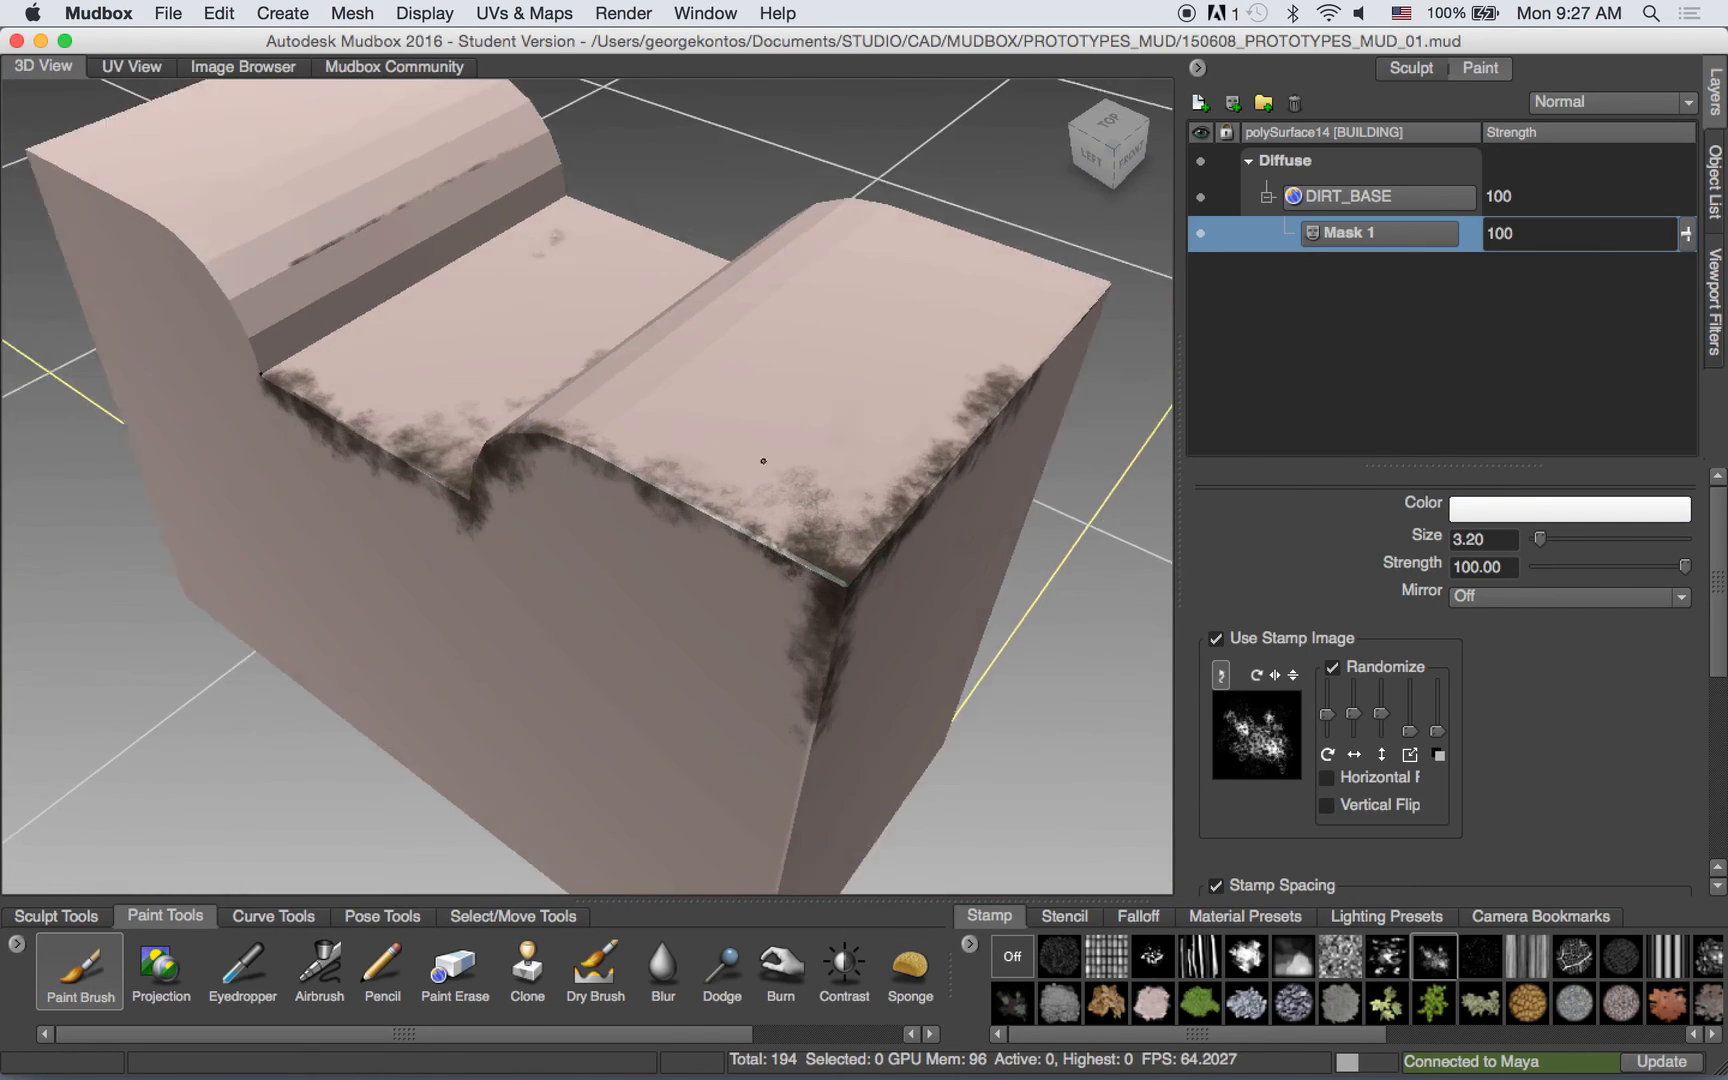
alt+right_drag(764, 459, 815, 468)
alt+drag(815, 468, 874, 480)
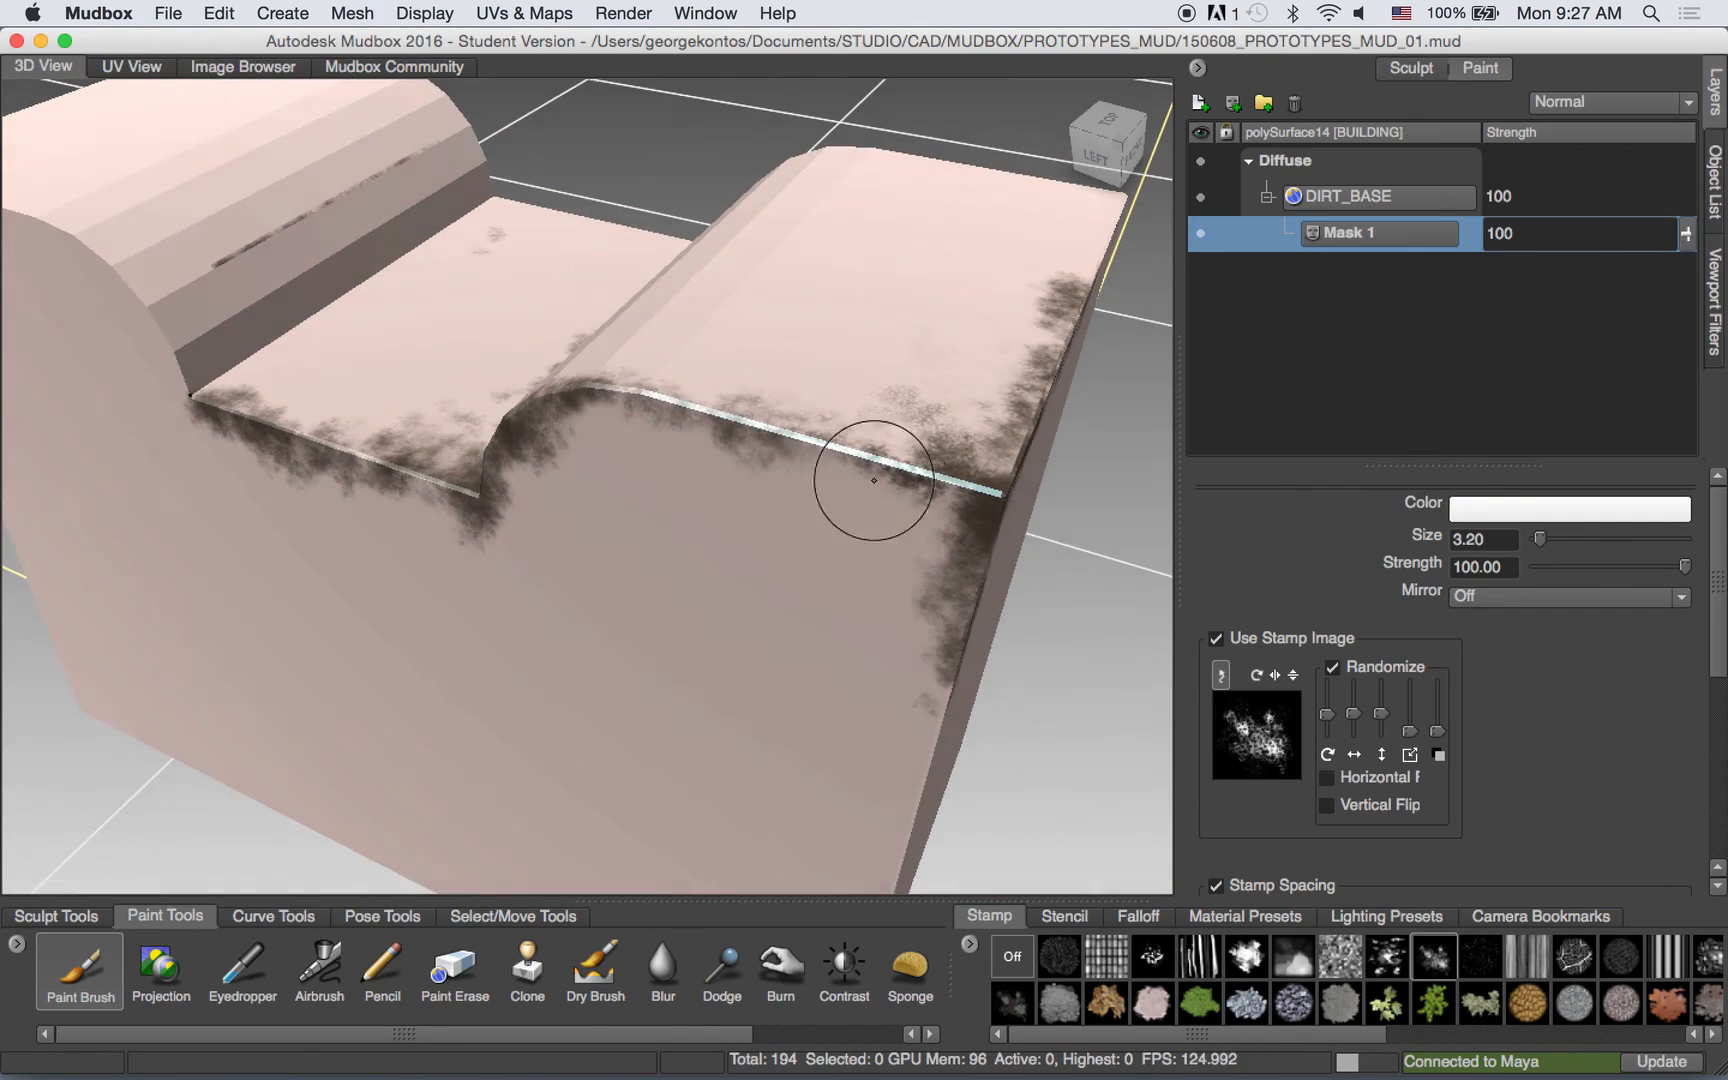
Toggle Mask 1 off and on to compare the unmasked and masked dirt, and collapse the DIRT_BASE layer to view the whole building.
click(1201, 233)
click(1201, 233)
click(1201, 233)
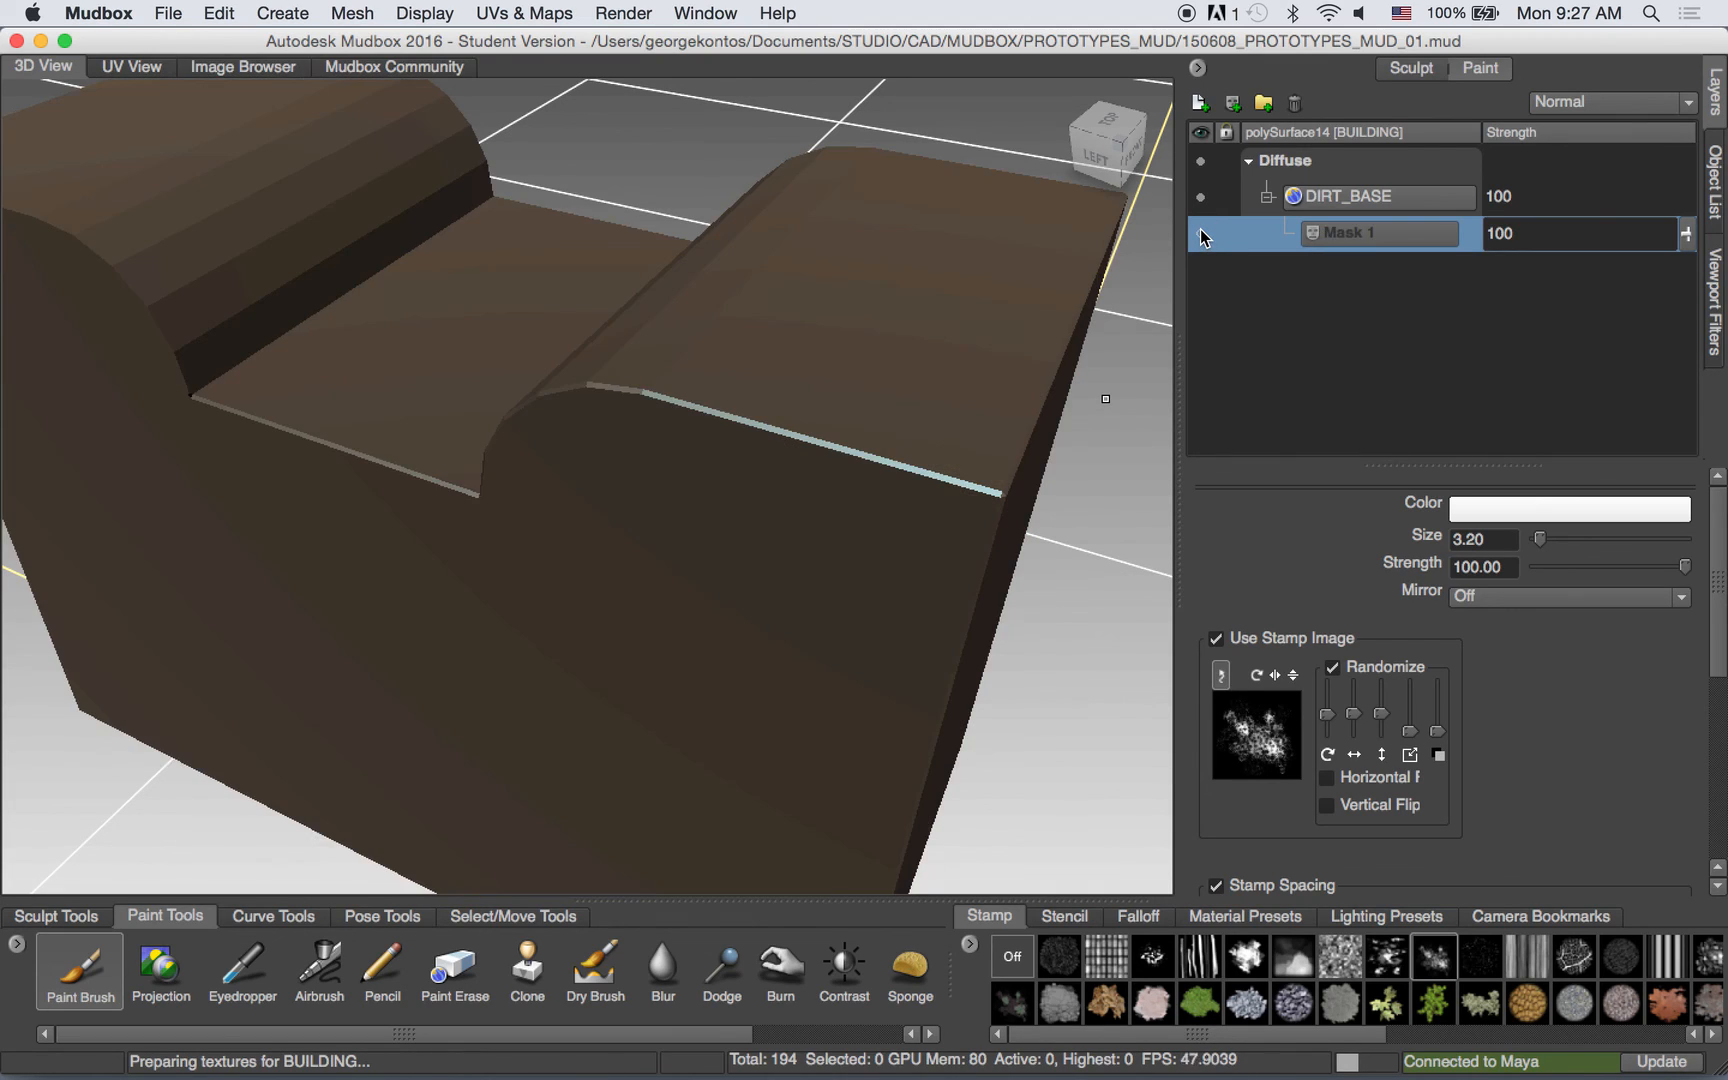
click(1201, 233)
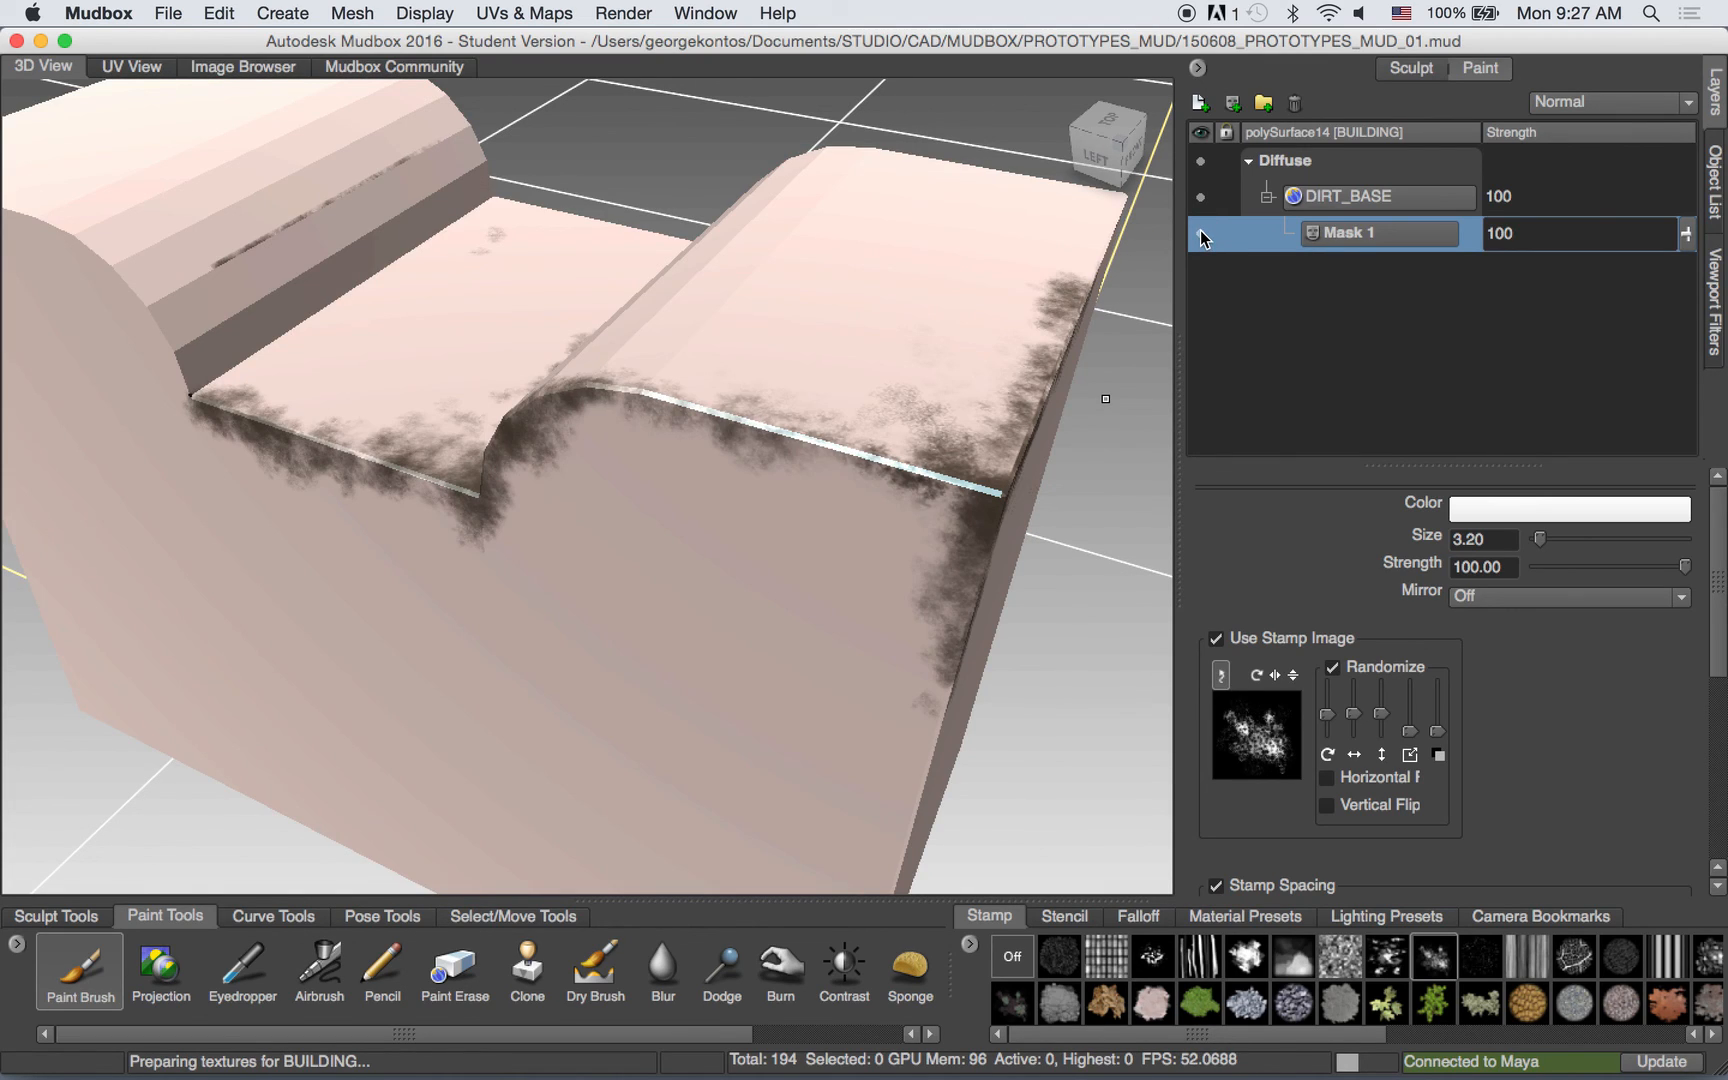
click(1267, 197)
key(f)
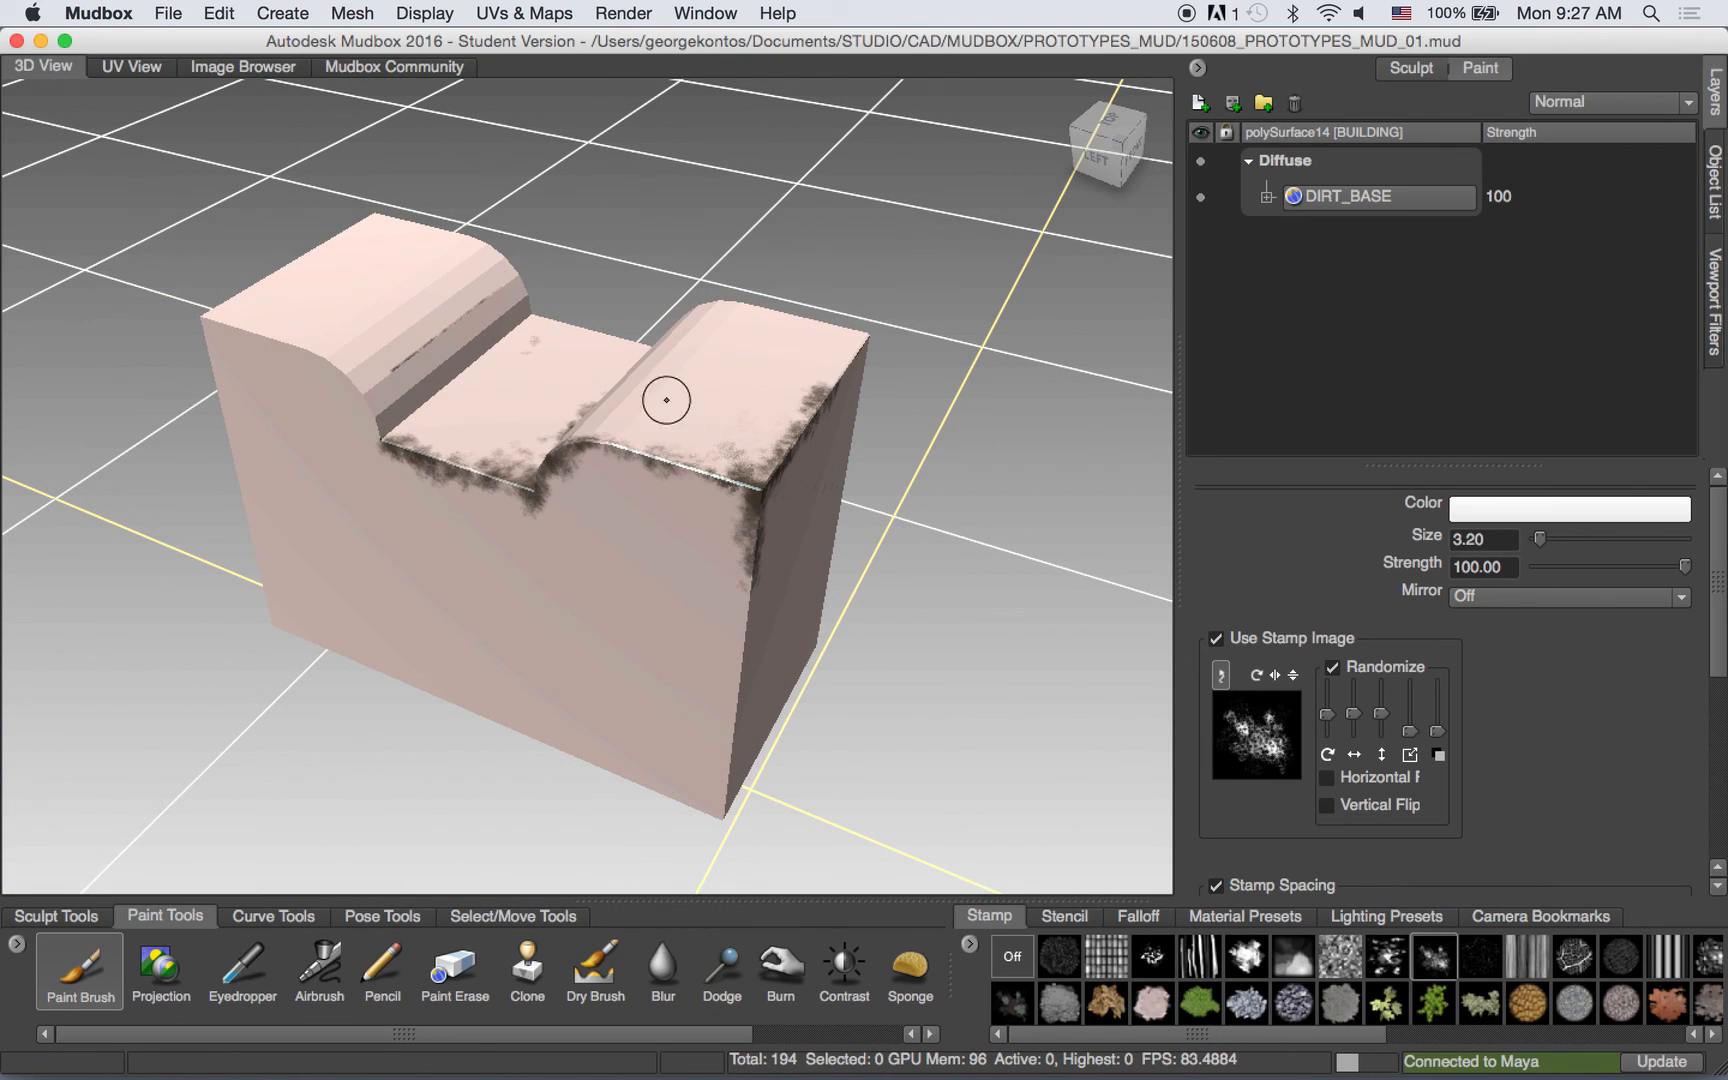
Paint dirt on Mask 1 along the opposite crease of the recessed floor and up the curved surface above it.
alt+drag(661, 475, 530, 500)
alt+right_drag(530, 500, 559, 386)
alt+middle_drag(559, 386, 644, 567)
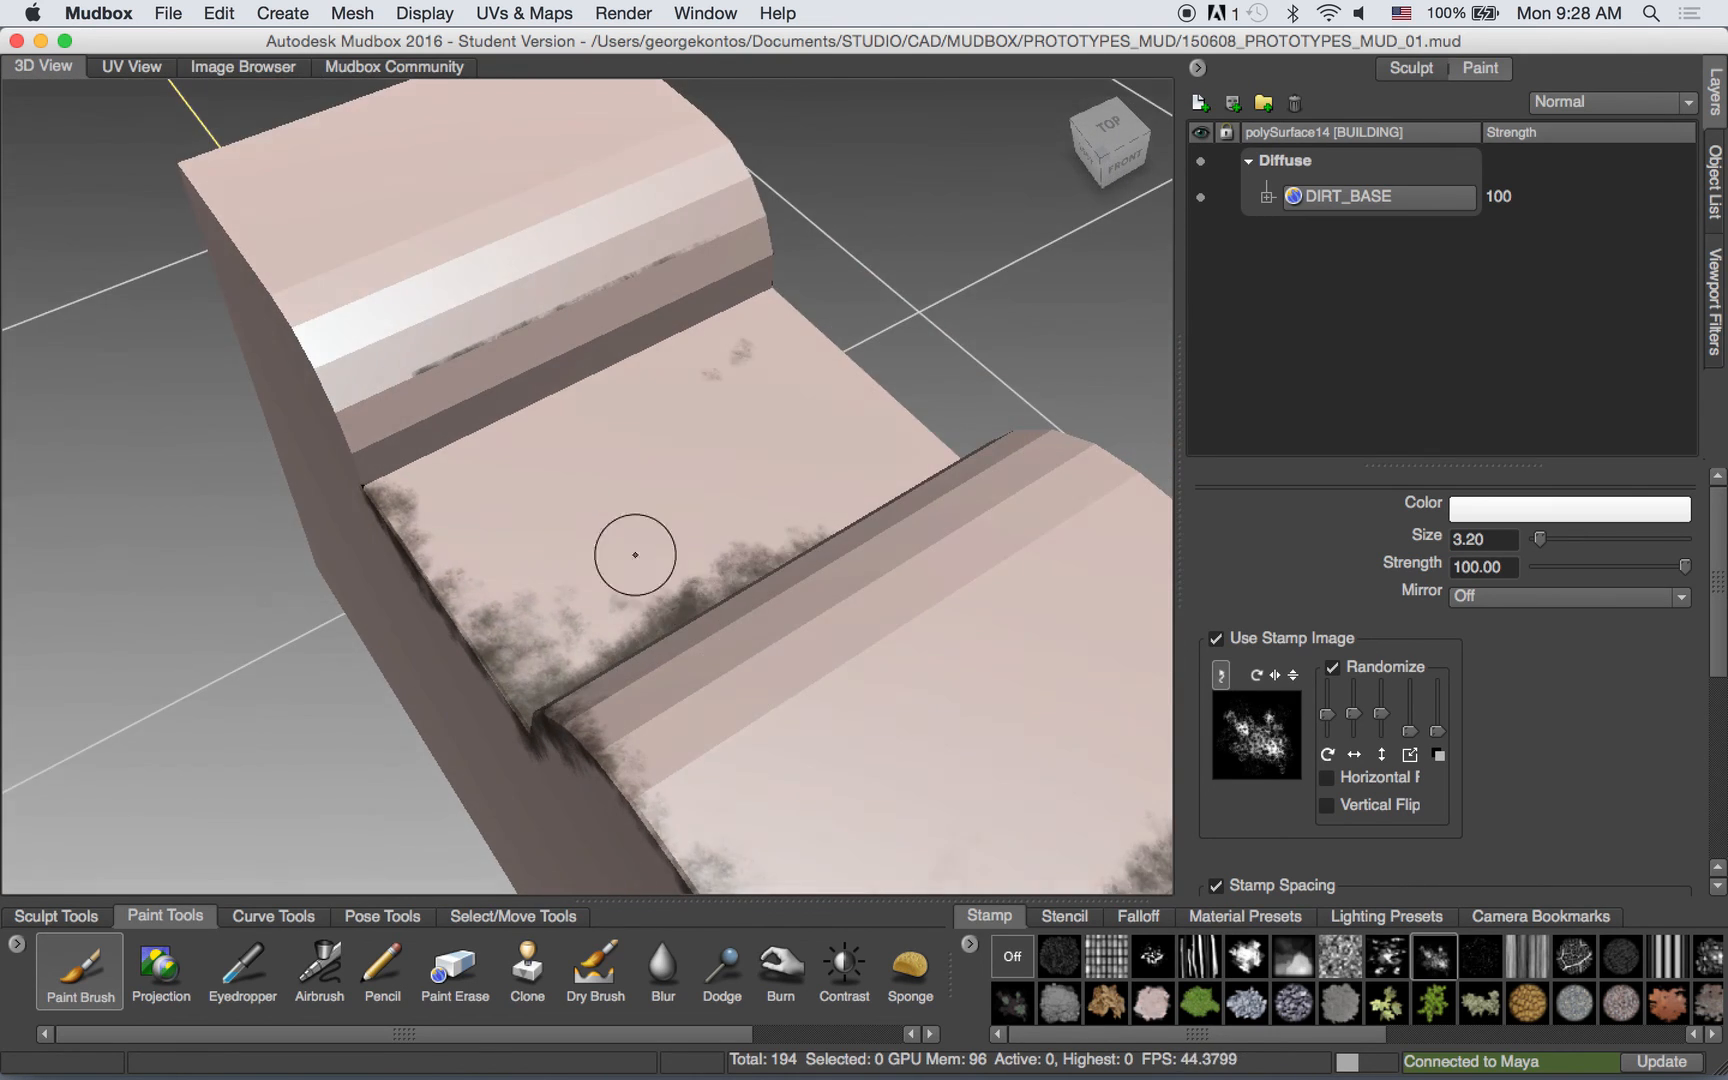
click(1267, 197)
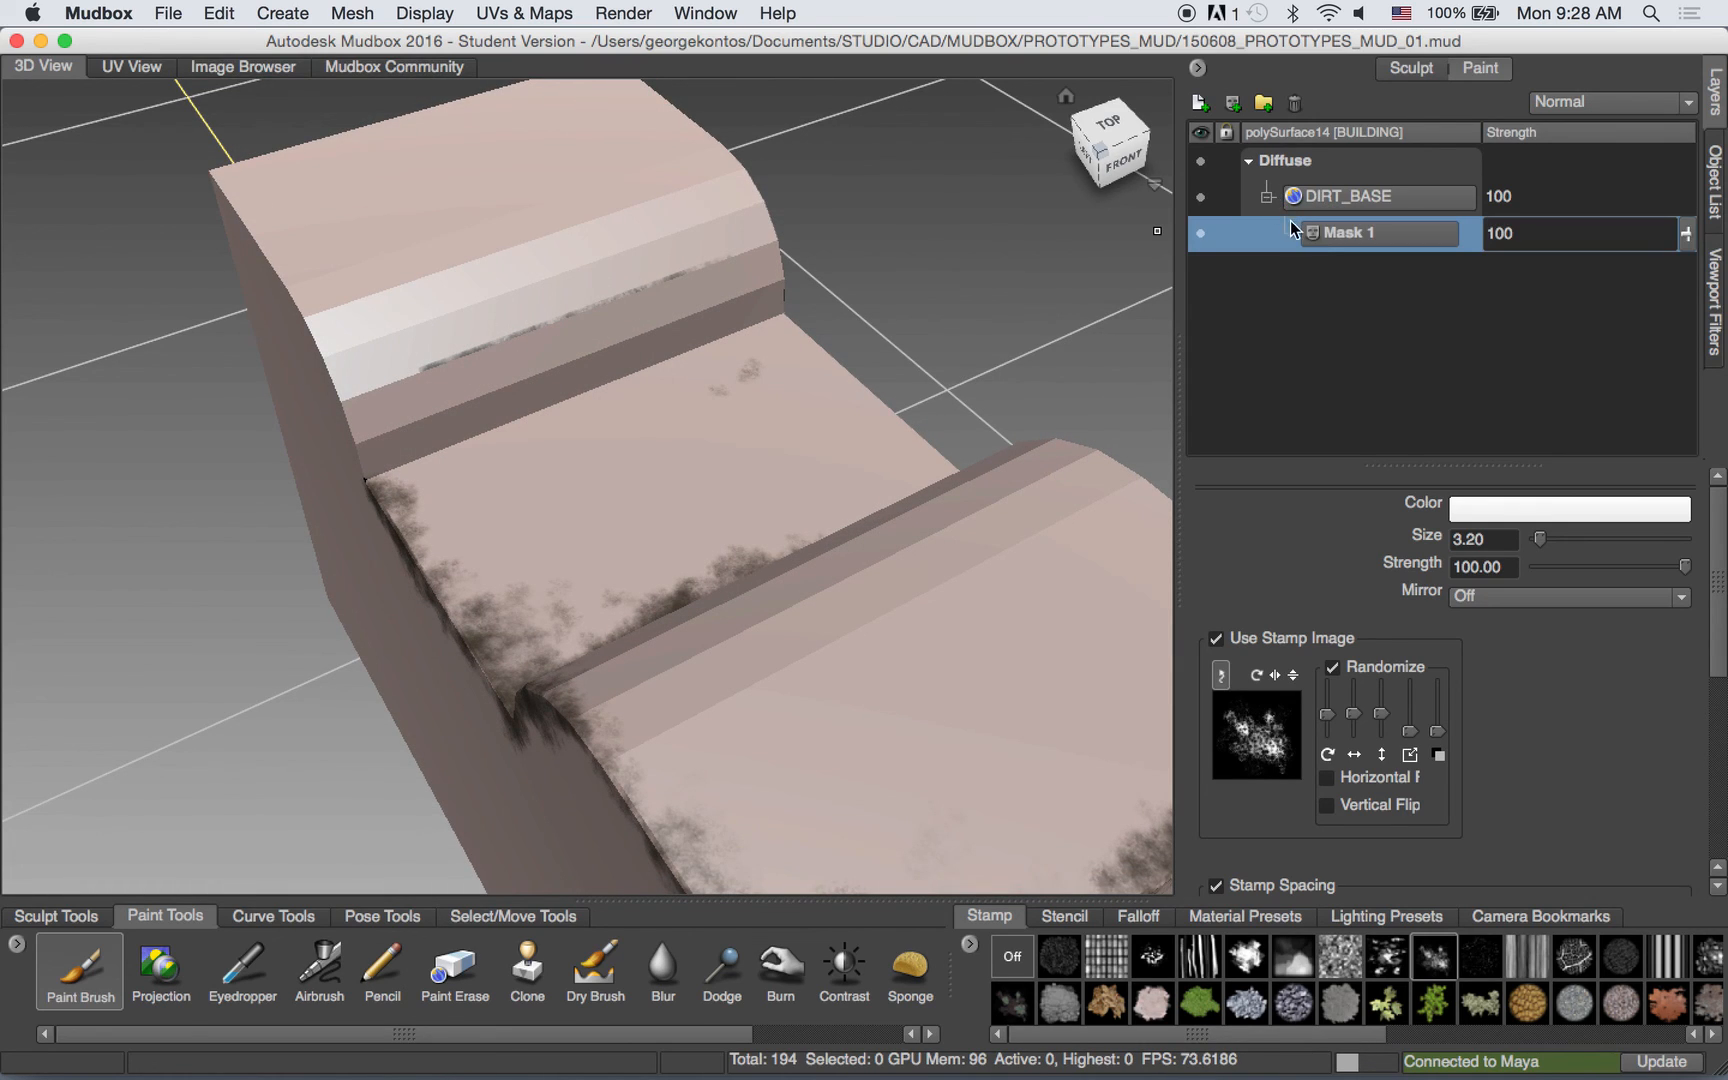
mouse_move(457, 351)
mouse_down()
mouse_move(335, 410)
mouse_move(777, 271)
mouse_move(715, 347)
mouse_move(397, 460)
mouse_move(480, 518)
mouse_up()
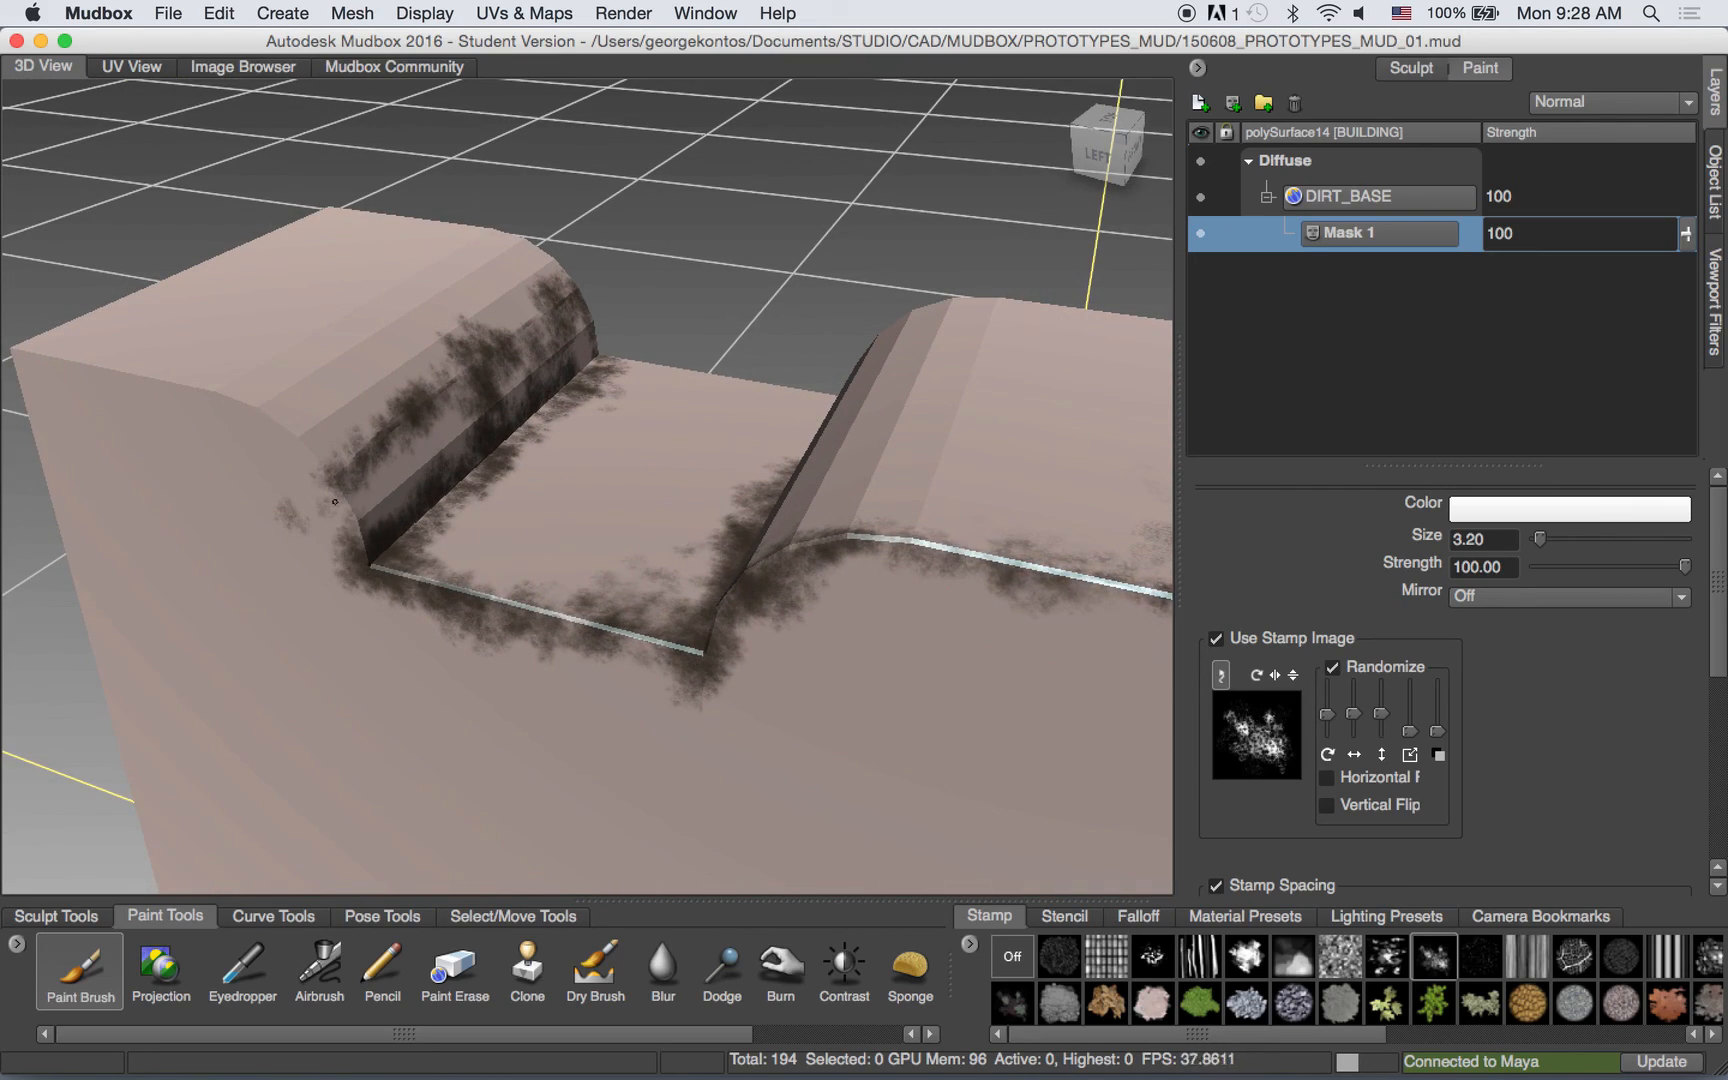
Examine the dirt along both creases and the outer edges close up and across the whole building.
alt+drag(335, 502, 617, 536)
alt+middle_drag(617, 536, 810, 508)
alt+right_drag(810, 508, 883, 397)
alt+middle_drag(883, 397, 545, 532)
alt+drag(743, 502, 636, 521)
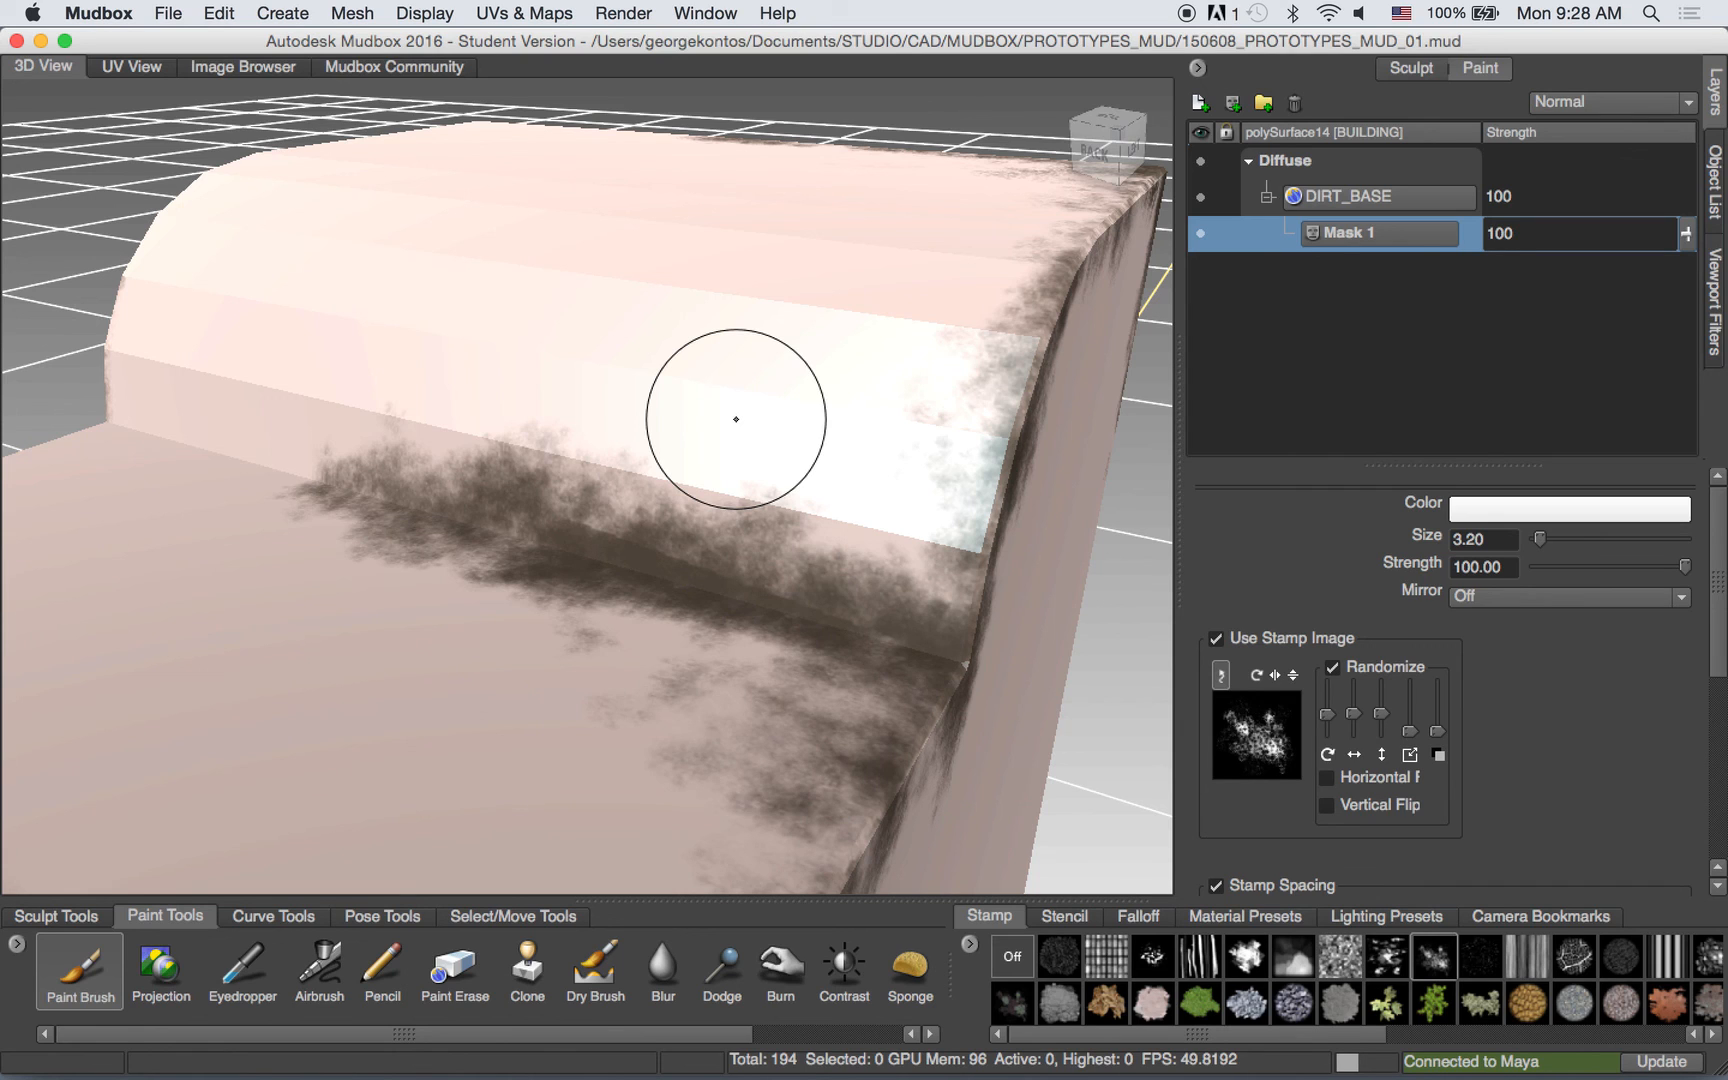
mouse_move(795, 393)
alt+mouse_down()
mouse_move(503, 424)
mouse_move(876, 367)
alt+mouse_up()
alt+drag(858, 302, 560, 477)
alt+middle_drag(560, 477, 585, 425)
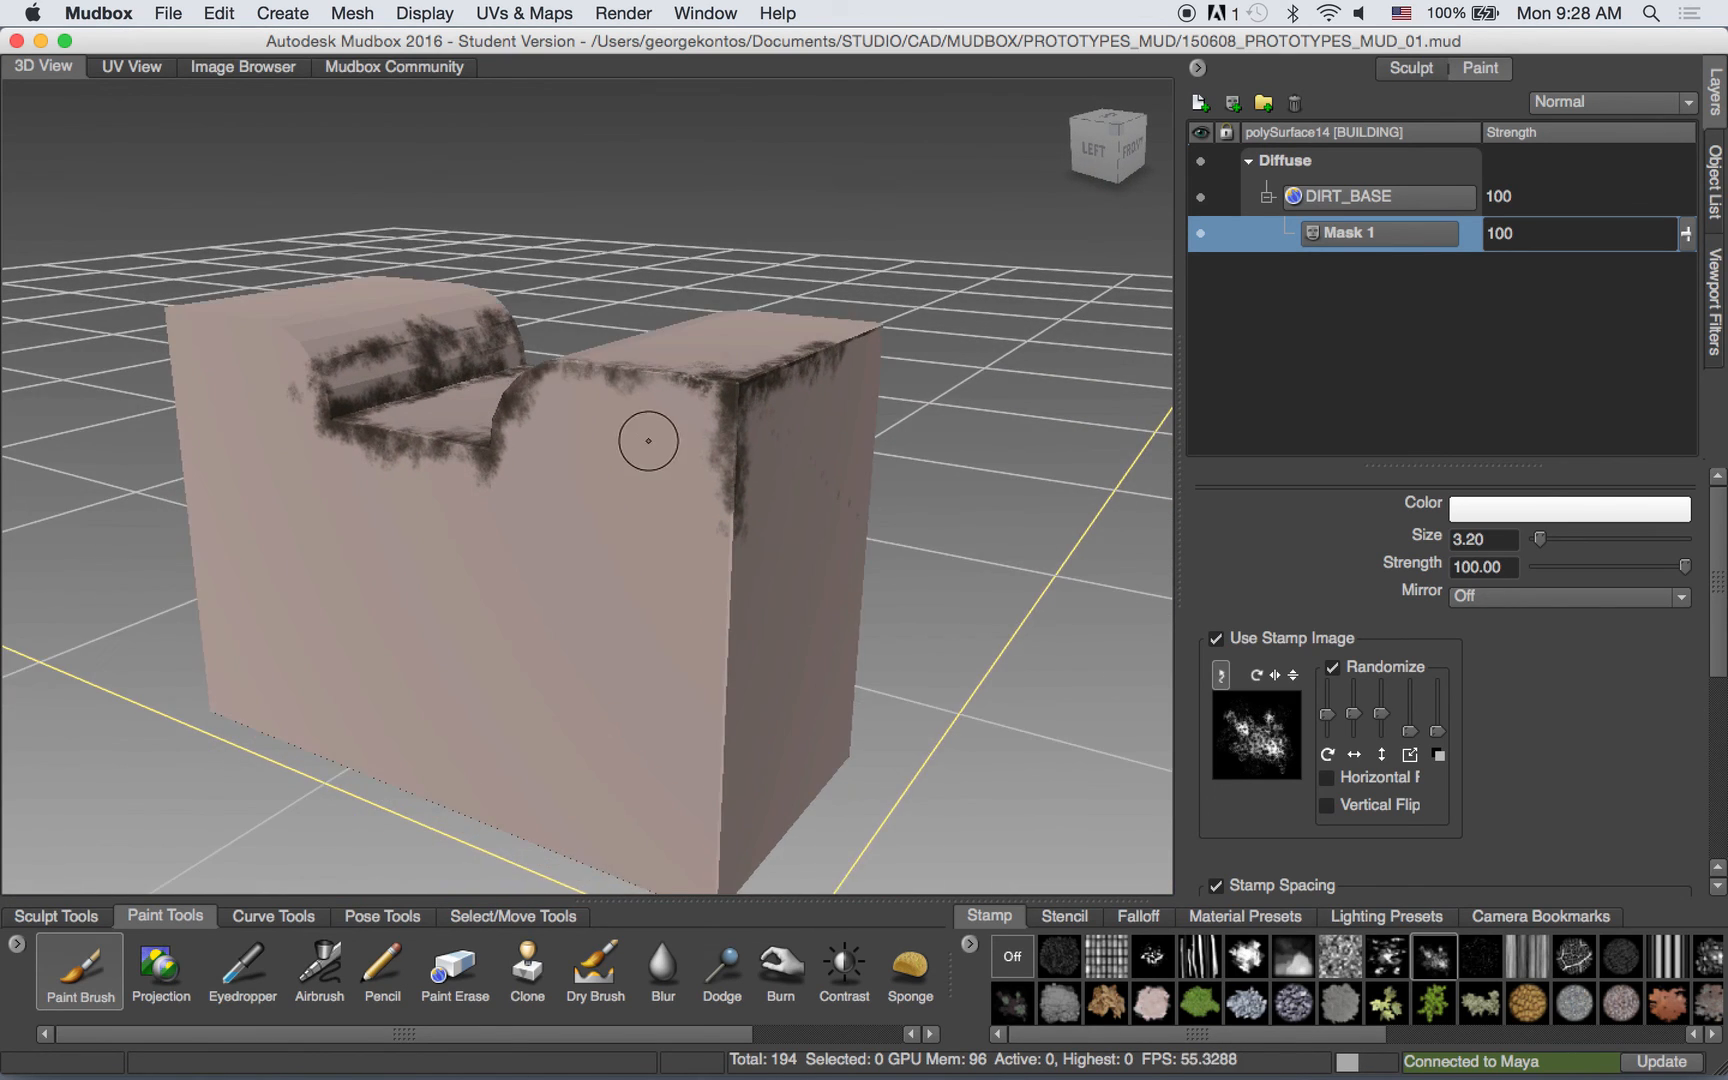
Collapse the DIRT_BASE layer and save the scene.
scroll(648, 440, down, 3)
click(1268, 197)
scroll(614, 356, down, 3)
alt+drag(614, 356, 587, 251)
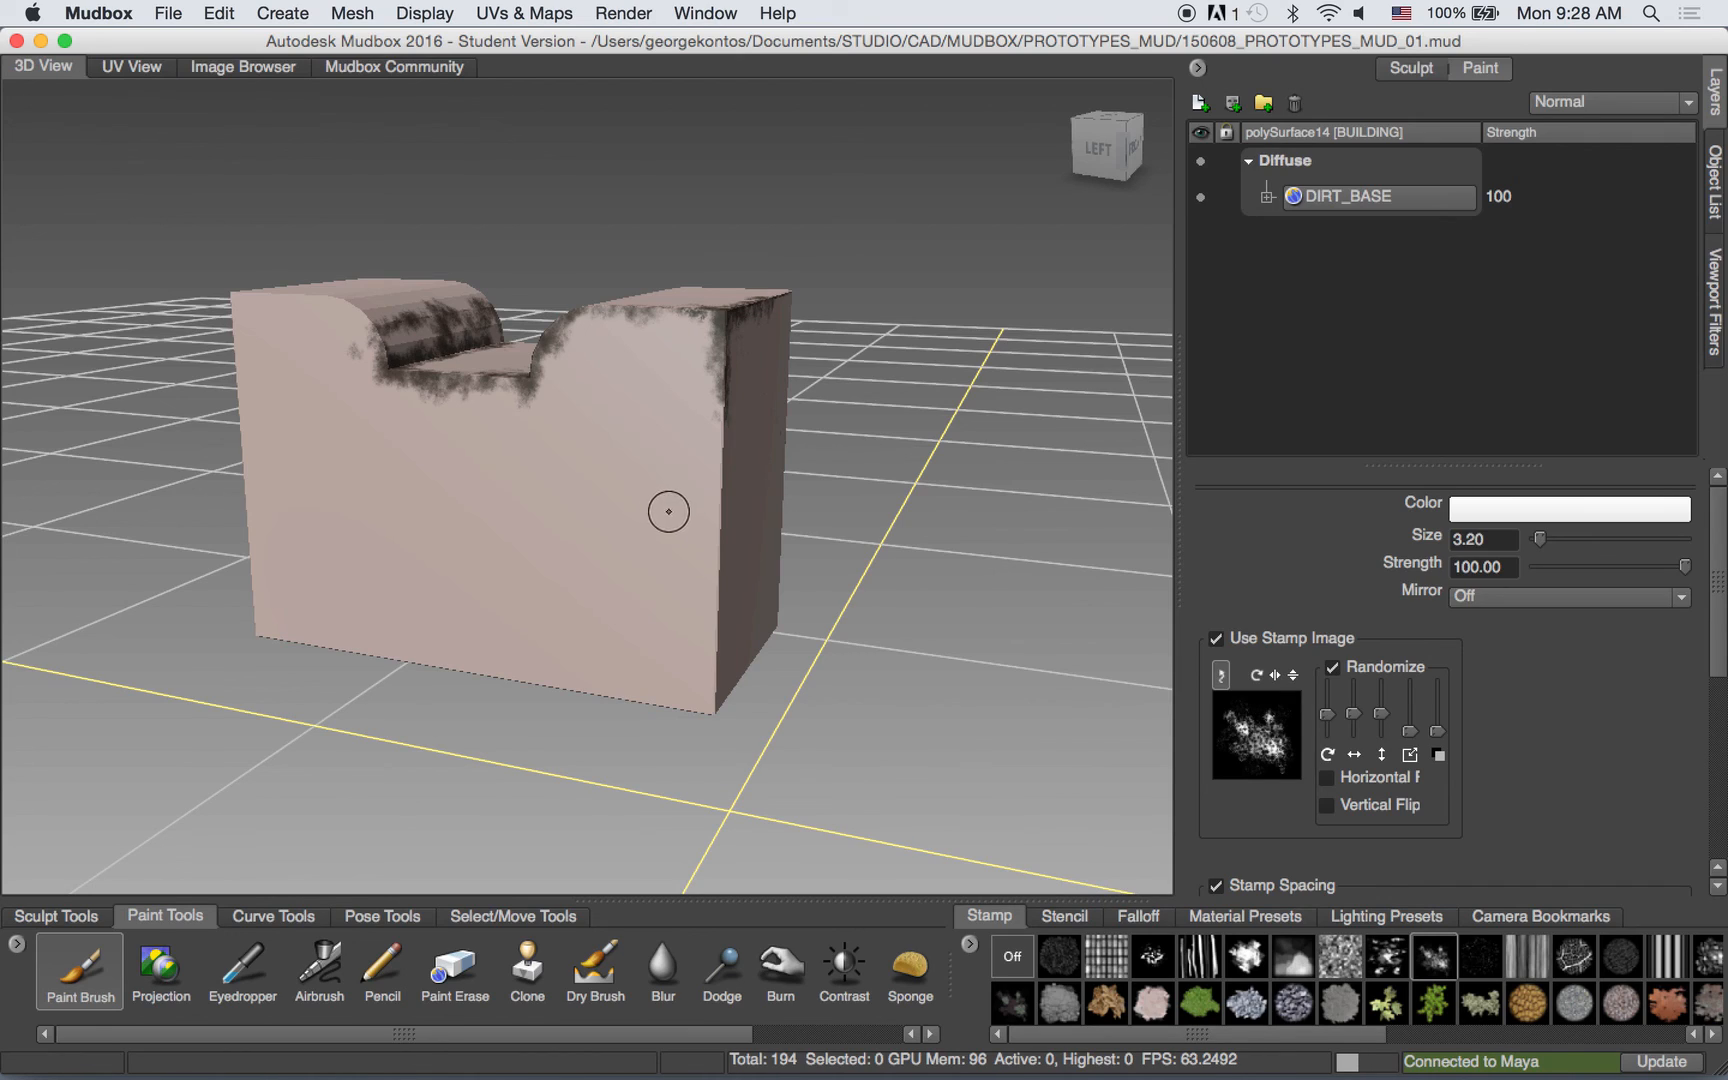
click(170, 10)
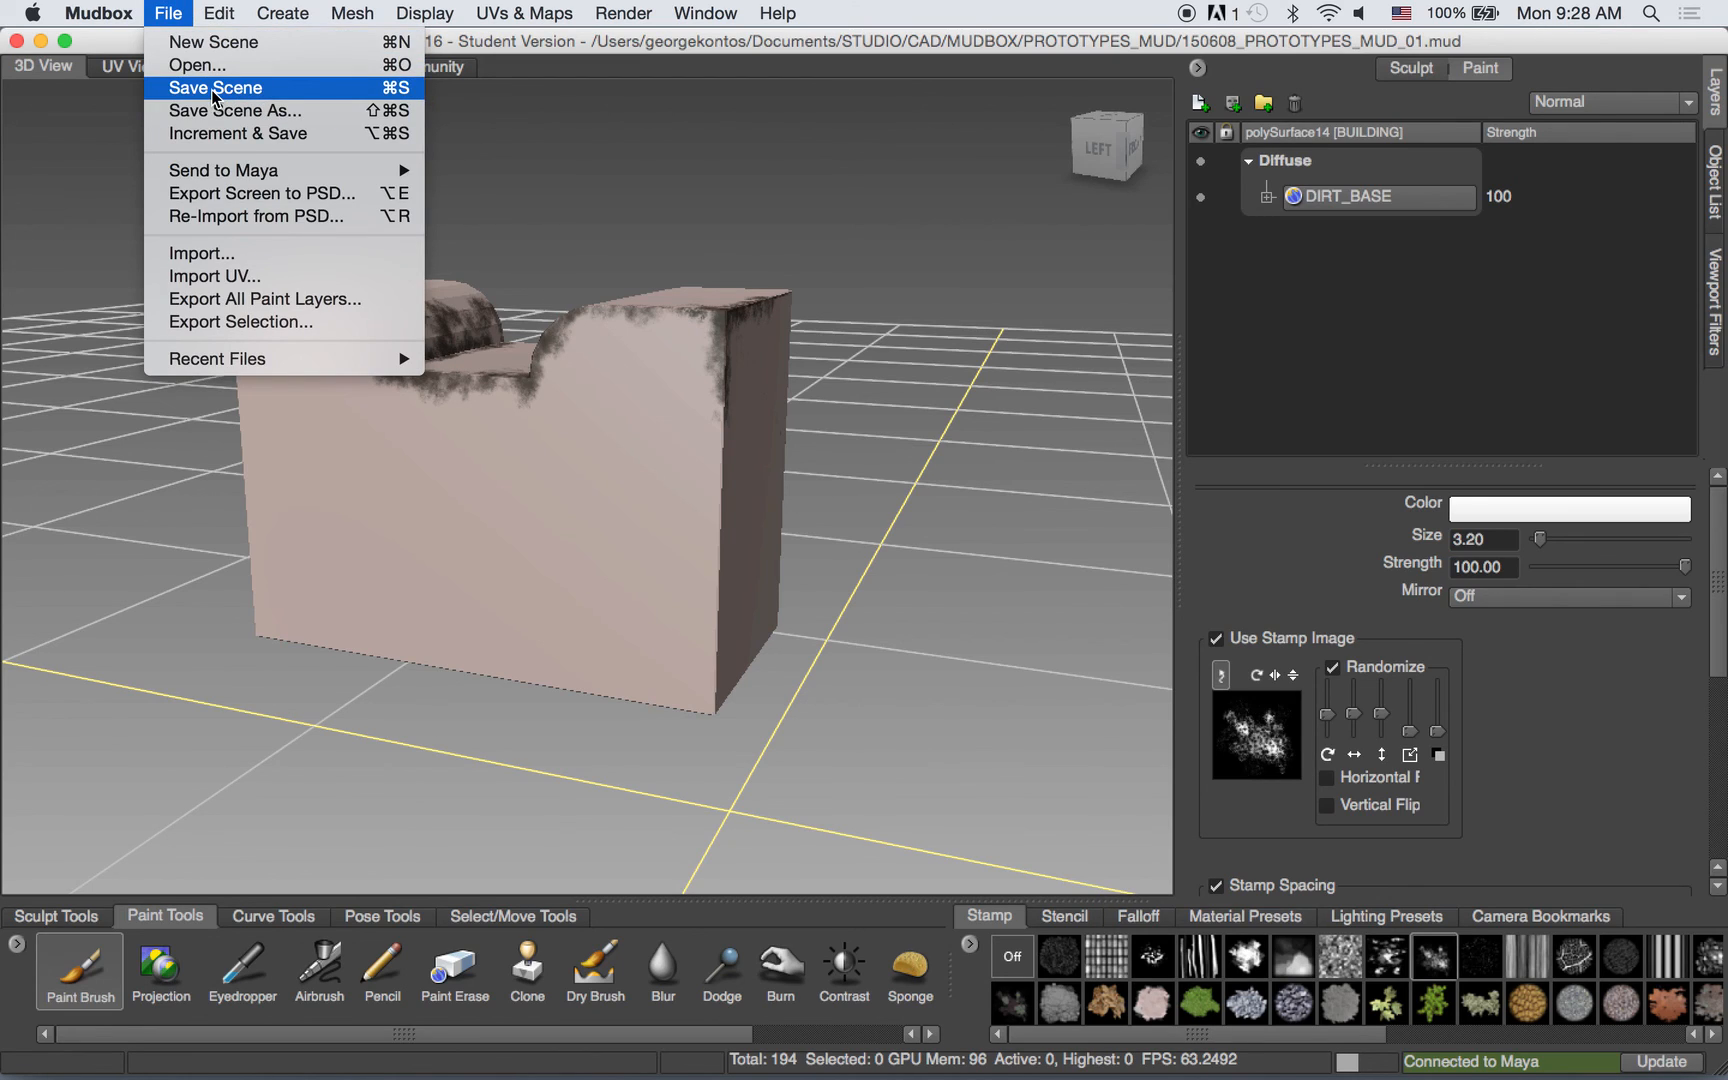
click(216, 89)
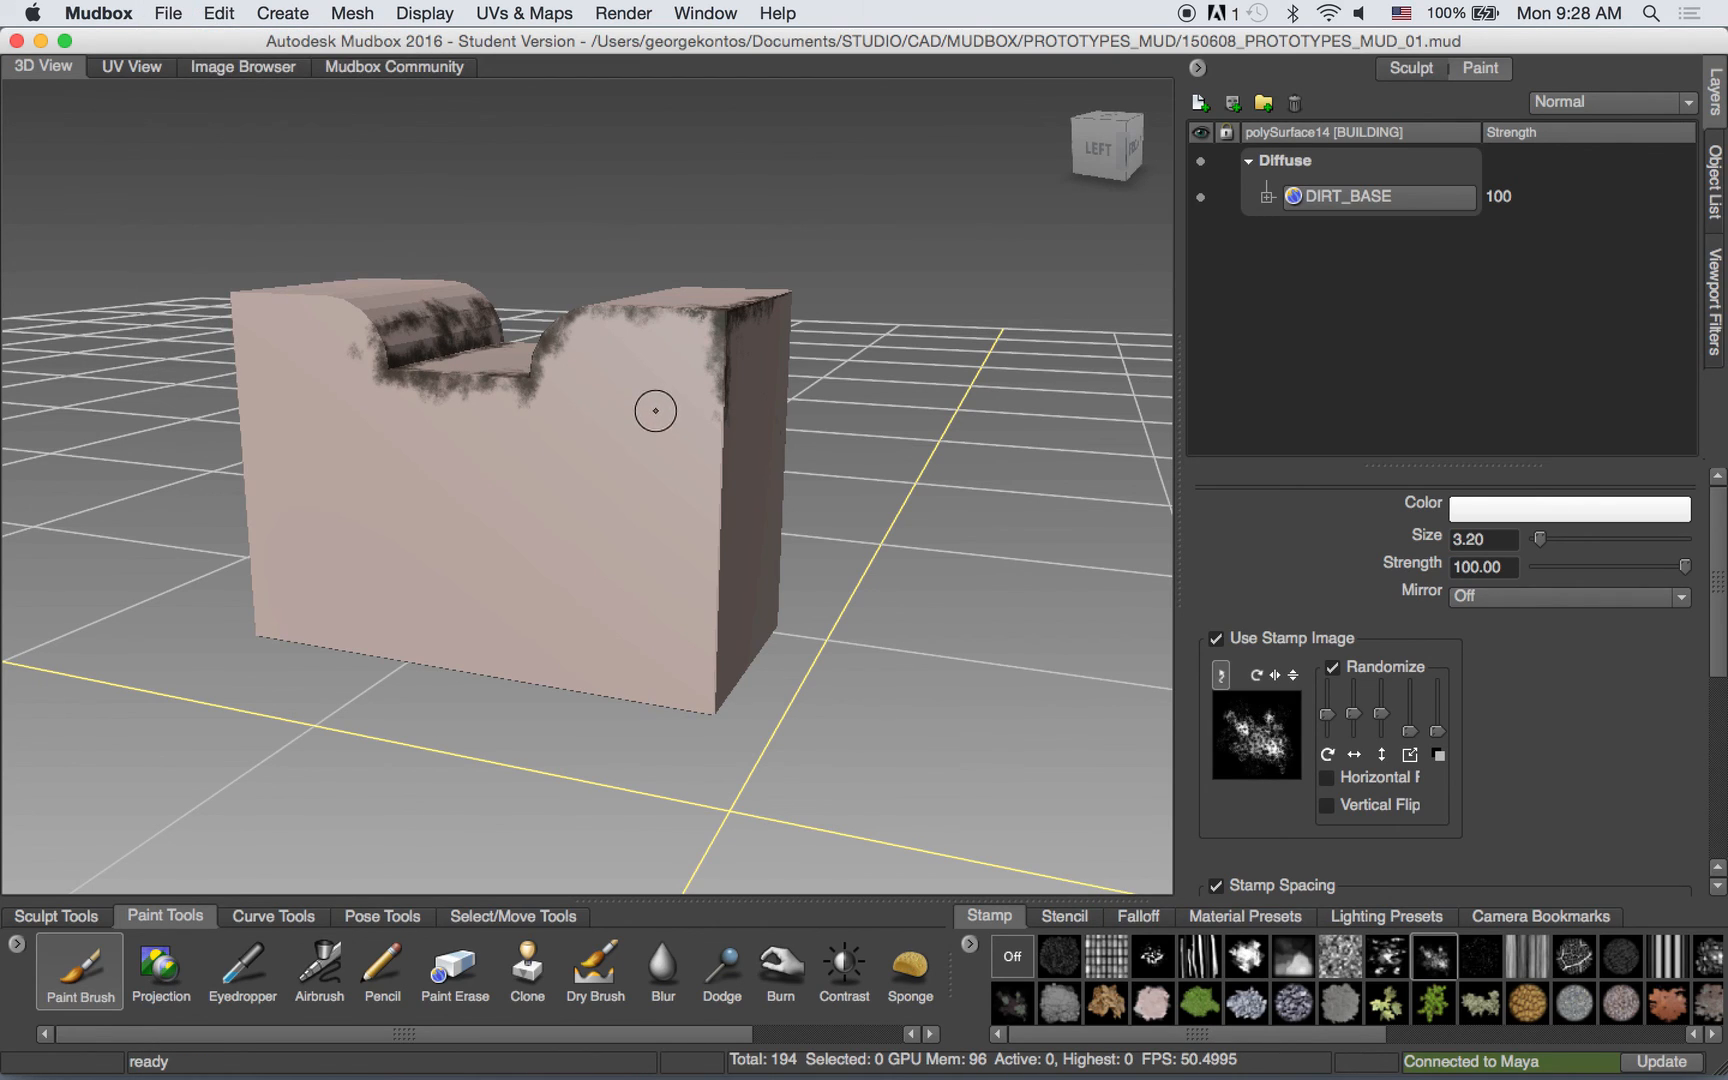
Save the paint brush color palette as TAMIYA_C_01 in the COLORS folder and close the Color Chooser.
click(1481, 512)
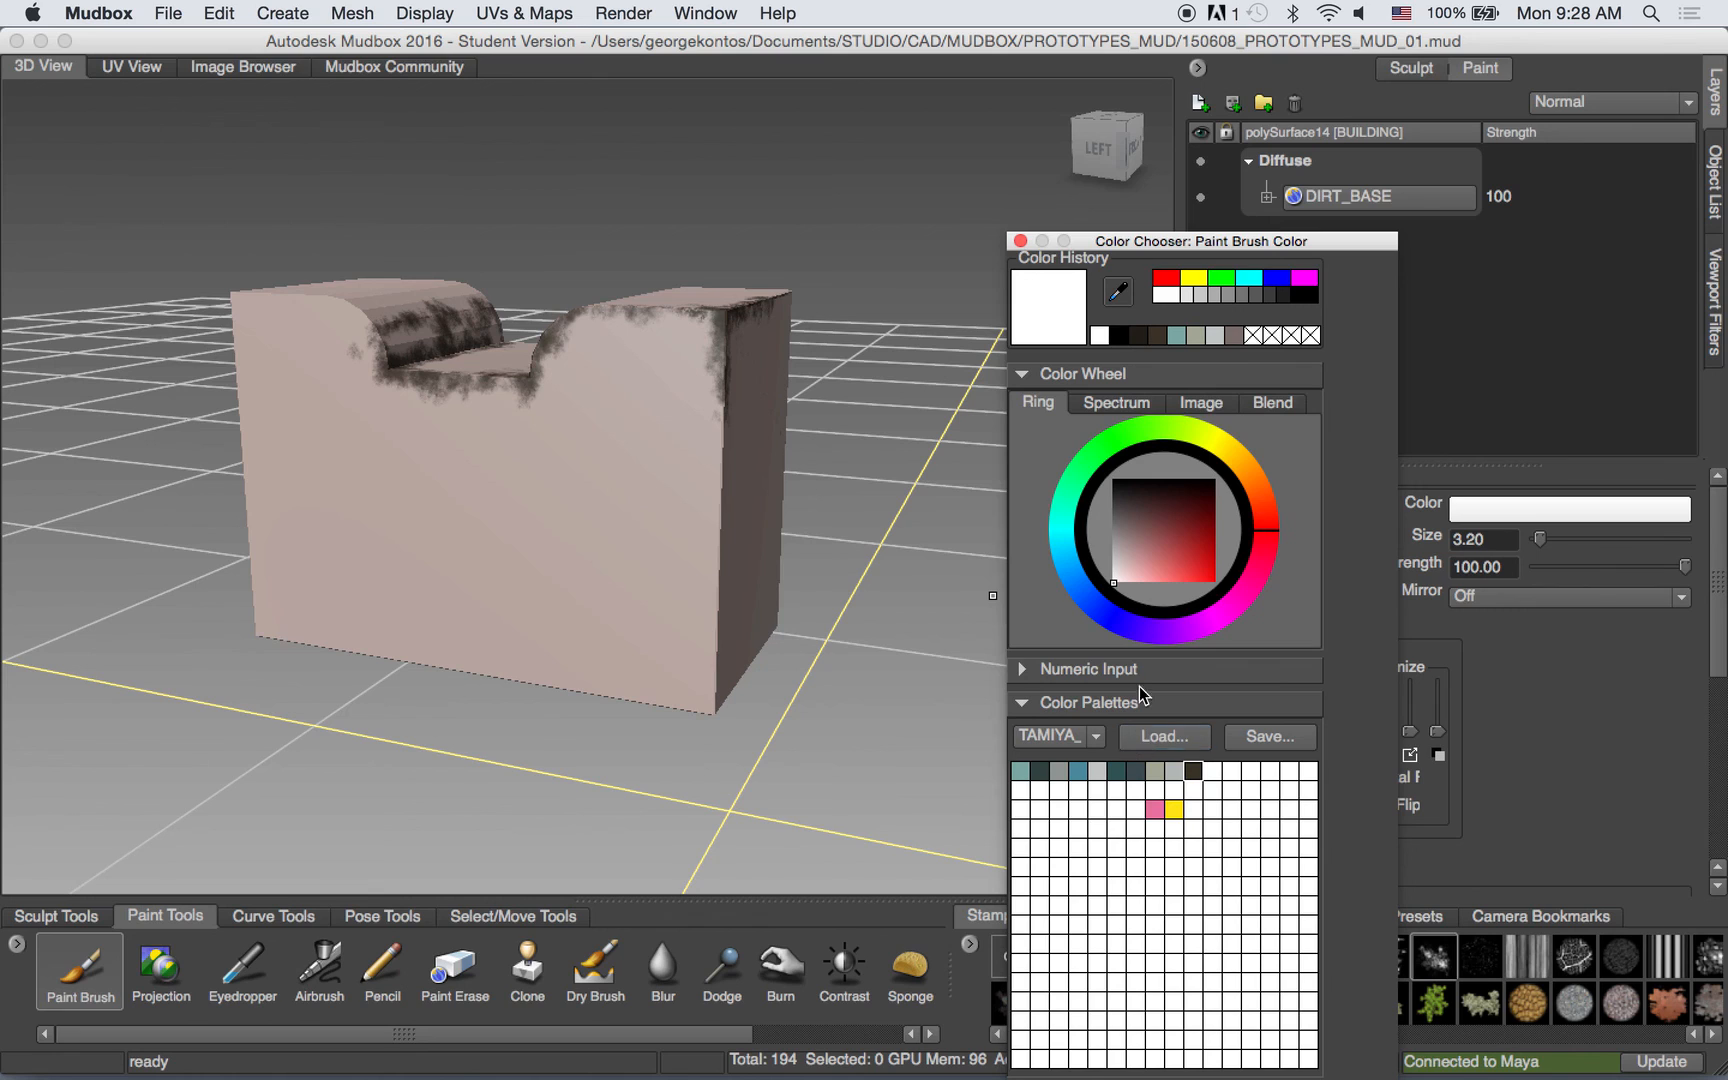
drag(1163, 258, 790, 54)
click(897, 532)
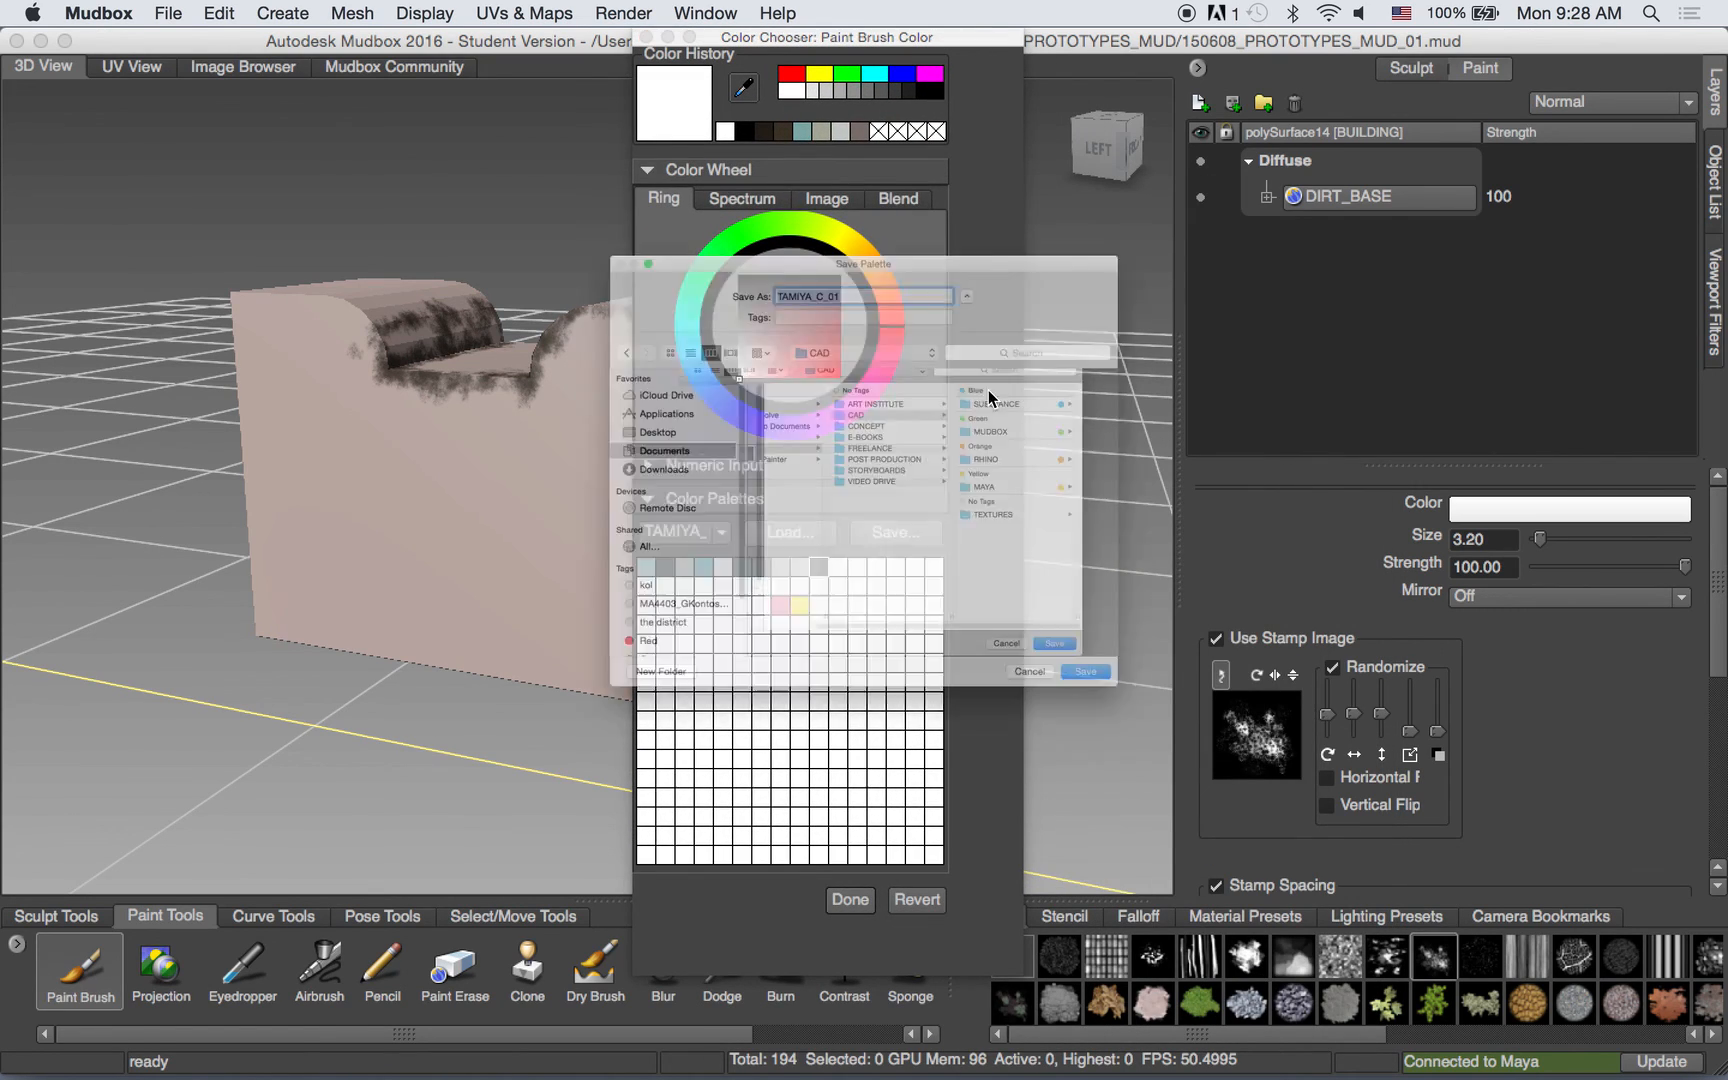
click(1103, 396)
click(1108, 355)
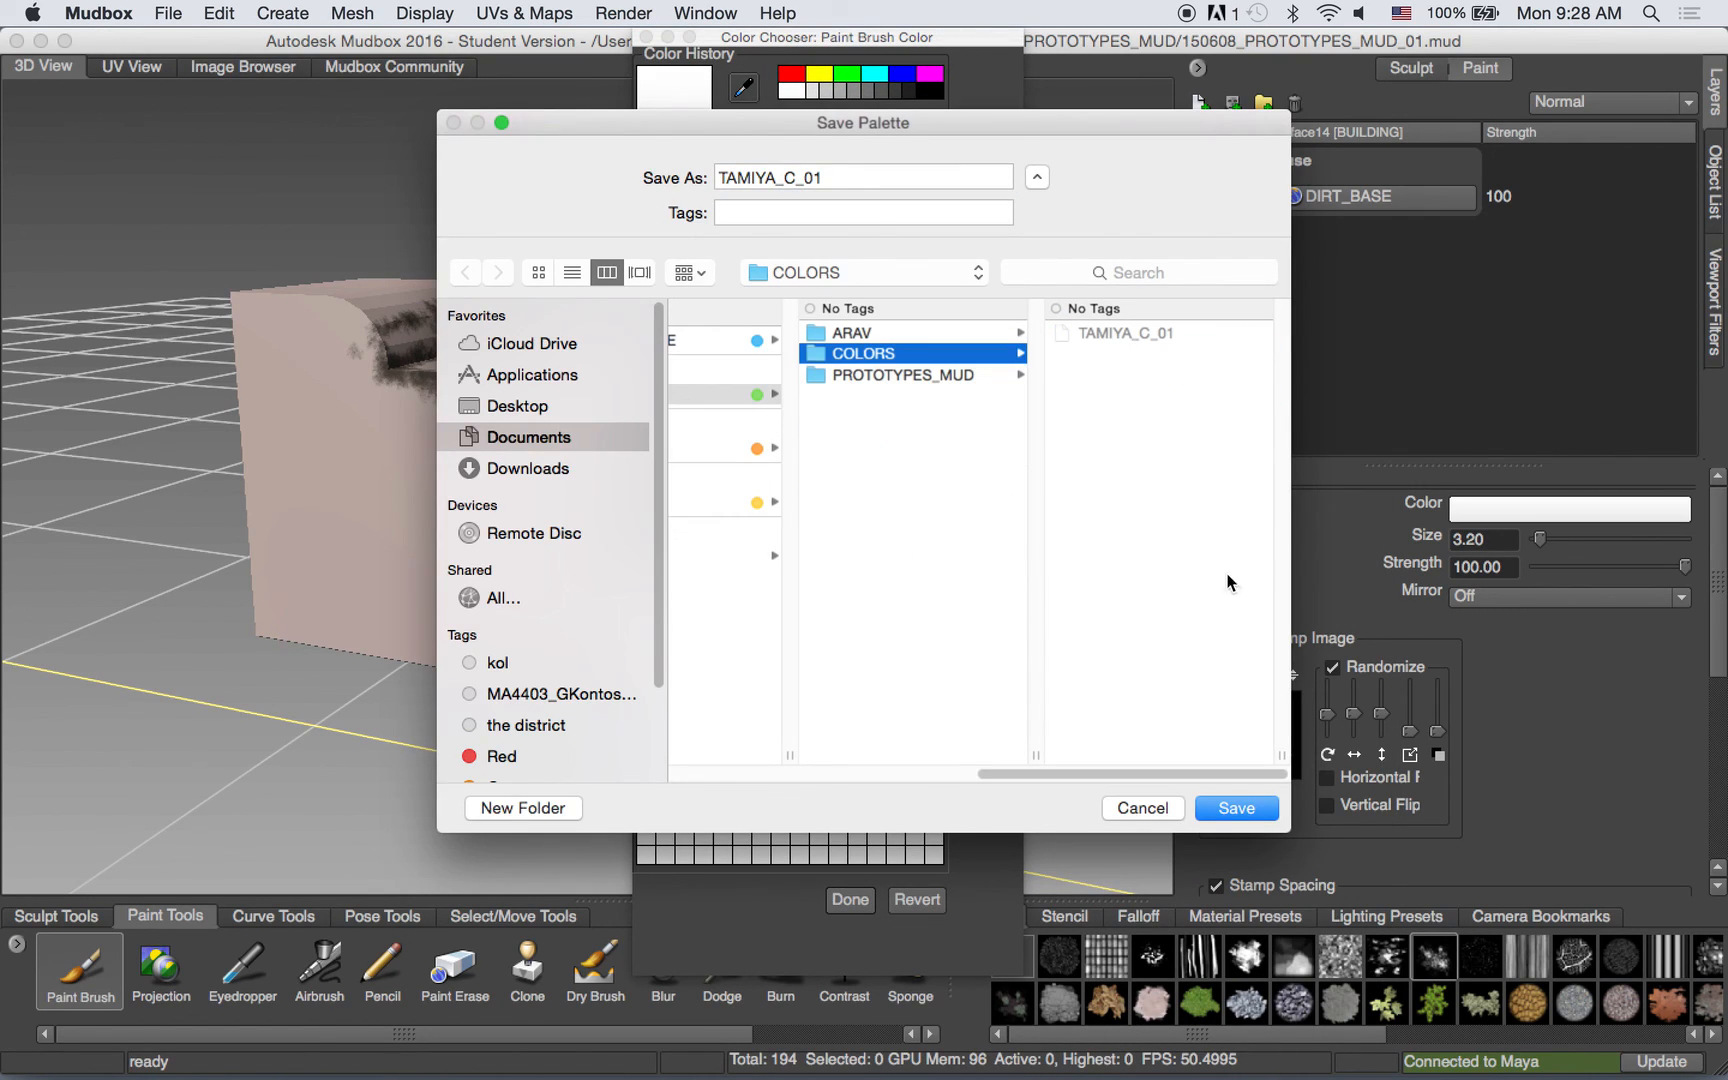
click(1256, 813)
click(647, 38)
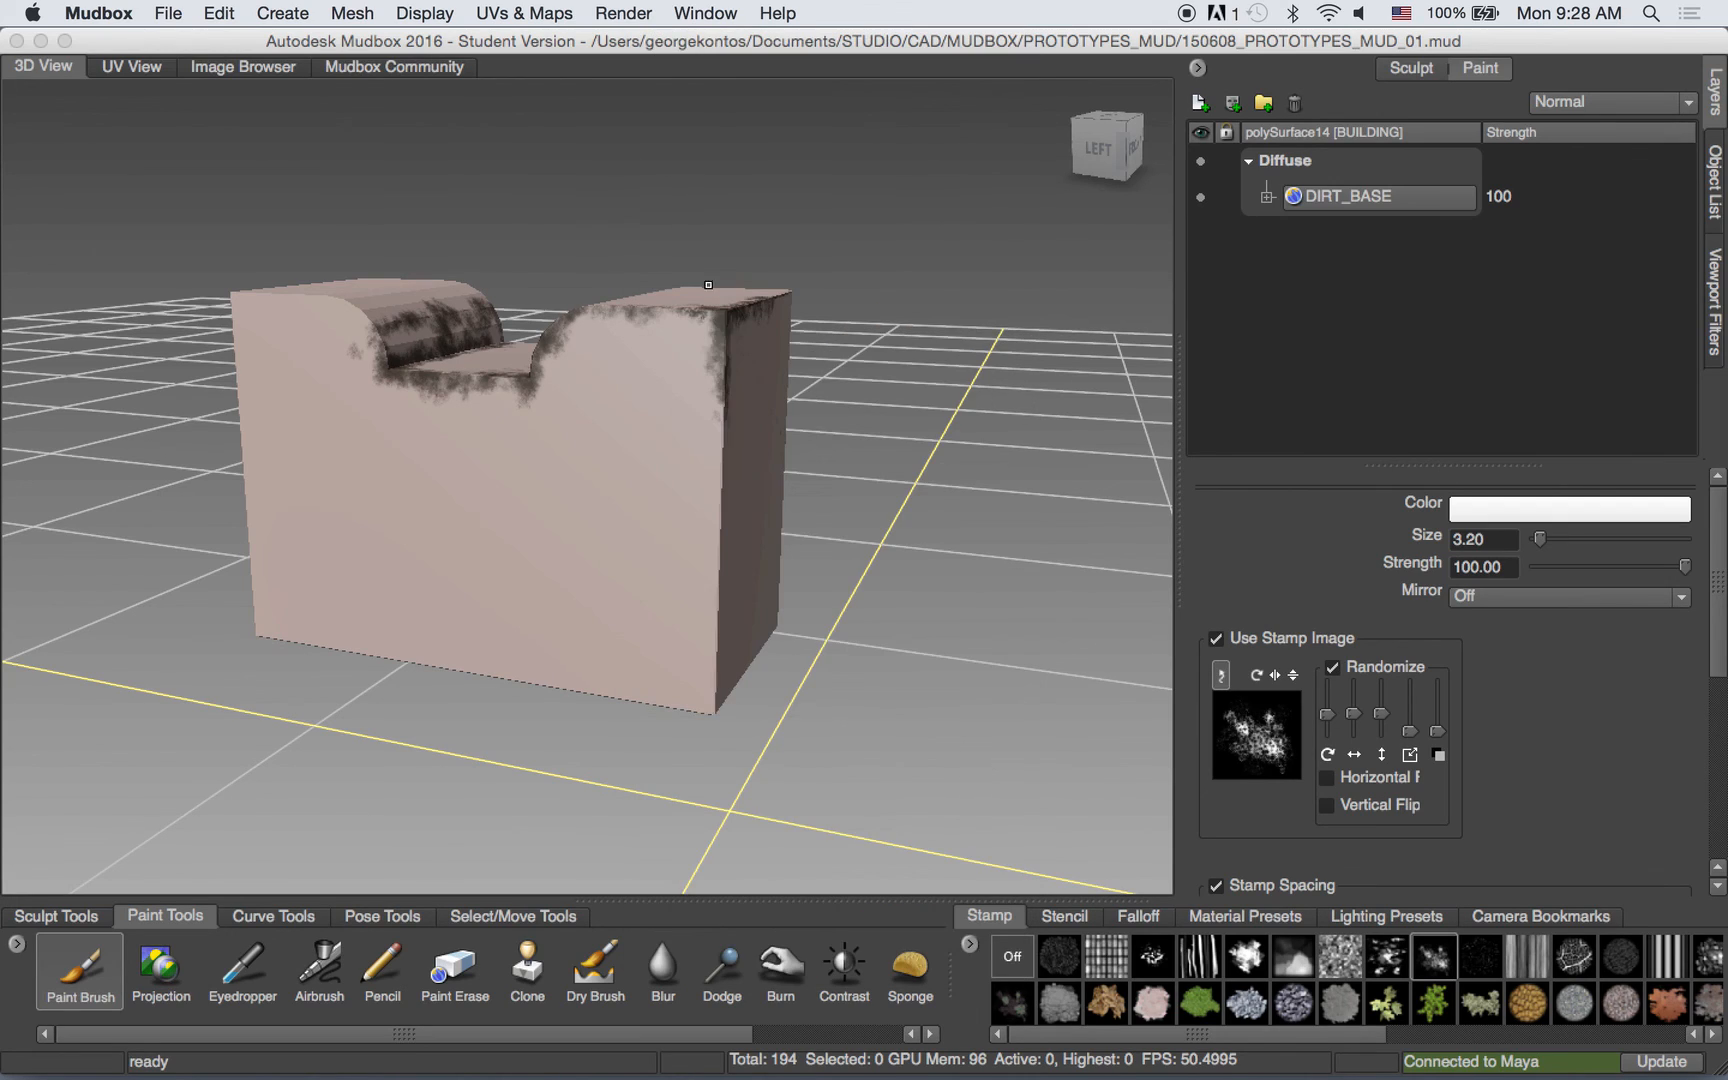
Switch from Mudbox to another running application.
alt+middle_drag(740, 428, 759, 436)
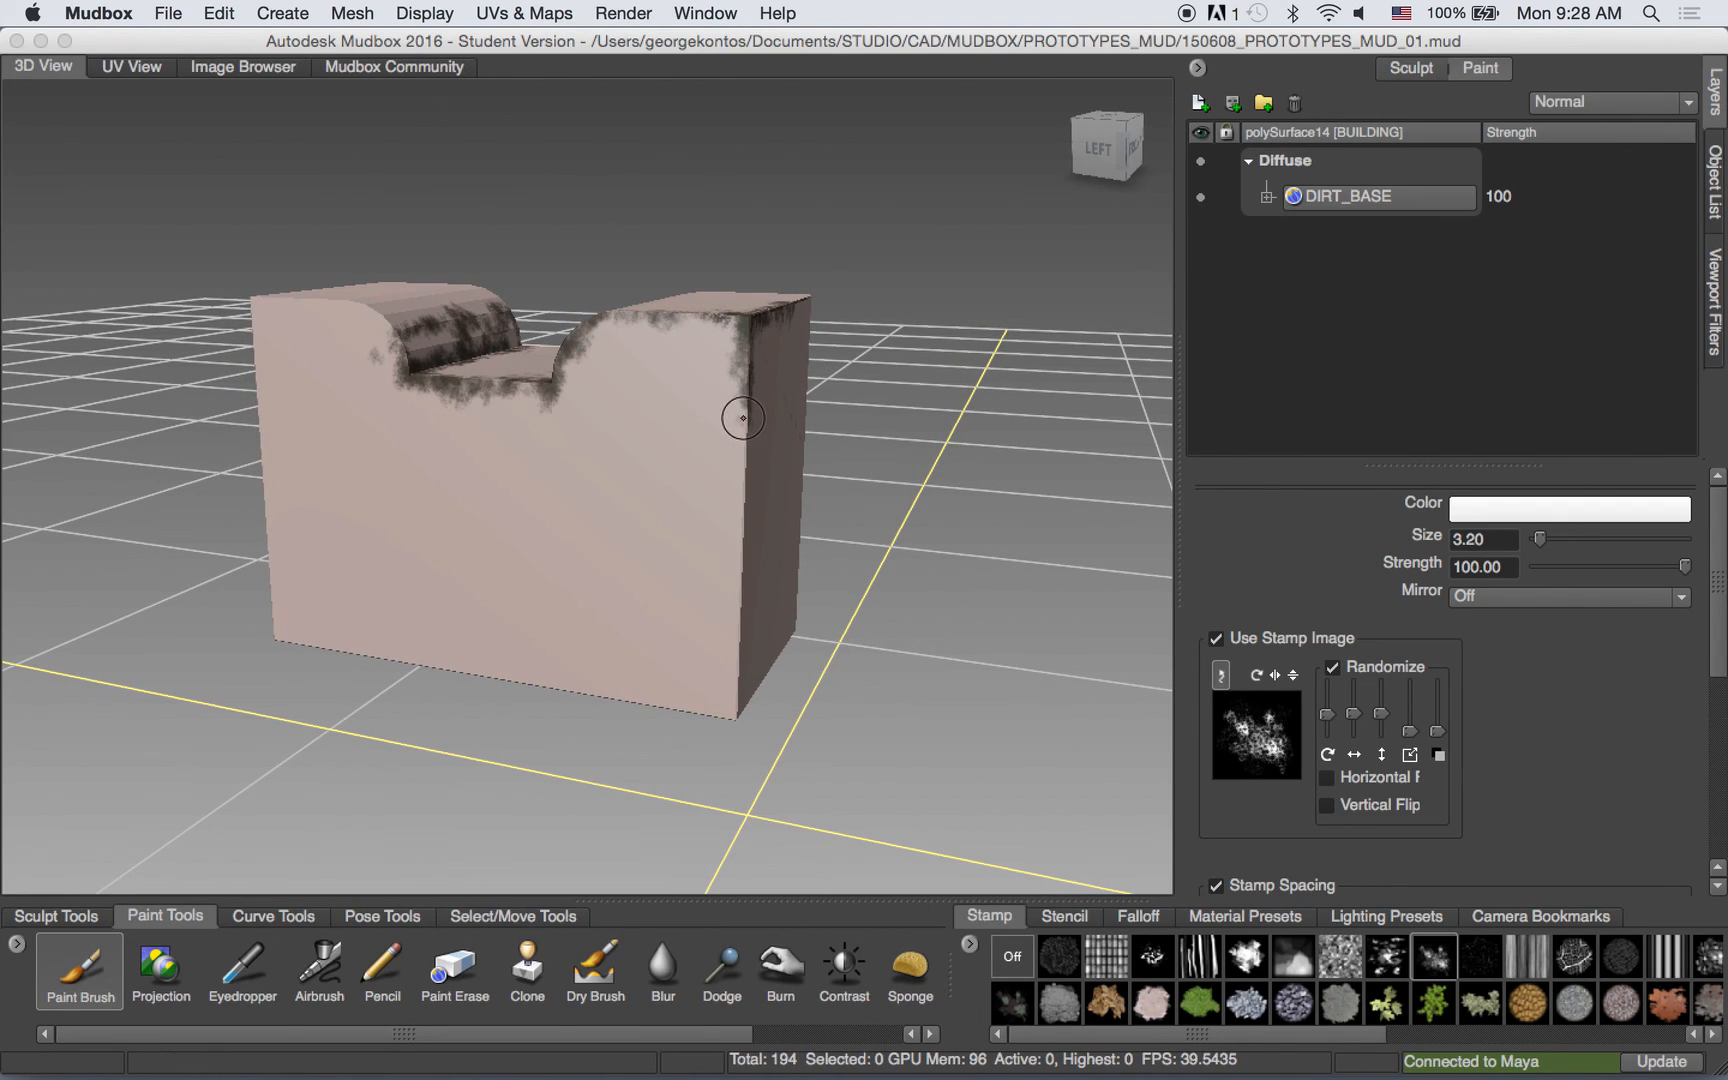
key(super+Tab)
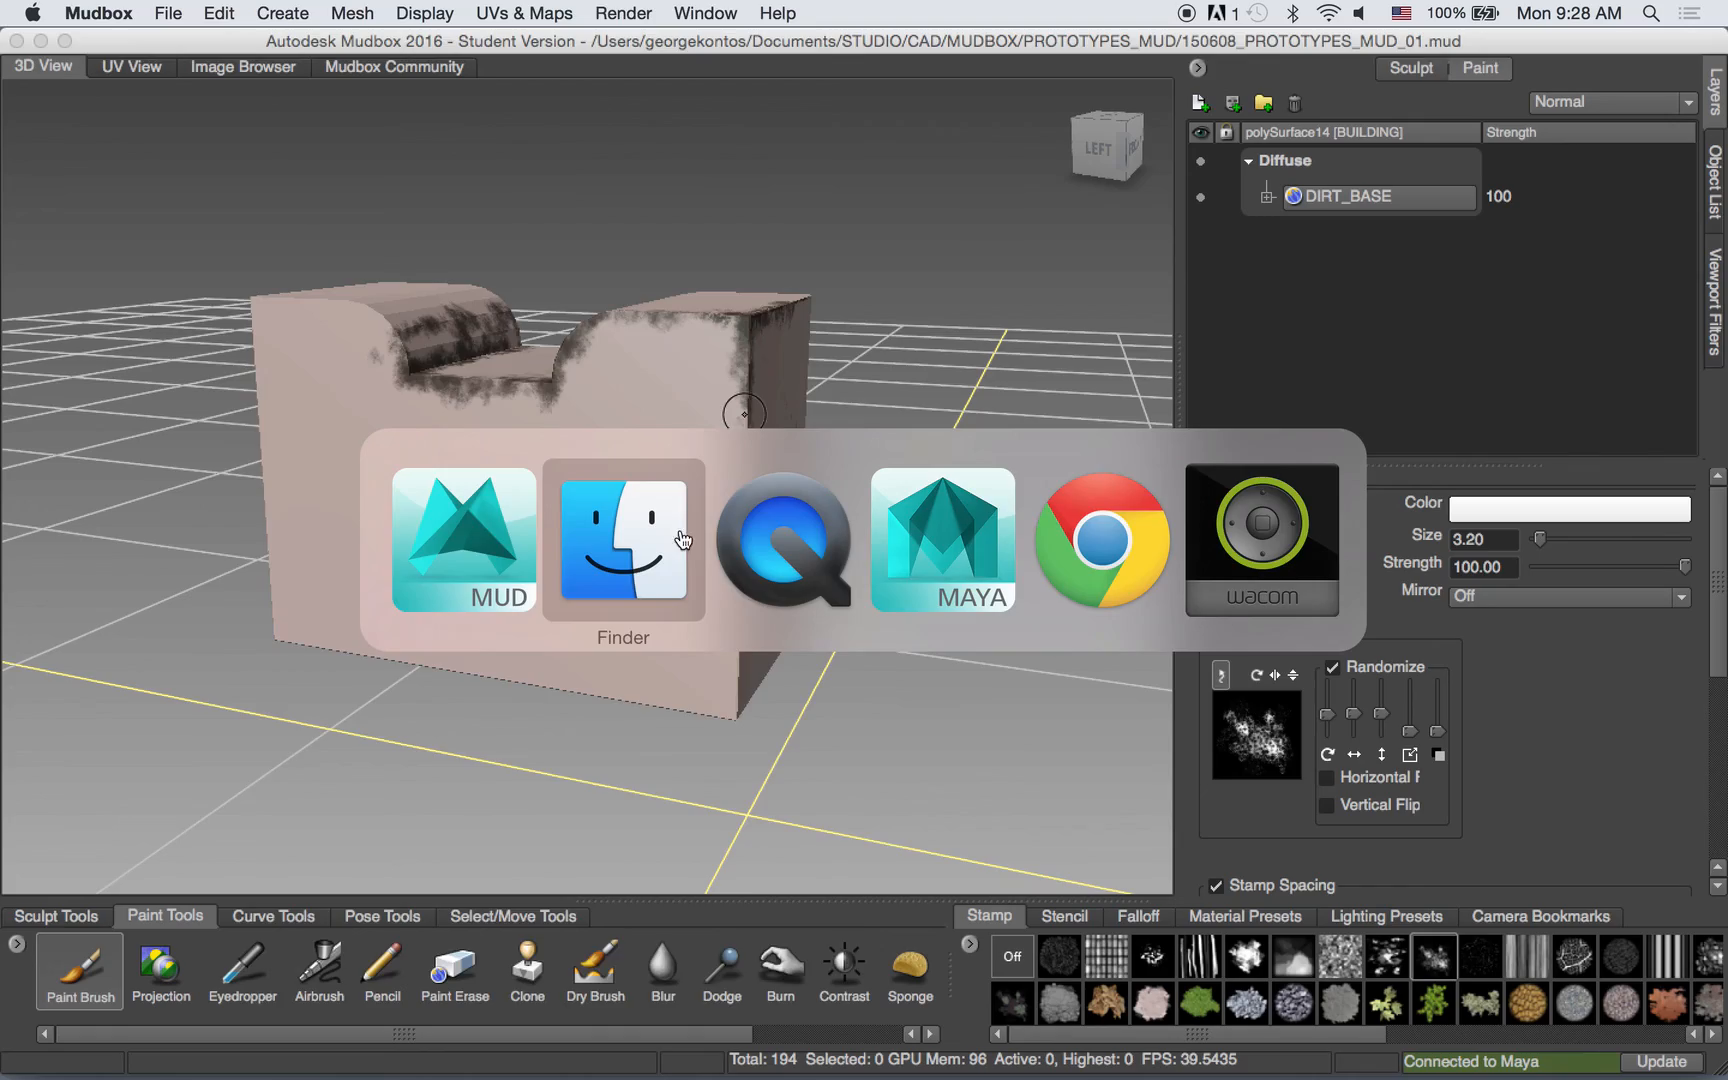